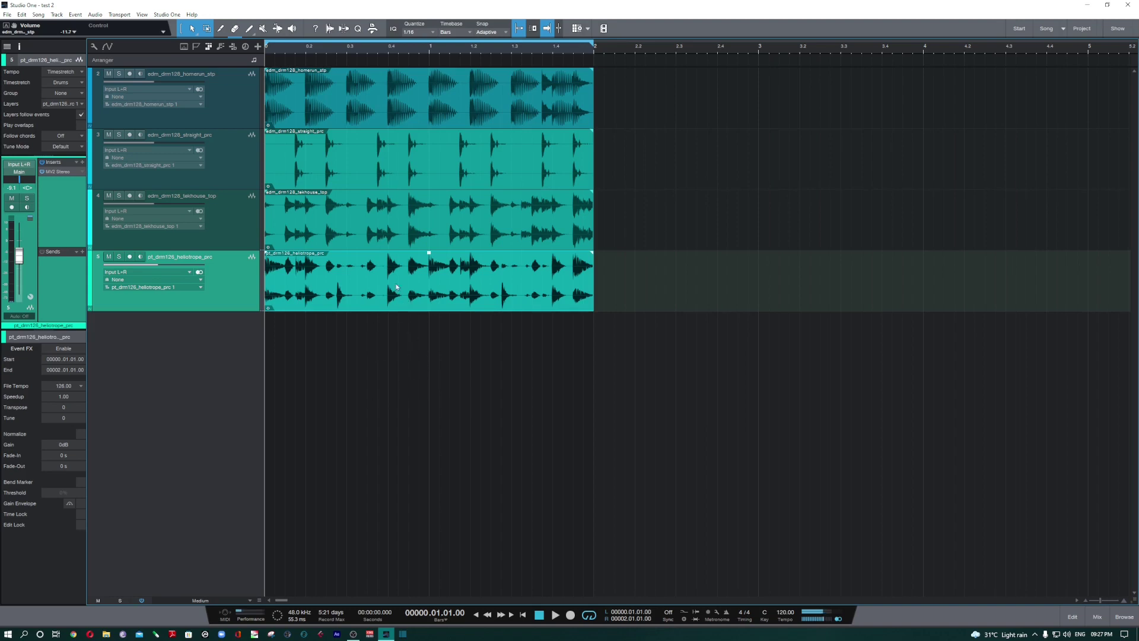
# Try splitting the edm_drm128_tekhouse_top event at bar 1 and duplicating its second half at bar 2, and undo both edits.
pyautogui.click(426, 143)
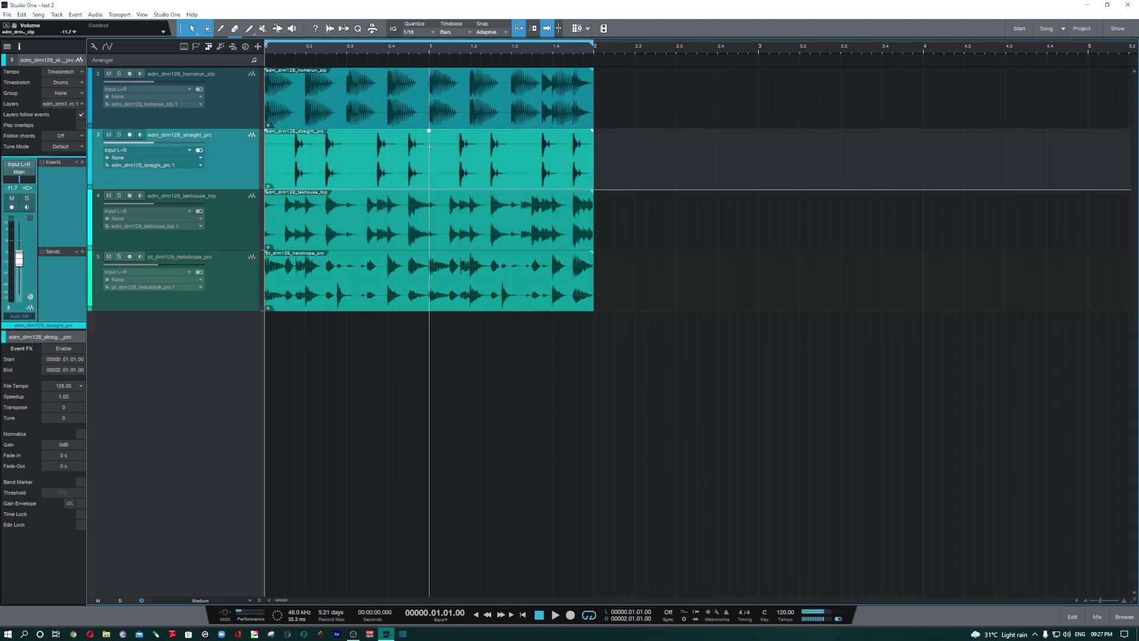
pyautogui.click(435, 223)
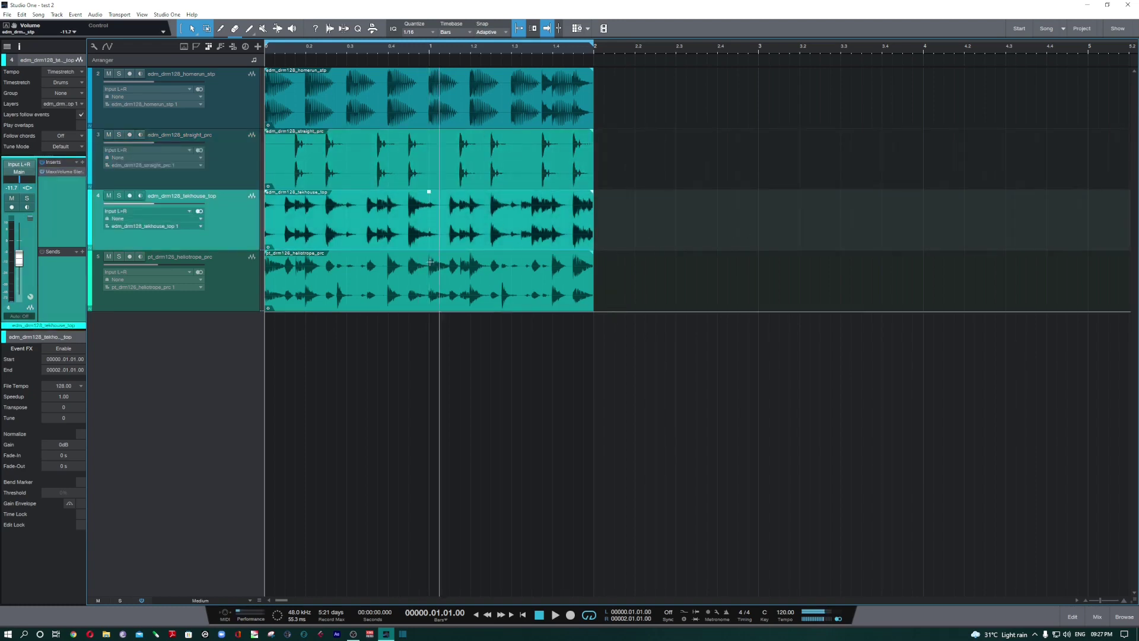
pyautogui.keyDown('alt'); pyautogui.click(429, 203); pyautogui.keyUp('alt')
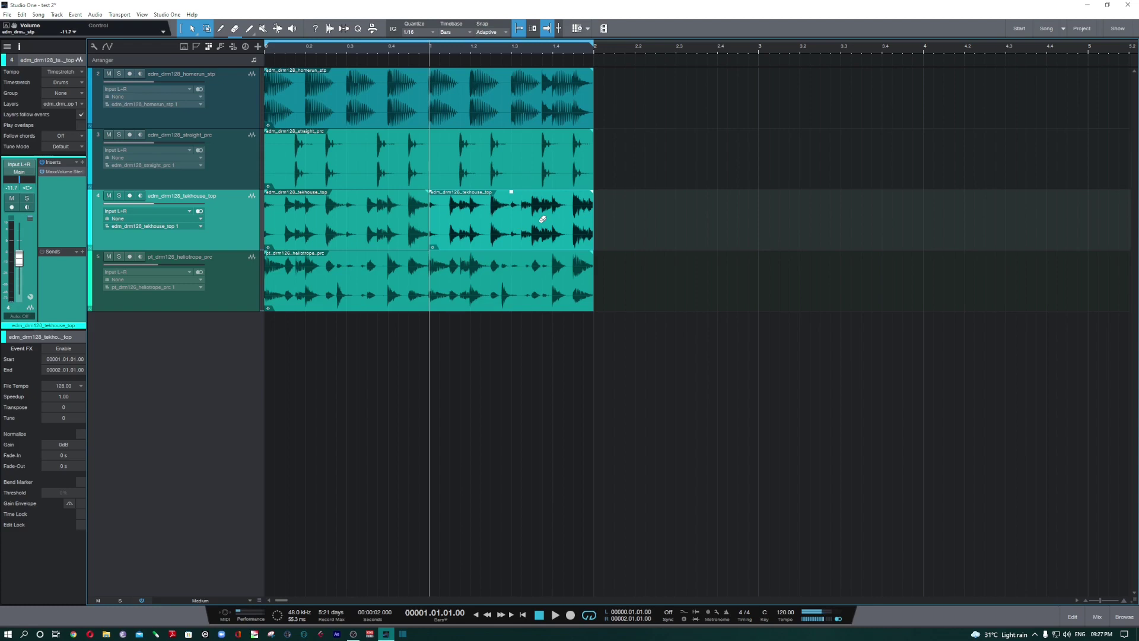
pyautogui.click(593, 52)
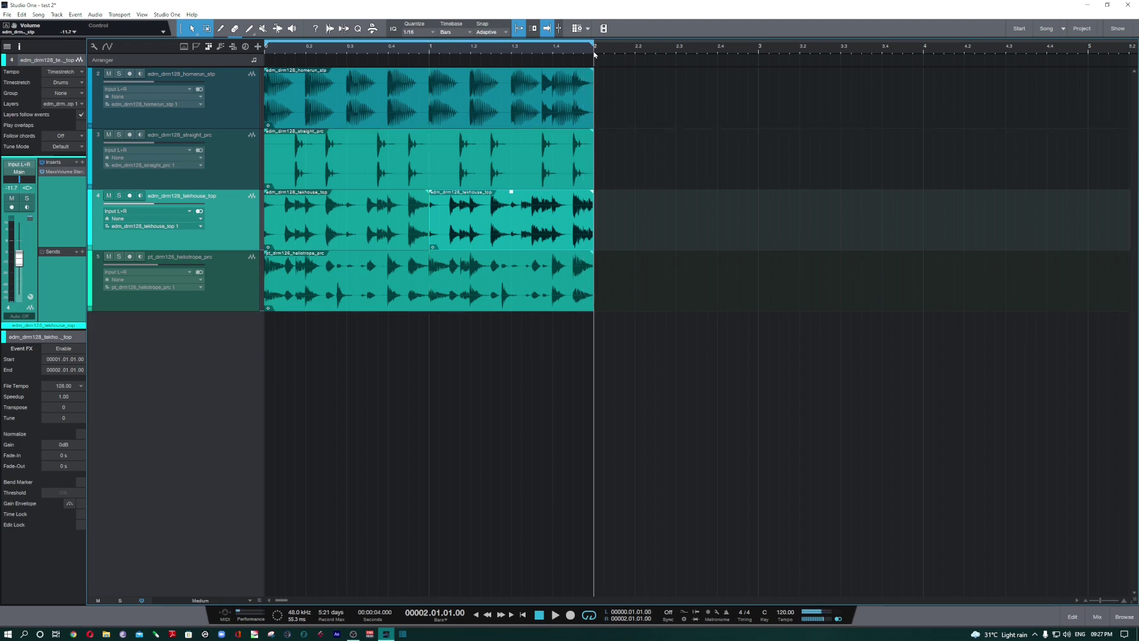
pyautogui.press('d')
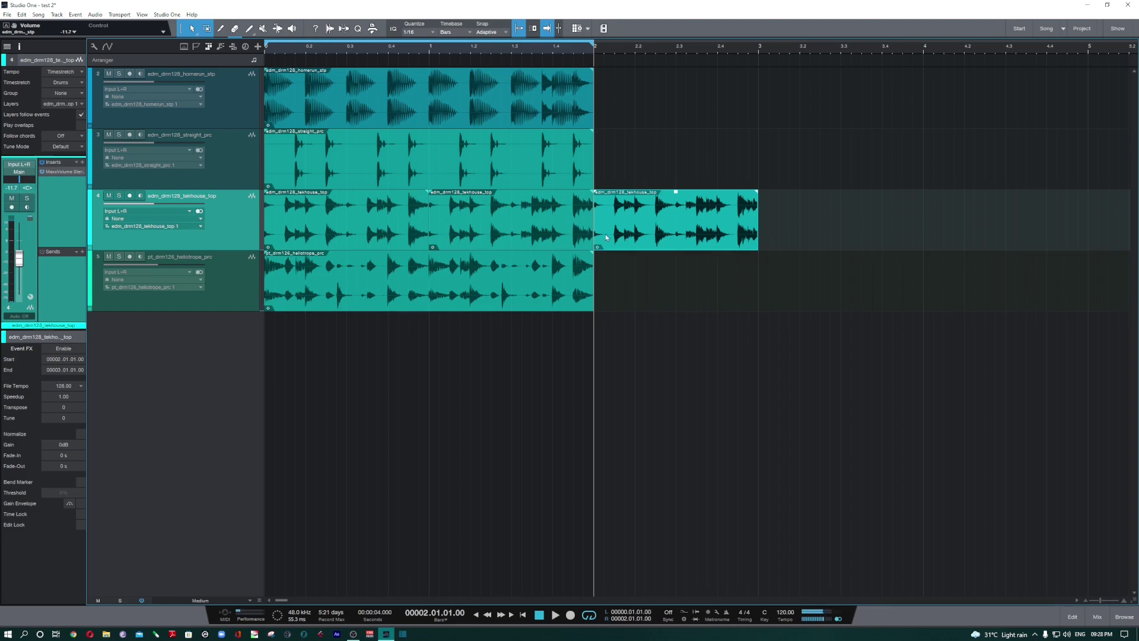
pyautogui.hotkey('ctrl', 'z')
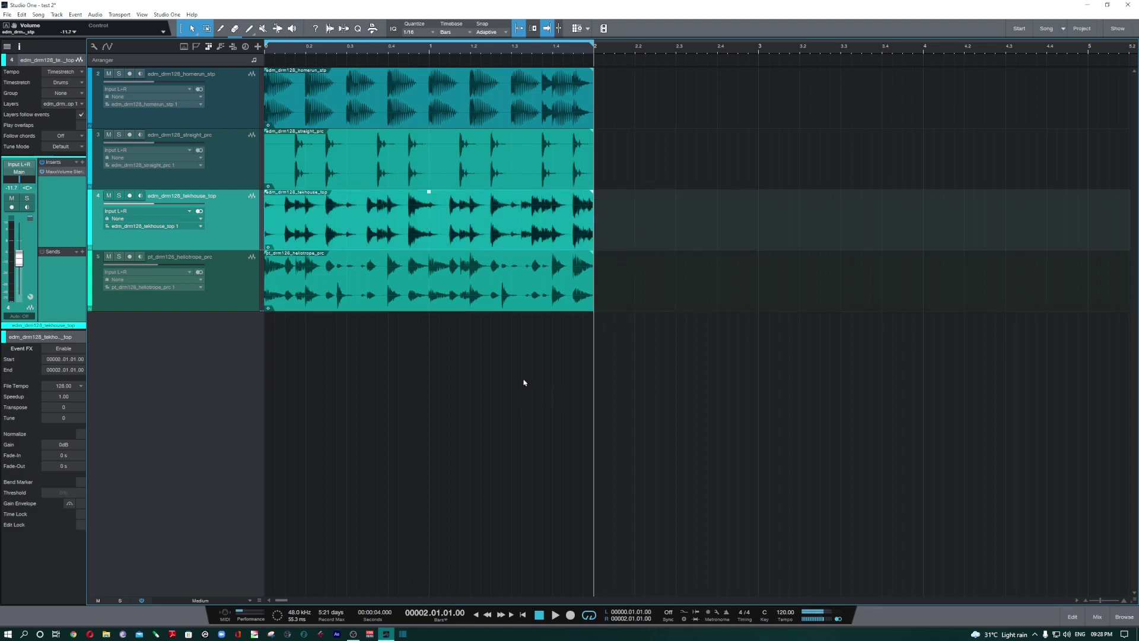
# Show the macro toolbar and look through its list of available actions, including the Audio group.
pyautogui.click(373, 29)
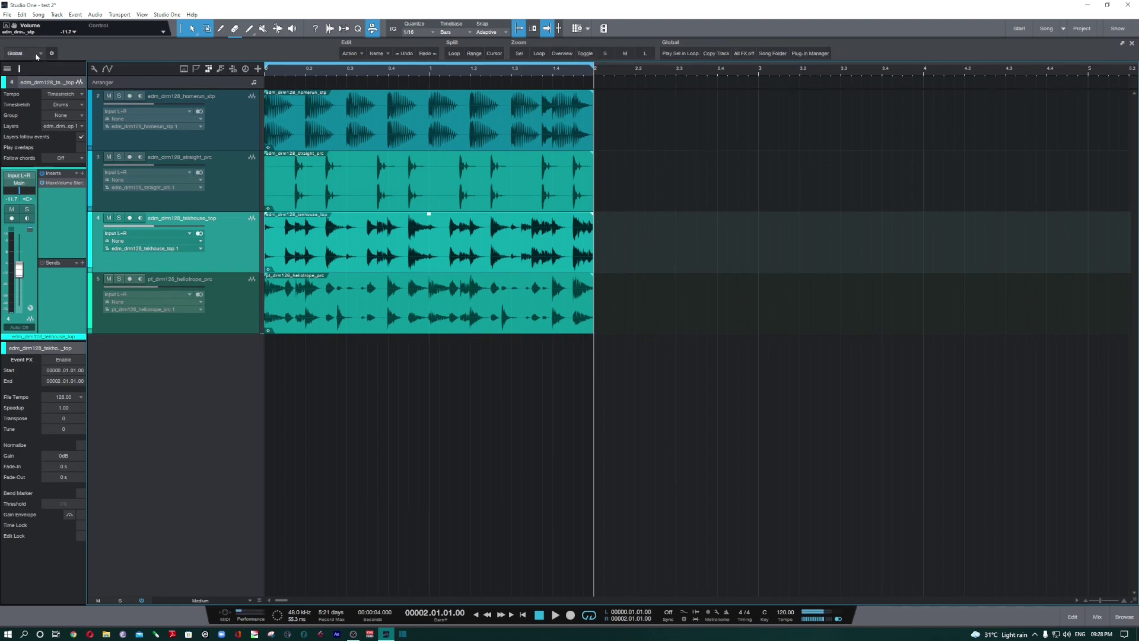
pyautogui.click(356, 55)
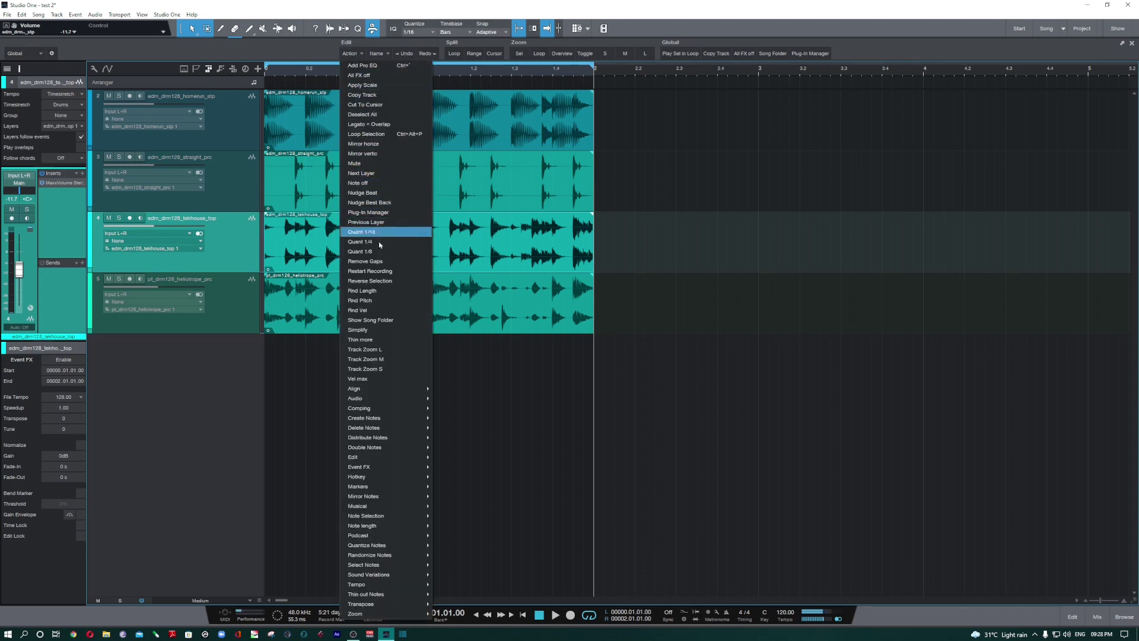
pyautogui.moveTo(387, 462)
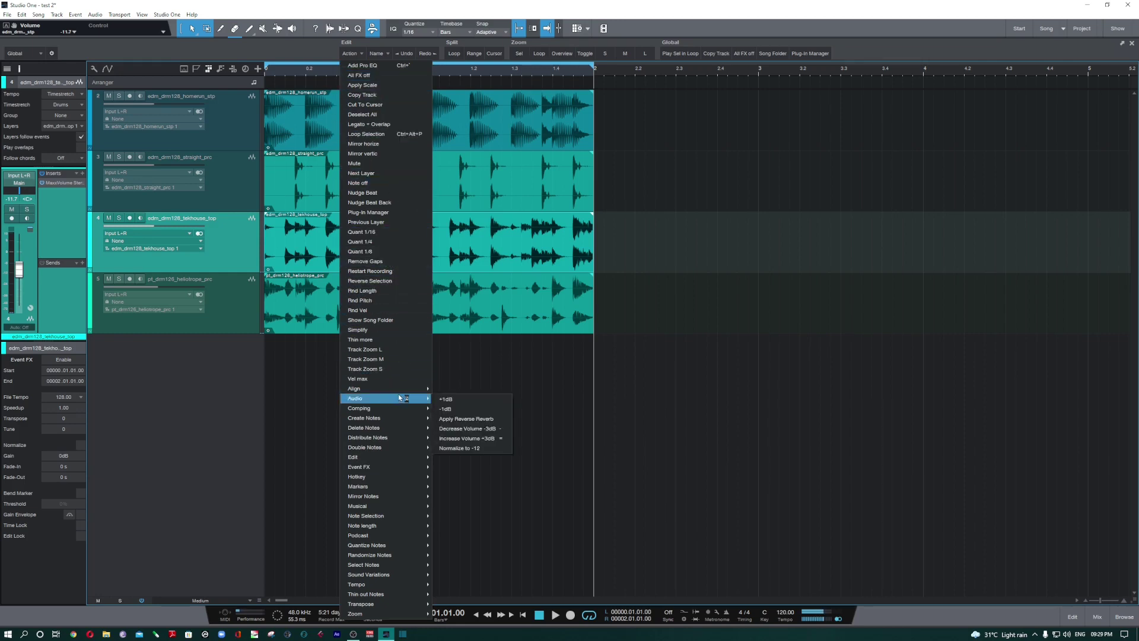
pyautogui.click(455, 390)
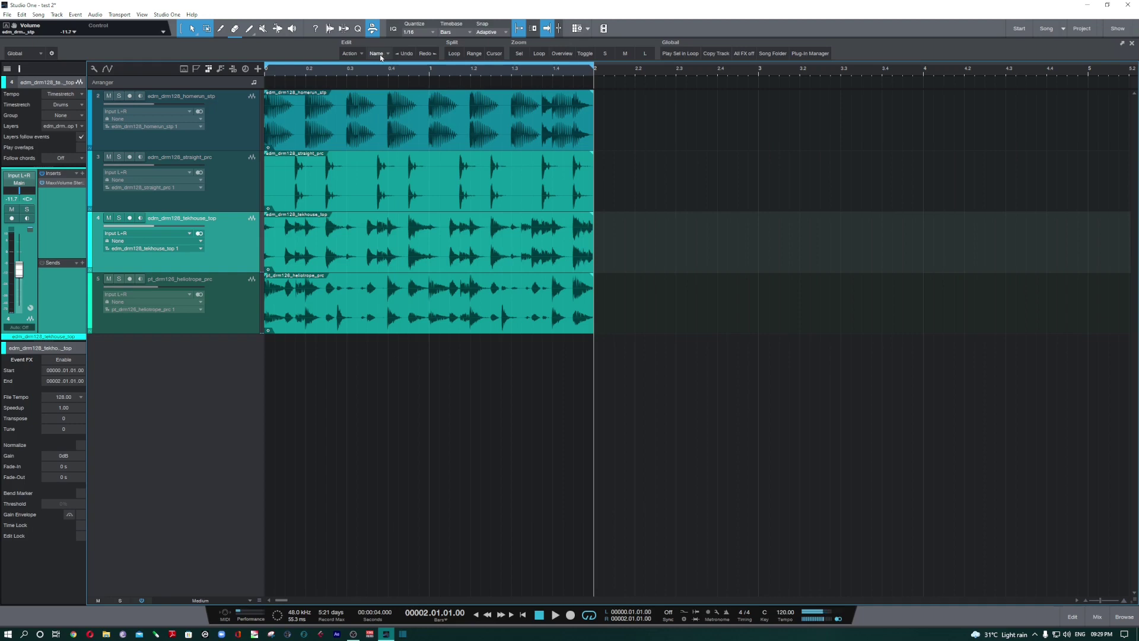
# Rename the event on the edm_drm128_homerun_stp track to Kick using the preset Drums names.
pyautogui.click(422, 135)
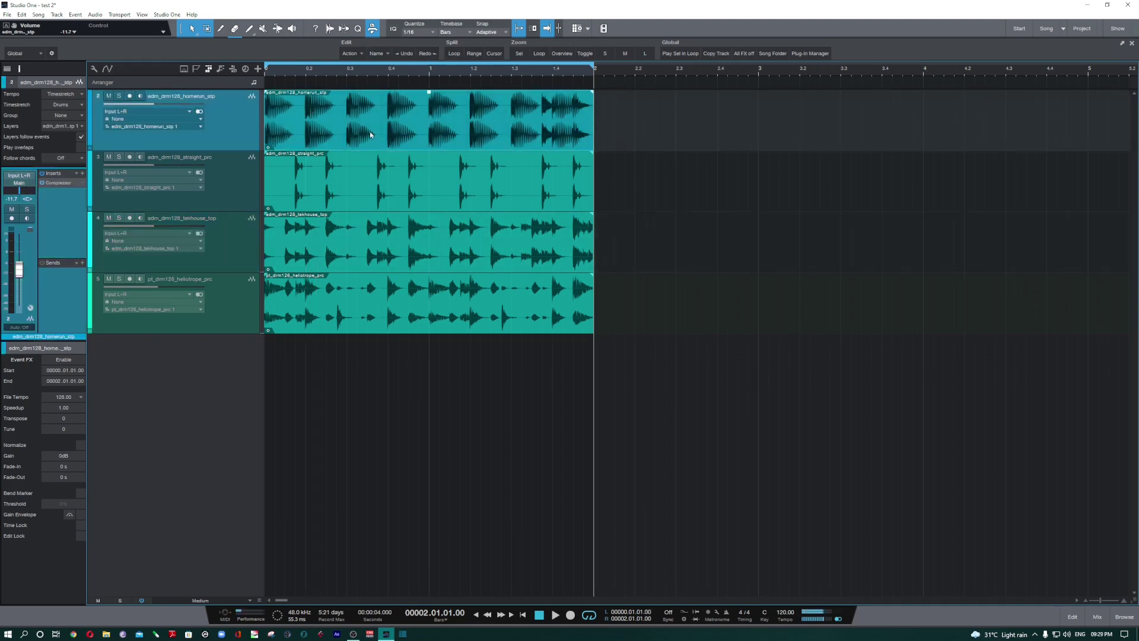
pyautogui.doubleClick(34, 350)
pyautogui.write('Kick')
pyautogui.press('Return')
pyautogui.hotkey('ctrl', 'shift', 'n')
pyautogui.click(379, 54)
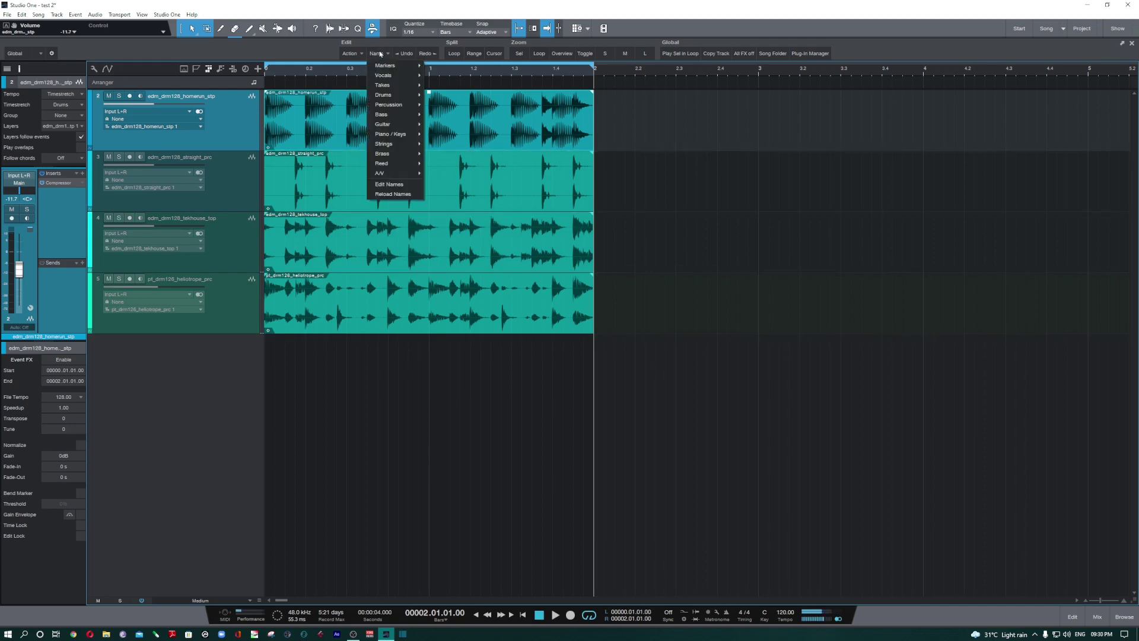
pyautogui.moveTo(397, 94)
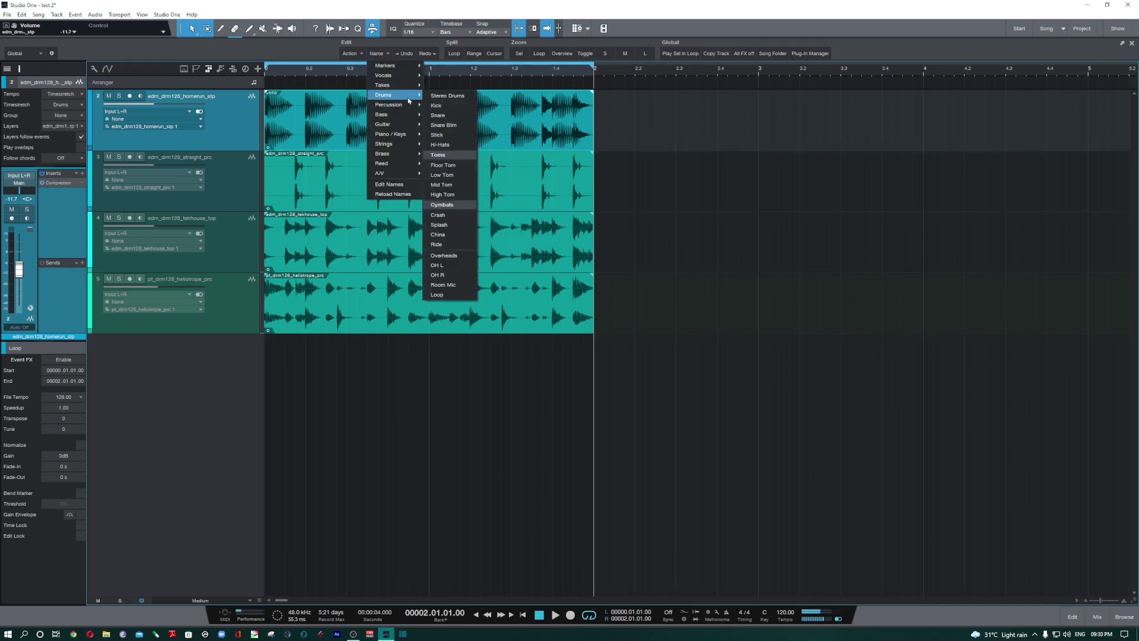
pyautogui.click(450, 111)
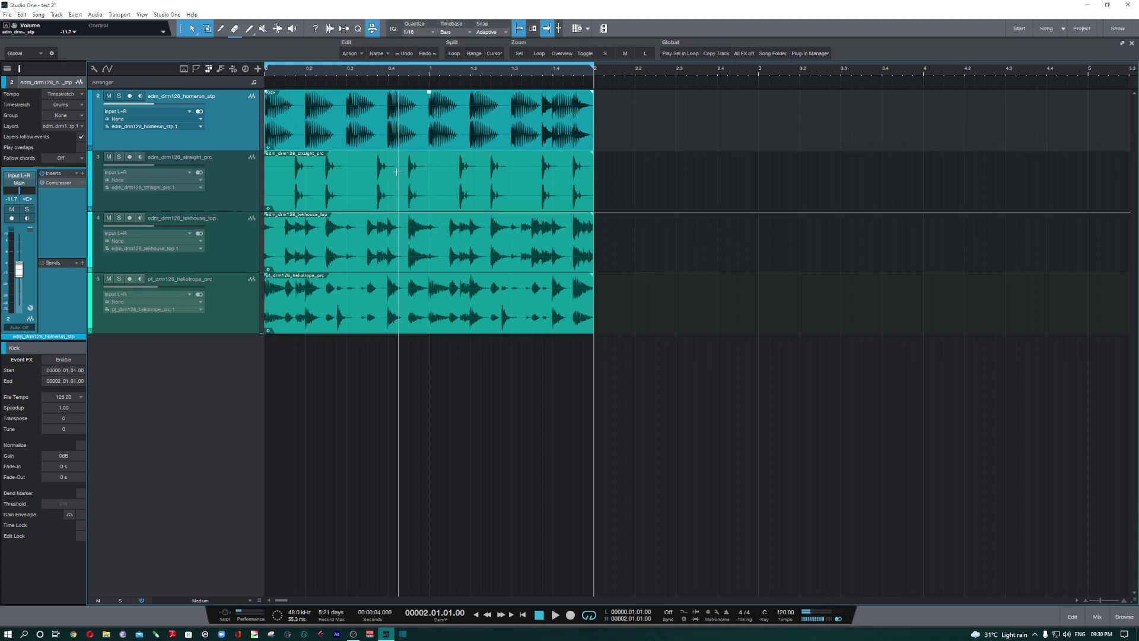
# Rename the event on the edm_drm128_straight_prc track to Snare using the preset Drums names.
pyautogui.click(375, 203)
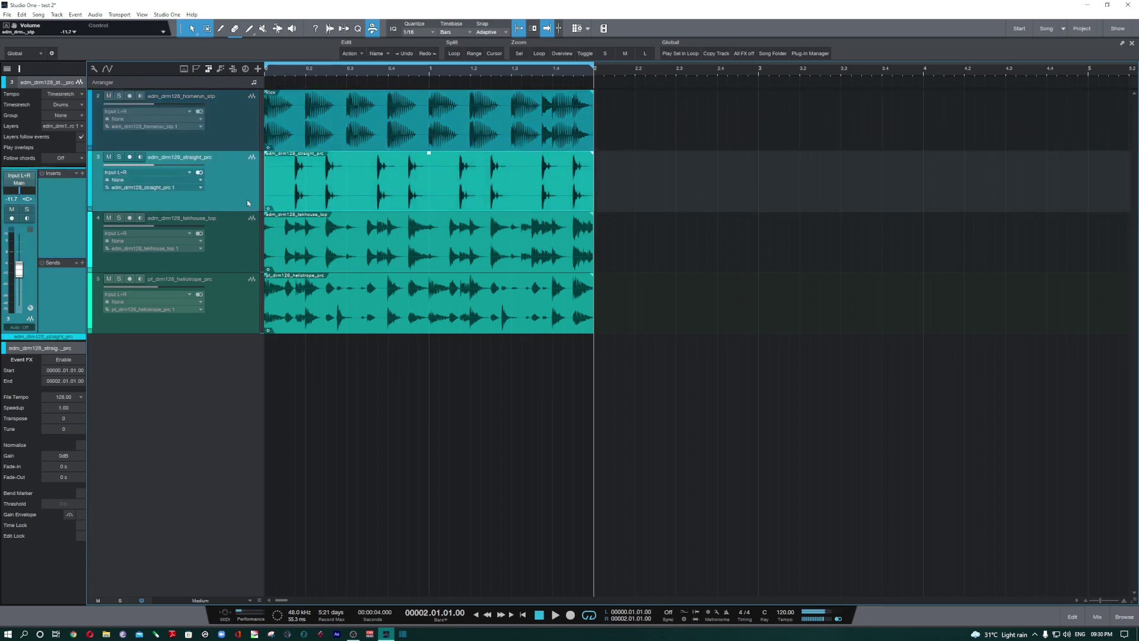
pyautogui.click(378, 53)
pyautogui.moveTo(396, 99)
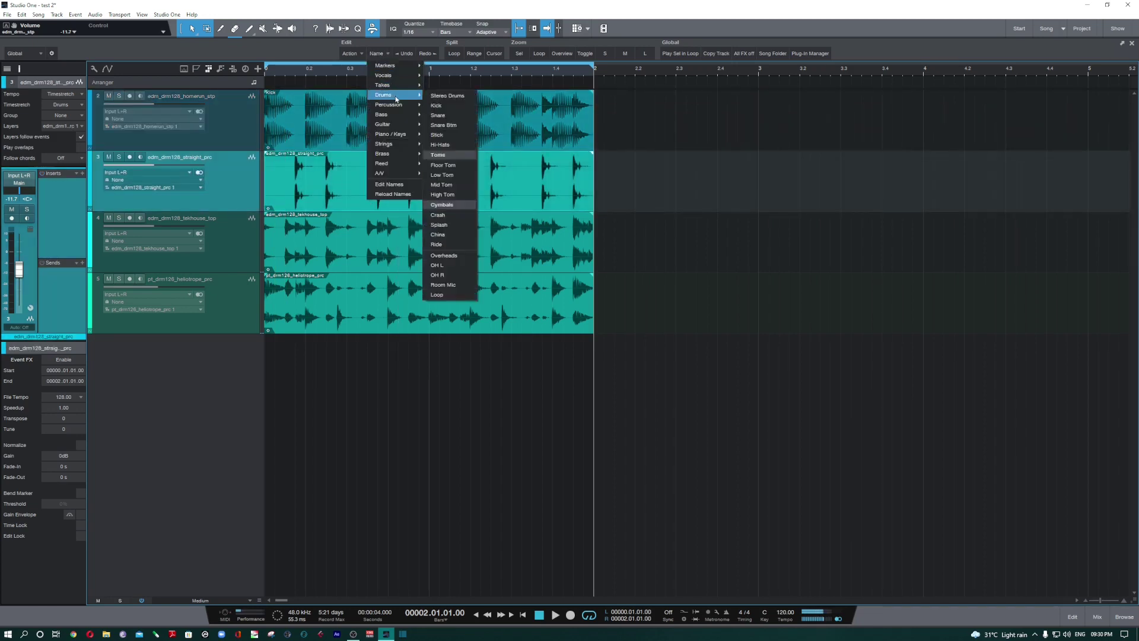
pyautogui.click(438, 115)
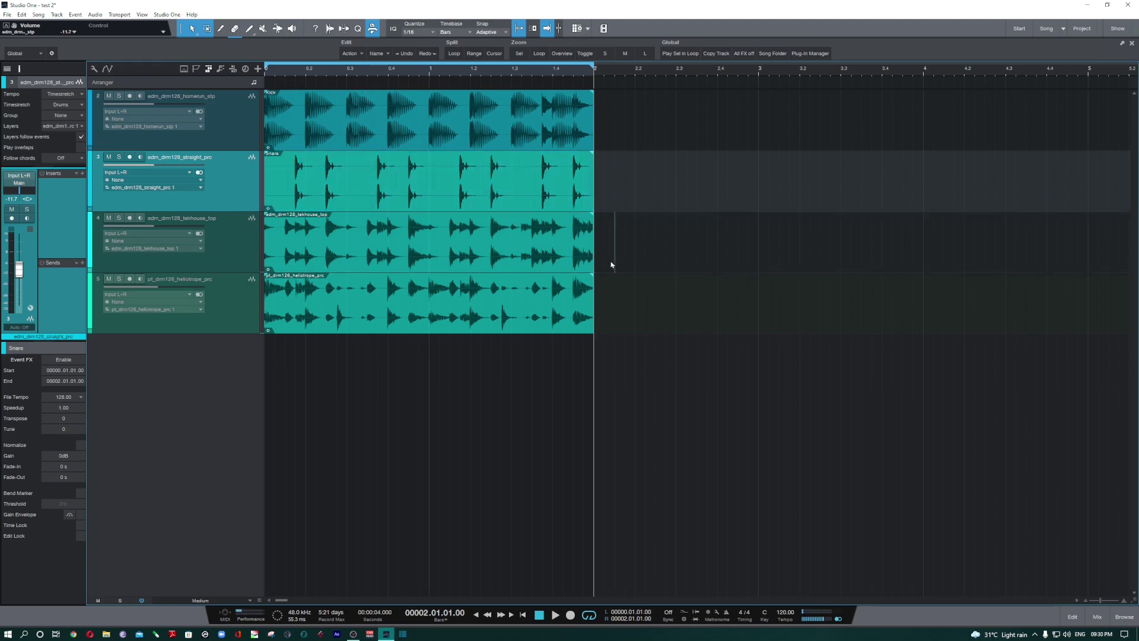
# Rename the events on the tekhouse_top and heliotrope_prc tracks together with the preset Drums name Loop.
pyautogui.moveTo(611, 254); pyautogui.dragTo(515, 300)
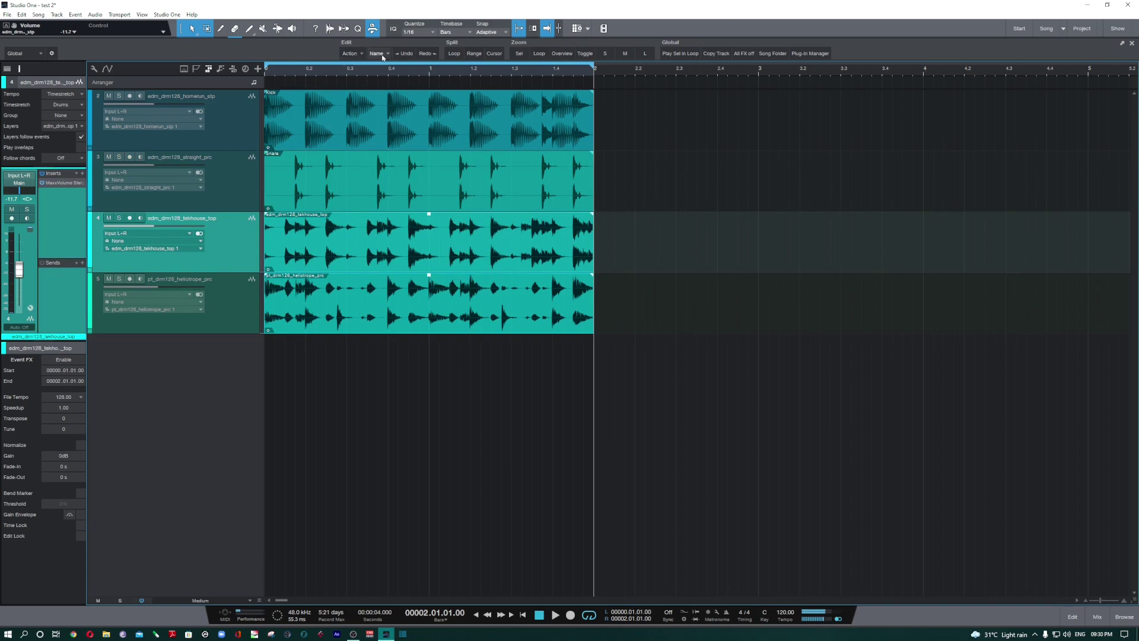
pyautogui.click(377, 53)
pyautogui.moveTo(402, 105)
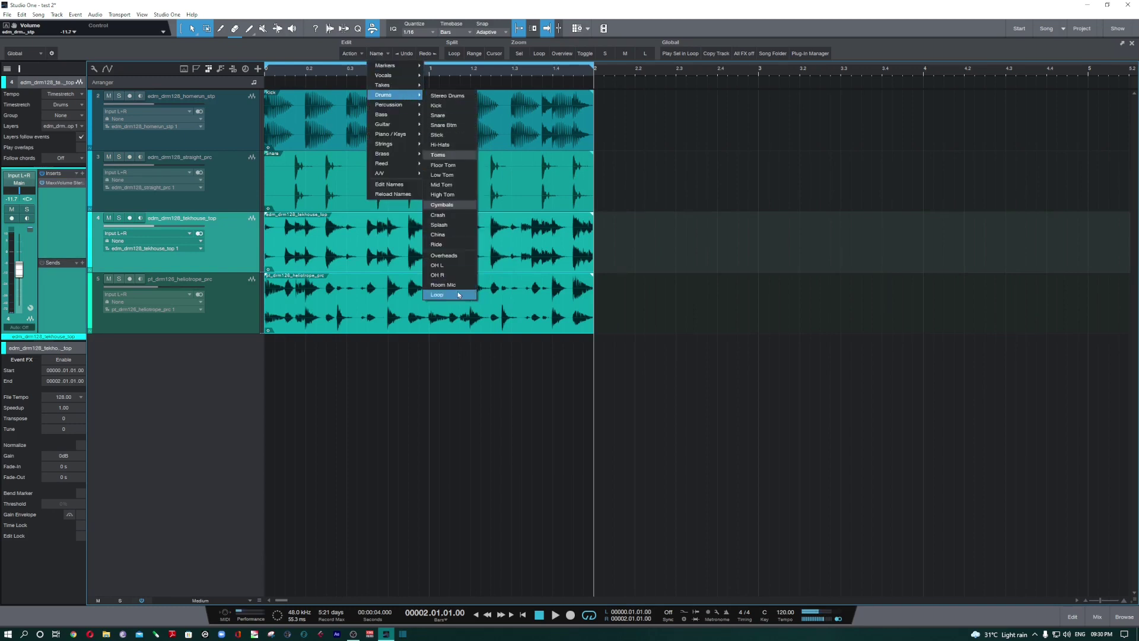
pyautogui.click(459, 294)
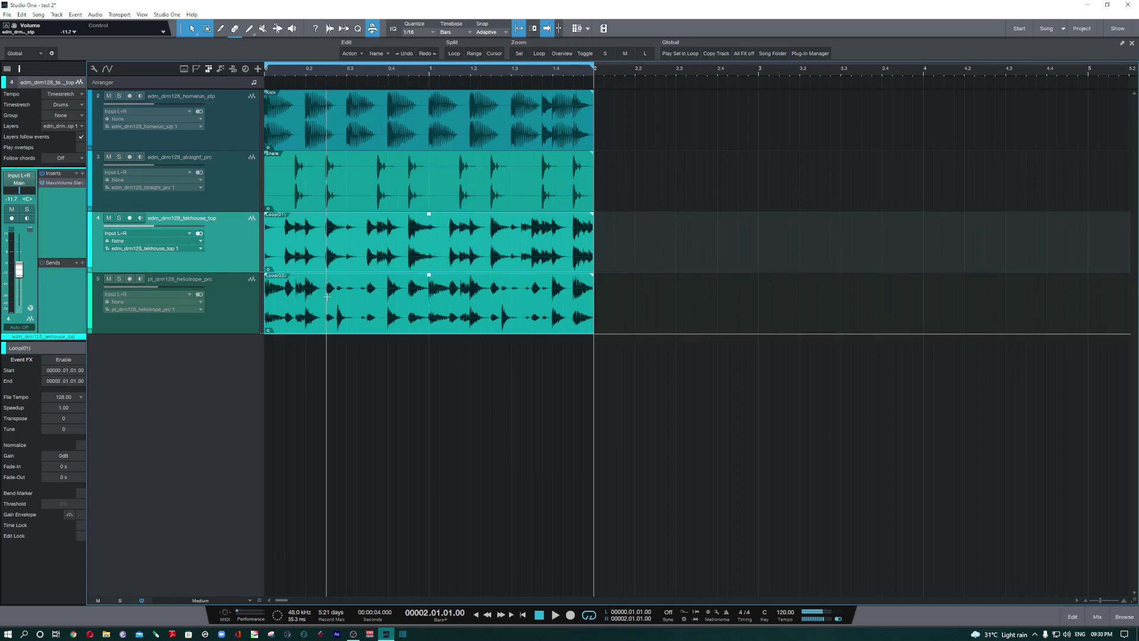
# Look through the preset name categories and open the event names list for editing in Notepad.
pyautogui.scroll(-1, 327, 296)
pyautogui.click(378, 53)
pyautogui.moveTo(410, 174)
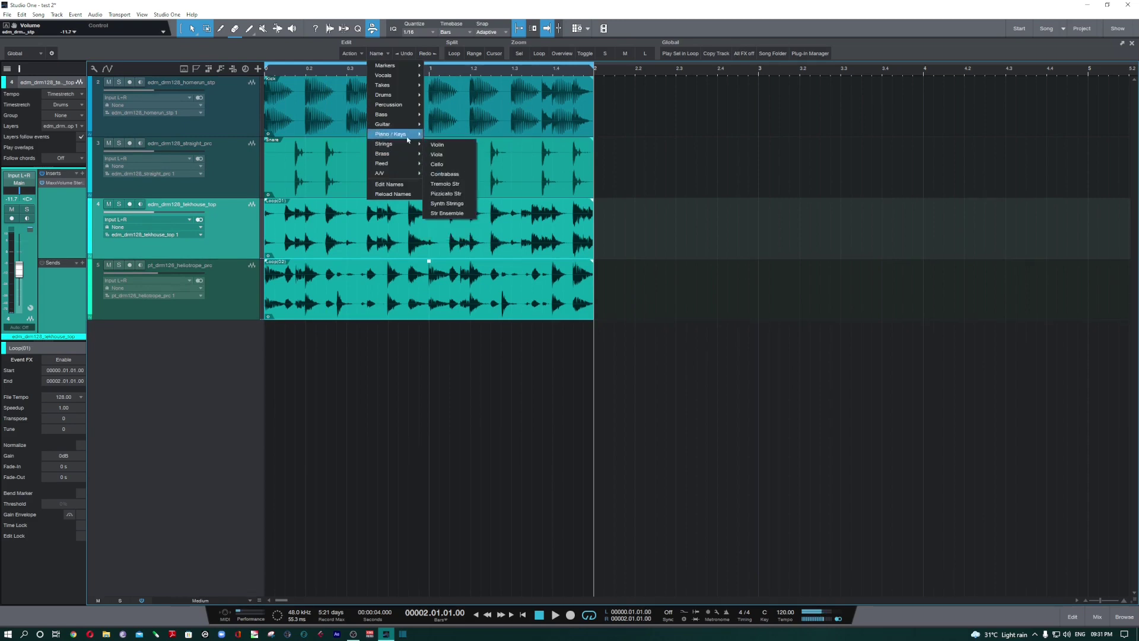
pyautogui.moveTo(399, 69)
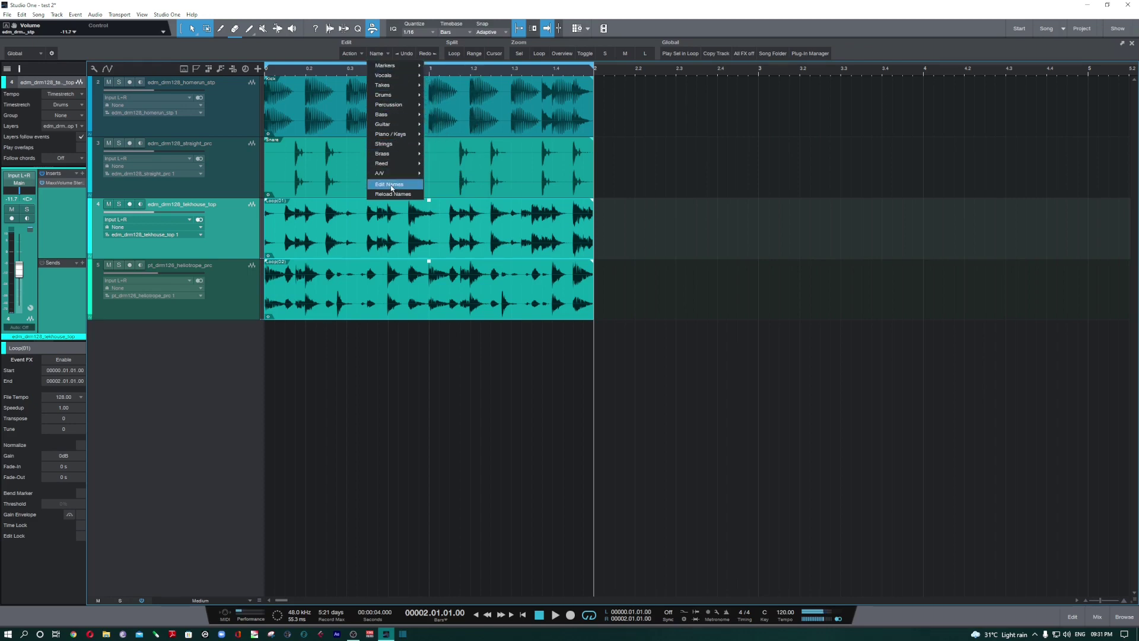
pyautogui.click(391, 188)
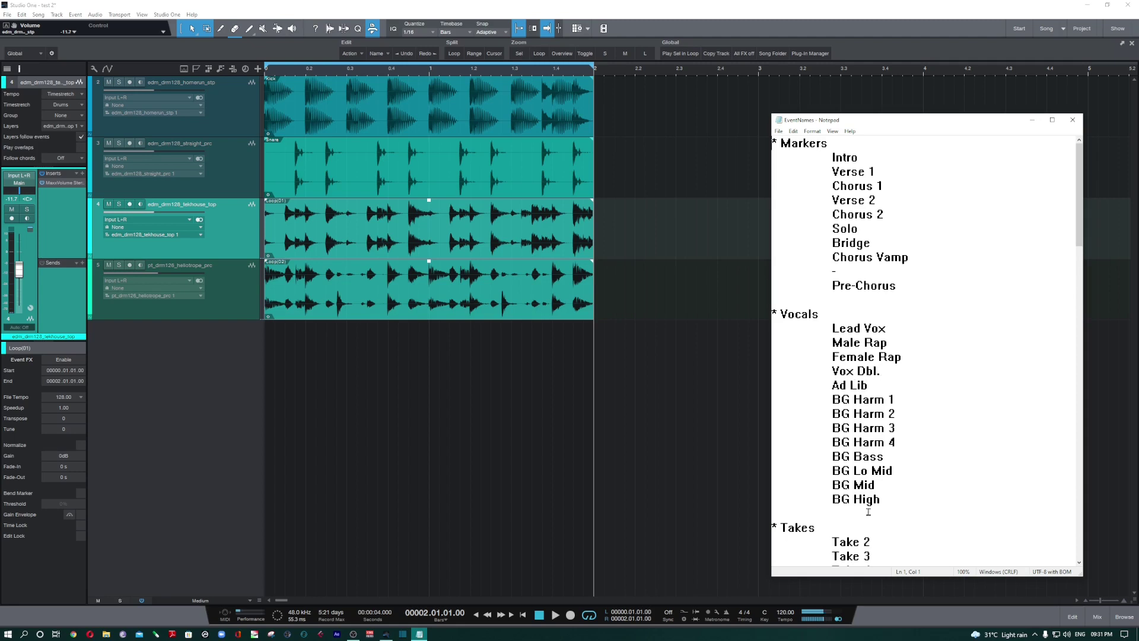
# Change Lead Vox to Lead Vox Male under Vocals, add Lead Vox Female below it, and save and close the file.
pyautogui.click(891, 330)
pyautogui.write('Male')
pyautogui.press('Return')
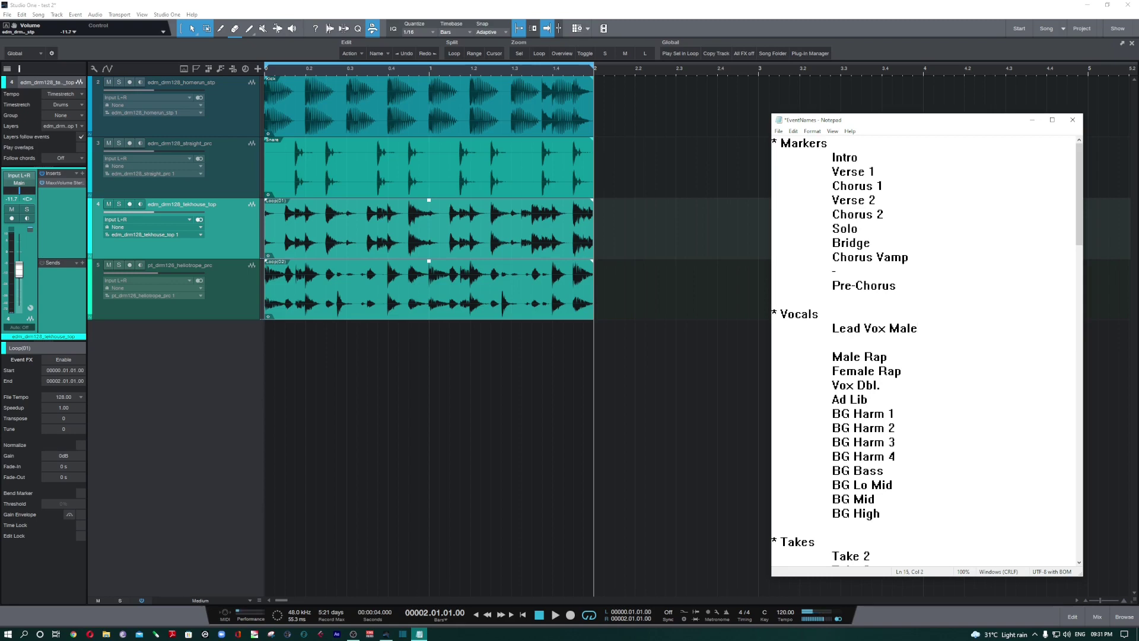
pyautogui.write('Lead Vox Female')
pyautogui.click(779, 132)
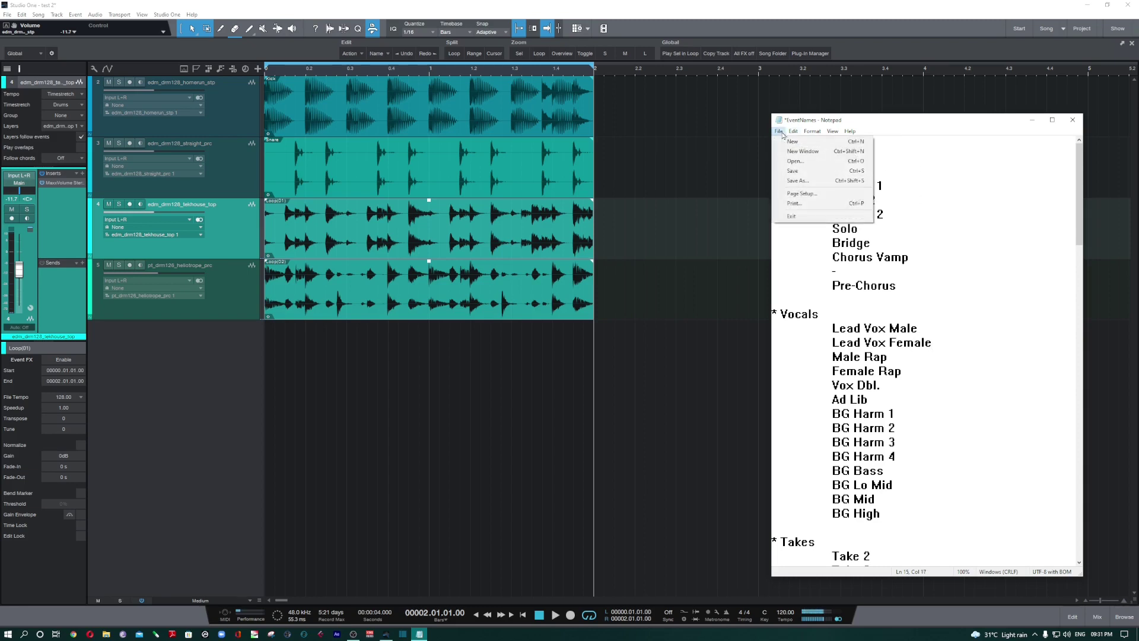
pyautogui.click(792, 171)
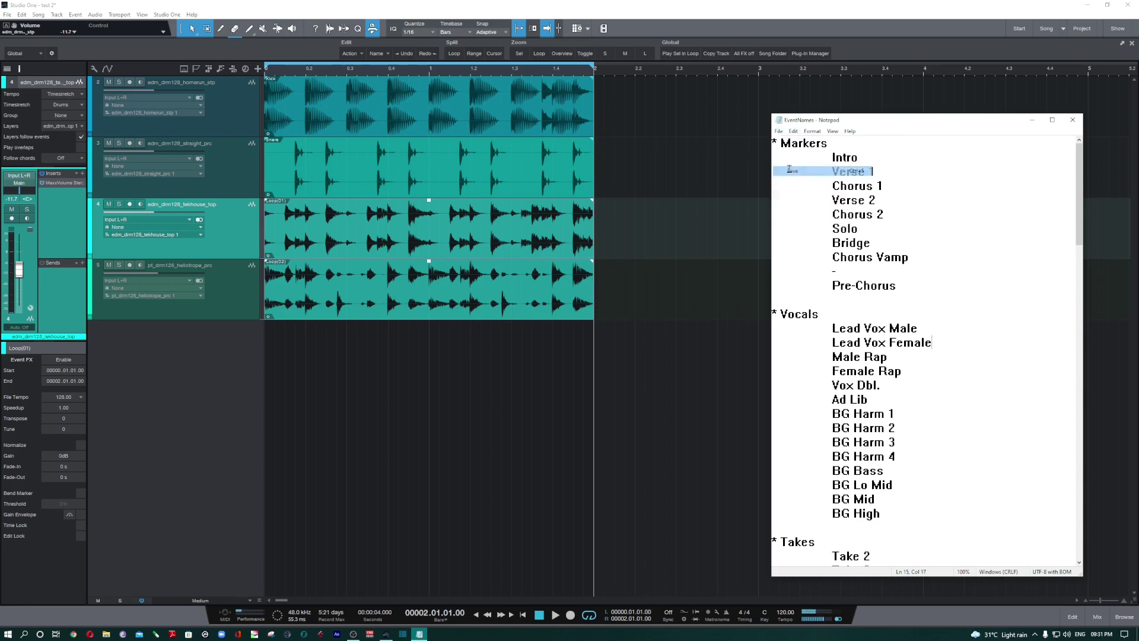
pyautogui.click(1072, 121)
# Reload the preset event names and check the Vocals category for the edited entries.
pyautogui.click(378, 53)
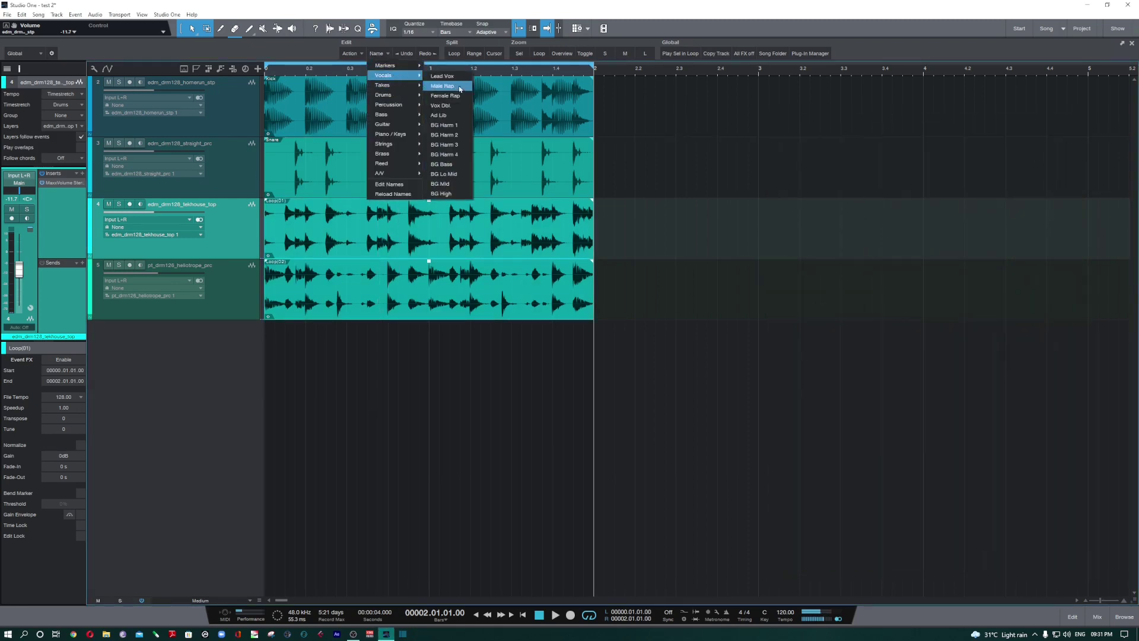
pyautogui.click(391, 195)
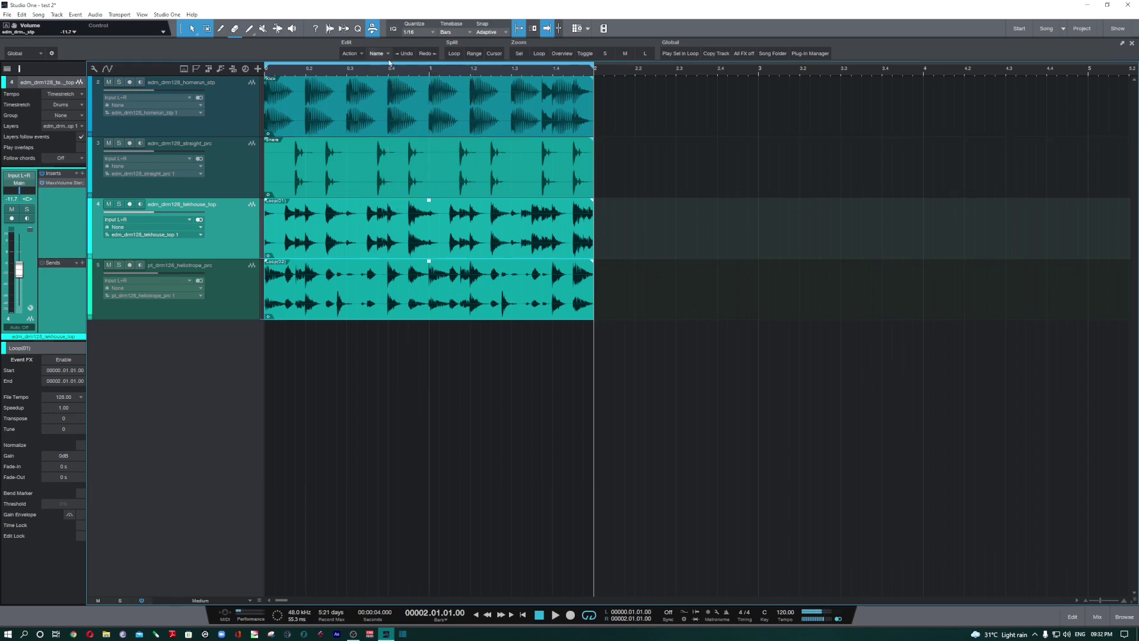
pyautogui.click(380, 54)
pyautogui.moveTo(385, 76)
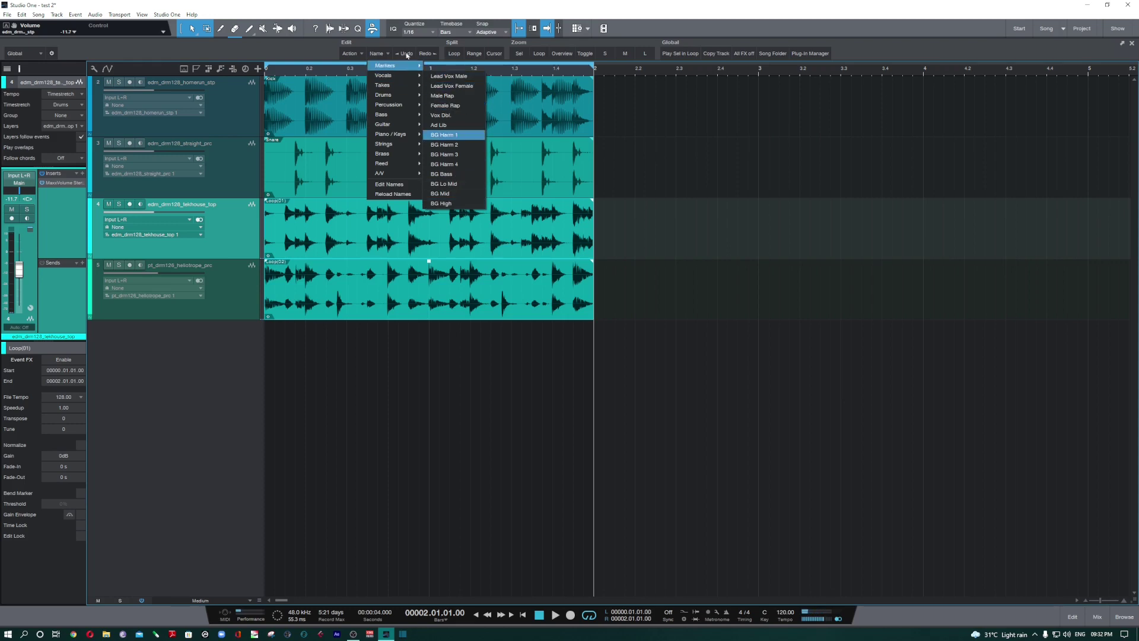
pyautogui.click(384, 55)
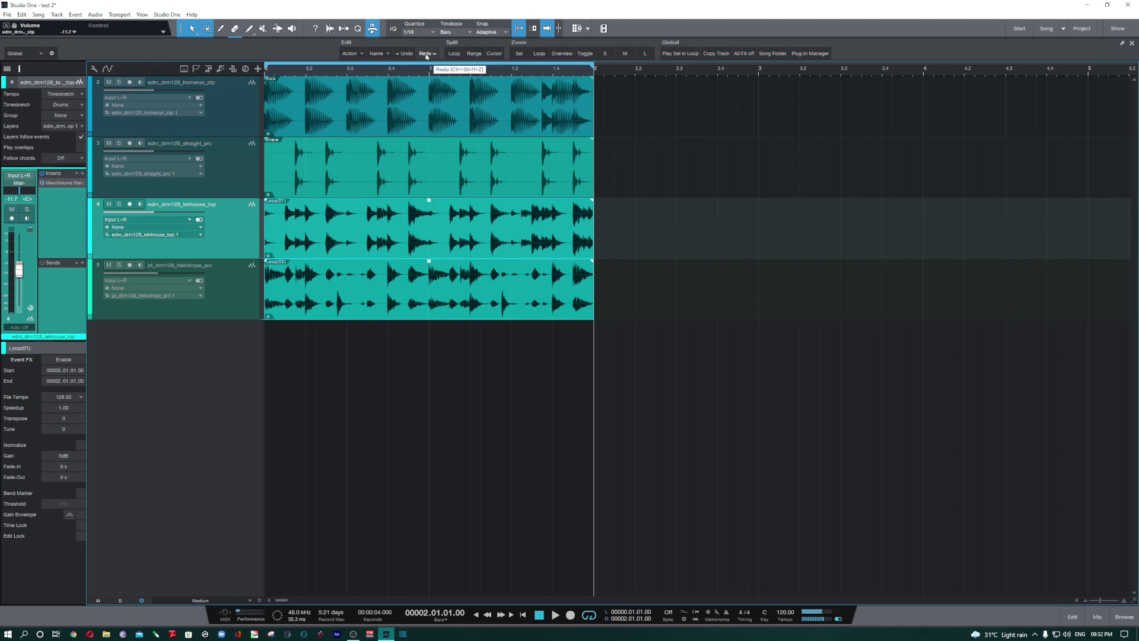
# Select the Snare event and try out the macro toolbar's Undo and Redo commands.
pyautogui.click(429, 147)
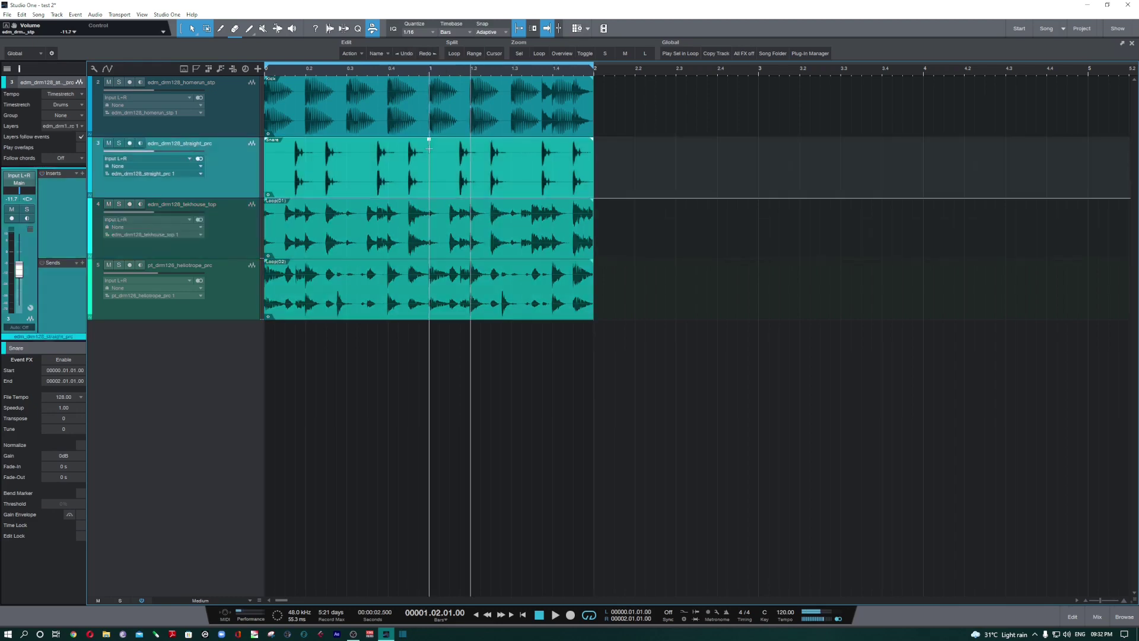
pyautogui.click(405, 53)
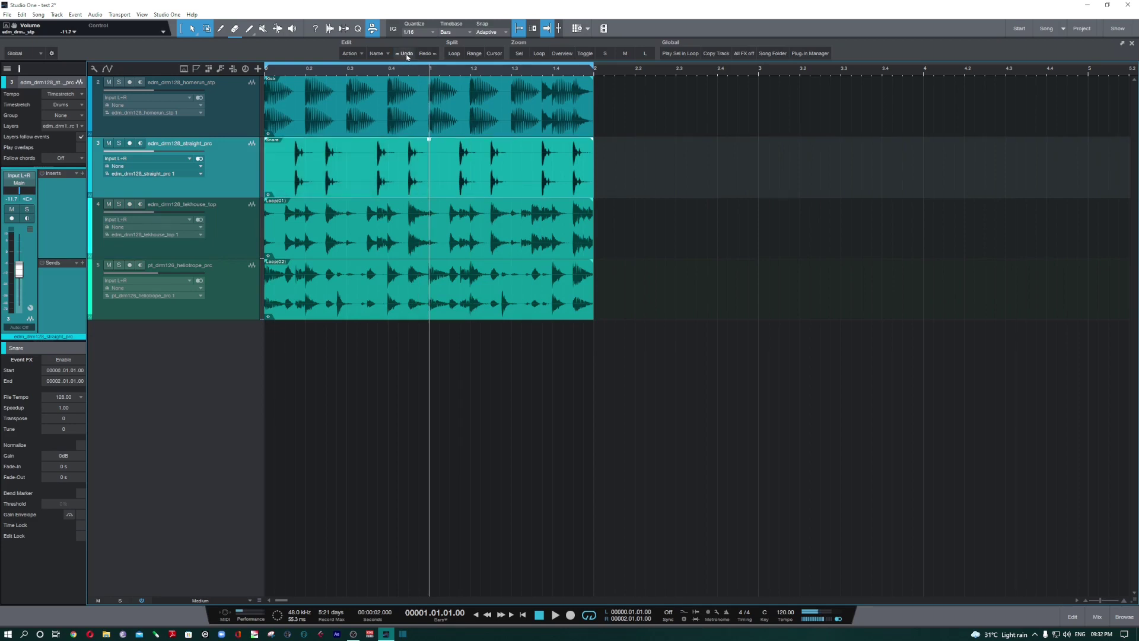
pyautogui.click(405, 55)
pyautogui.click(430, 56)
# Set the loop range from 0000.04.01 to 0001.02.01, try splitting all four drum events at the loop twice, and undo each split.
pyautogui.click(455, 53)
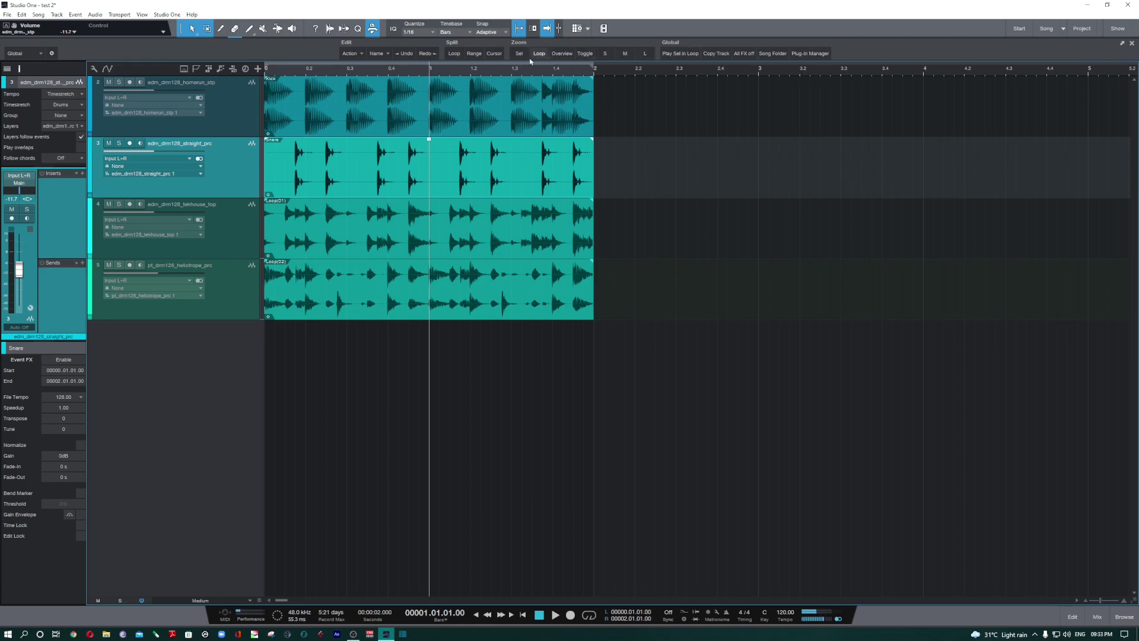
pyautogui.click(455, 55)
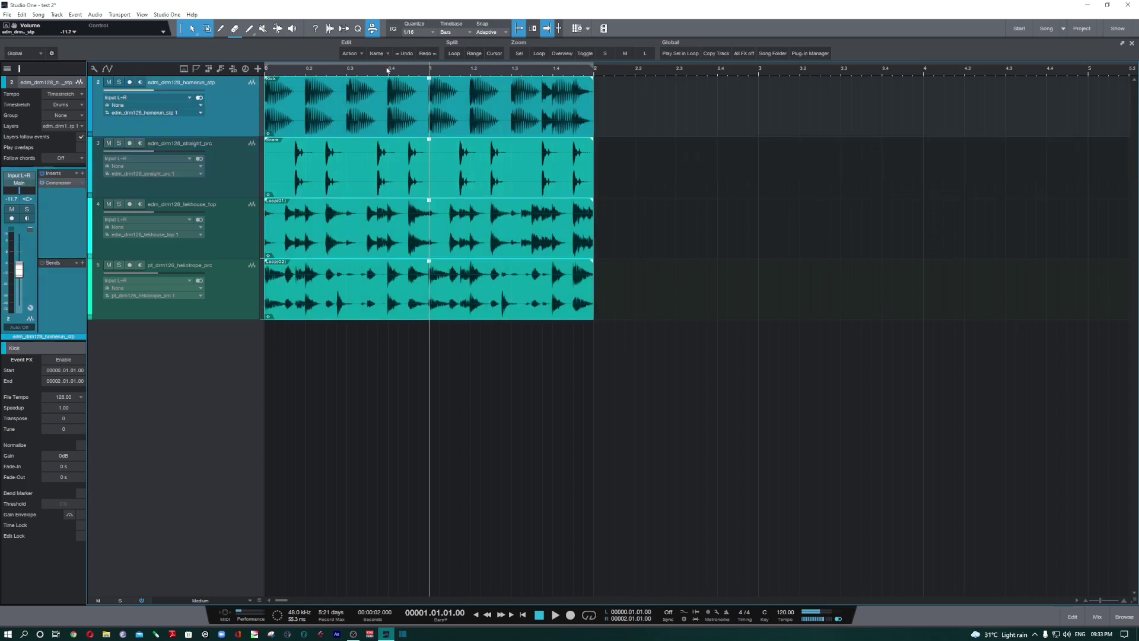
pyautogui.moveTo(392, 67); pyautogui.dragTo(472, 67)
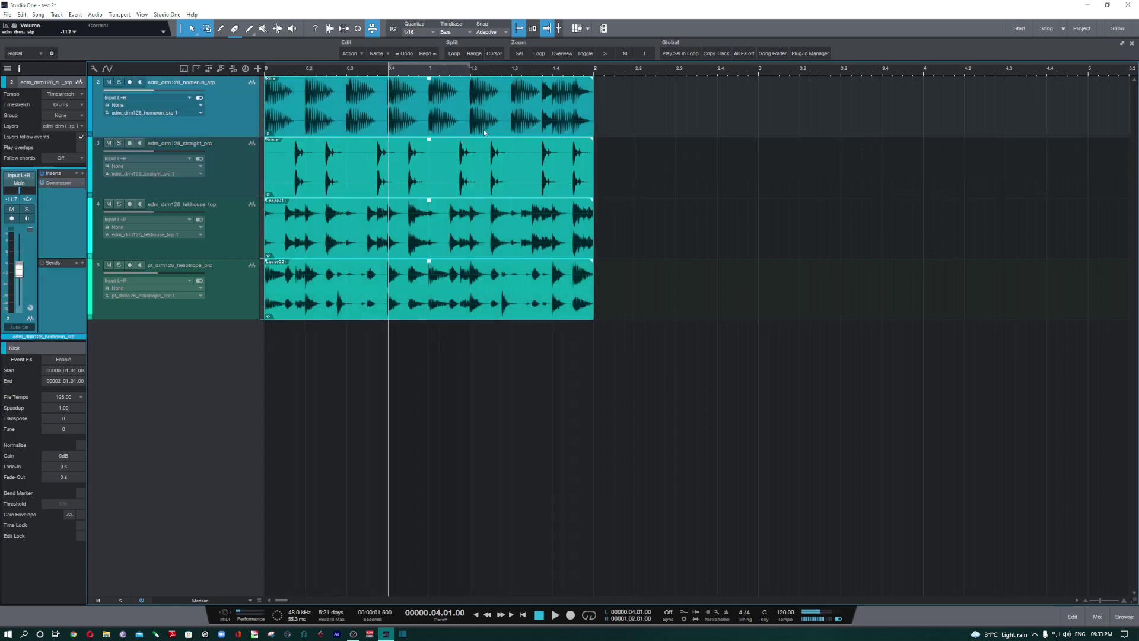
pyautogui.click(455, 54)
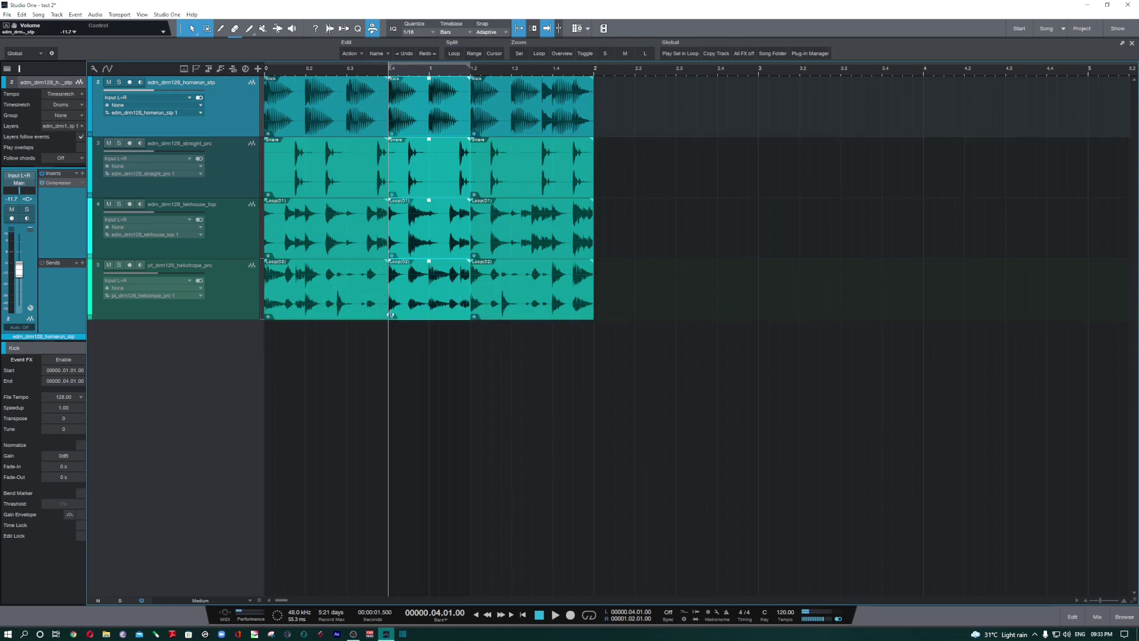
pyautogui.hotkey('ctrl', 'z')
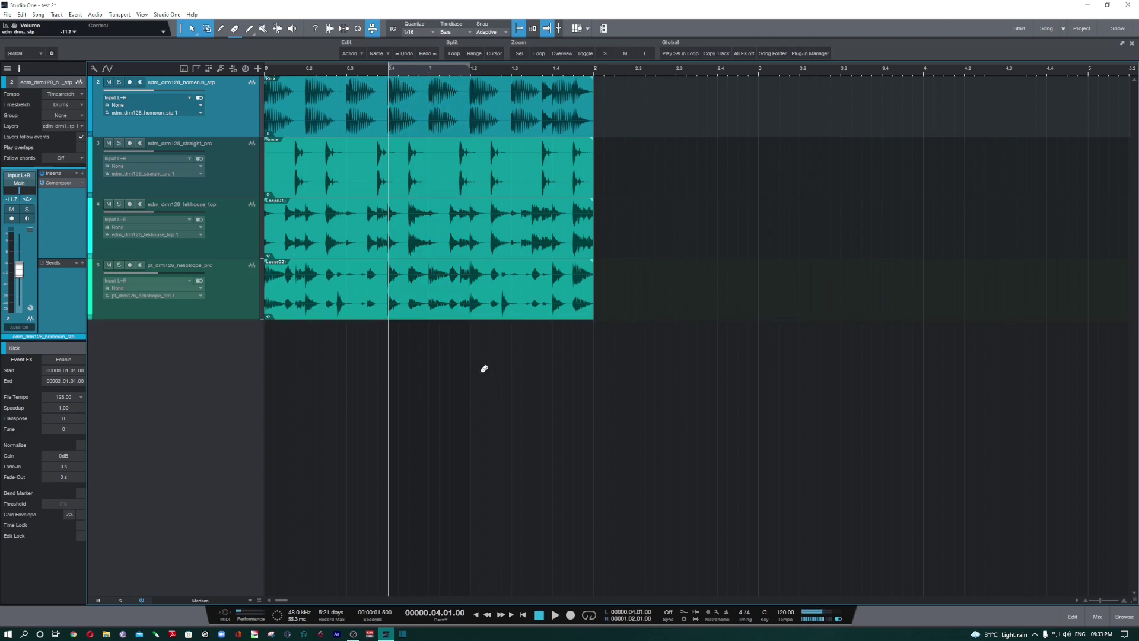
pyautogui.hotkey('ctrl', 'alt', 'x')
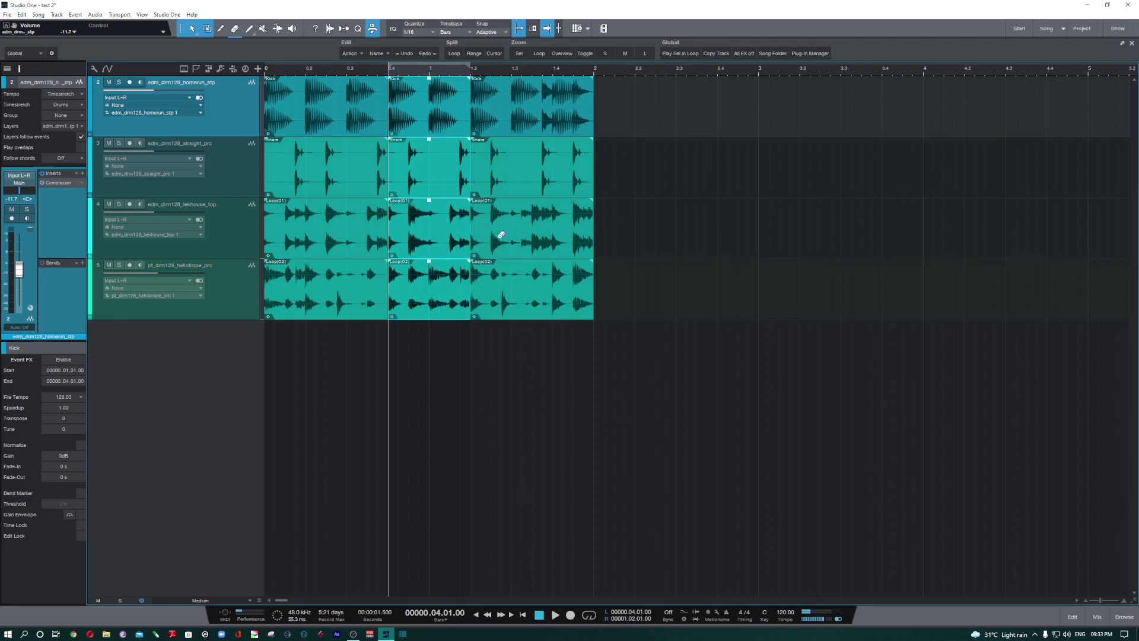
pyautogui.hotkey('ctrl', 'z')
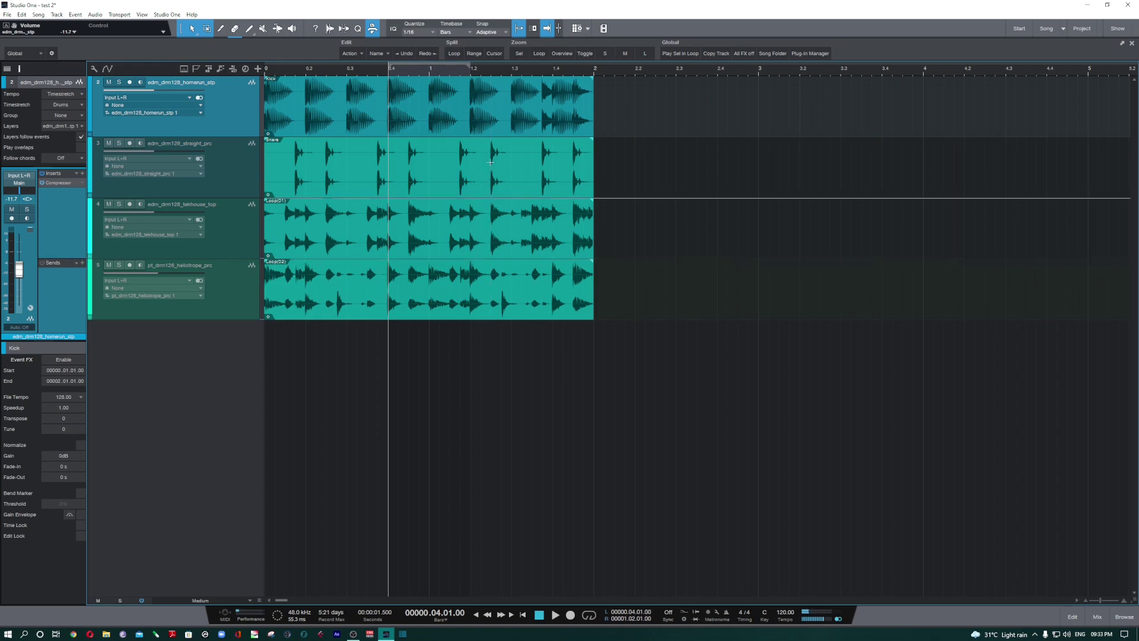
# Try splitting all four drum events at a range selection from 0000.03.01 to 0001.02.03, undoing each split.
pyautogui.moveTo(348, 110); pyautogui.dragTo(494, 292)
pyautogui.click(474, 54)
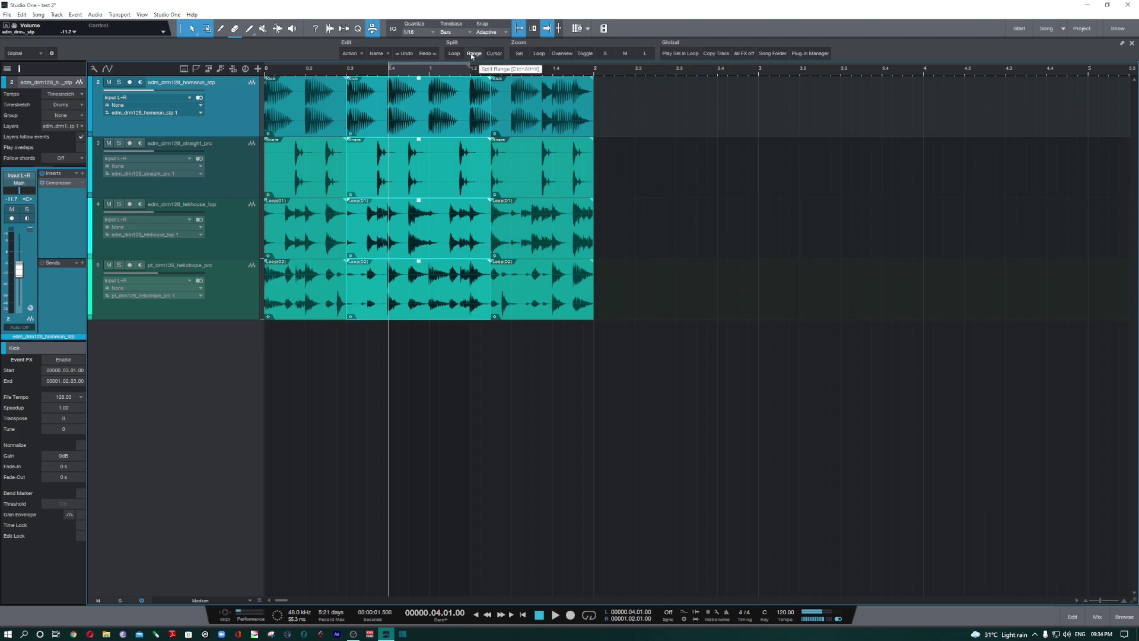
pyautogui.click(480, 275)
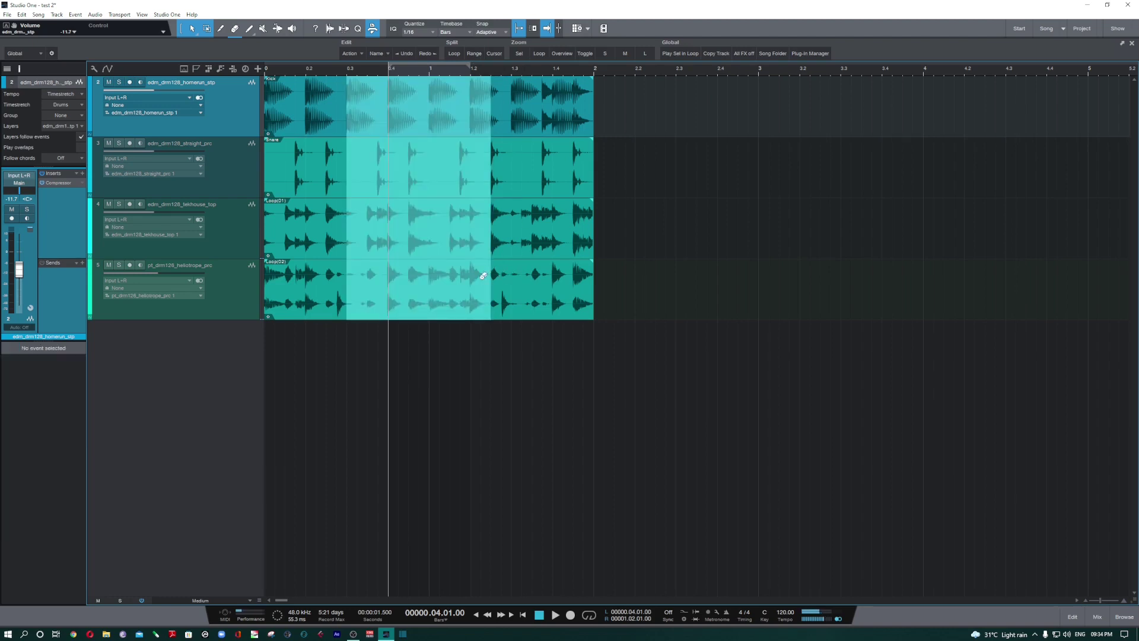
pyautogui.click(484, 275)
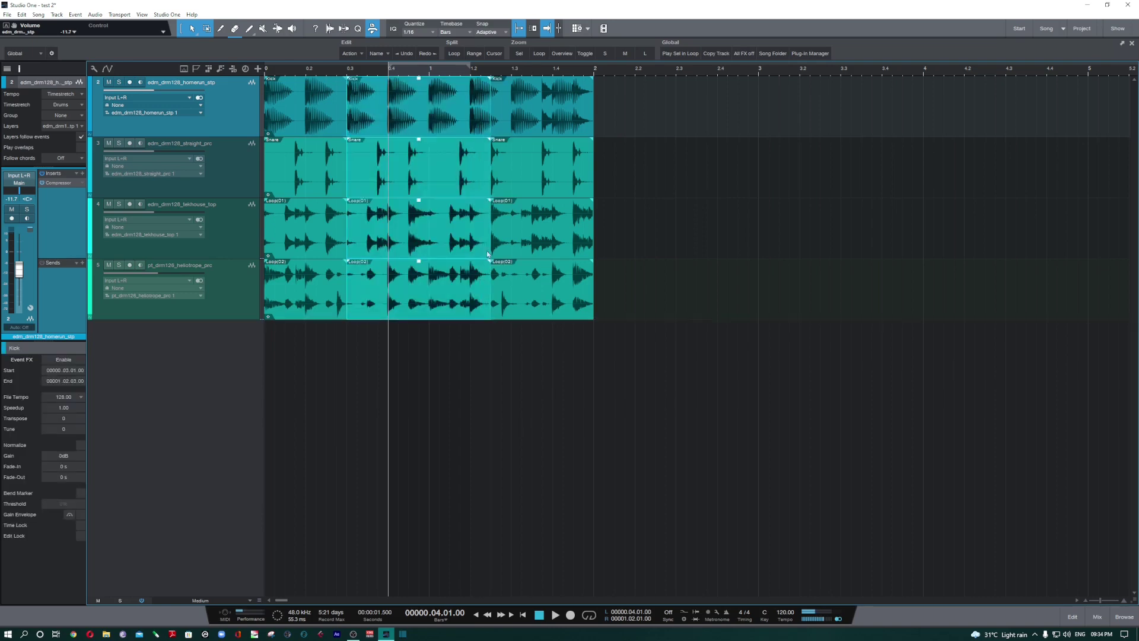
pyautogui.hotkey('ctrl', 'z')
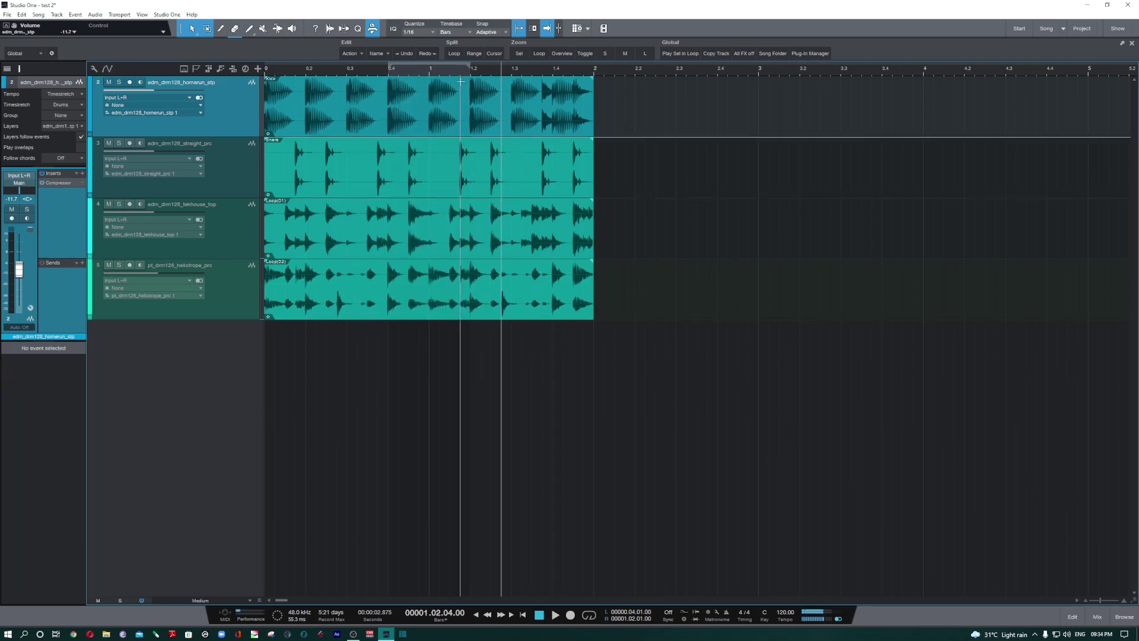
# Move the playback cursor to 0000.03.04 and split the Kick event there.
pyautogui.press('Home')
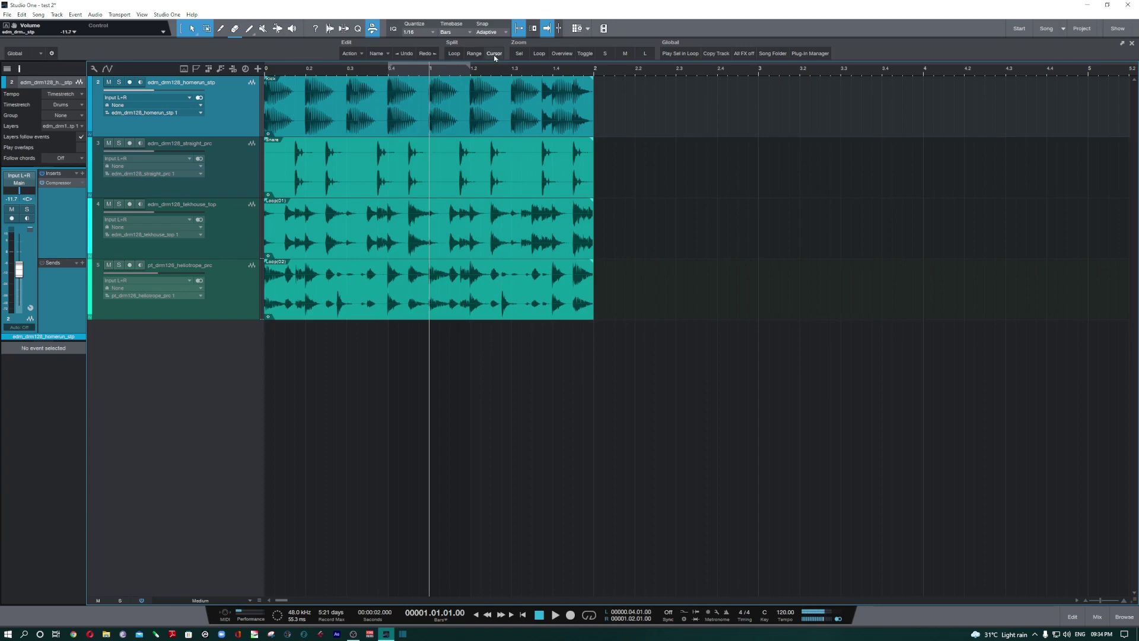
pyautogui.press('Left')
pyautogui.press('Left')
pyautogui.press('Left')
pyautogui.press('Left')
pyautogui.press('Left')
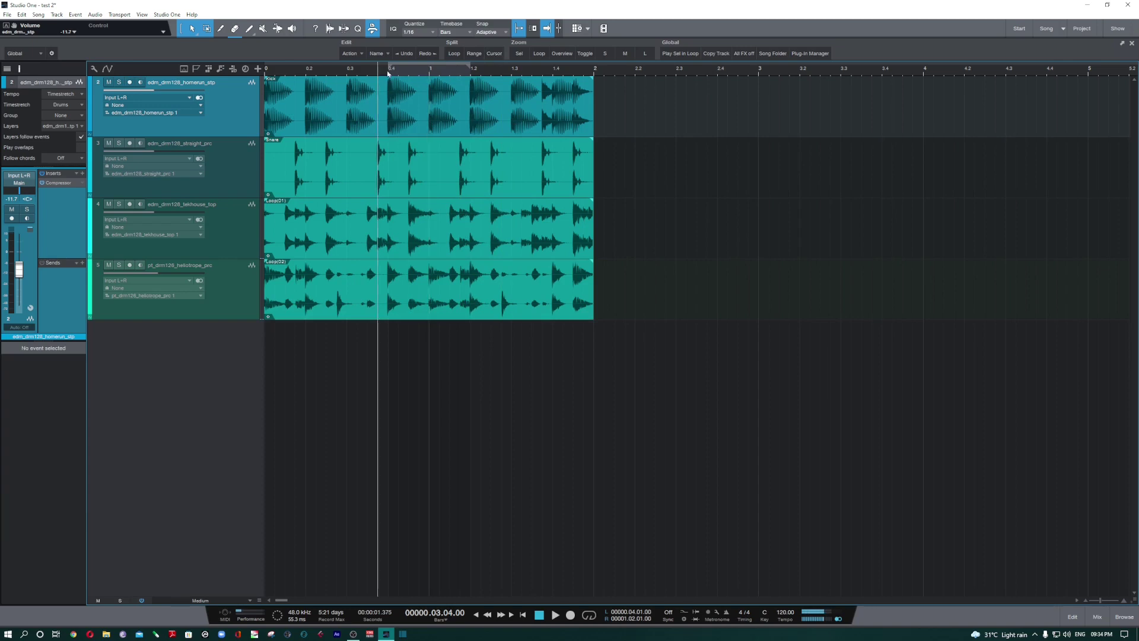
pyautogui.click(491, 54)
# Move the playback cursor back to 0000.02.02 and split the first Kick piece at the cursor.
pyautogui.press('Left')
pyautogui.press('Left')
pyautogui.press('Left')
pyautogui.press('Left')
pyautogui.press('Left')
pyautogui.press('Left')
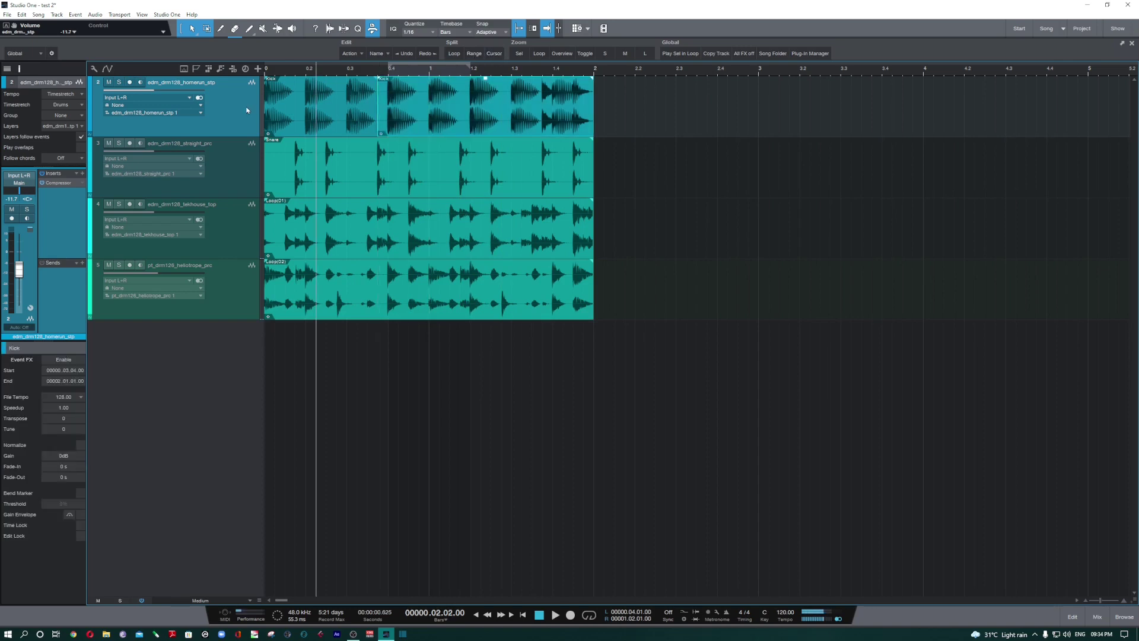
pyautogui.click(494, 53)
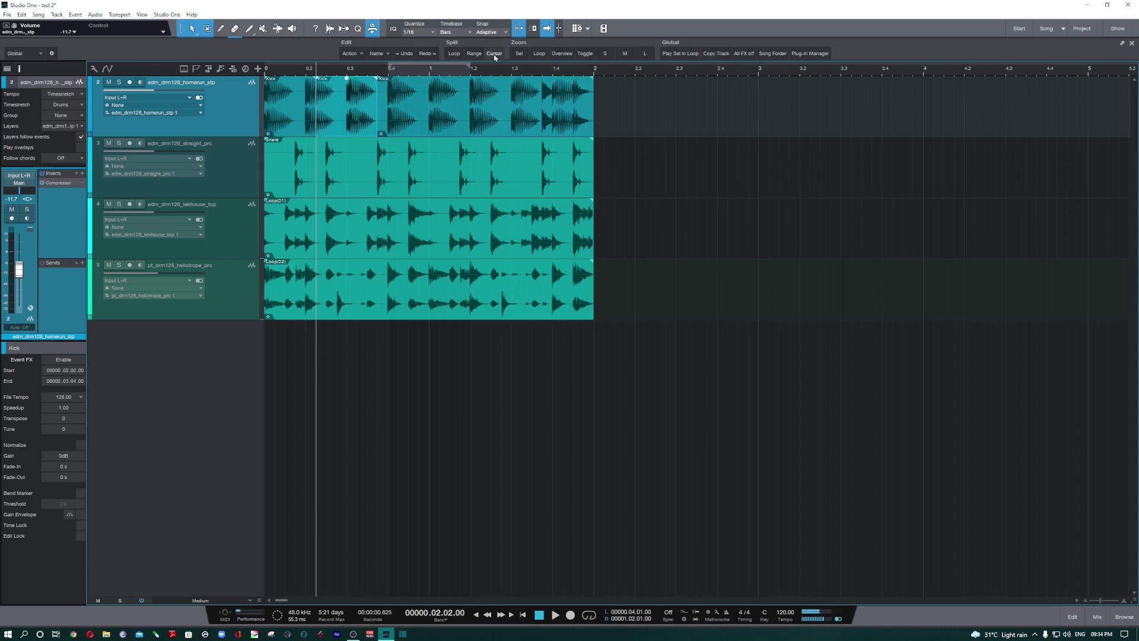
# Split the events on all four tracks at the cursor at 0001.01.04, and undo all the cursor splits.
pyautogui.click(459, 73)
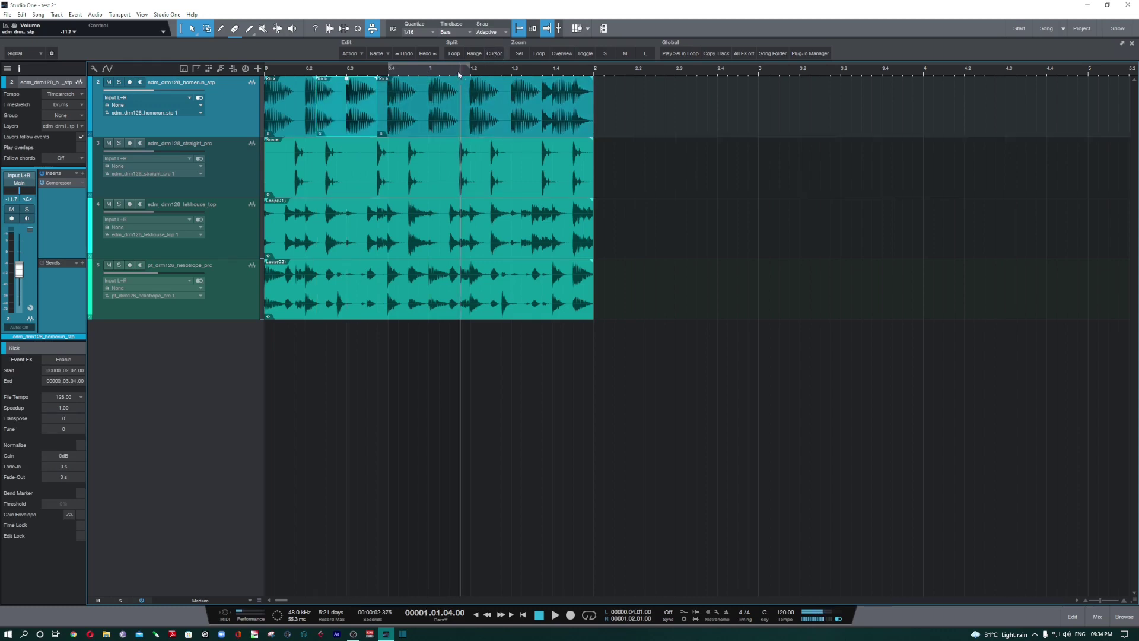
pyautogui.click(494, 54)
pyautogui.moveTo(623, 74); pyautogui.dragTo(237, 385)
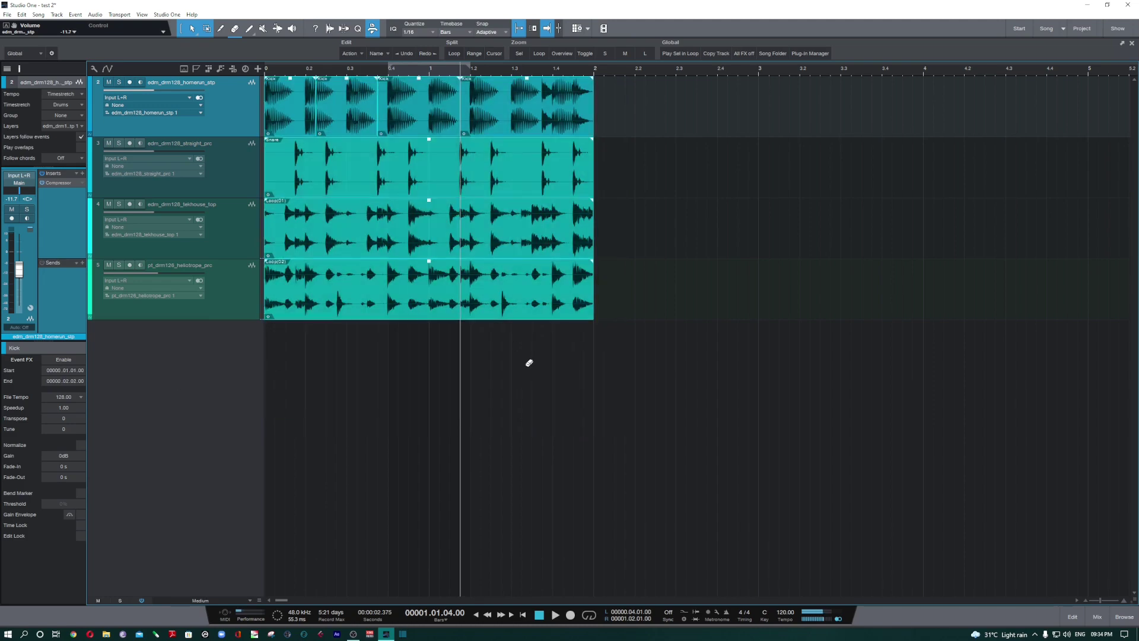
pyautogui.click(493, 54)
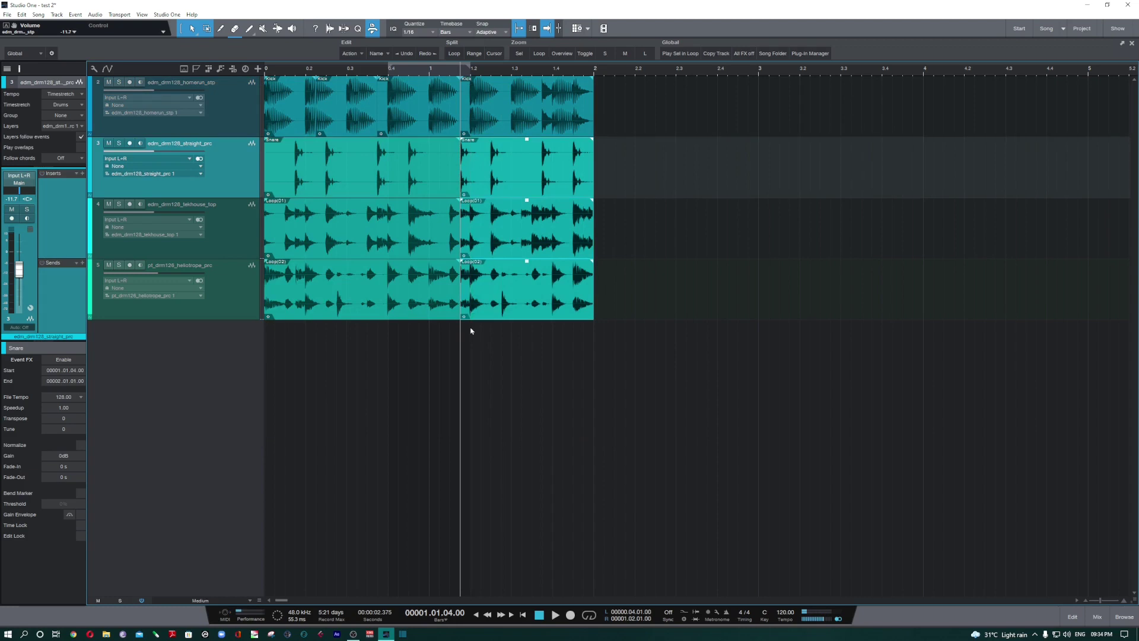
pyautogui.click(515, 89)
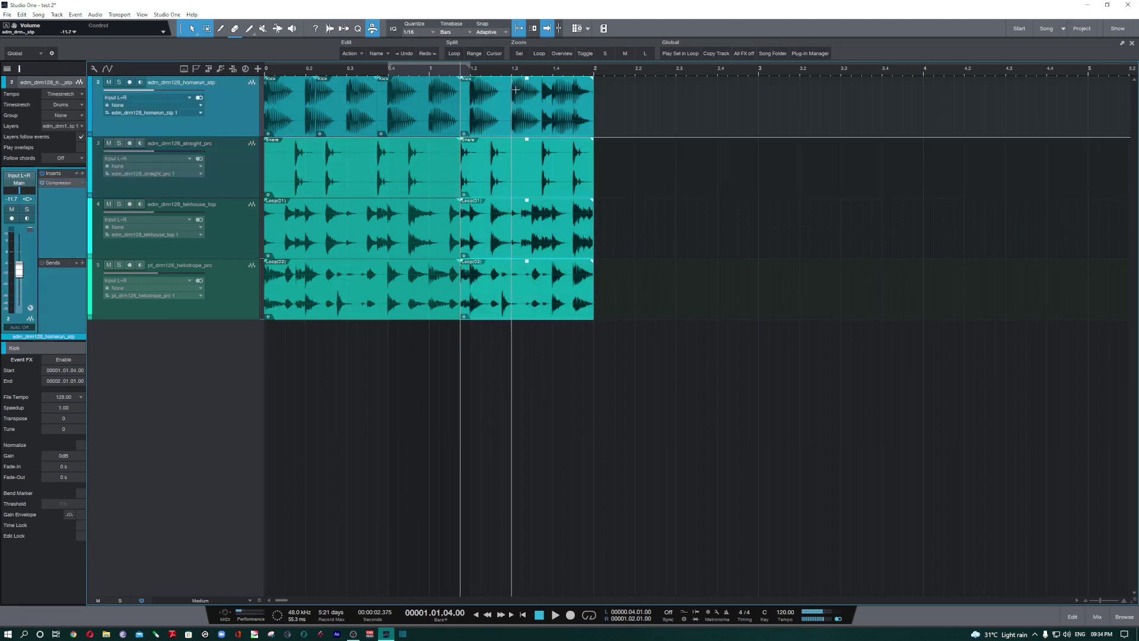
pyautogui.hotkey('ctrl', 'z')
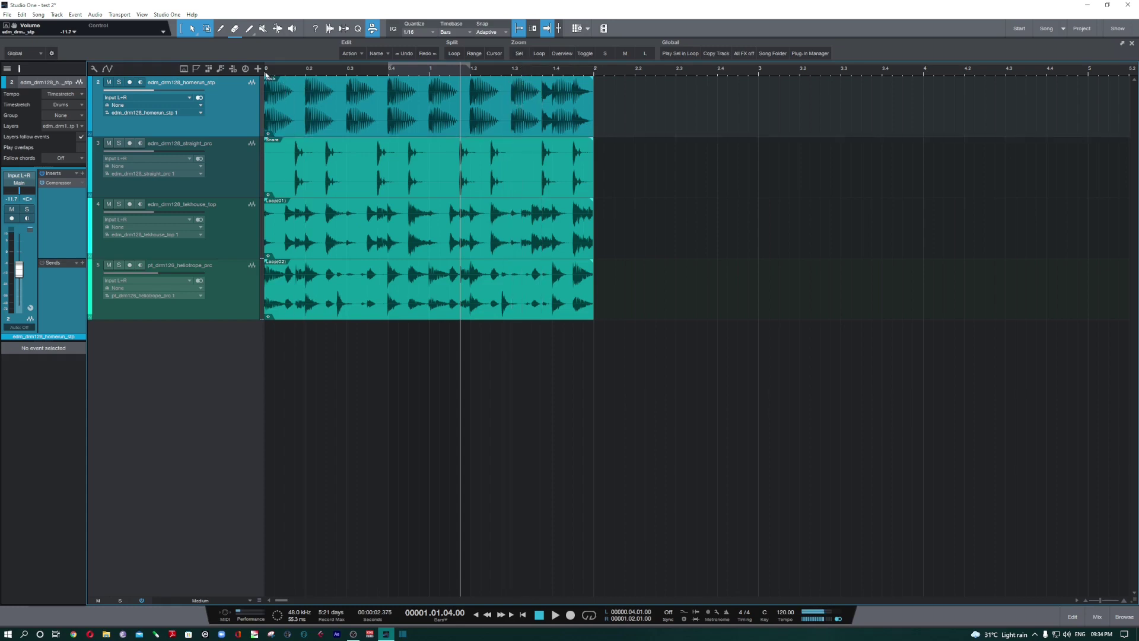
# Return the playback cursor to the song start and try zooming the arrangement horizontally in and out.
pyautogui.press('Home')
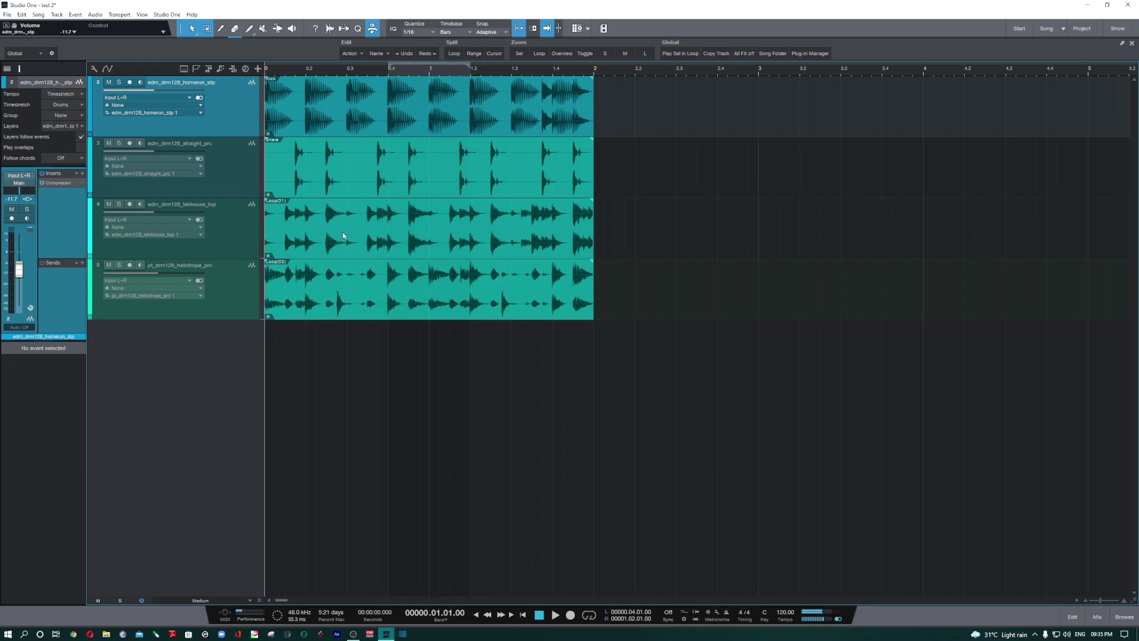
pyautogui.press('e')
pyautogui.press('e')
pyautogui.press('e')
pyautogui.press('e')
pyautogui.press('w')
pyautogui.press('w')
pyautogui.press('w')
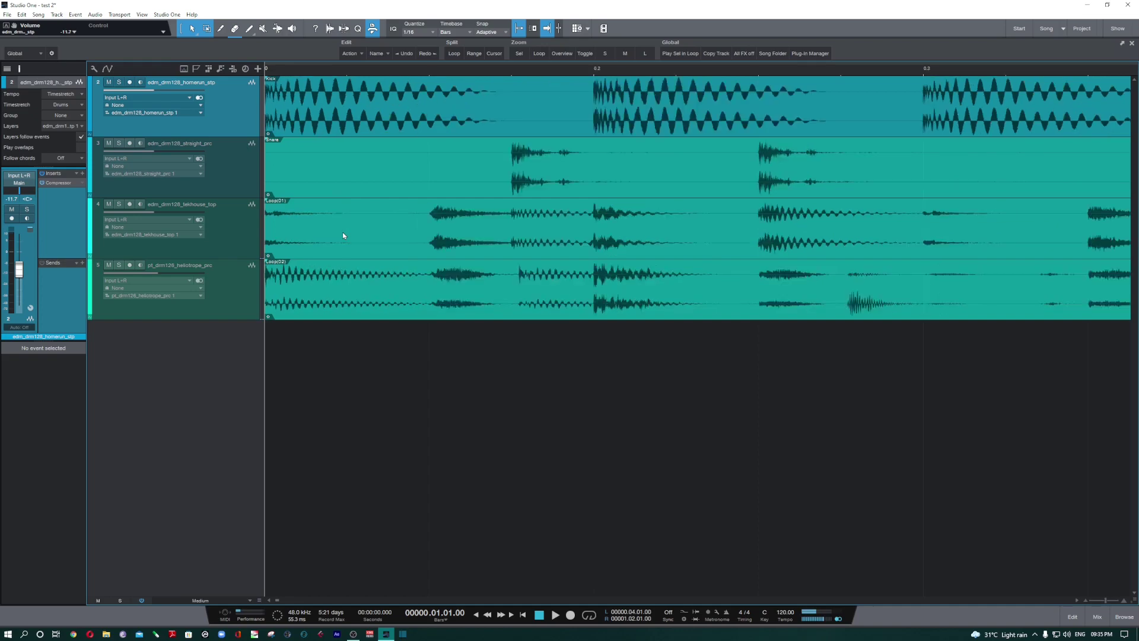
pyautogui.press('e')
pyautogui.press('e')
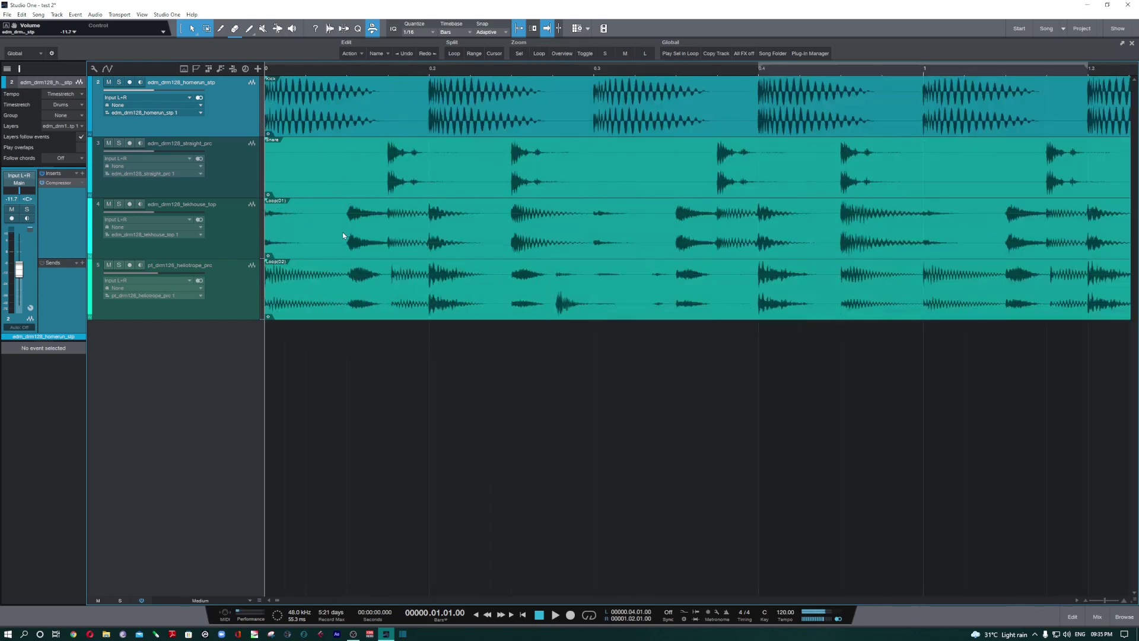
pyautogui.press('w')
pyautogui.press('w')
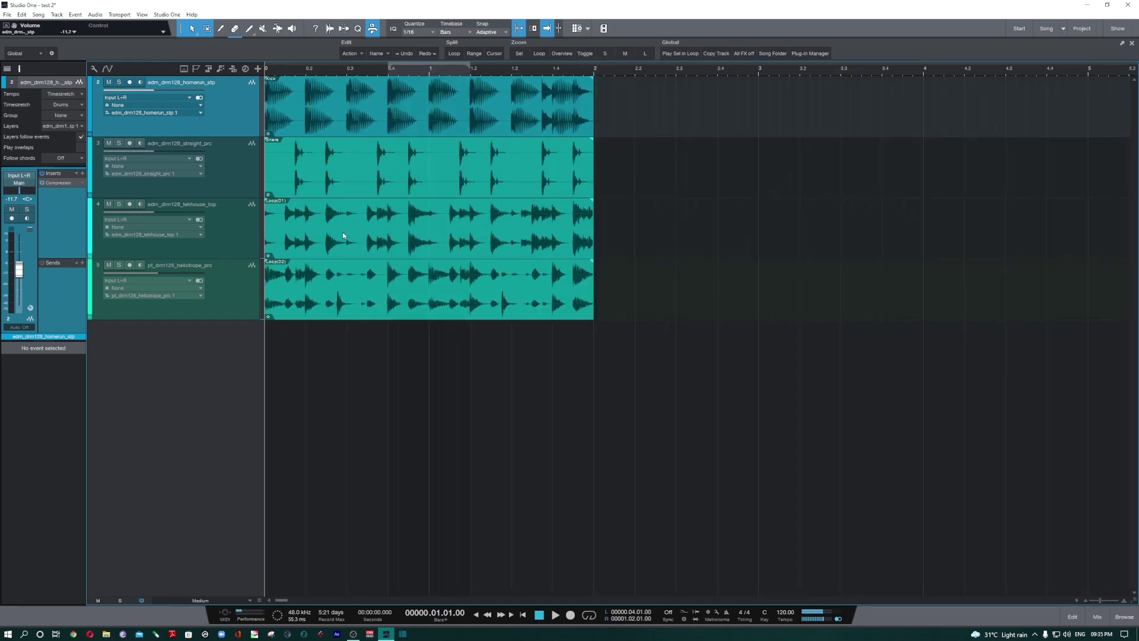
pyautogui.press('e')
pyautogui.press('e')
pyautogui.press('e')
pyautogui.press('e')
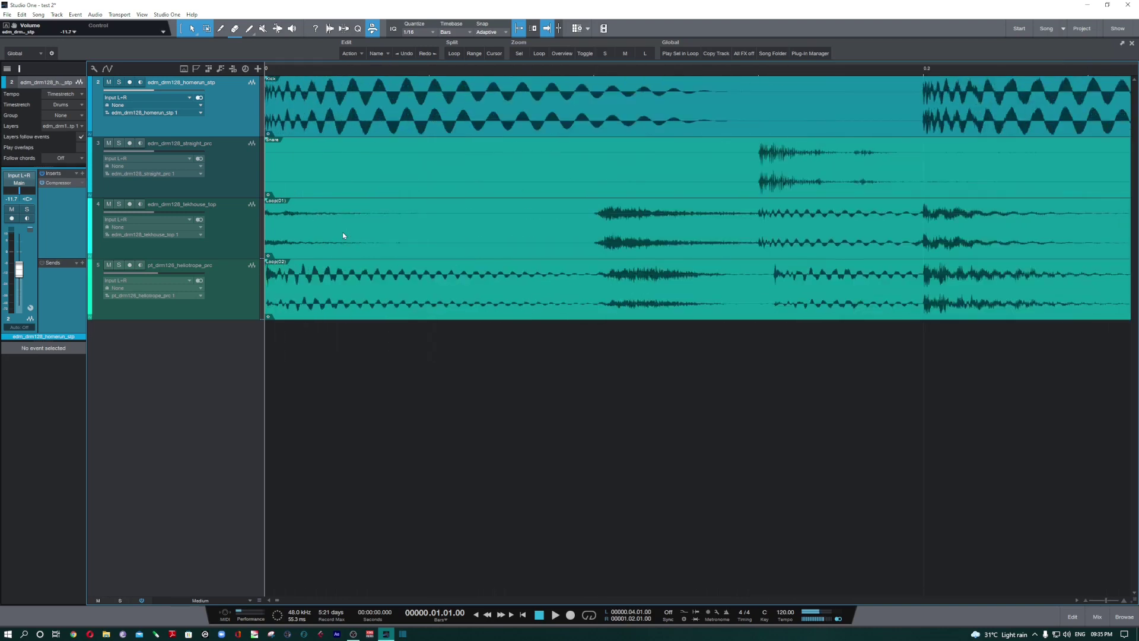
pyautogui.press('w')
pyautogui.press('w')
pyautogui.press('w')
pyautogui.press('w')
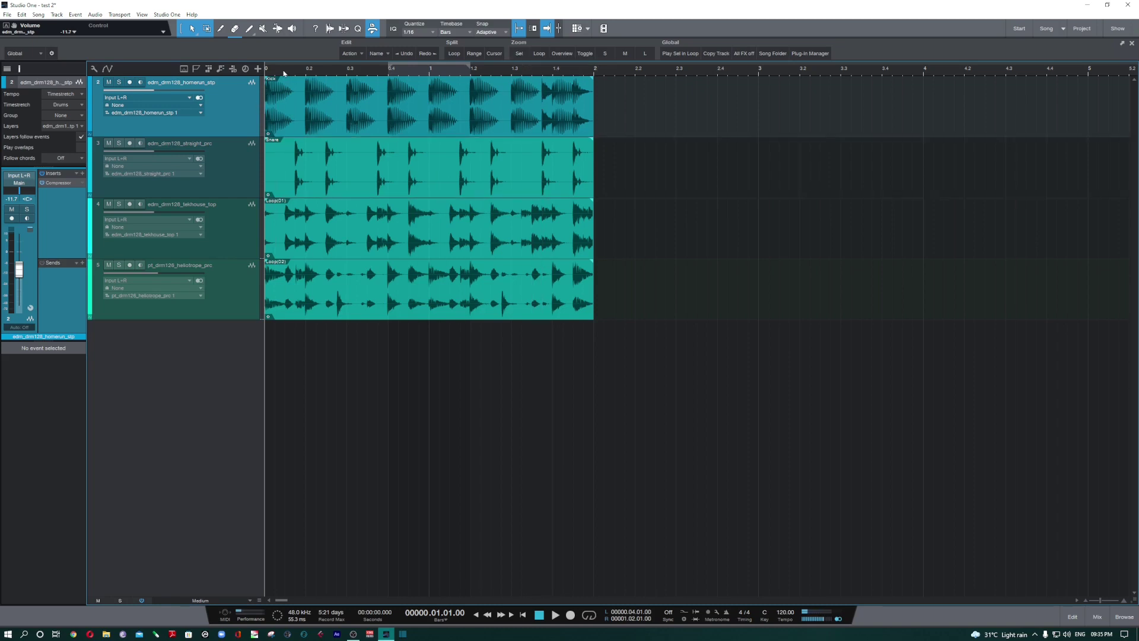
# Reduce the track height to Normal and zoom the timeline out to show about 35 bars.
pyautogui.hotkey('shift', 'w')
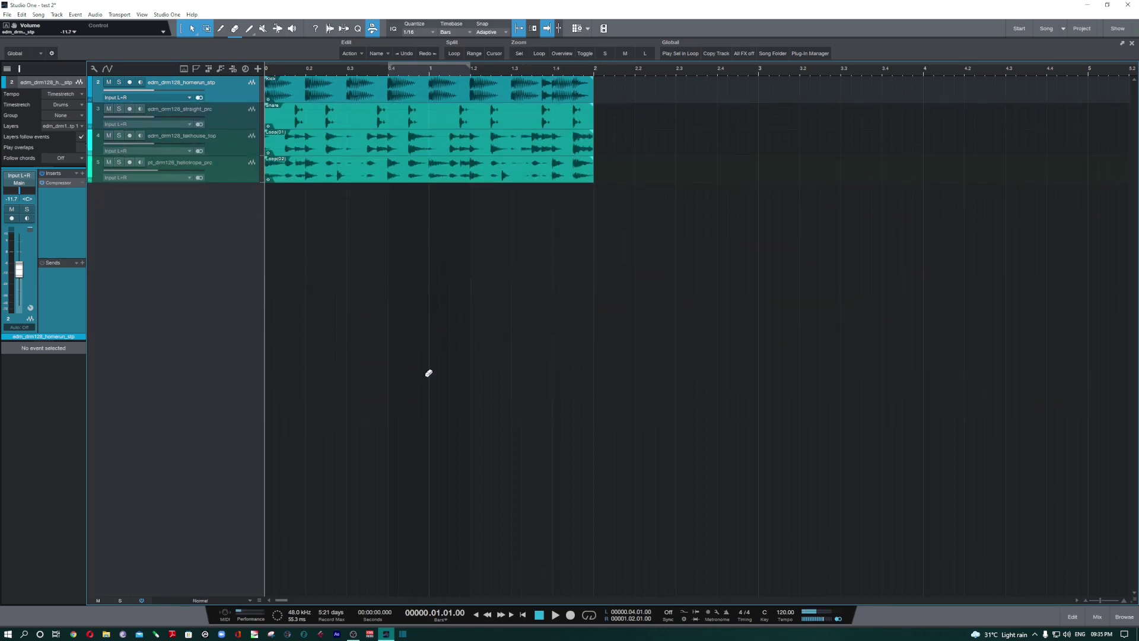
pyautogui.press('w')
pyautogui.press('w')
pyautogui.press('w')
pyautogui.press('w')
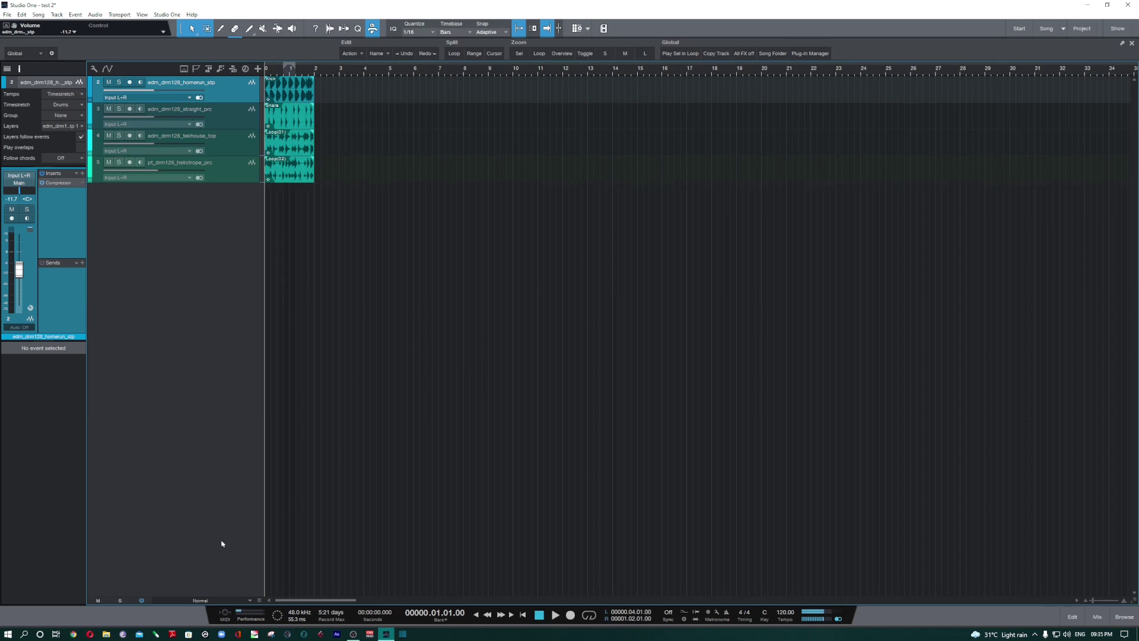
# Select all four drum events, duplicate them three times in a row, and clear the selection.
pyautogui.click(284, 124)
pyautogui.moveTo(334, 99); pyautogui.dragTo(293, 190)
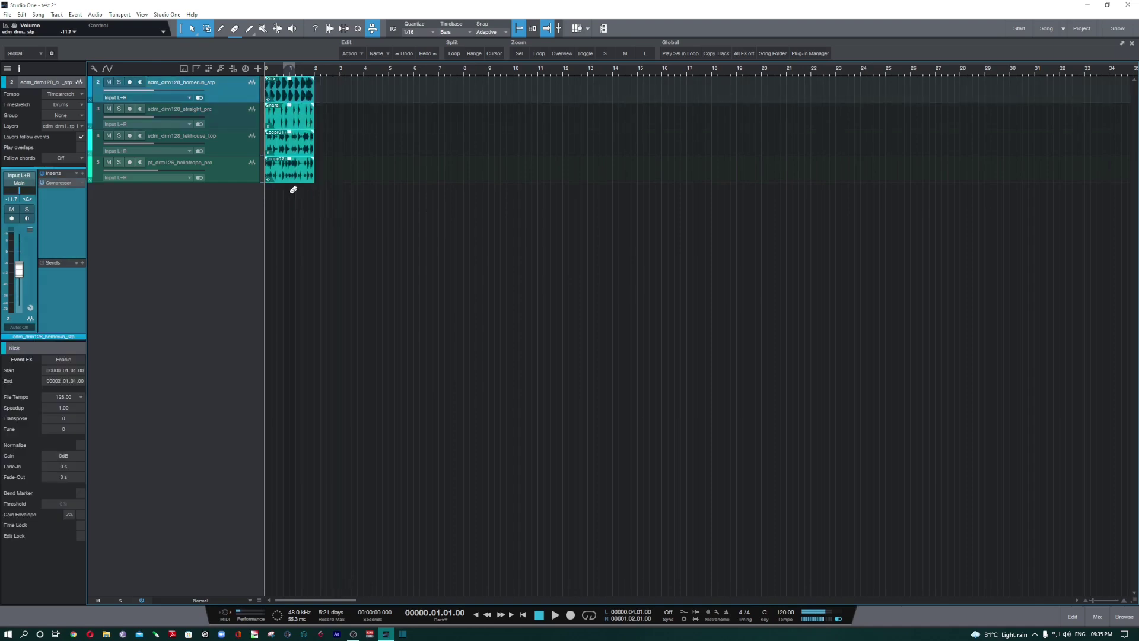
pyautogui.press('d')
pyautogui.press('d')
pyautogui.press('d')
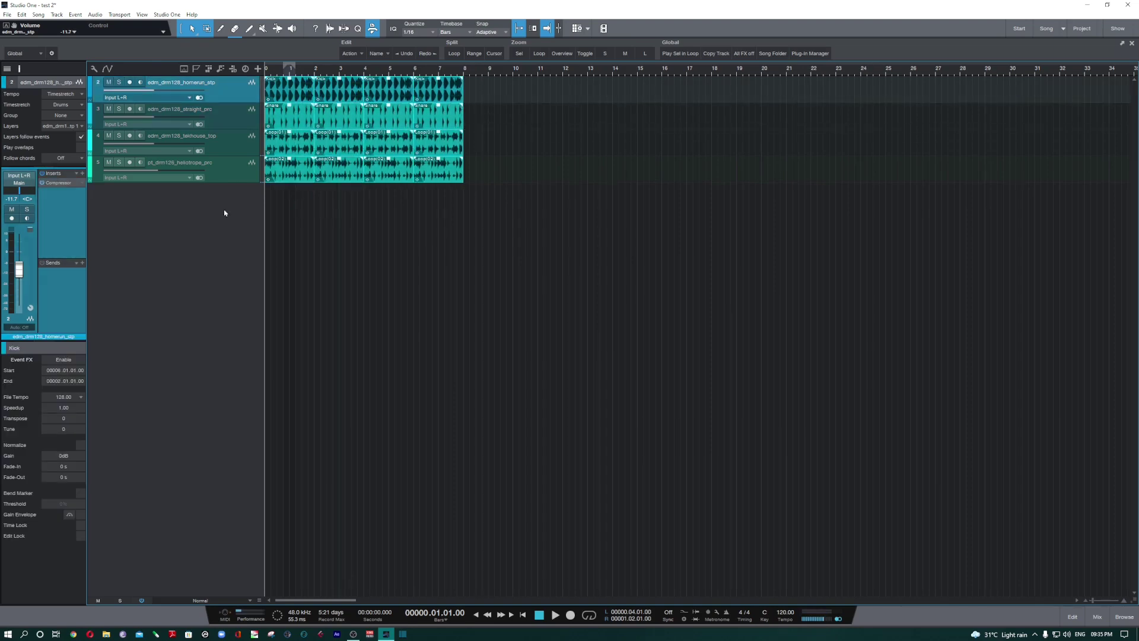
pyautogui.click(304, 264)
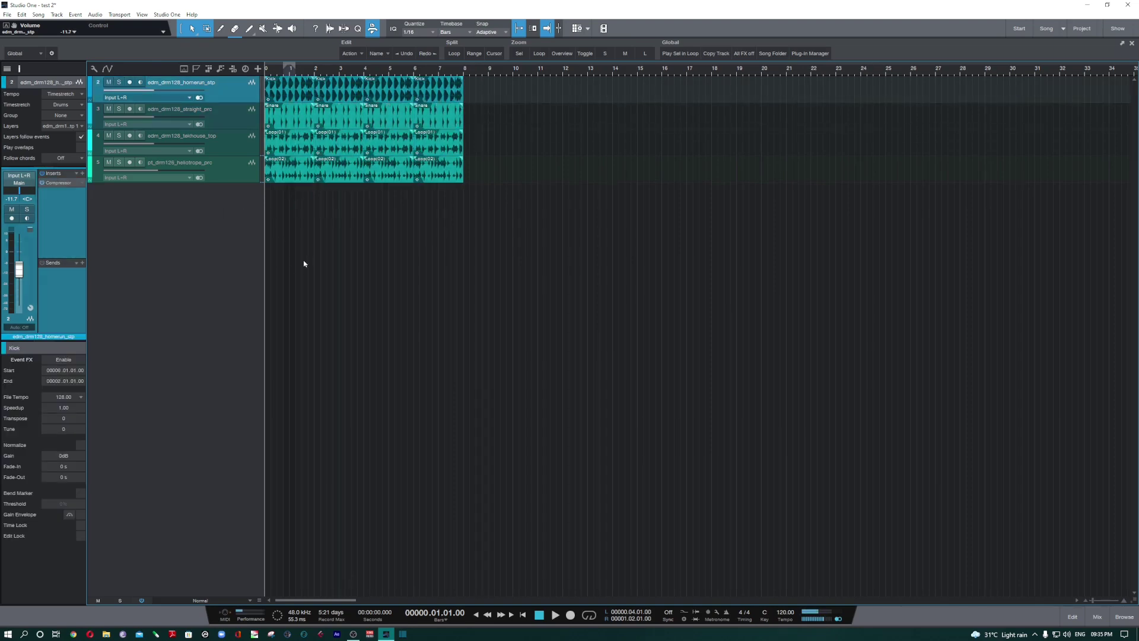
# Select the third Loop(01) event and toggle Zoom to Selection on and off to view it enlarged.
pyautogui.click(389, 147)
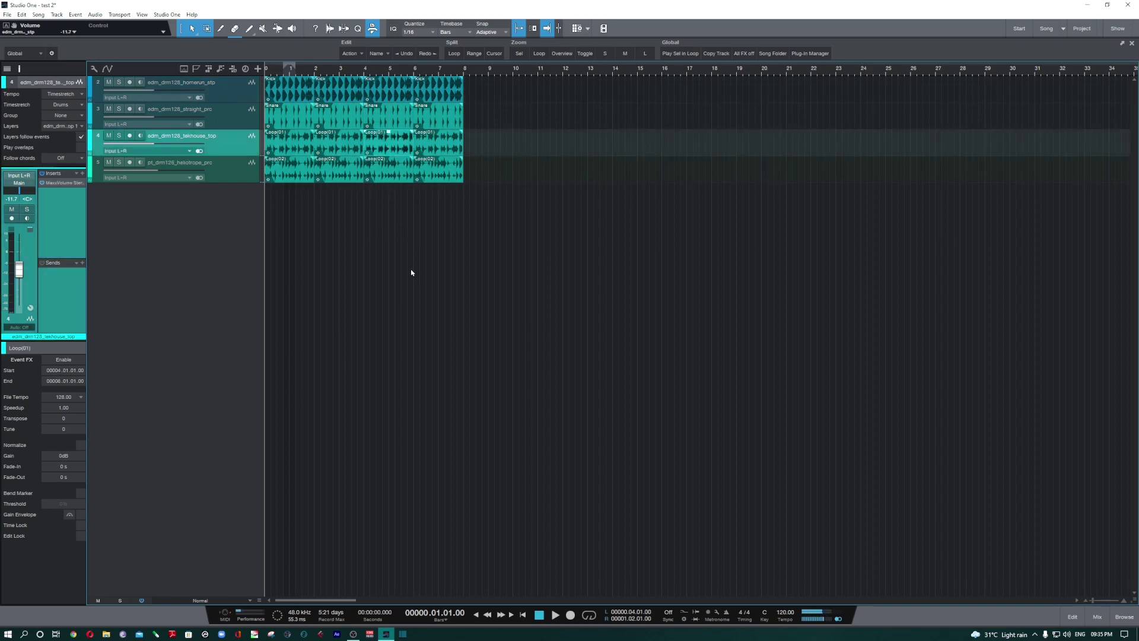
pyautogui.click(521, 55)
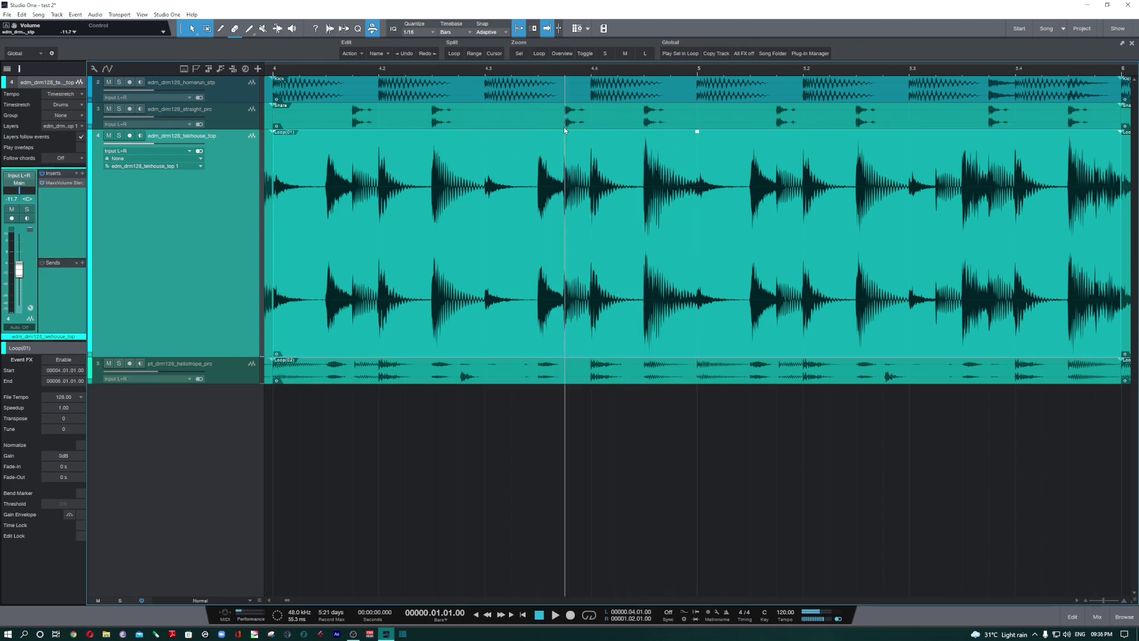
pyautogui.click(520, 54)
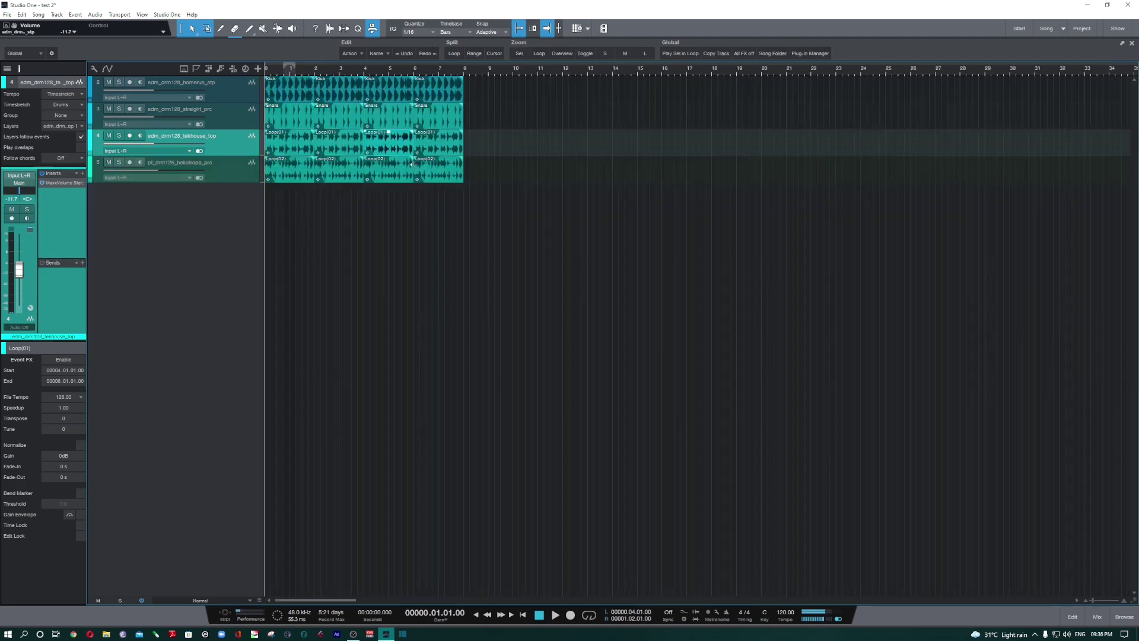
pyautogui.click(521, 55)
pyautogui.click(521, 55)
# Look up the Zoom to Loop keyboard shortcut by searching for "loop", test Shift+L as its key, and close the options without saving.
pyautogui.click(167, 14)
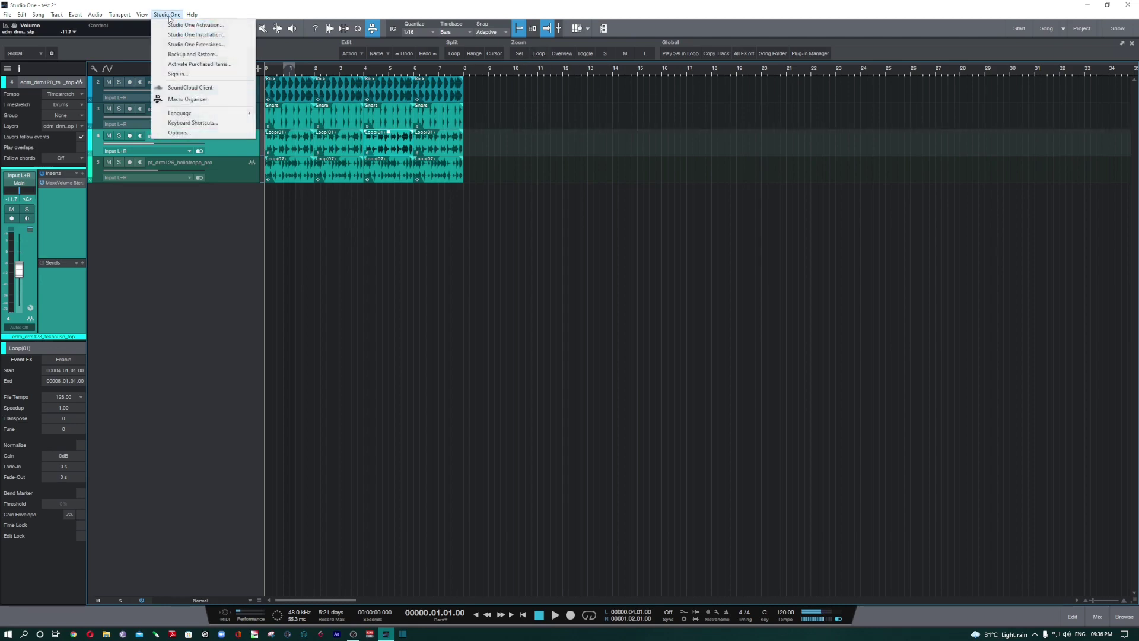
pyautogui.click(208, 123)
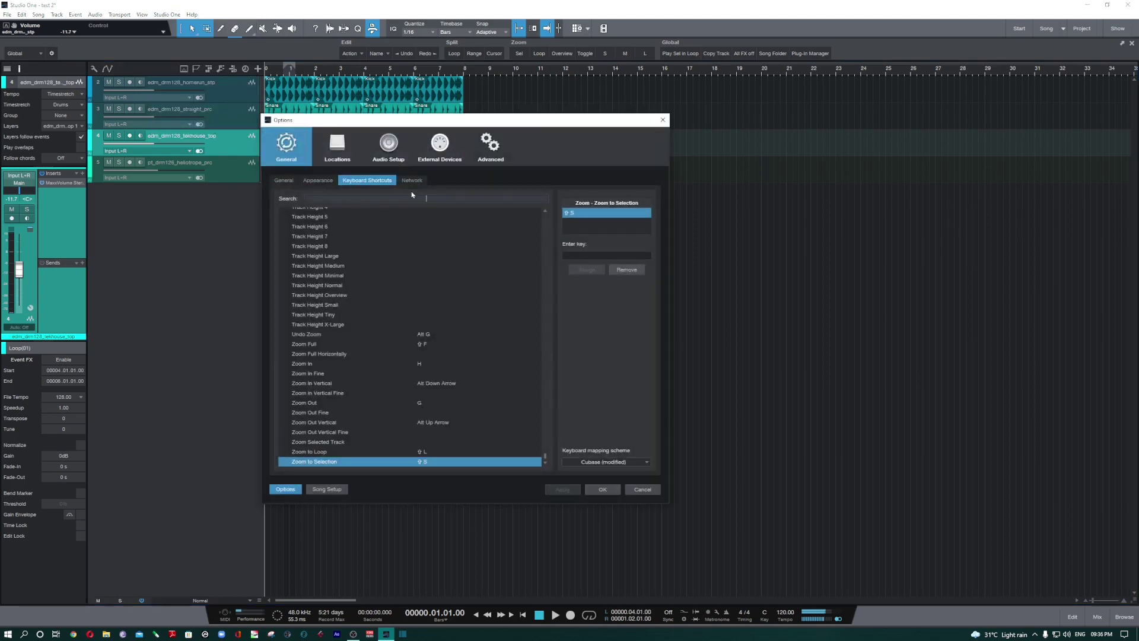
pyautogui.write('loop')
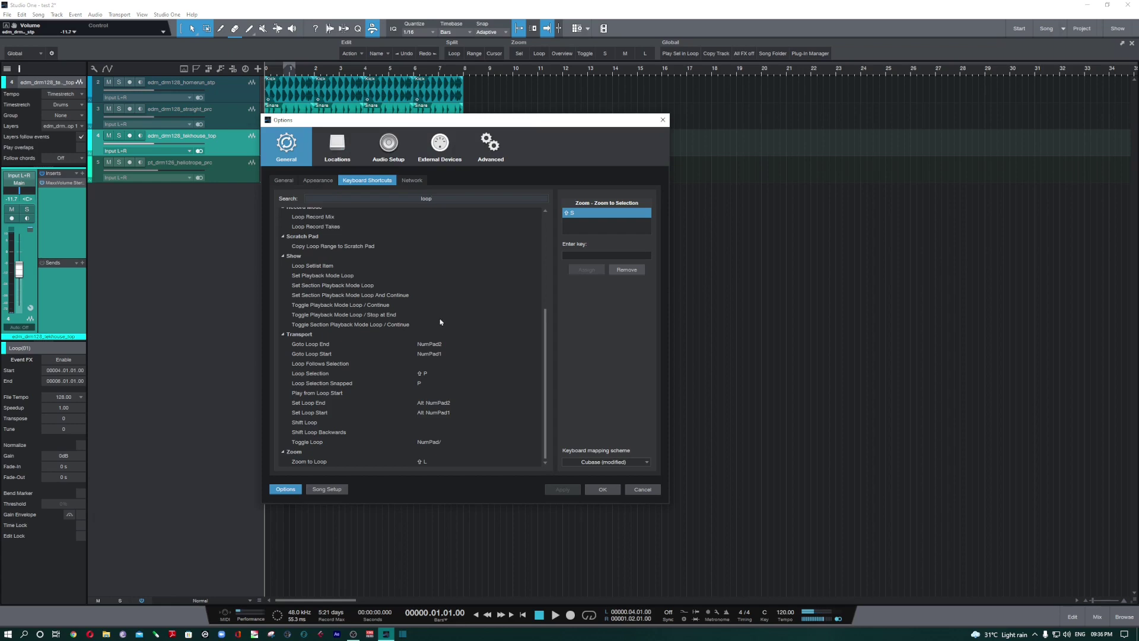
pyautogui.click(300, 462)
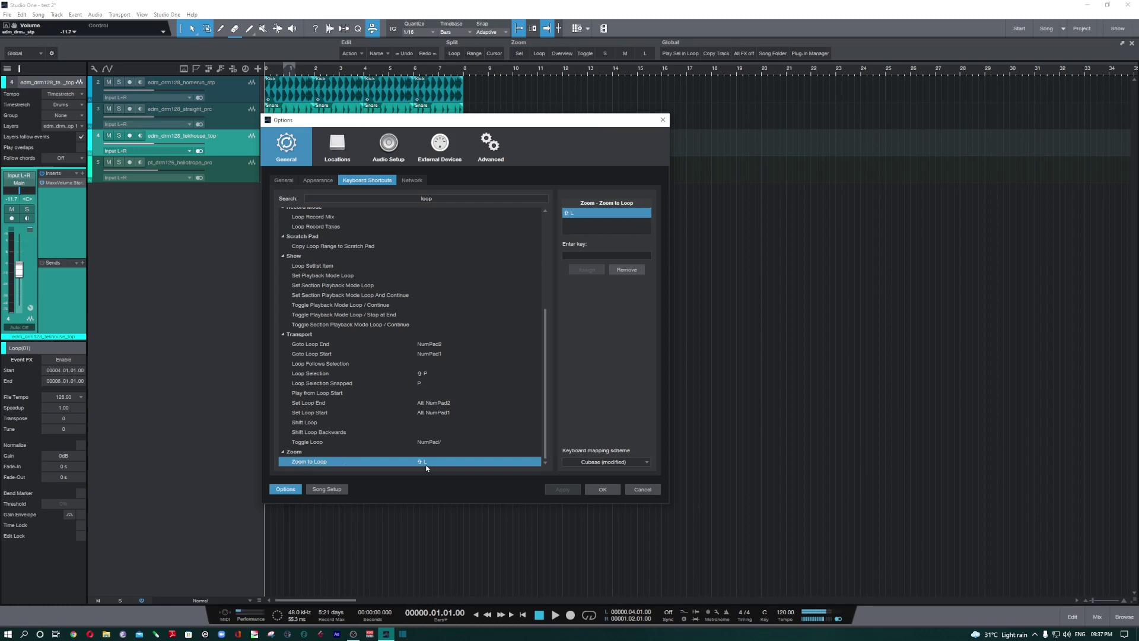
pyautogui.click(604, 255)
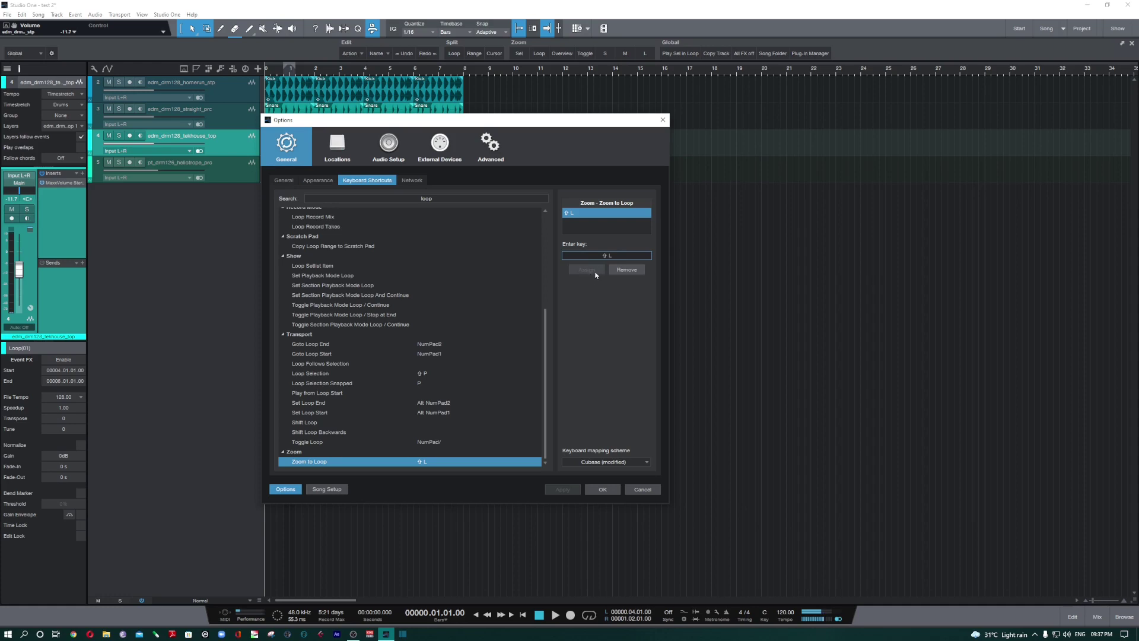
pyautogui.click(642, 489)
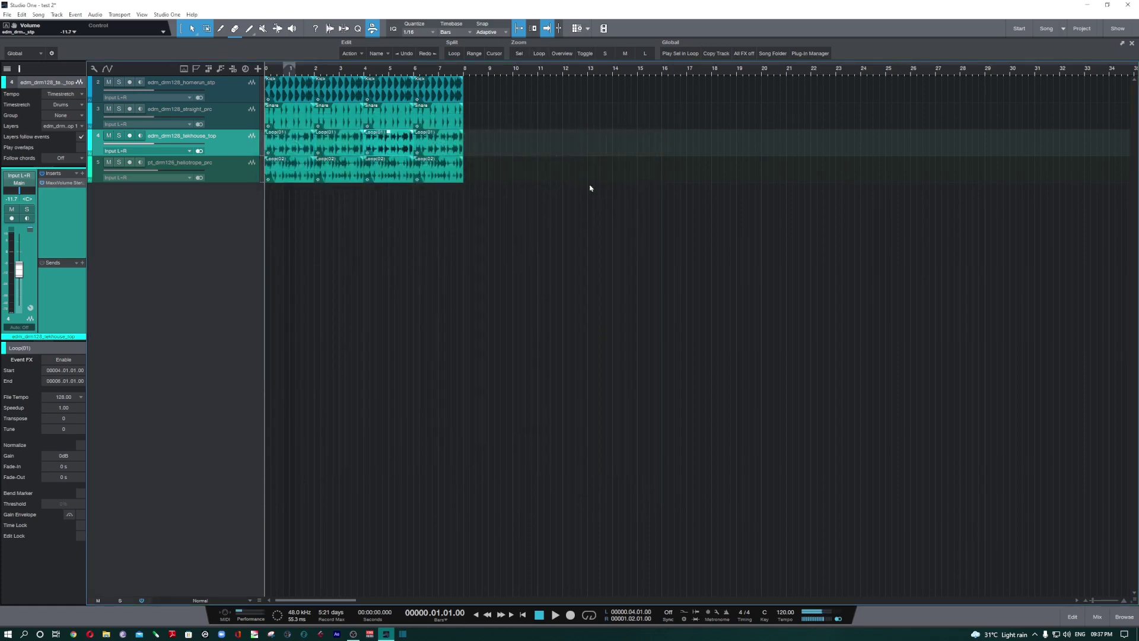
# Fit the song with Zoom Overview and duplicate all drum events repeatedly until they extend to bar 96.
pyautogui.click(562, 54)
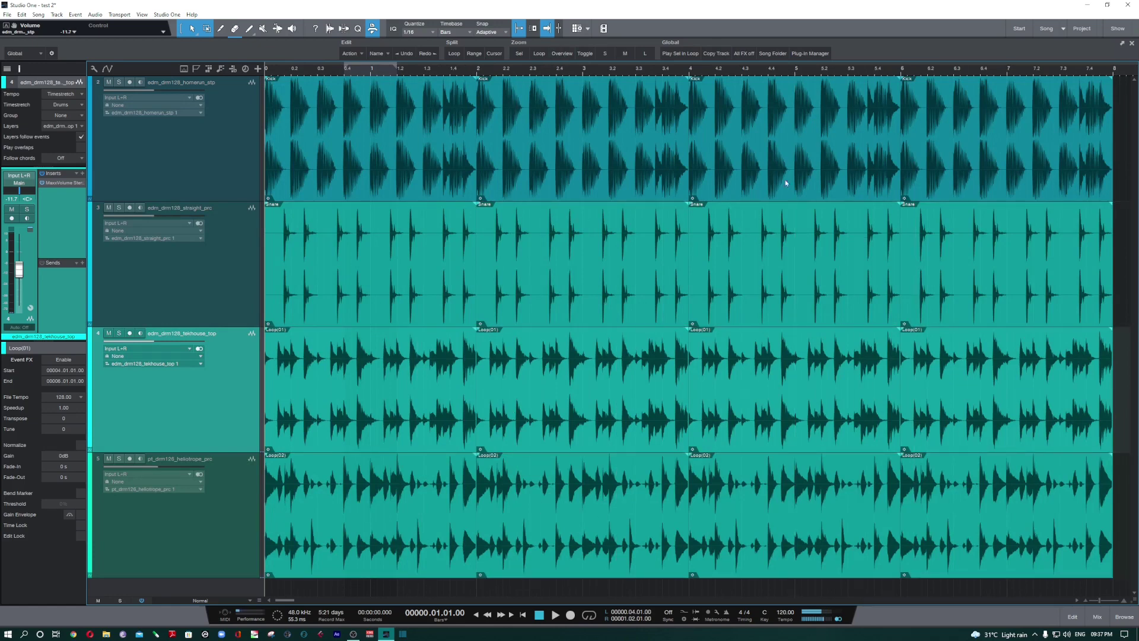
pyautogui.press('w')
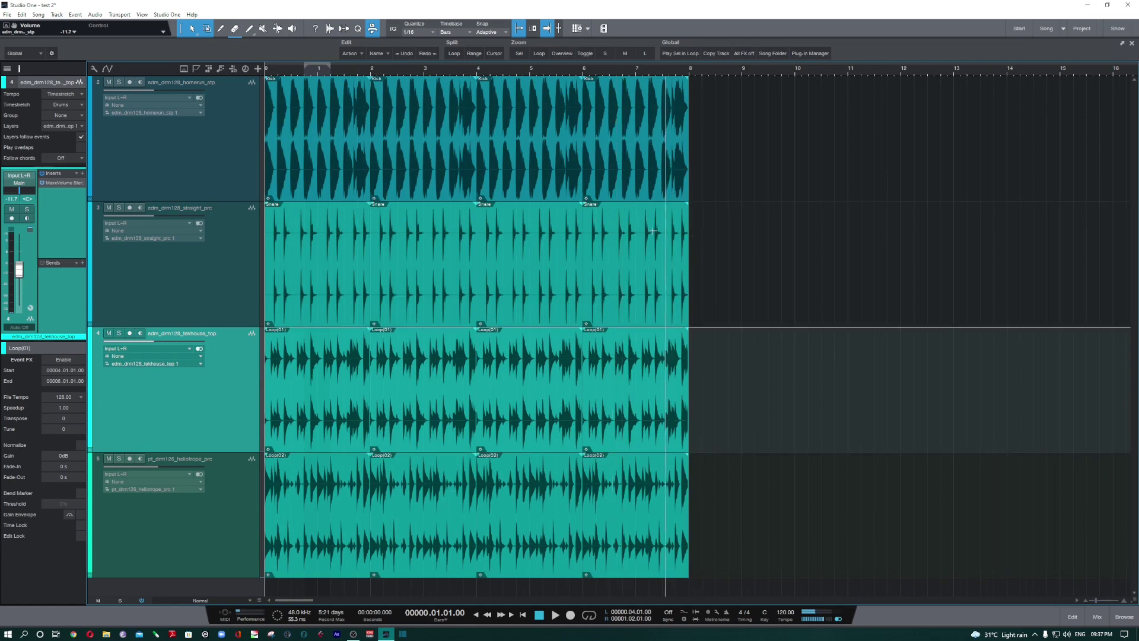
pyautogui.press('z')
pyautogui.press('d')
pyautogui.press('d')
pyautogui.press('d')
pyautogui.press('d')
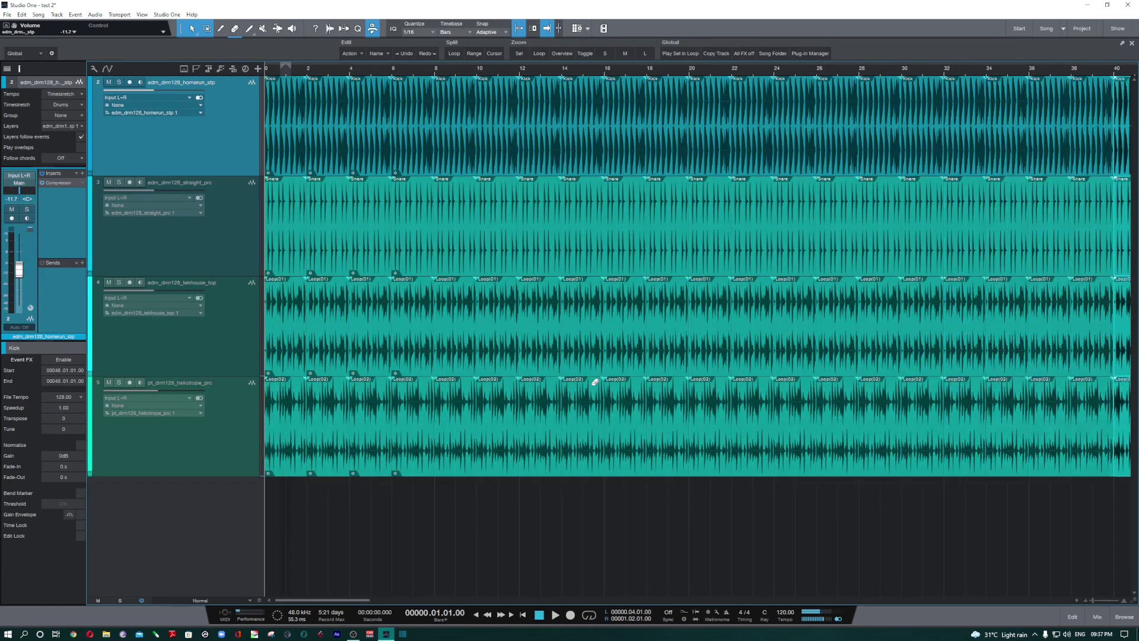
pyautogui.press('d')
pyautogui.press('d')
pyautogui.press('d')
pyautogui.press('d')
pyautogui.press('d')
pyautogui.press('d')
pyautogui.press('d')
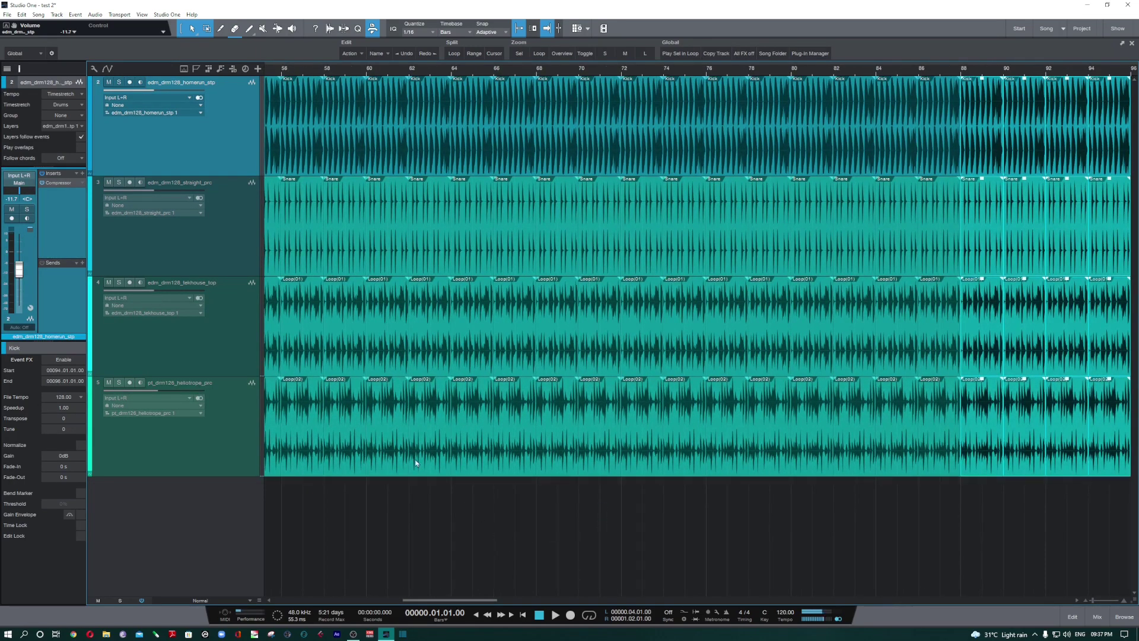
# Zoom in to waveform level, select the pt_drm128_heliotrope_prc track, and show the whole song with Zoom Overview.
pyautogui.press('e')
pyautogui.press('e')
pyautogui.press('e')
pyautogui.press('e')
pyautogui.press('e')
pyautogui.press('e')
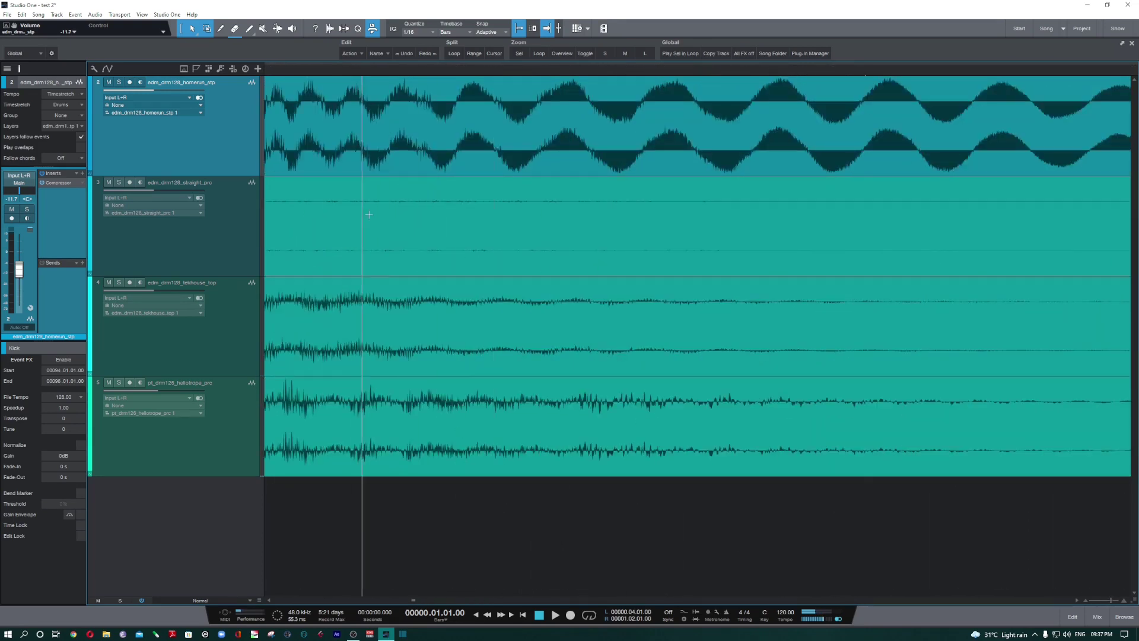
pyautogui.click(229, 453)
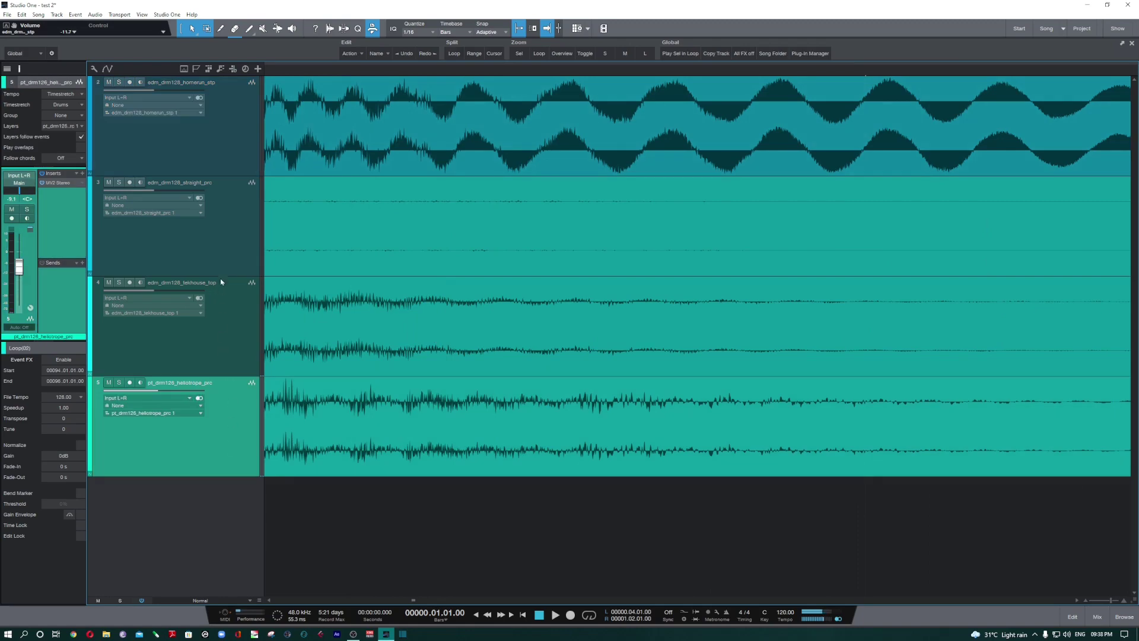
pyautogui.click(562, 53)
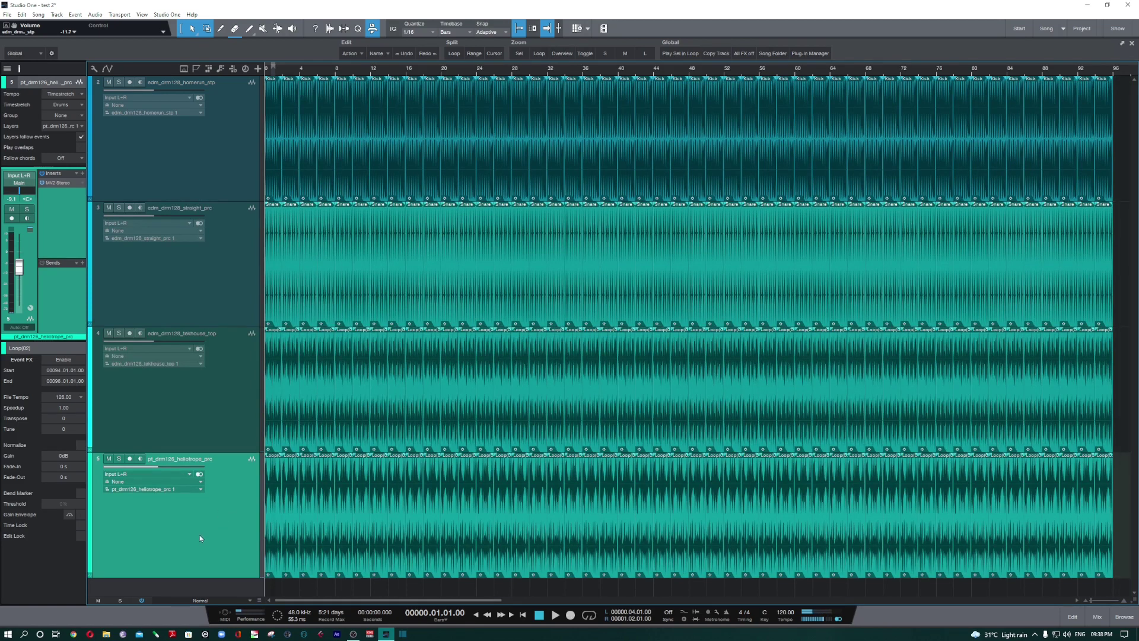
# Copy the pt_drm128_heliotrope_prc track repeatedly to make 12 copies below it.
pyautogui.click(723, 54)
pyautogui.click(721, 54)
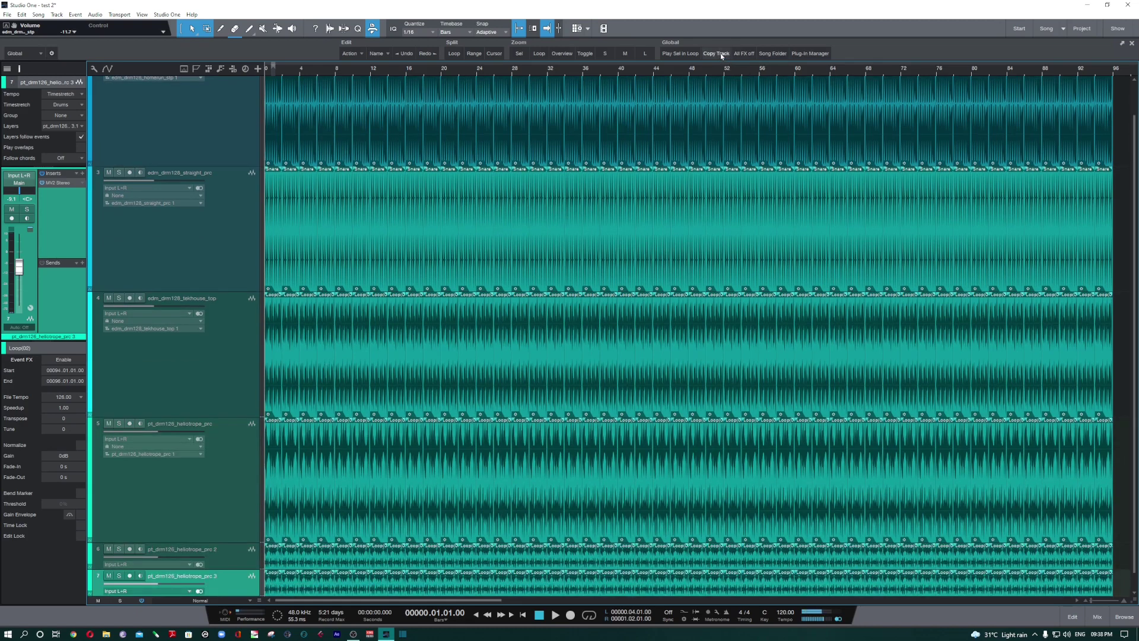
pyautogui.click(721, 54)
pyautogui.click(722, 54)
pyautogui.click(721, 54)
pyautogui.click(722, 54)
pyautogui.click(722, 54)
pyautogui.click(722, 54)
pyautogui.click(722, 54)
pyautogui.click(722, 54)
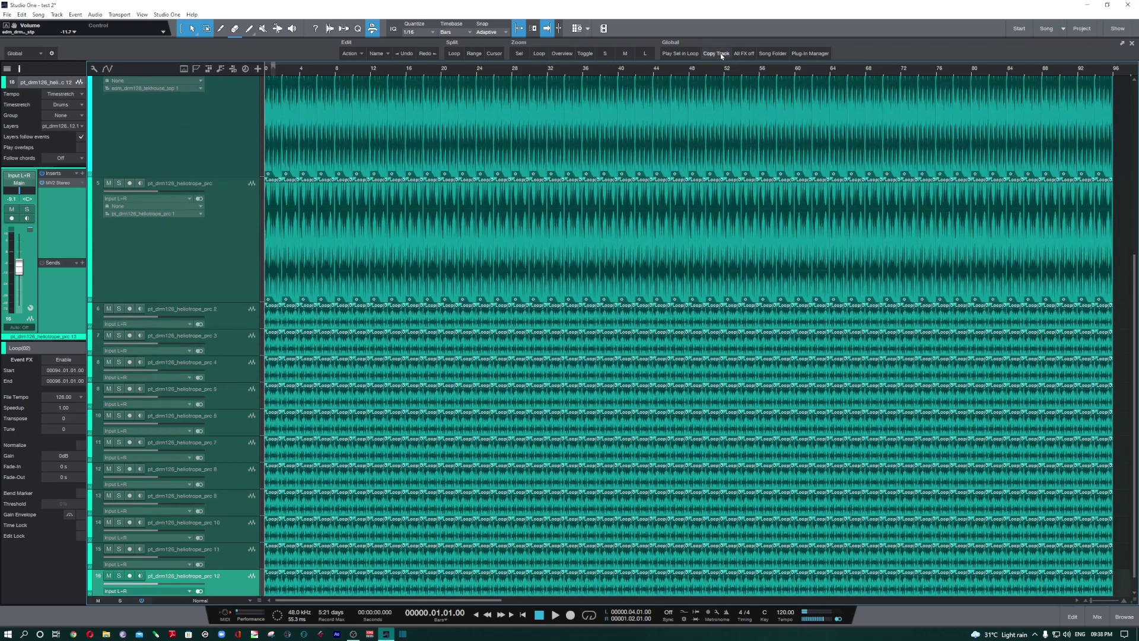
pyautogui.click(722, 54)
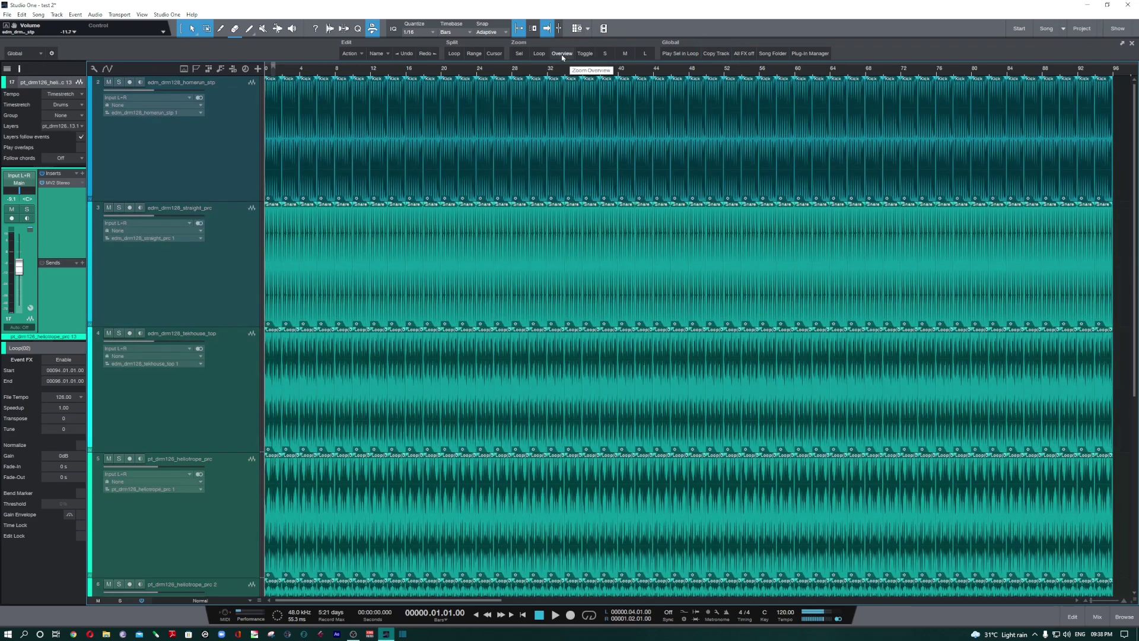
# Fit all tracks with Zoom Overview, zoom in around bar 24, and switch between zoom states with Toggle Zoom.
pyautogui.click(562, 54)
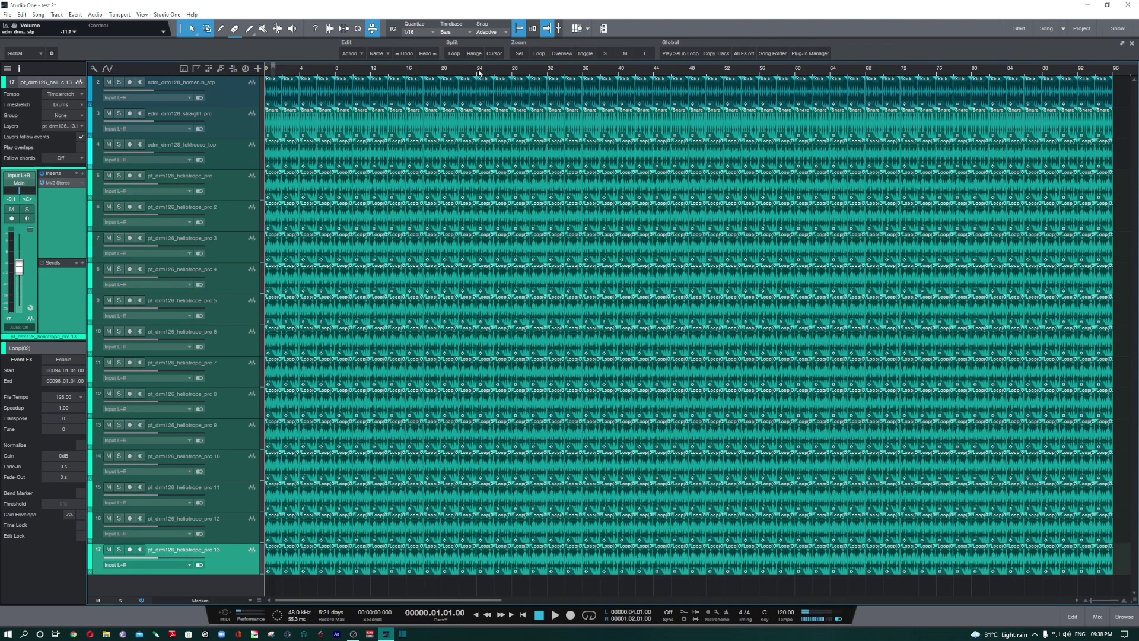
pyautogui.moveTo(478, 75); pyautogui.dragTo(479, 125)
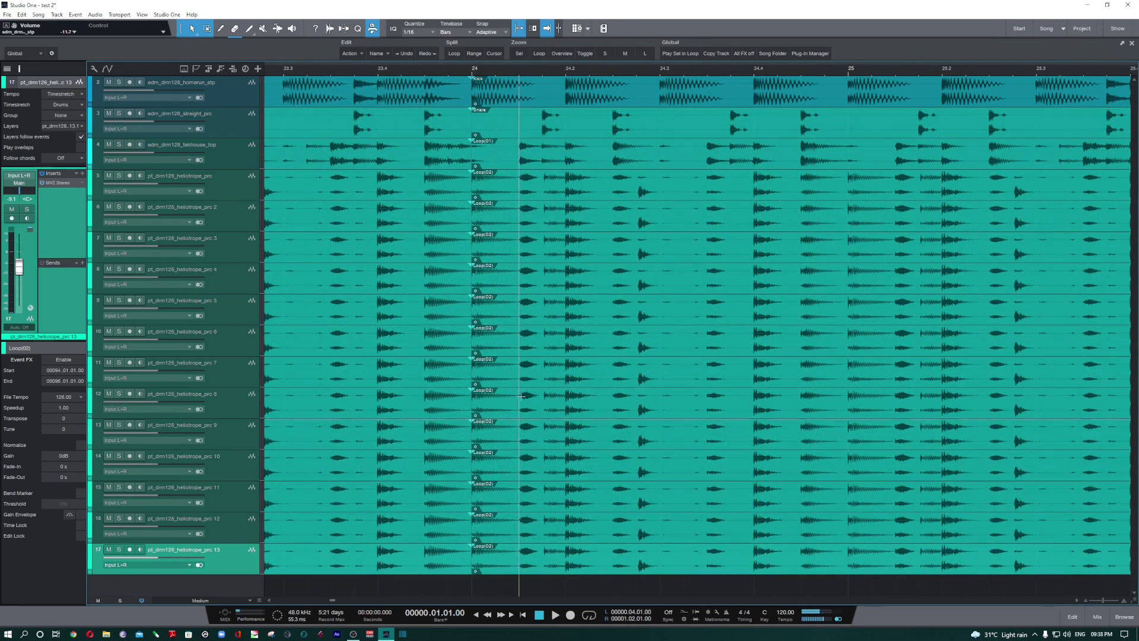
pyautogui.click(584, 54)
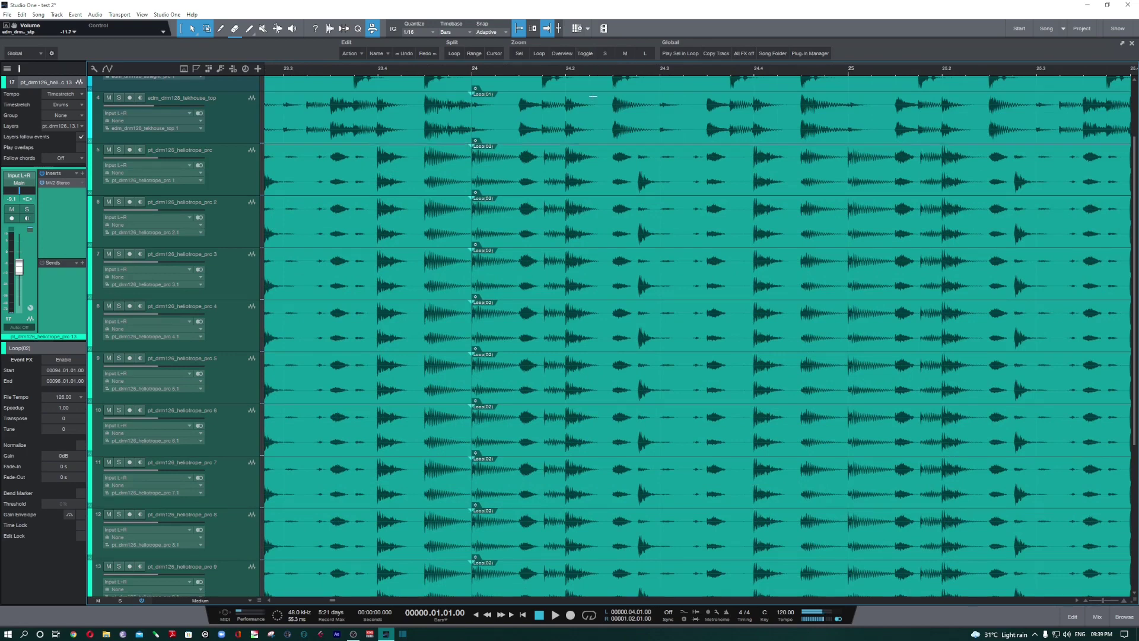
pyautogui.click(585, 54)
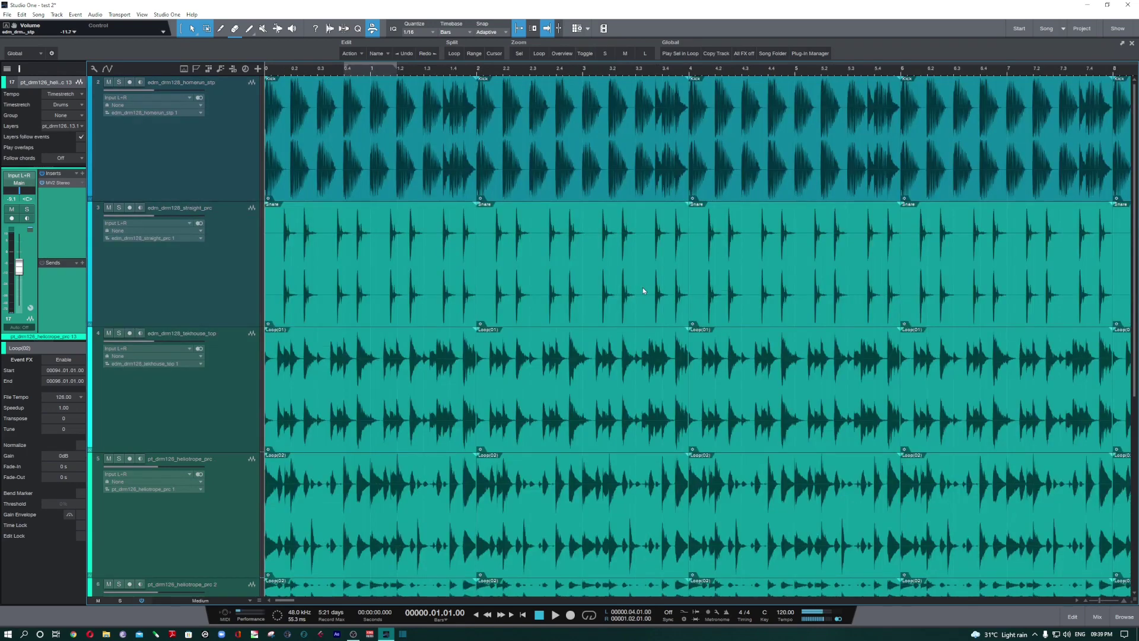
pyautogui.press('z')
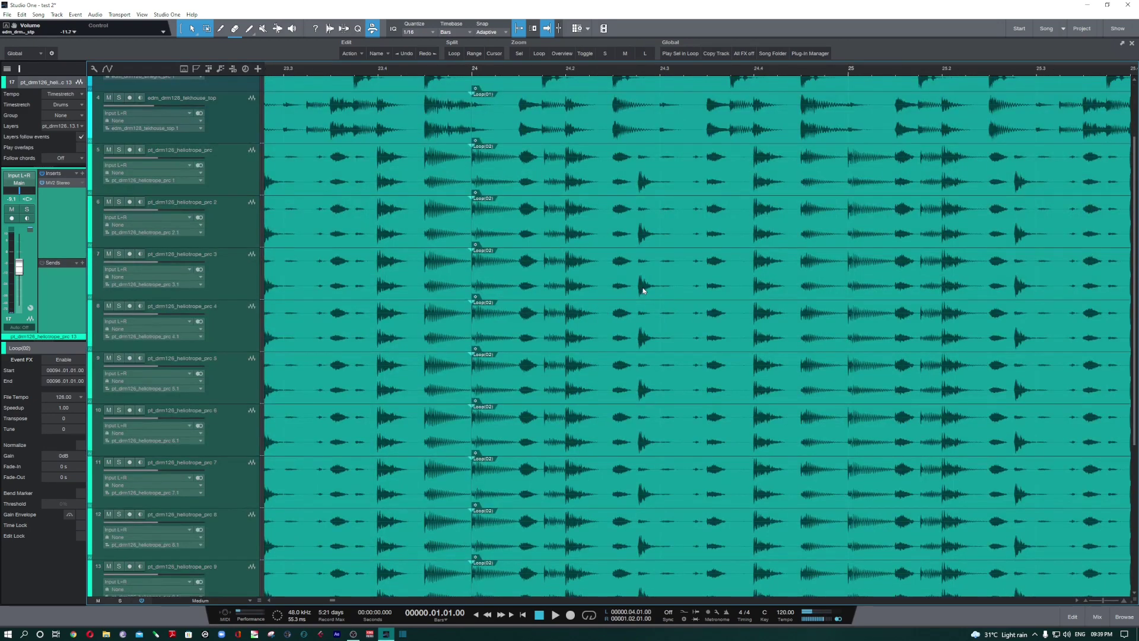
# Switch Zoom Overview on, off and on again to compare the full arrangement with the enlarged view.
pyautogui.click(561, 53)
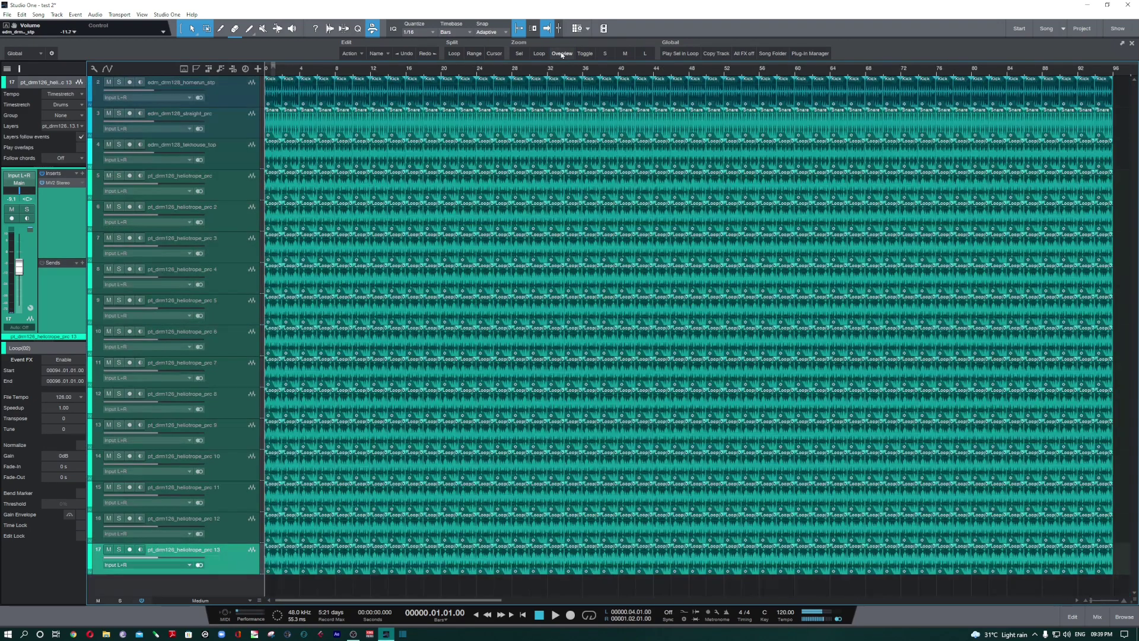
pyautogui.click(562, 53)
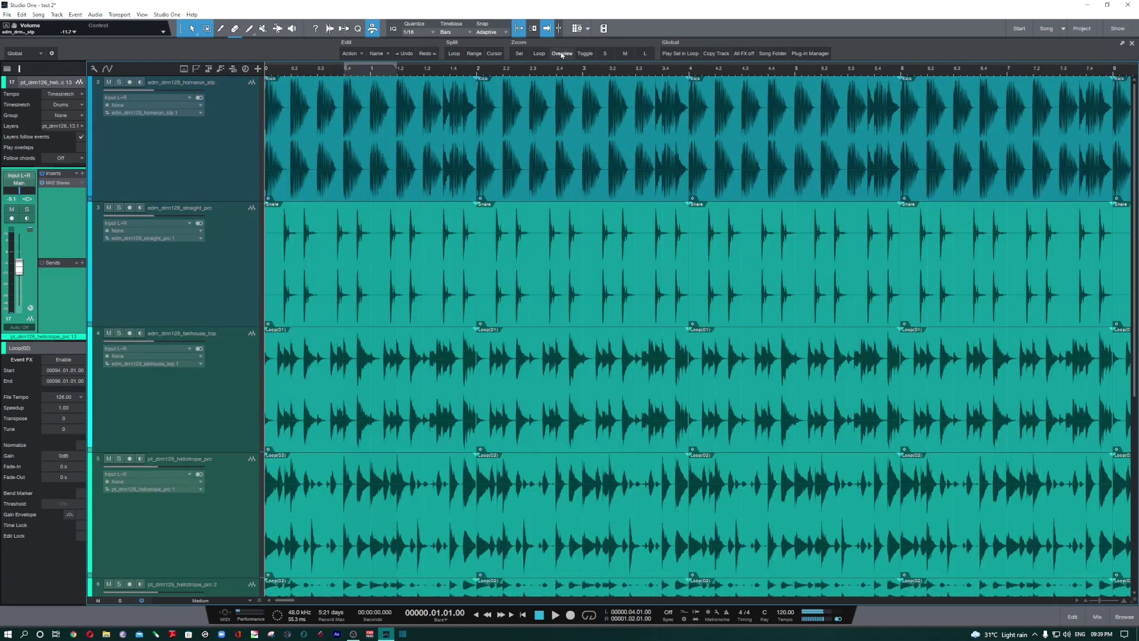
pyautogui.click(562, 53)
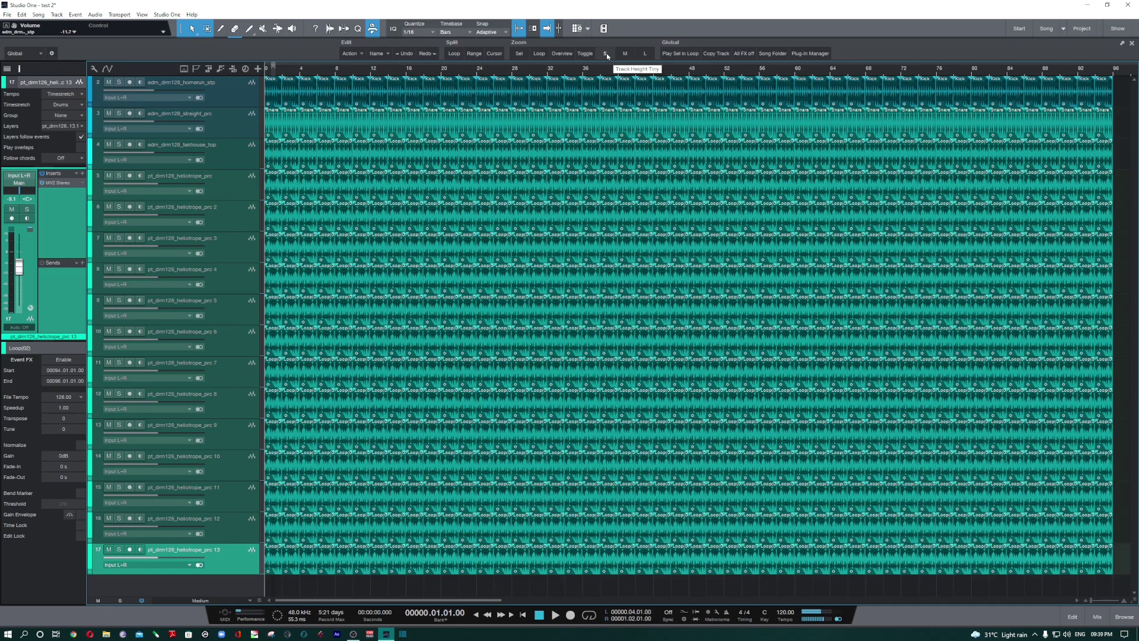
# Try the Large and Tiny track heights and set all tracks to Normal height.
pyautogui.click(625, 55)
pyautogui.click(645, 55)
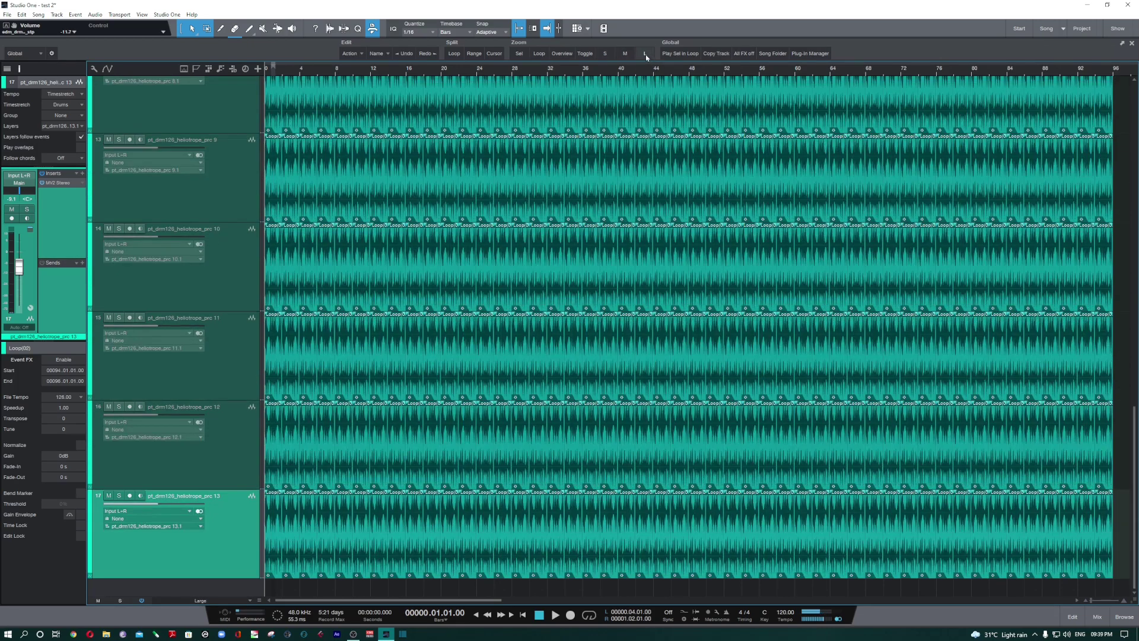
pyautogui.click(604, 54)
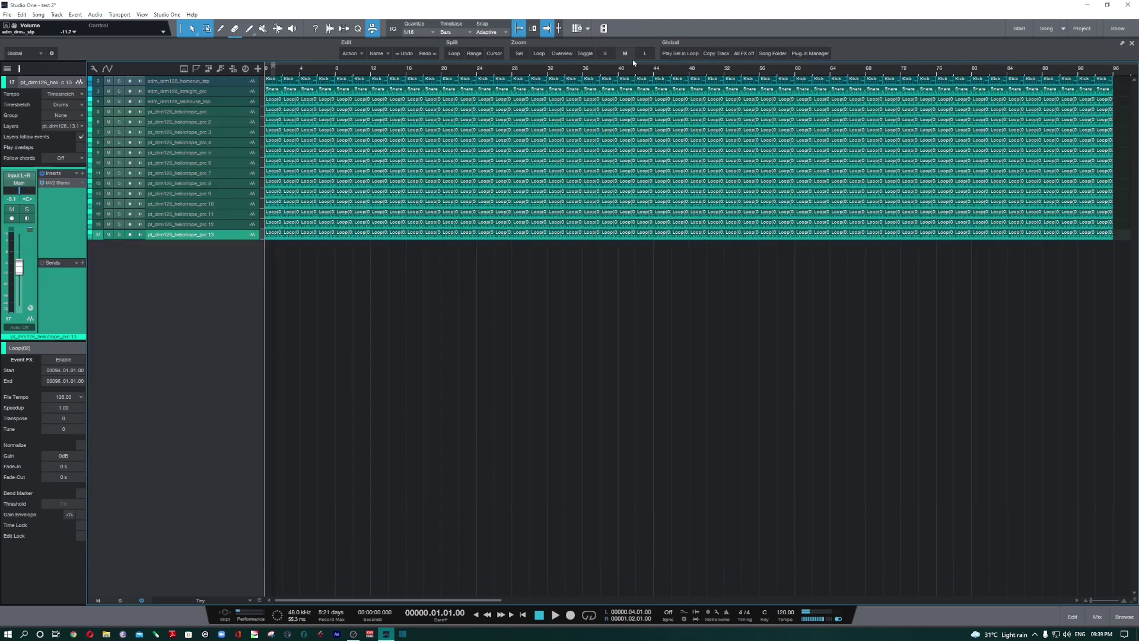
pyautogui.click(604, 54)
pyautogui.click(604, 54)
pyautogui.click(645, 54)
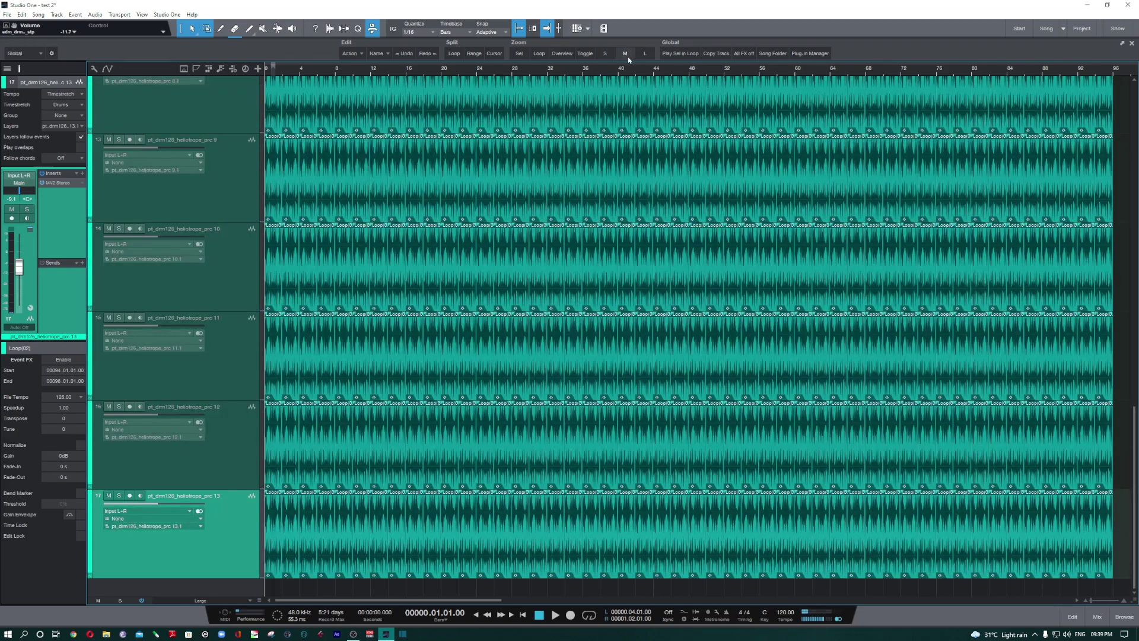
pyautogui.click(626, 54)
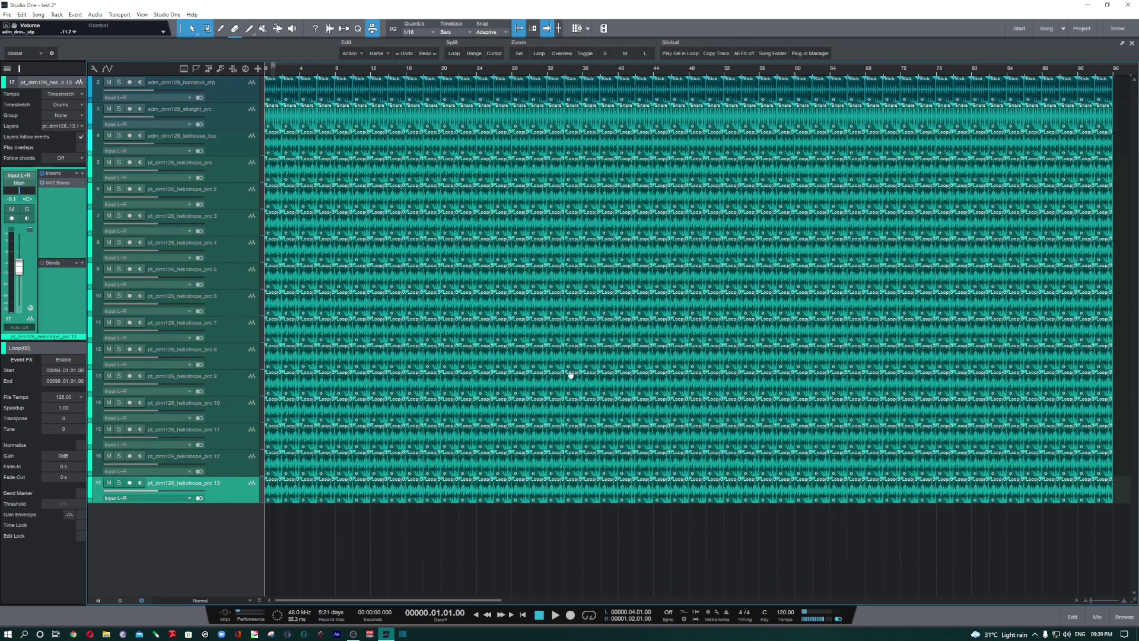
# Undo the track copies, event duplications and event renaming, back to one two-bar event on each of the four drum tracks.
pyautogui.hotkey('ctrl', 'z')
pyautogui.hotkey('ctrl', 'z')
pyautogui.hotkey('ctrl', 'z')
pyautogui.hotkey('ctrl', 'z')
pyautogui.hotkey('ctrl', 'z')
pyautogui.hotkey('ctrl', 'z')
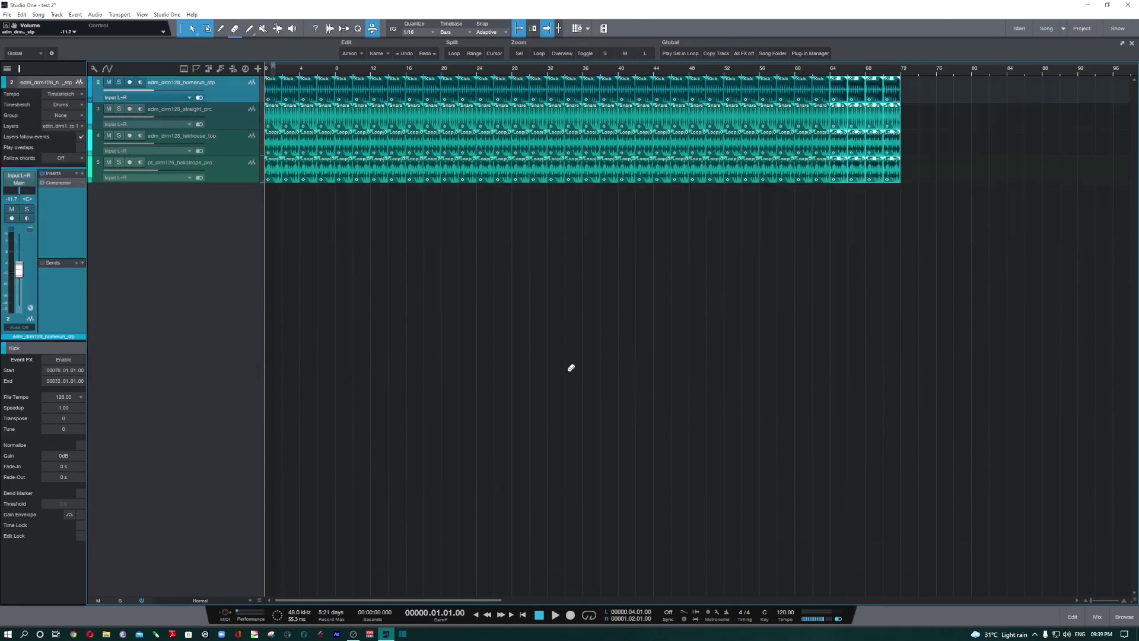
pyautogui.press('d')
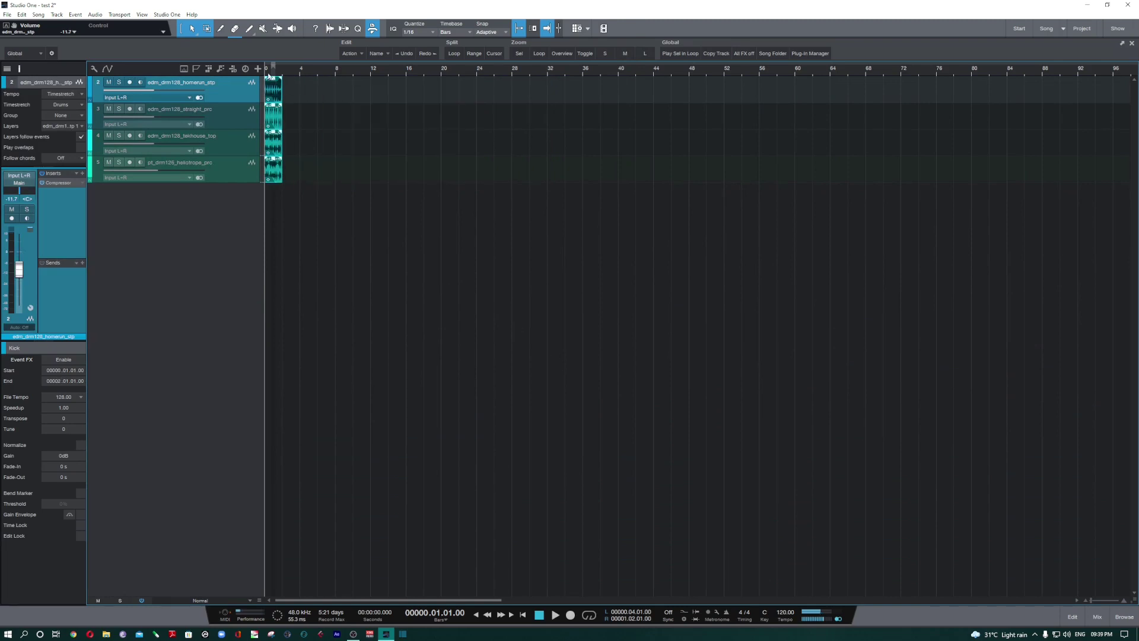
# Zoom in on the song start, duplicate the four drum events three times to fill eight bars, and save the song.
pyautogui.press('e')
pyautogui.press('e')
pyautogui.press('e')
pyautogui.press('e')
pyautogui.press('e')
pyautogui.press('d')
pyautogui.press('d')
pyautogui.hotkey('ctrl', 's')
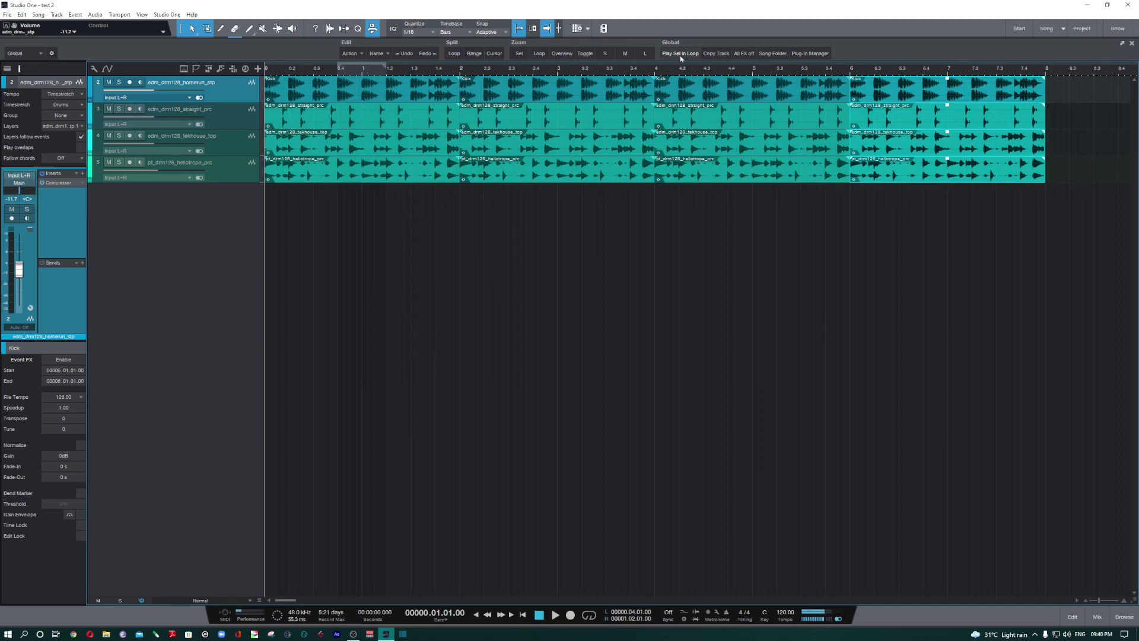
# Set the loop range to the third pt_drm128_heliotrope_prc event, turn looping on, and place the playback cursor at bar 4.
pyautogui.click(733, 179)
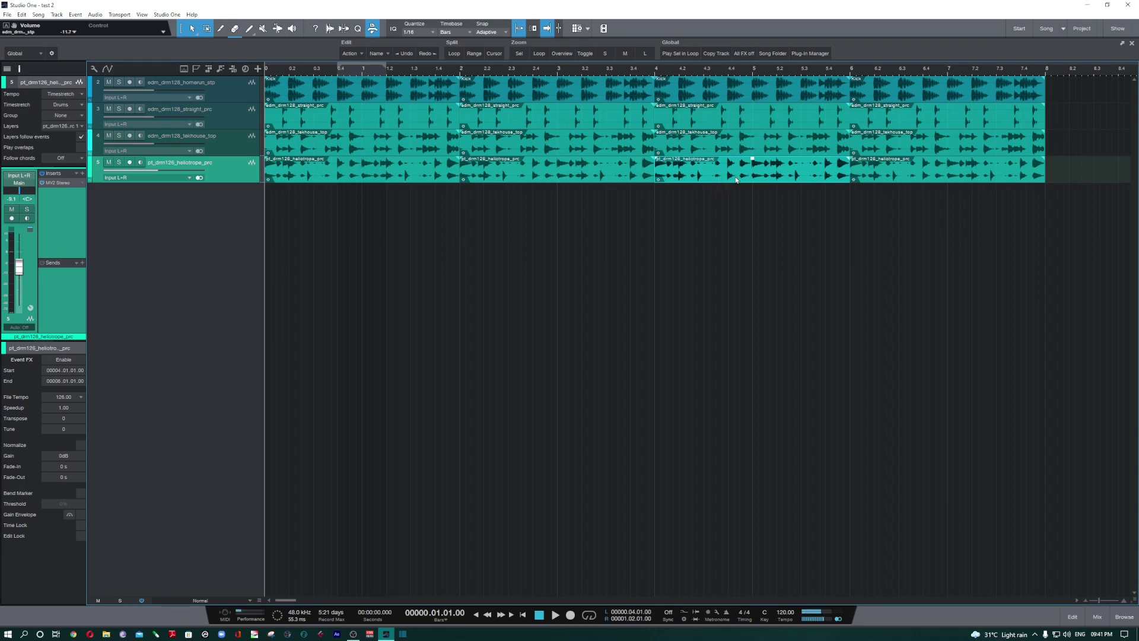
pyautogui.press('p')
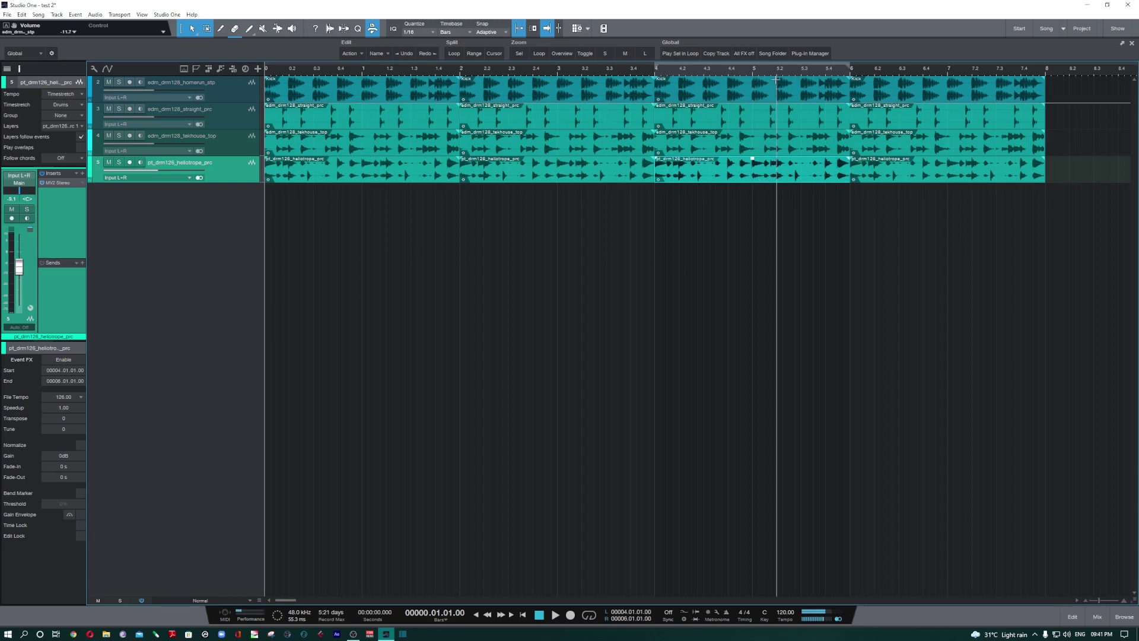
pyautogui.click(594, 619)
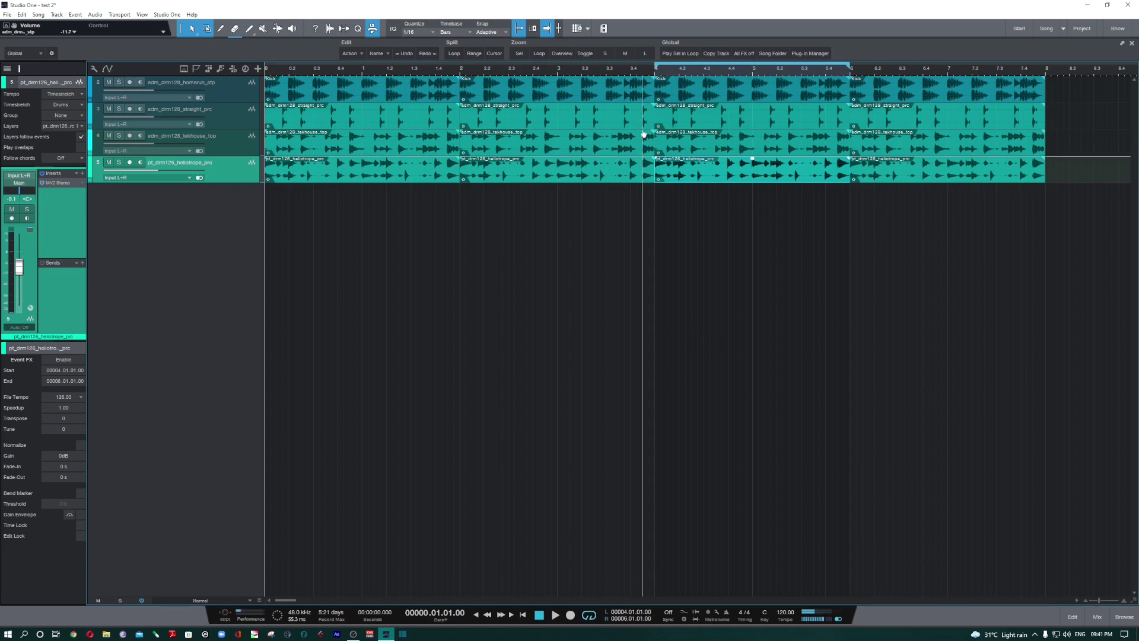
pyautogui.click(655, 75)
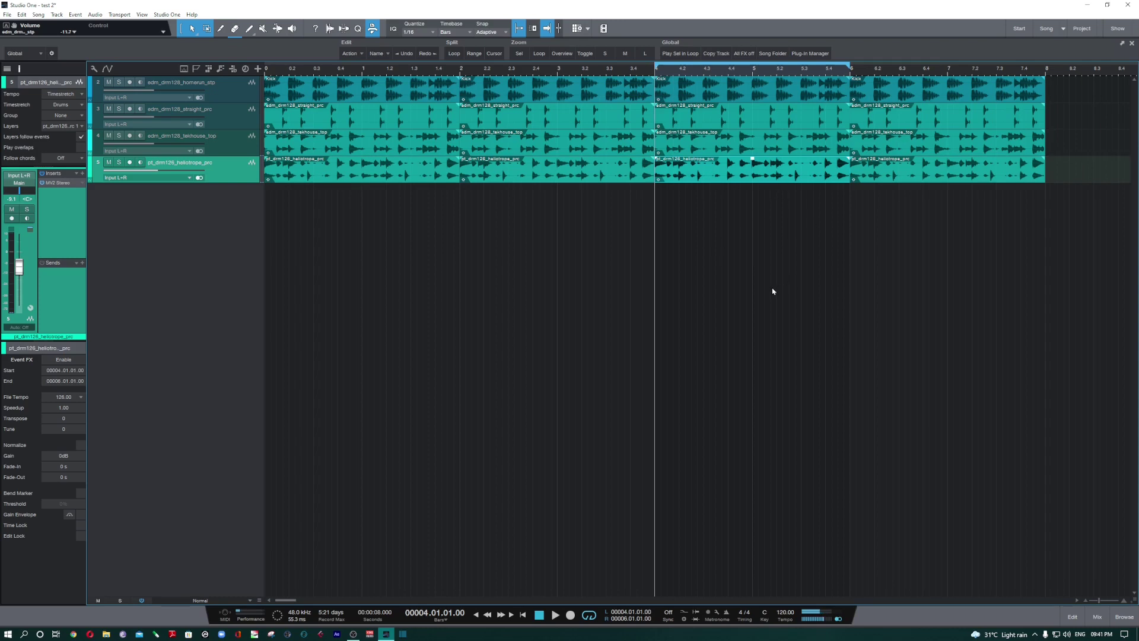
# Play and stop the loop at bar 4, and play the first pt_drm128_heliotrope_prc event with the Play Sel in Loop macro.
pyautogui.press('space')
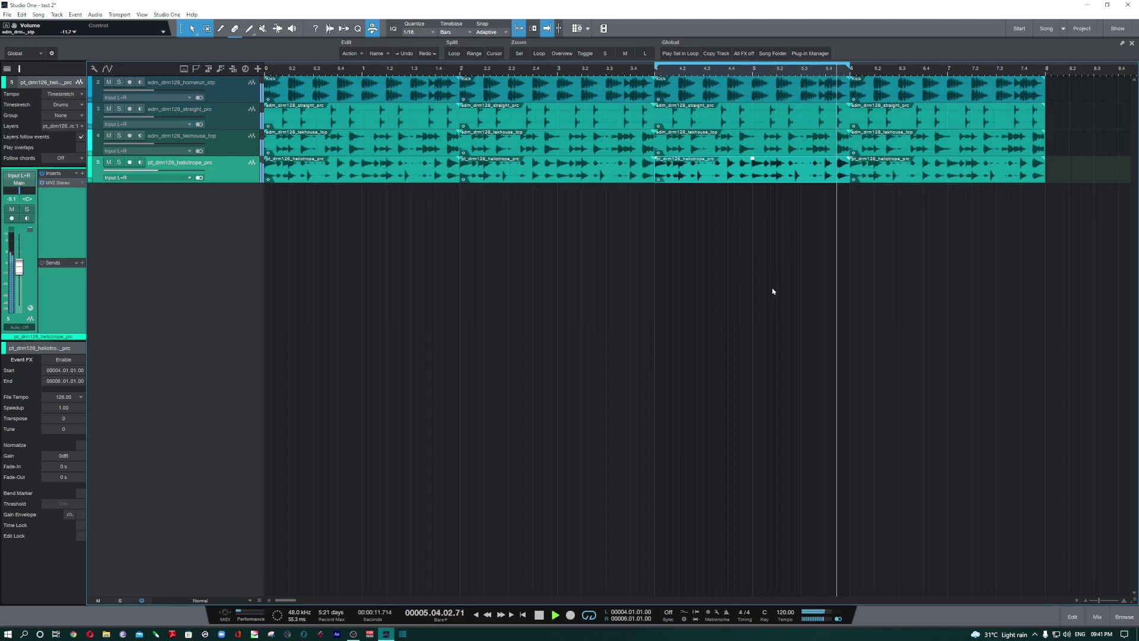
pyautogui.press('space')
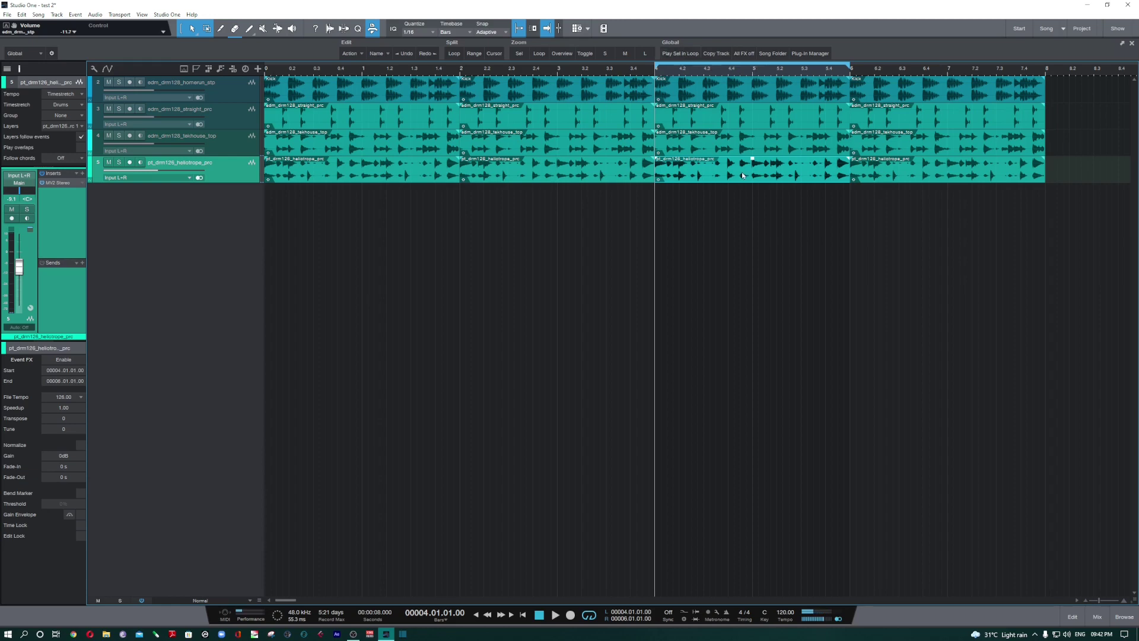
pyautogui.click(389, 173)
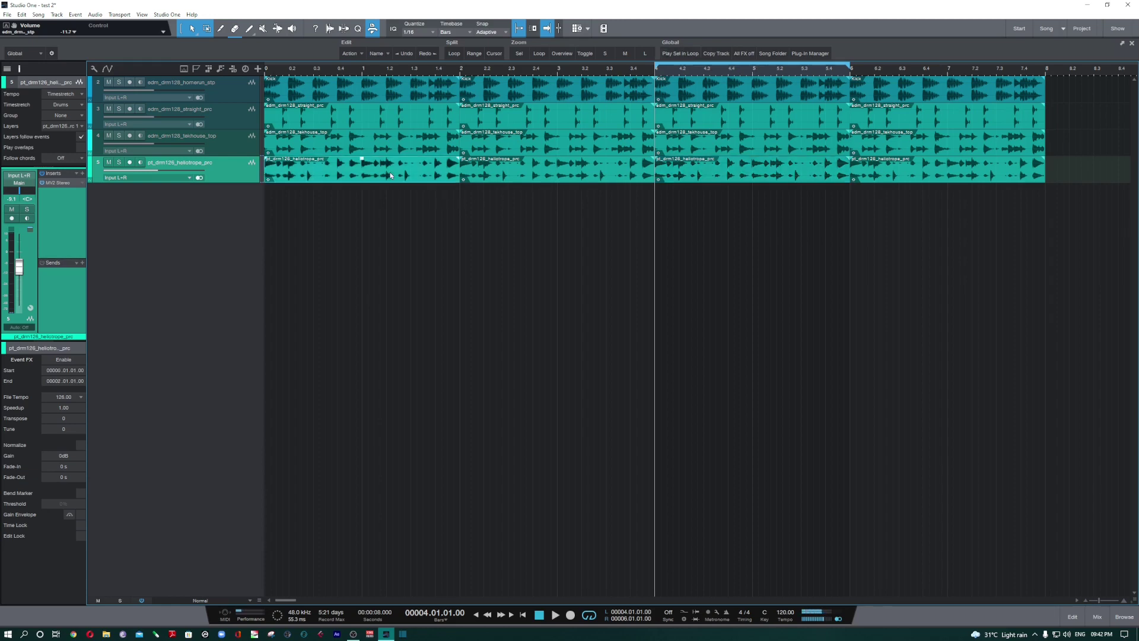
pyautogui.click(674, 54)
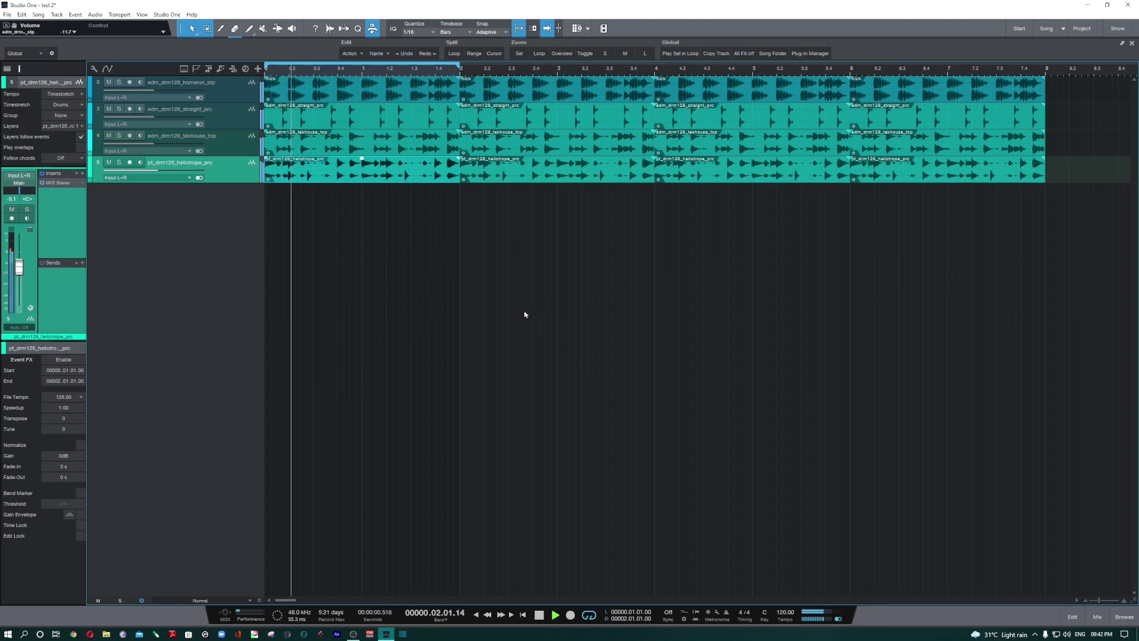
# Play the third and the fourth pt_drm128_heliotrope_prc events in turn with the Play Sel in Loop macro and stop playback.
pyautogui.click(794, 176)
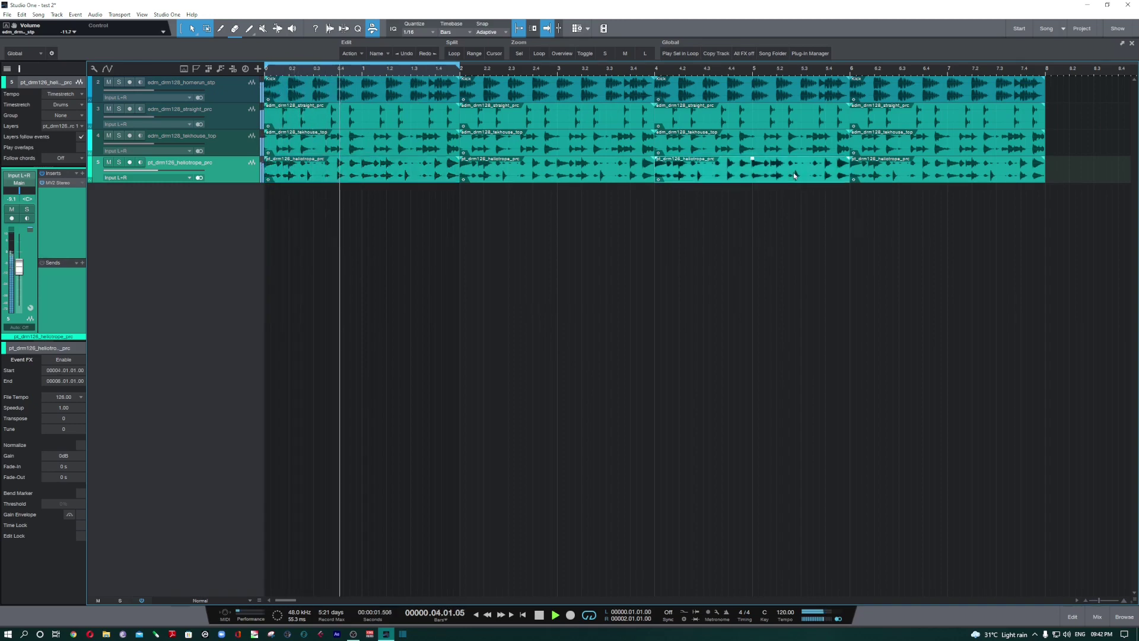
pyautogui.click(687, 58)
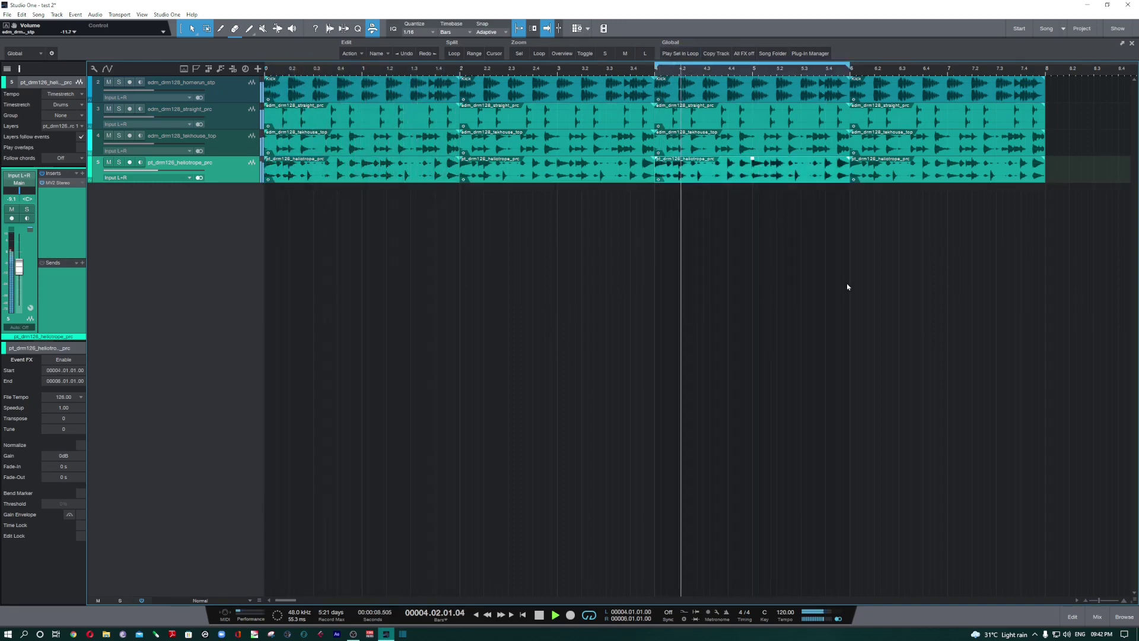
pyautogui.click(973, 173)
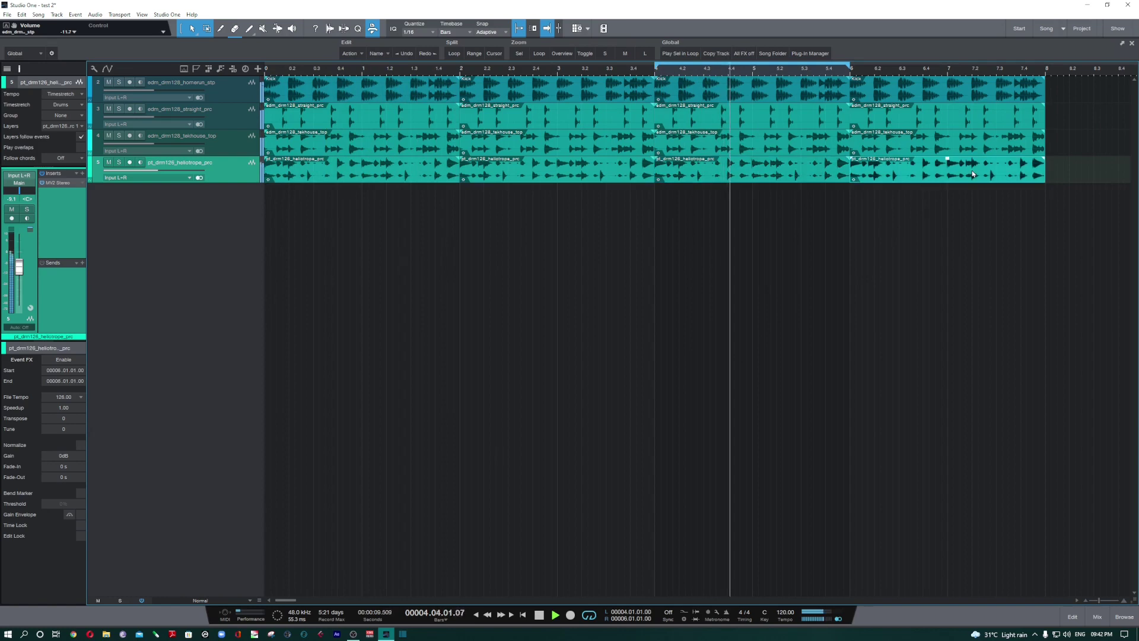
pyautogui.click(682, 54)
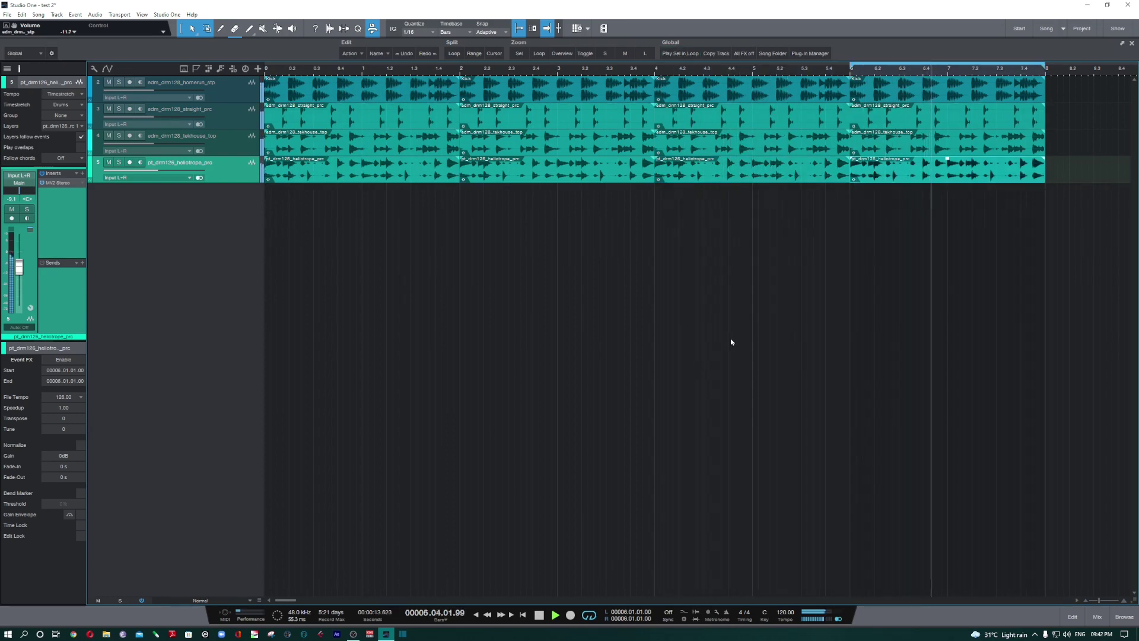
pyautogui.press('space')
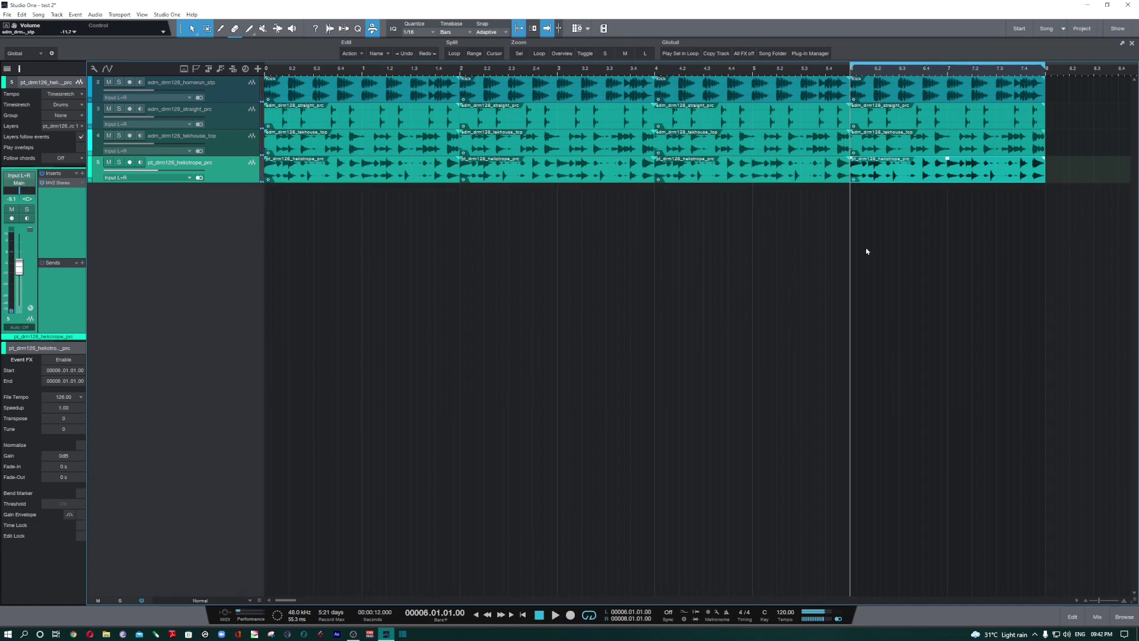
# Play the second pt_drm128_heliotrope_prc event with the Play Sel in Loop macro and stop playback.
pyautogui.click(546, 178)
pyautogui.click(666, 54)
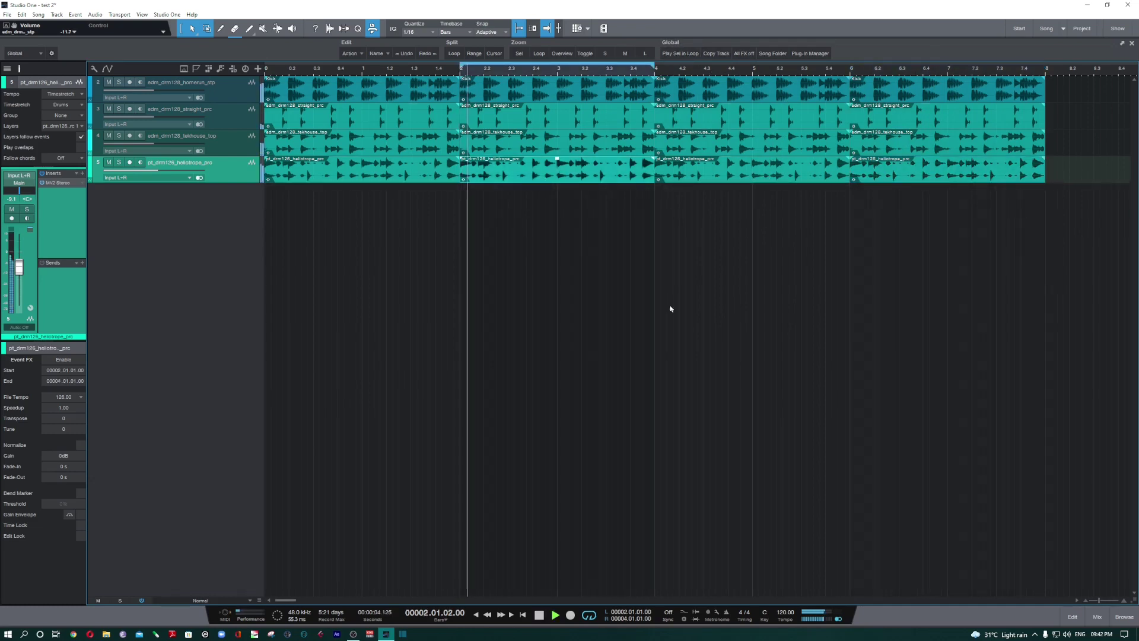
pyautogui.press('space')
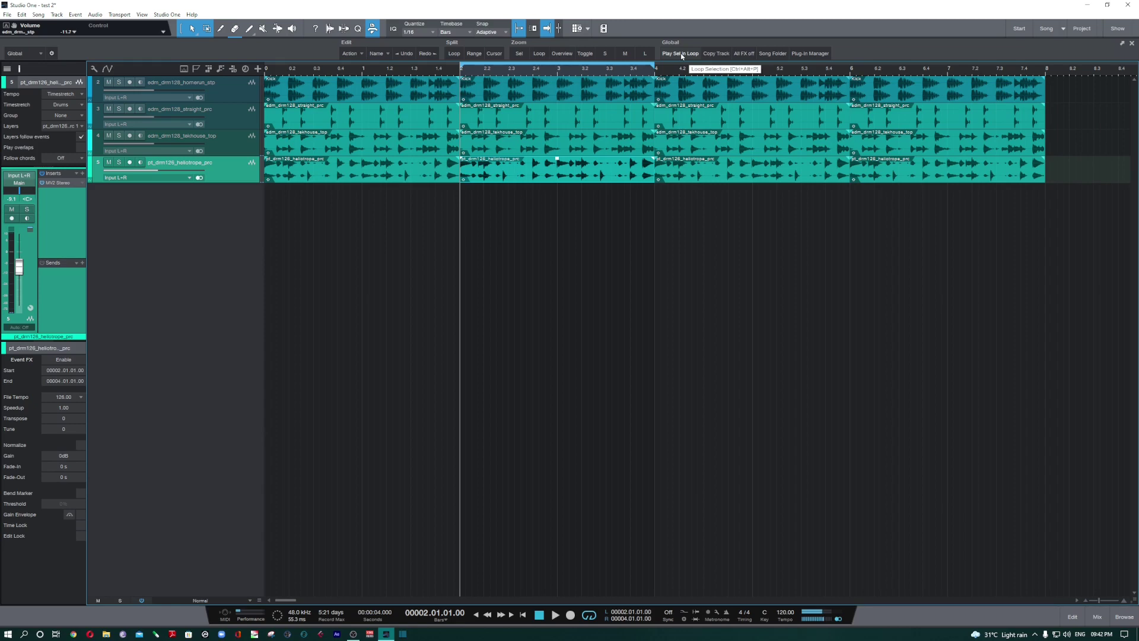
# Set the loop range to the last event on track 4 without the macro, play it, and stop playback.
pyautogui.click(973, 148)
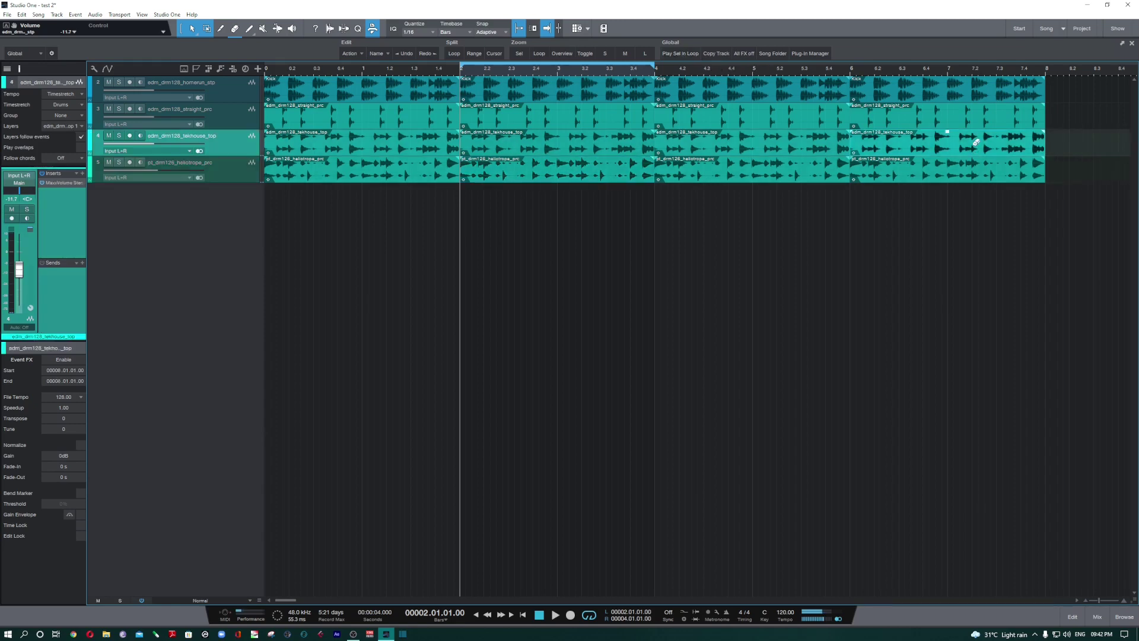
pyautogui.press('p')
pyautogui.press('space')
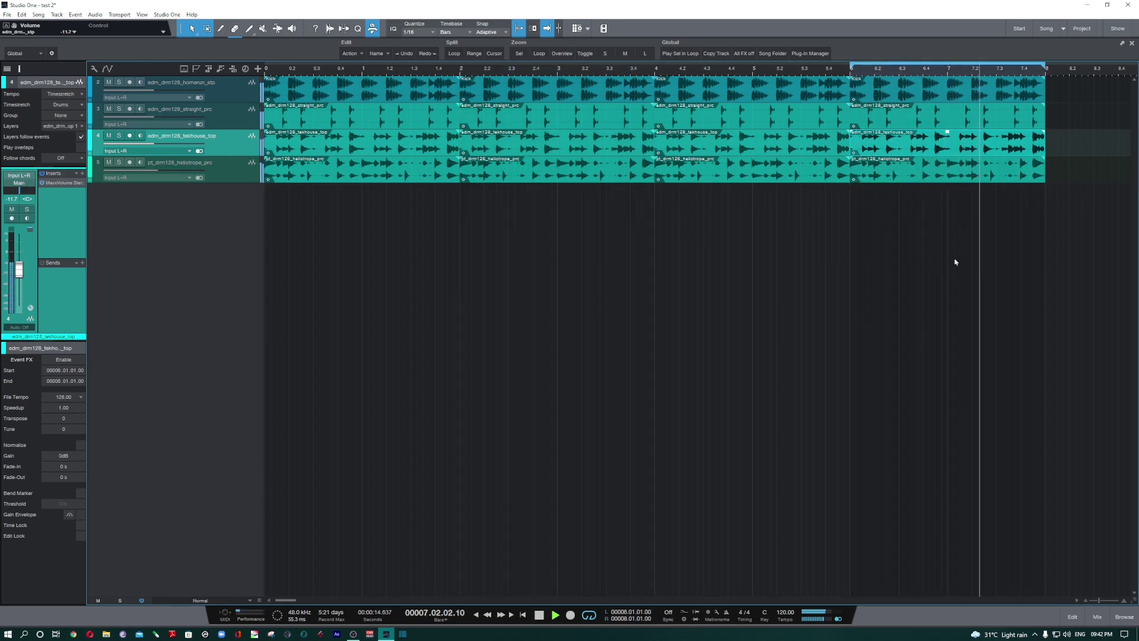
pyautogui.press('space')
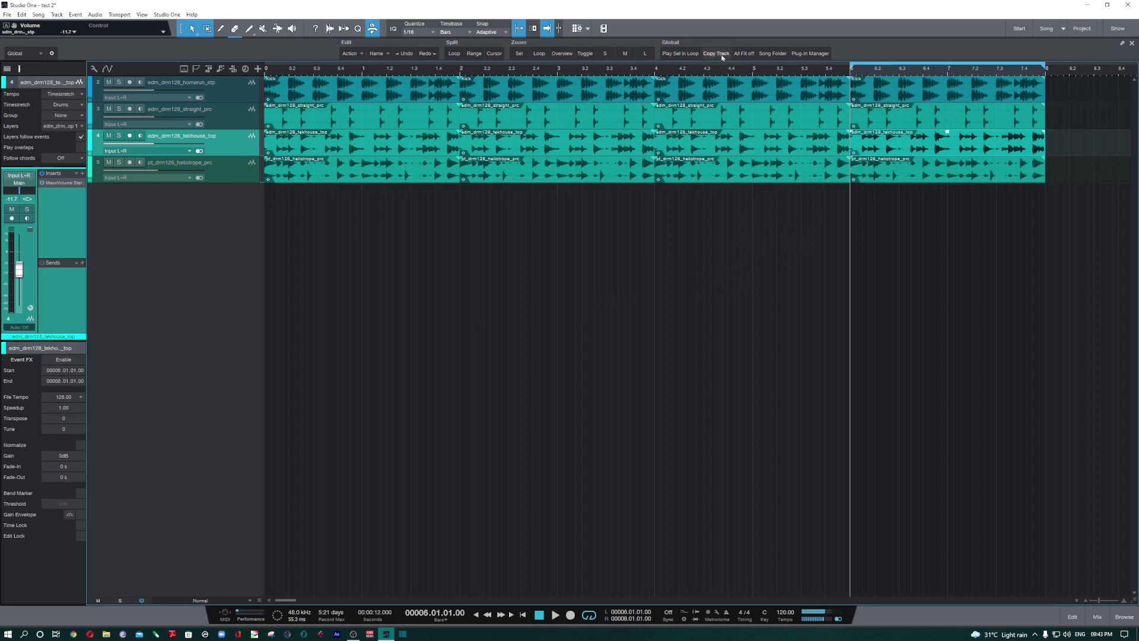
# Try duplicating the pt_drm128_heliotrope_prc track without its events and undo the duplication.
pyautogui.click(236, 175)
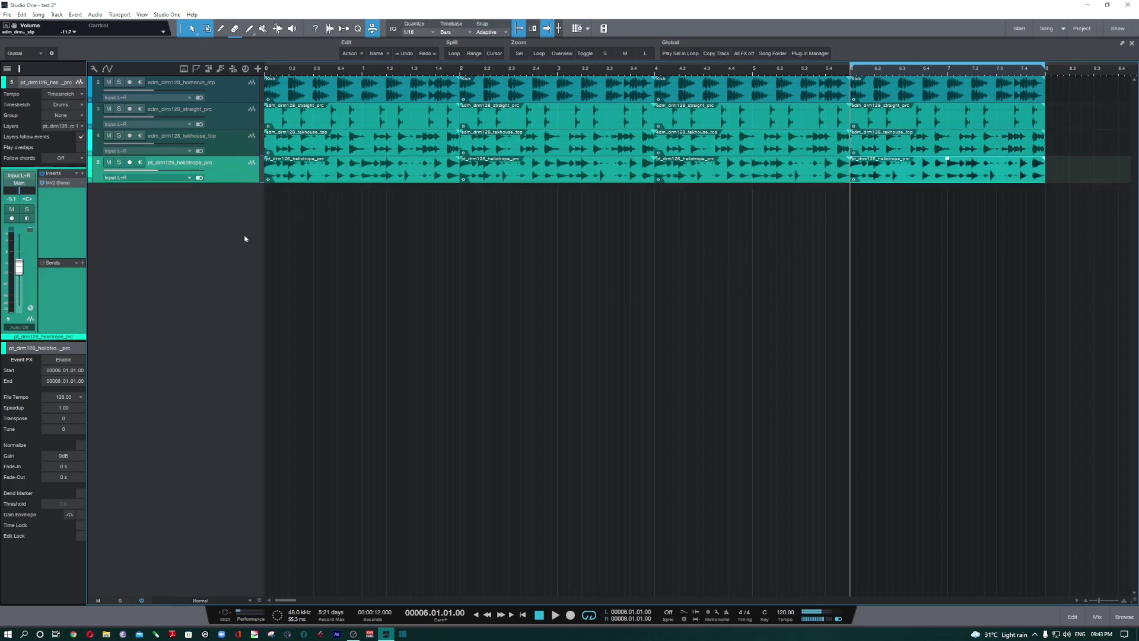
pyautogui.rightClick(225, 173)
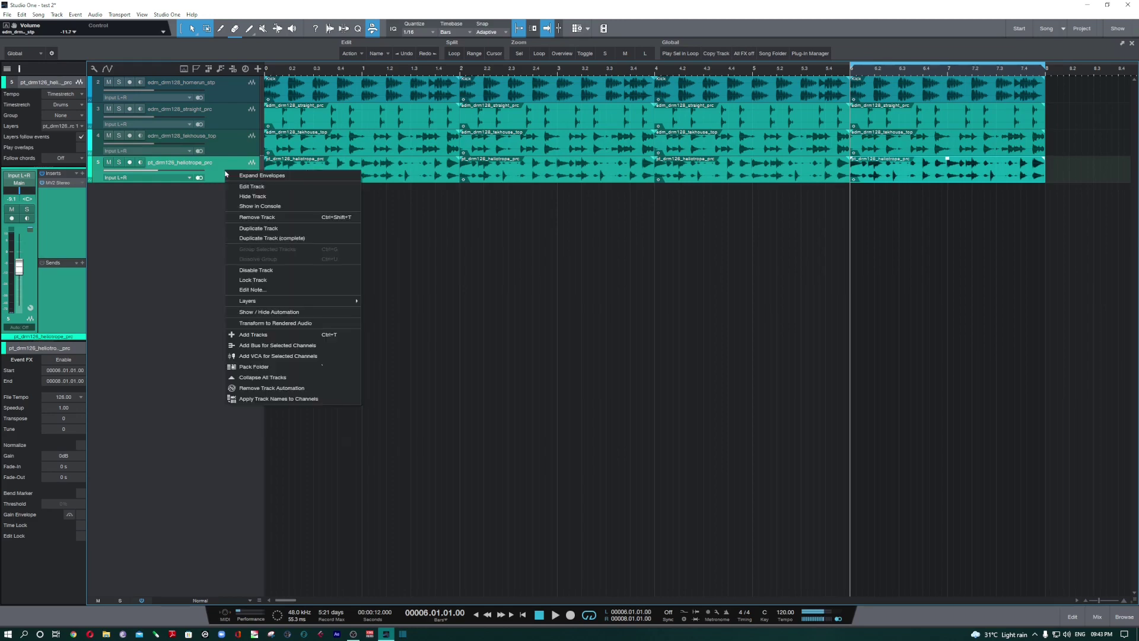
pyautogui.click(288, 234)
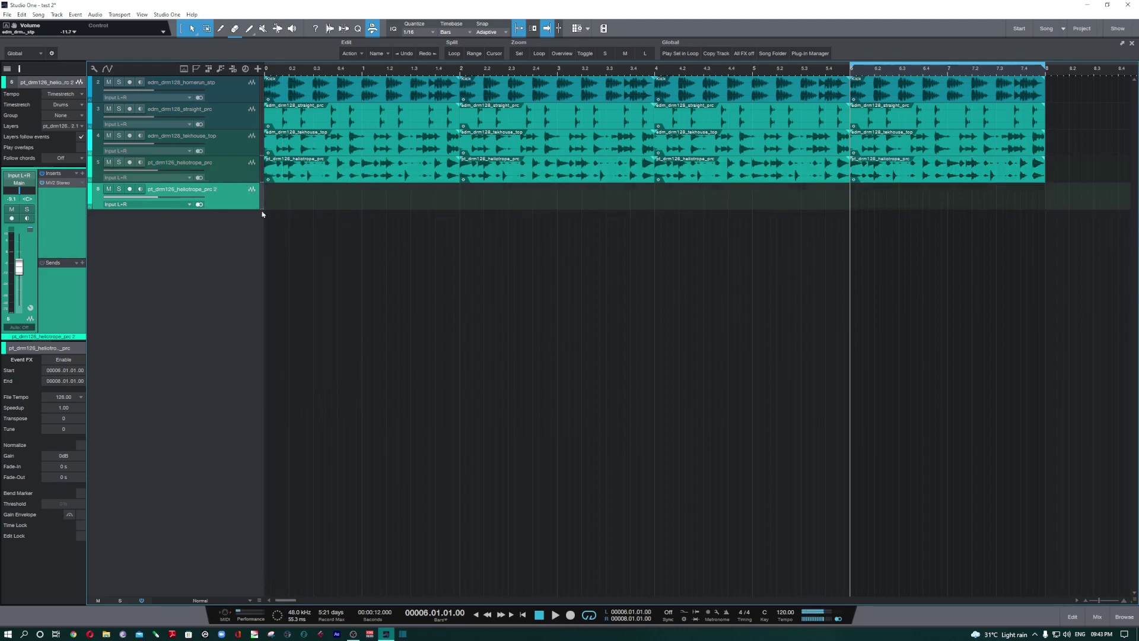
pyautogui.hotkey('ctrl', 'z')
# Try a complete duplication of the pt_drm128_heliotrope_prc track, including its events, and undo it.
pyautogui.rightClick(235, 167)
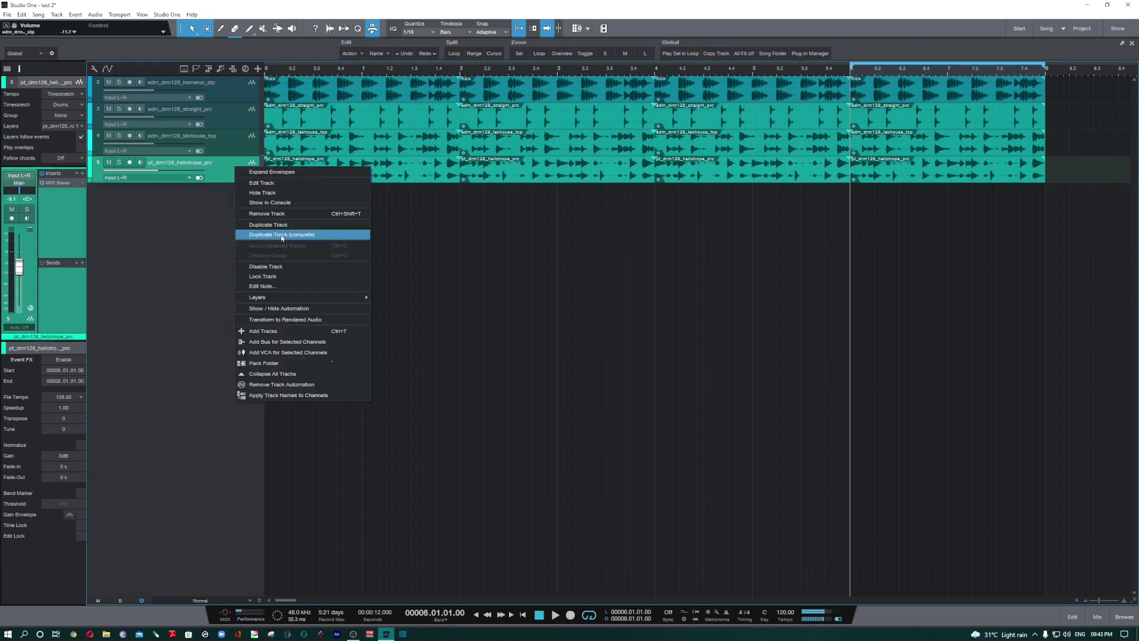
pyautogui.click(281, 235)
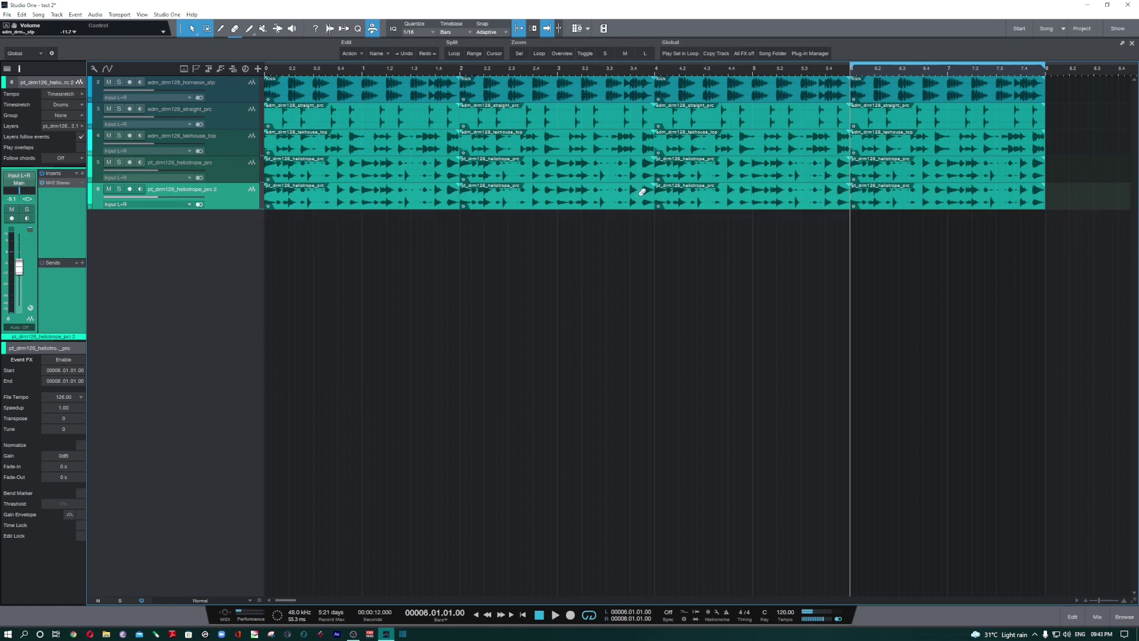
pyautogui.hotkey('ctrl', 'z')
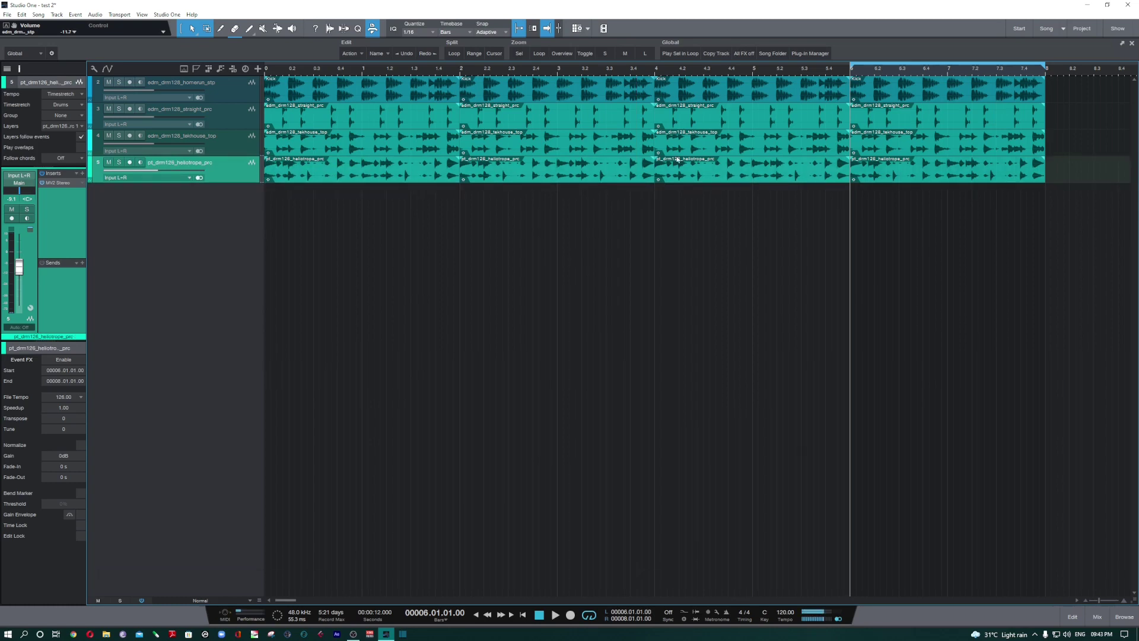
# Make four copies of the pt_drm128_heliotrope_prc track with the Copy Track macro and undo all four.
pyautogui.click(716, 54)
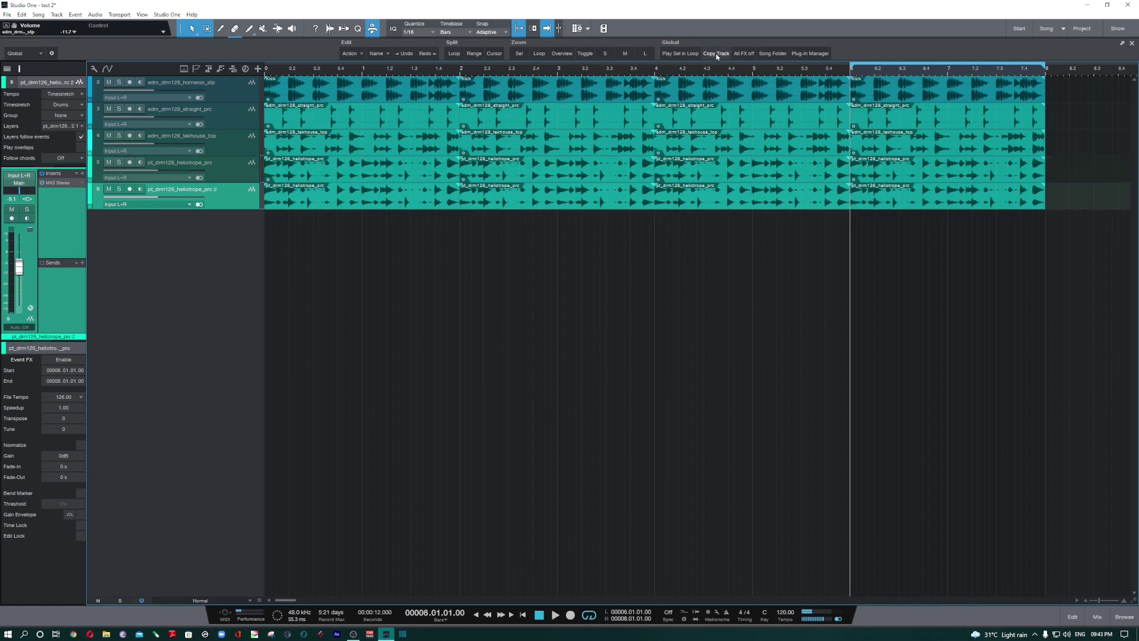
pyautogui.click(717, 54)
pyautogui.click(716, 54)
pyautogui.click(717, 54)
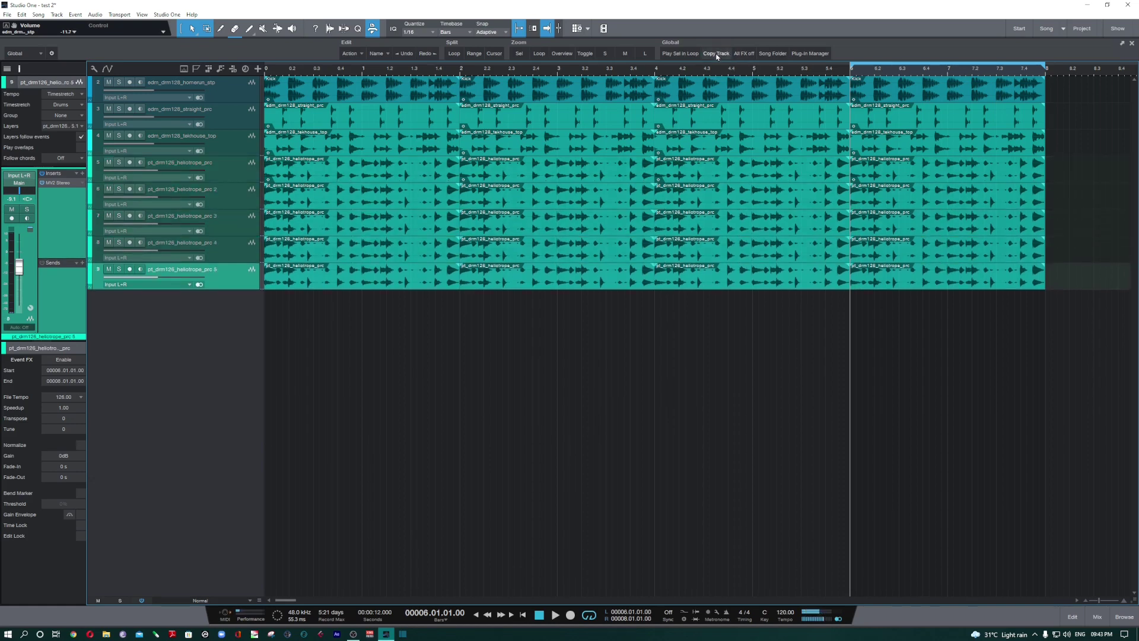
pyautogui.hotkey('ctrl', 'z')
pyautogui.hotkey('ctrl', 'z')
pyautogui.hotkey('ctrl', 'z')
pyautogui.hotkey('ctrl', 'z')
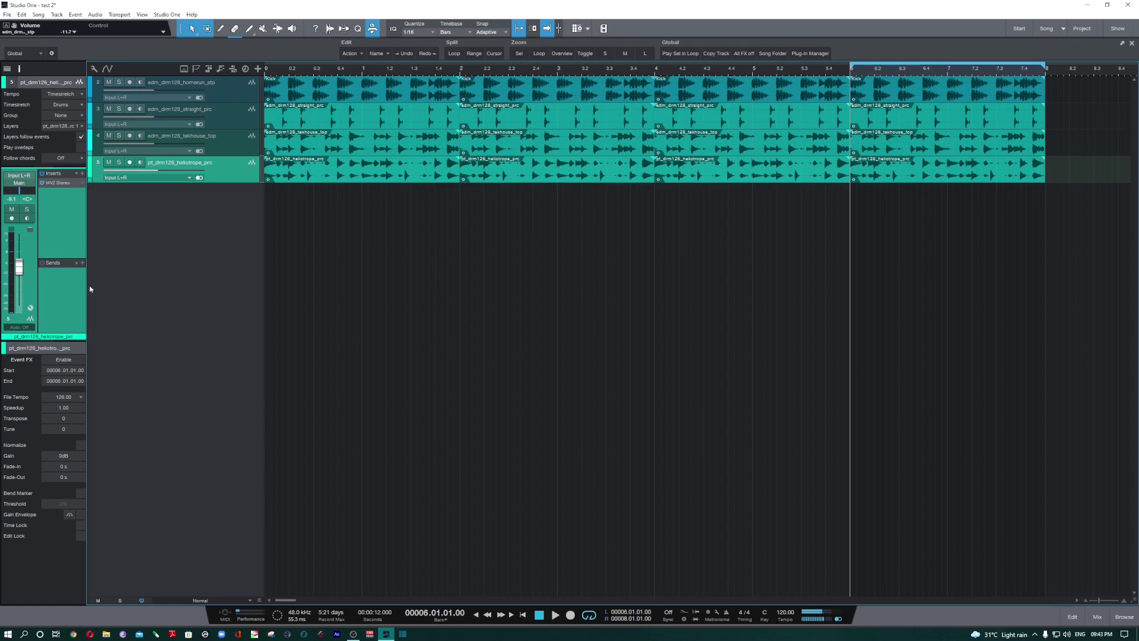
# Show the mixer console and inspect the MV2 Stereo, MaxxVolume and Compressor inserts on the drum channels.
pyautogui.press('F3')
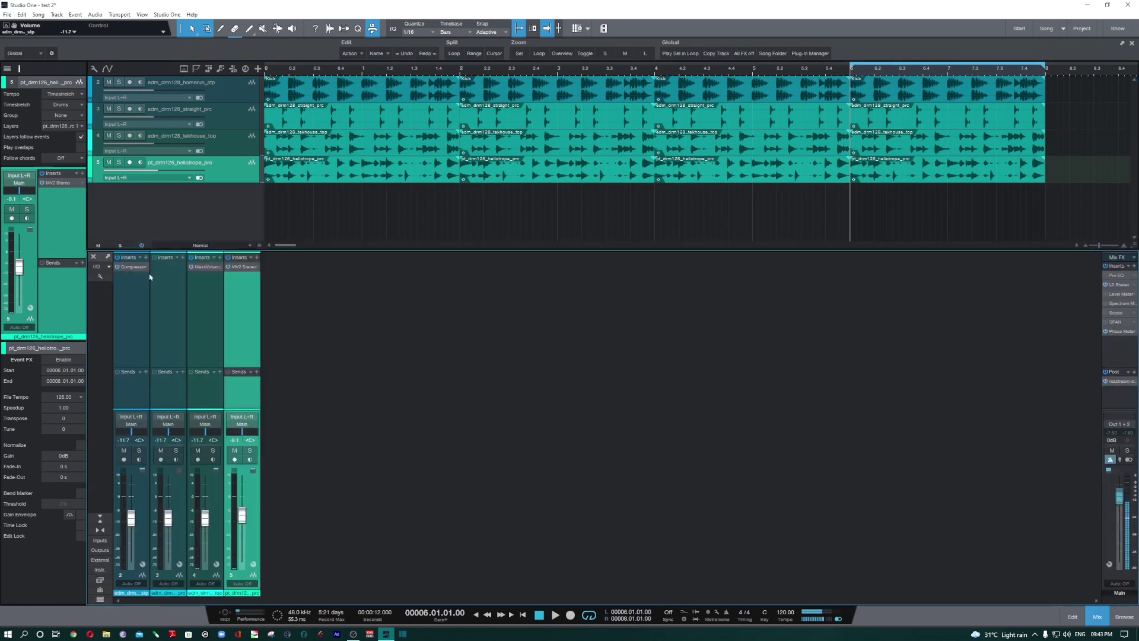
pyautogui.click(210, 302)
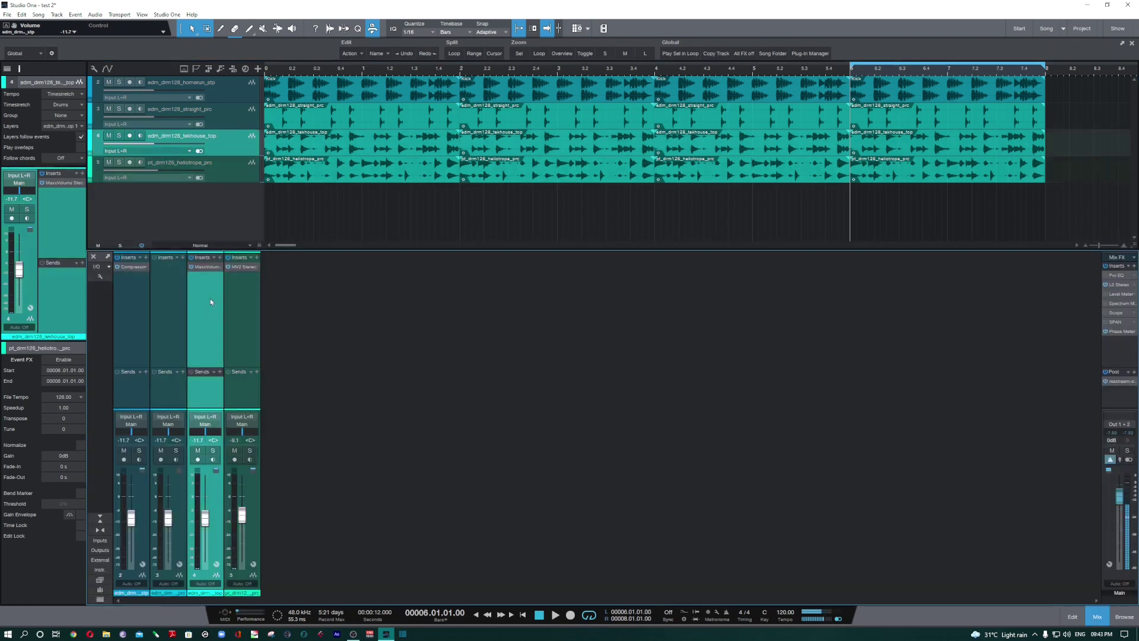
pyautogui.click(235, 267)
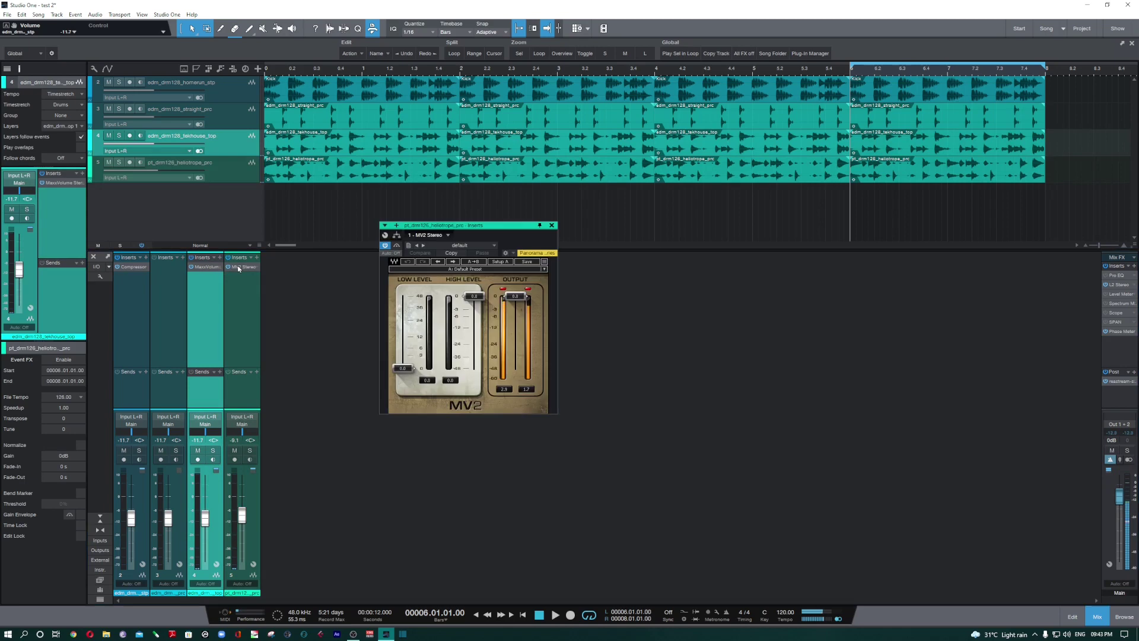
pyautogui.click(192, 268)
pyautogui.click(129, 267)
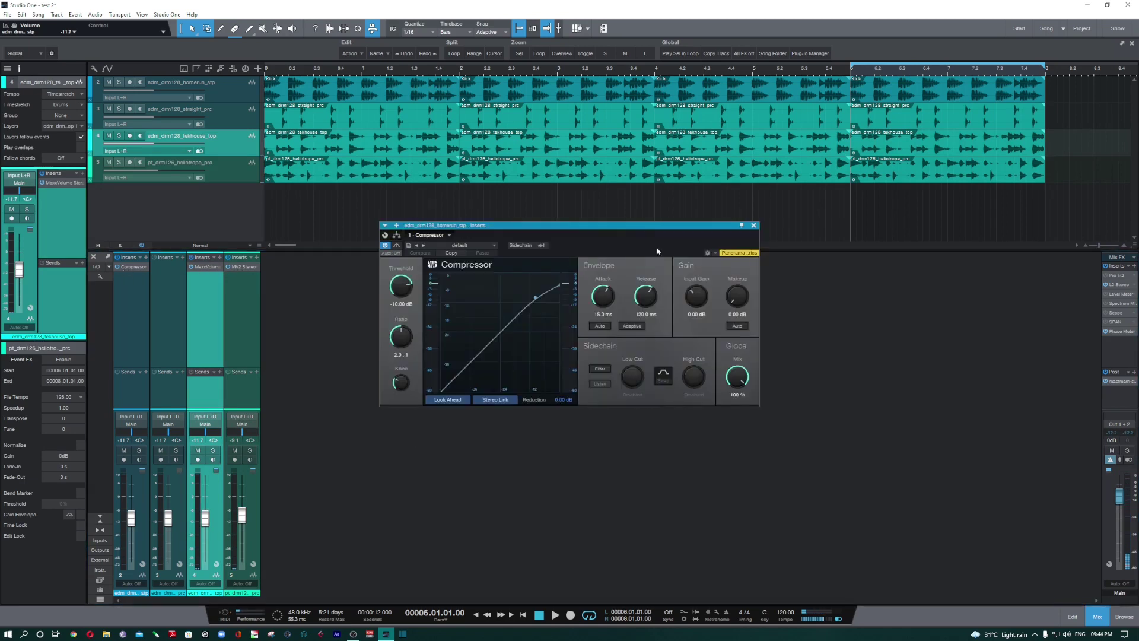
pyautogui.click(754, 226)
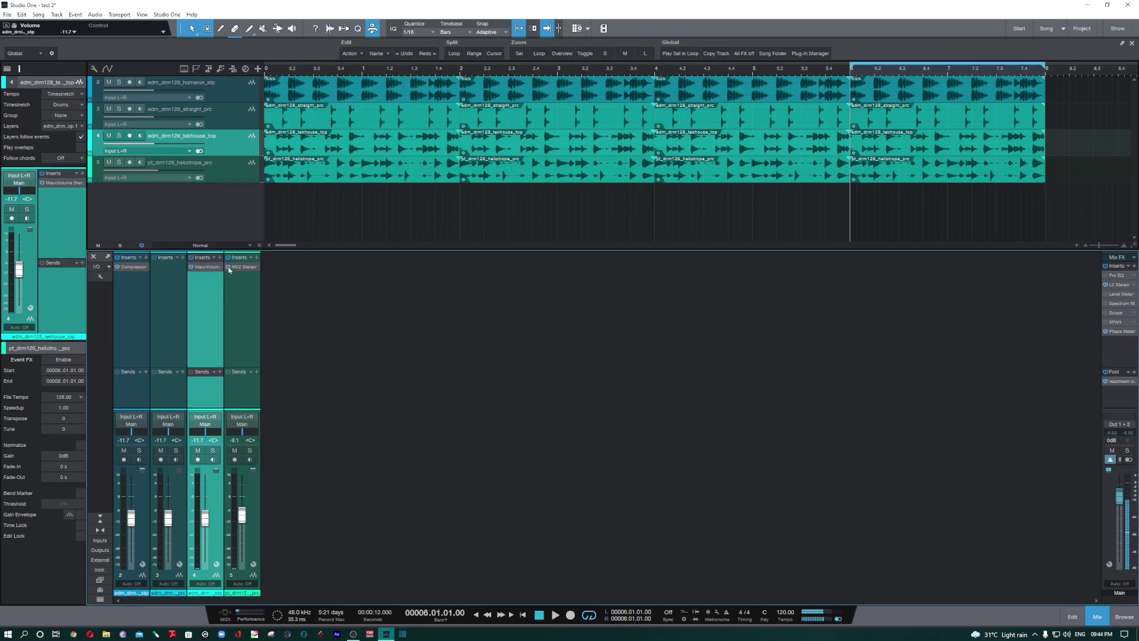
# Bypass the insert effects on the drum channels individually and select the pt_drm128_heliotrope_prc channel.
pyautogui.click(118, 267)
pyautogui.click(244, 333)
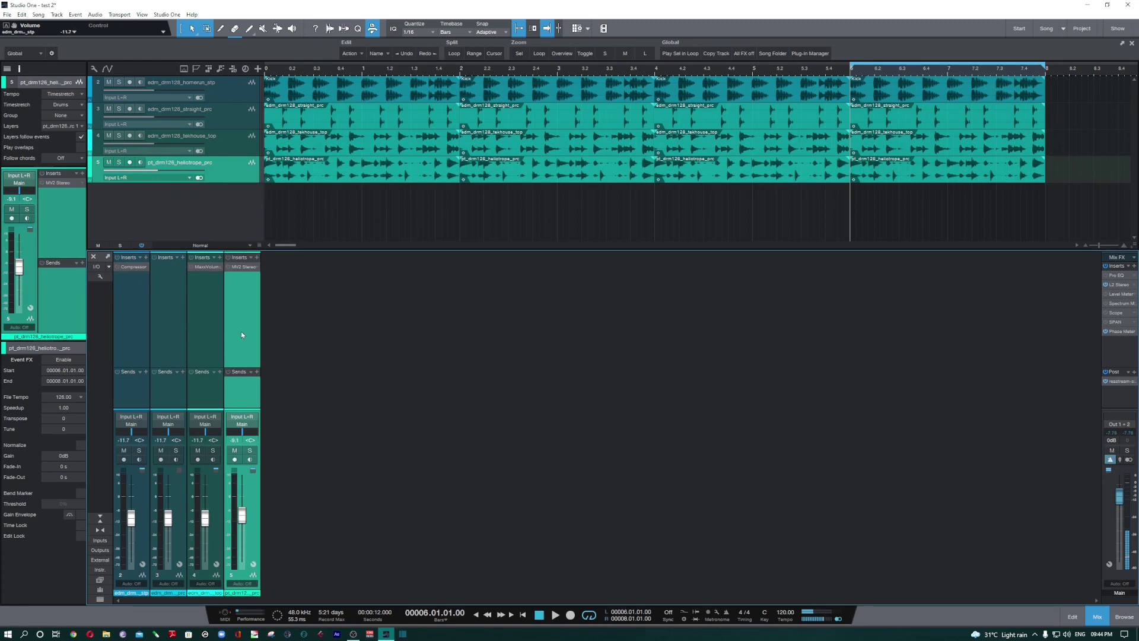
# Select all four drum channels together, switch their insert effects back on, and clear the multiple selection.
pyautogui.click(125, 319)
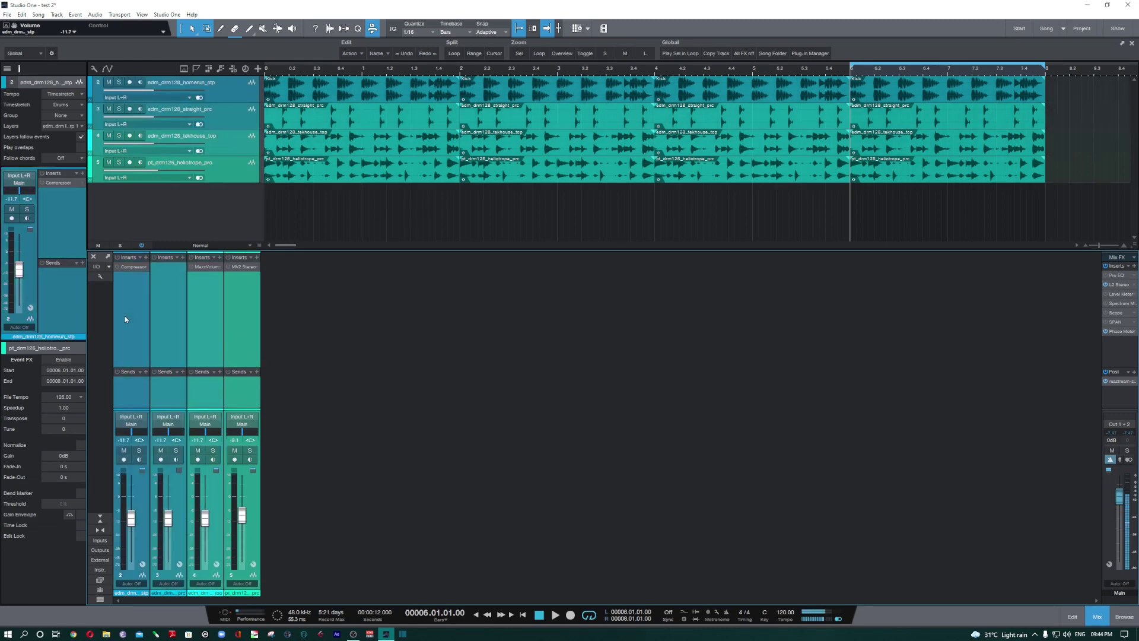
pyautogui.click(241, 328)
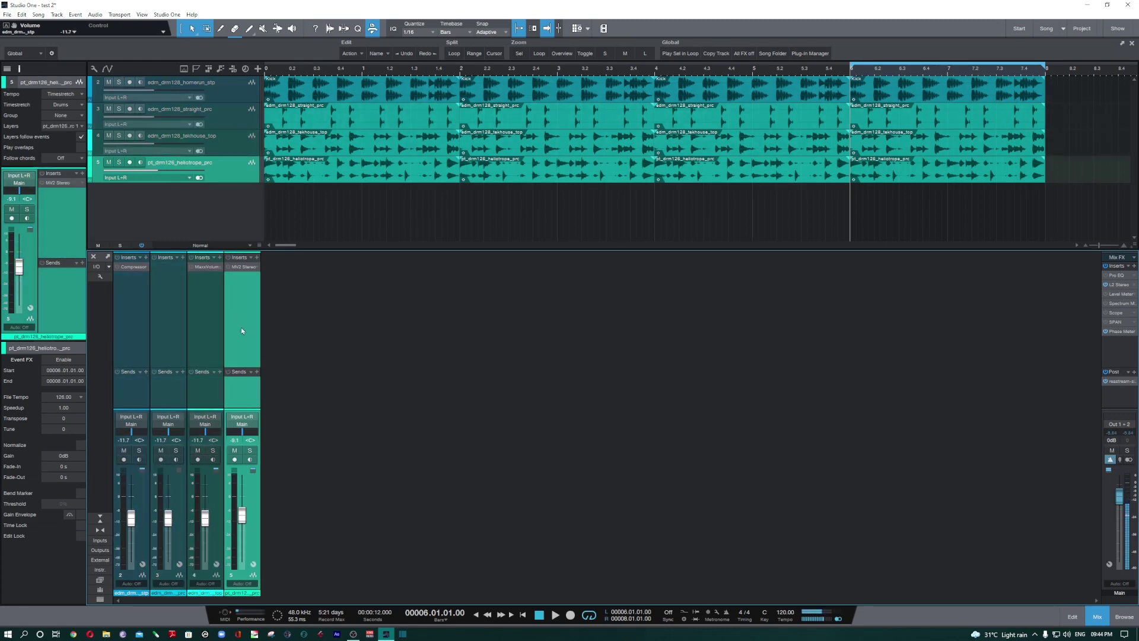
pyautogui.click(138, 343)
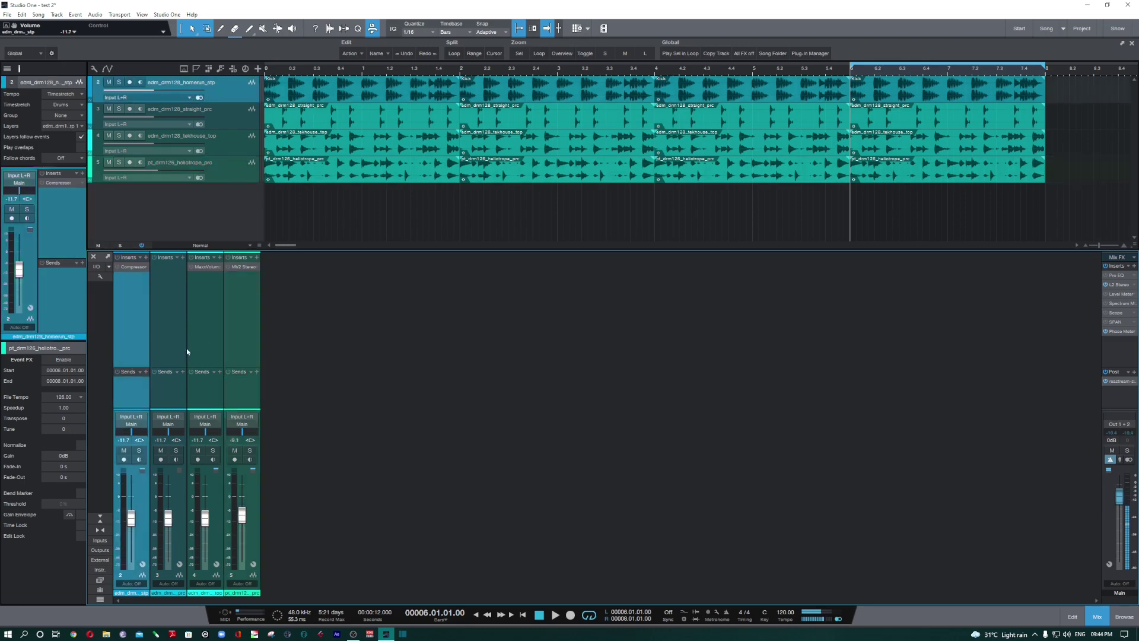
pyautogui.keyDown('shift'); pyautogui.click(234, 344); pyautogui.keyUp('shift')
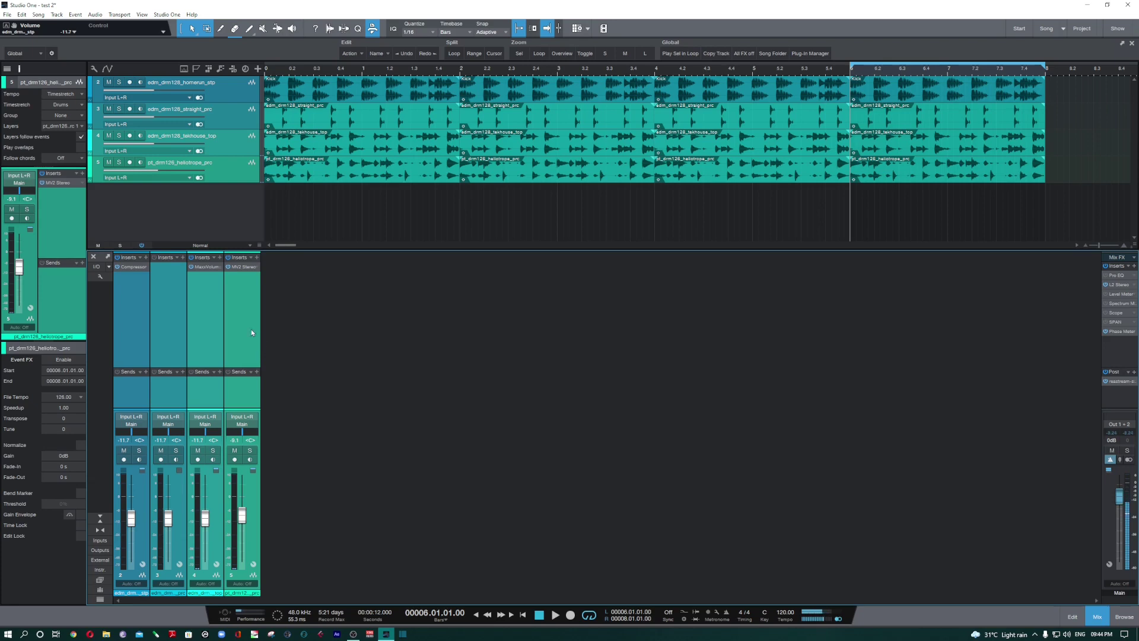
pyautogui.click(704, 223)
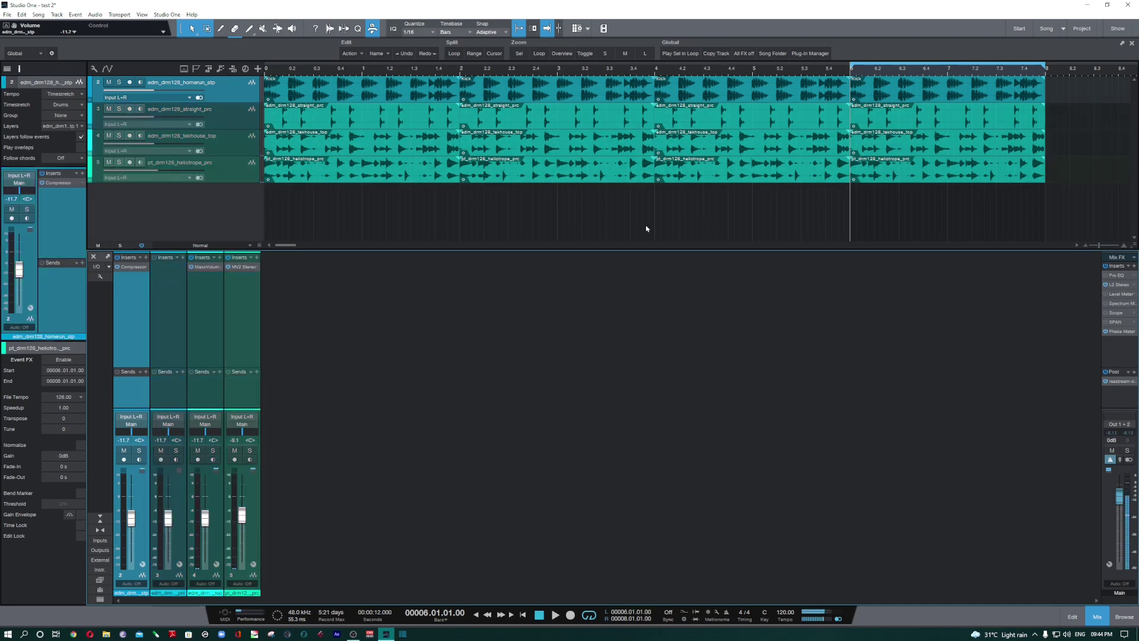
# Toggle the bypass of all insert effects with the All FX off macro and hide the mixer console.
pyautogui.click(747, 56)
pyautogui.click(746, 54)
pyautogui.click(746, 54)
pyautogui.press('F3')
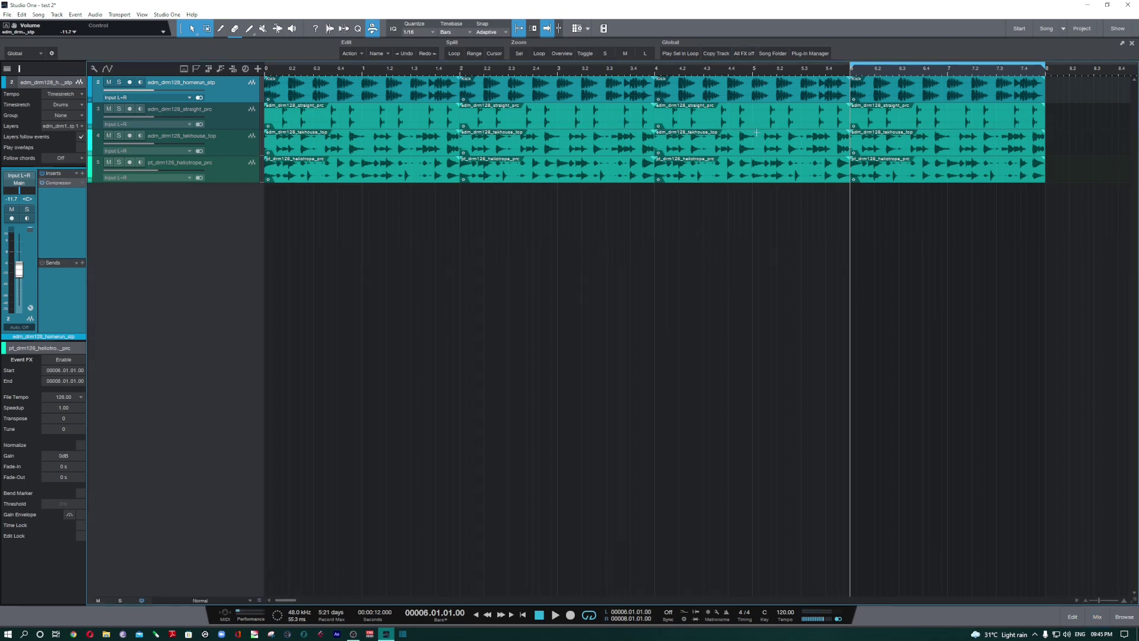
# Open the song's folder with the Song Folder macro, bring its window into view and close it.
pyautogui.click(771, 55)
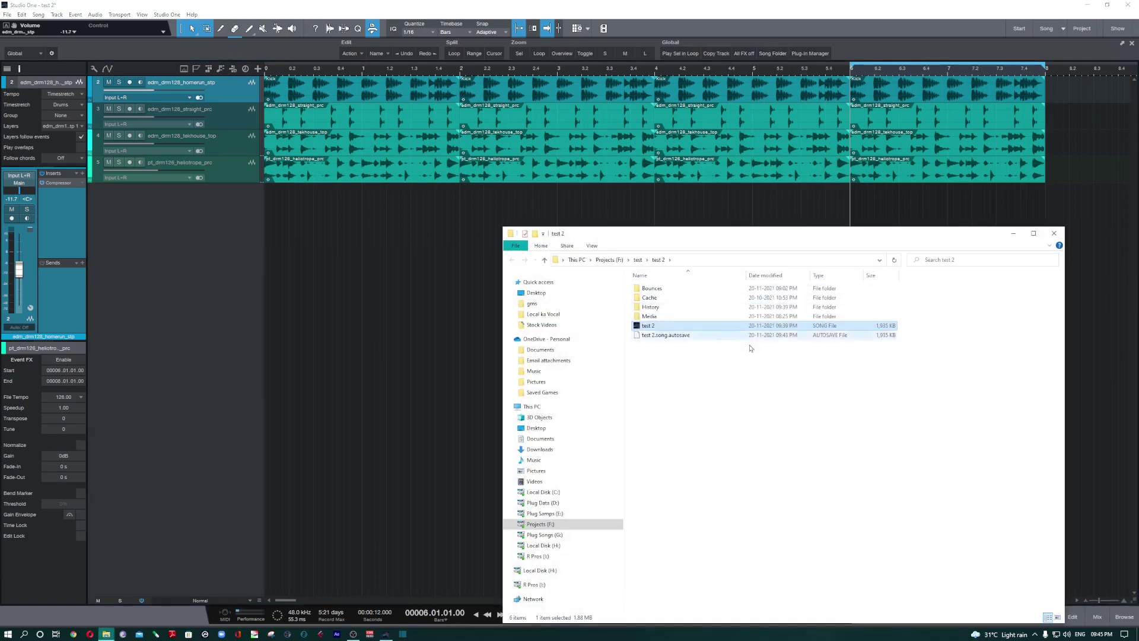
pyautogui.moveTo(770, 234); pyautogui.dragTo(524, 182)
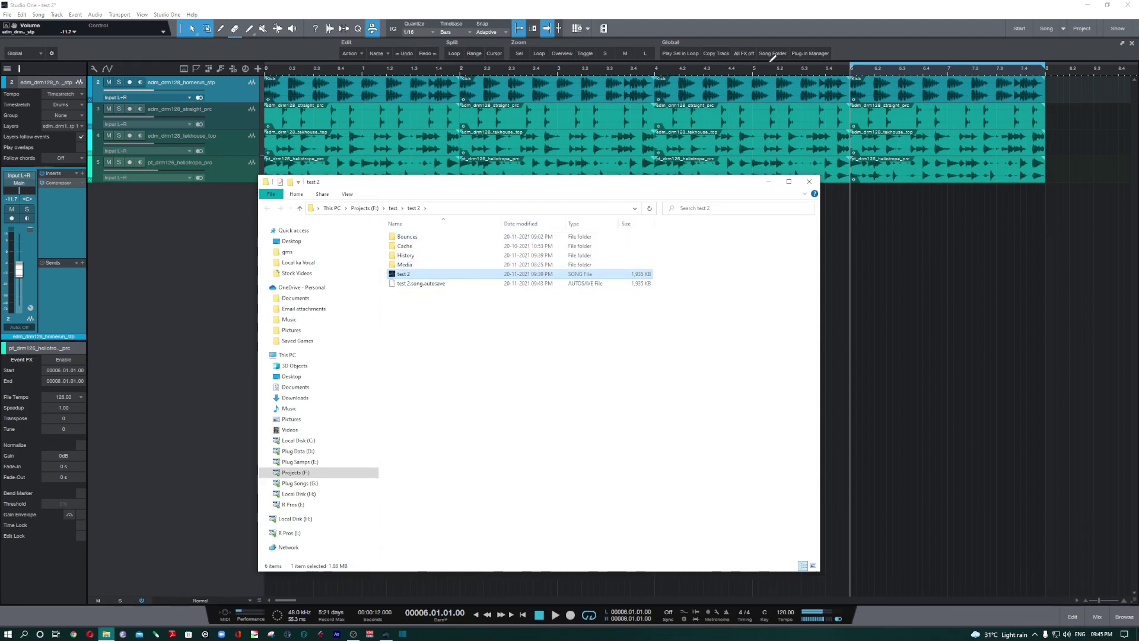
pyautogui.click(809, 182)
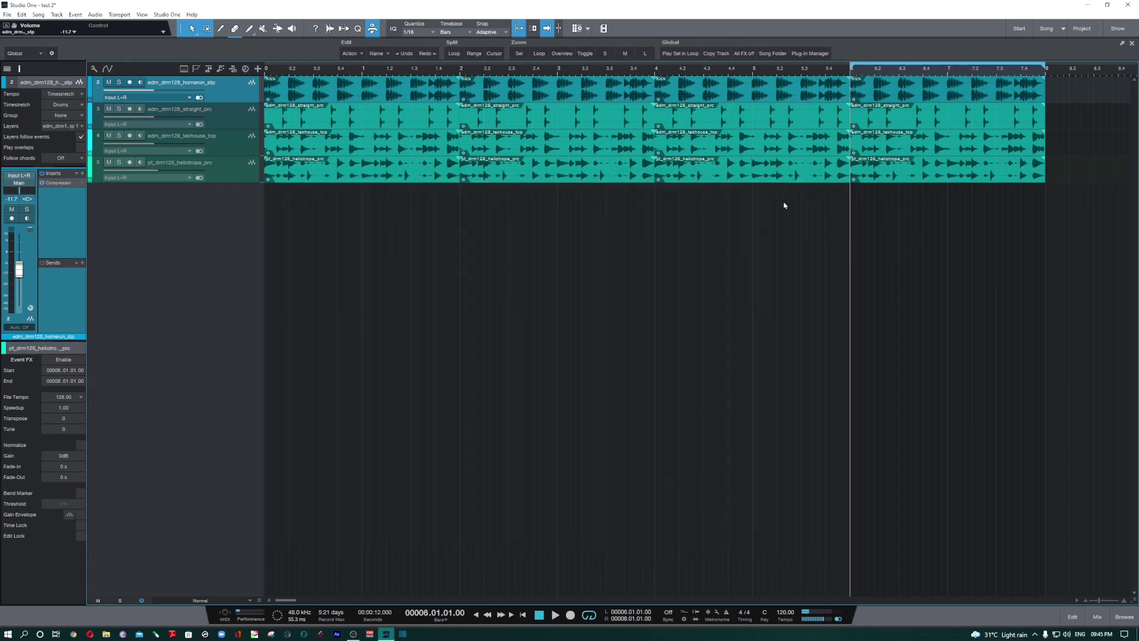
# Open the Plug-in Manager, filter the list to (Native) plug-ins only and look through them.
pyautogui.click(810, 54)
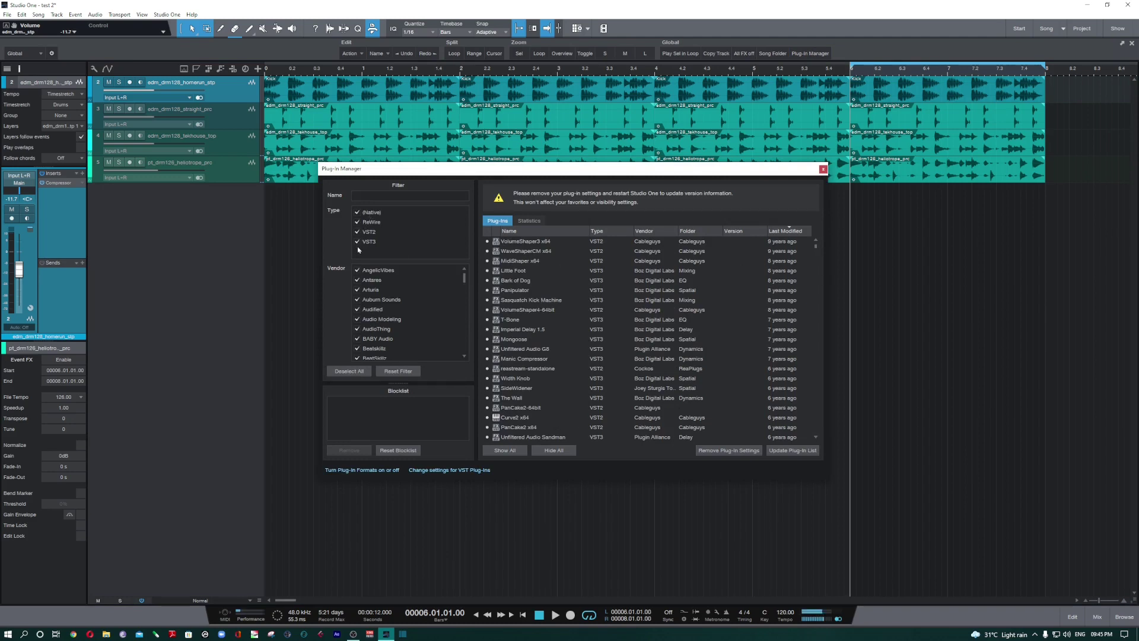
pyautogui.click(357, 222)
pyautogui.click(357, 232)
pyautogui.click(357, 241)
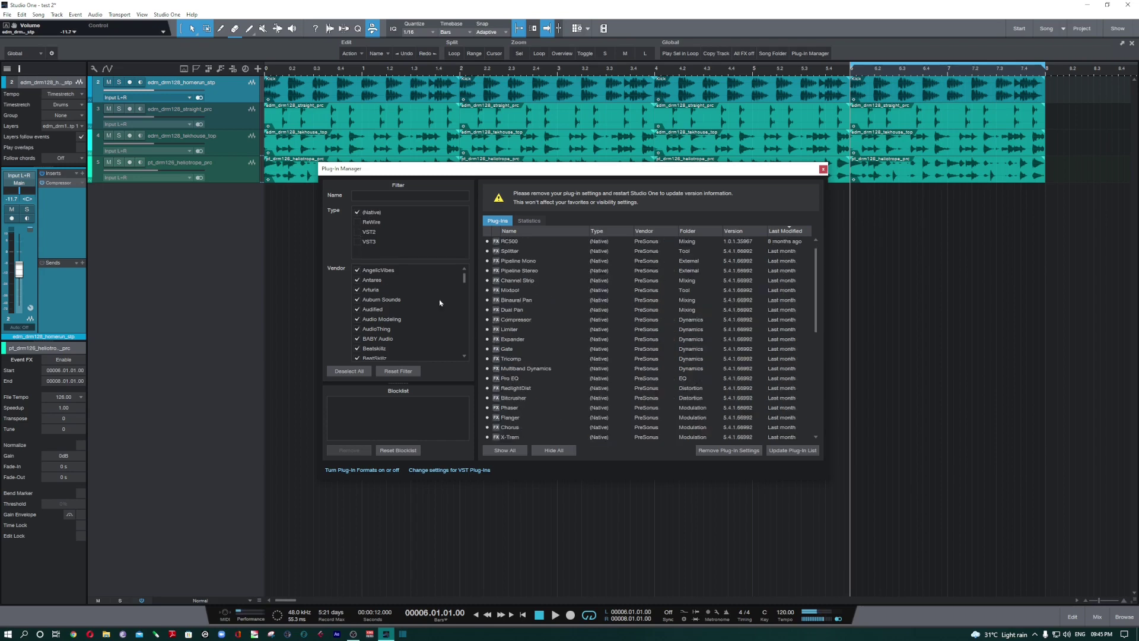
pyautogui.scroll(-10, 565, 331)
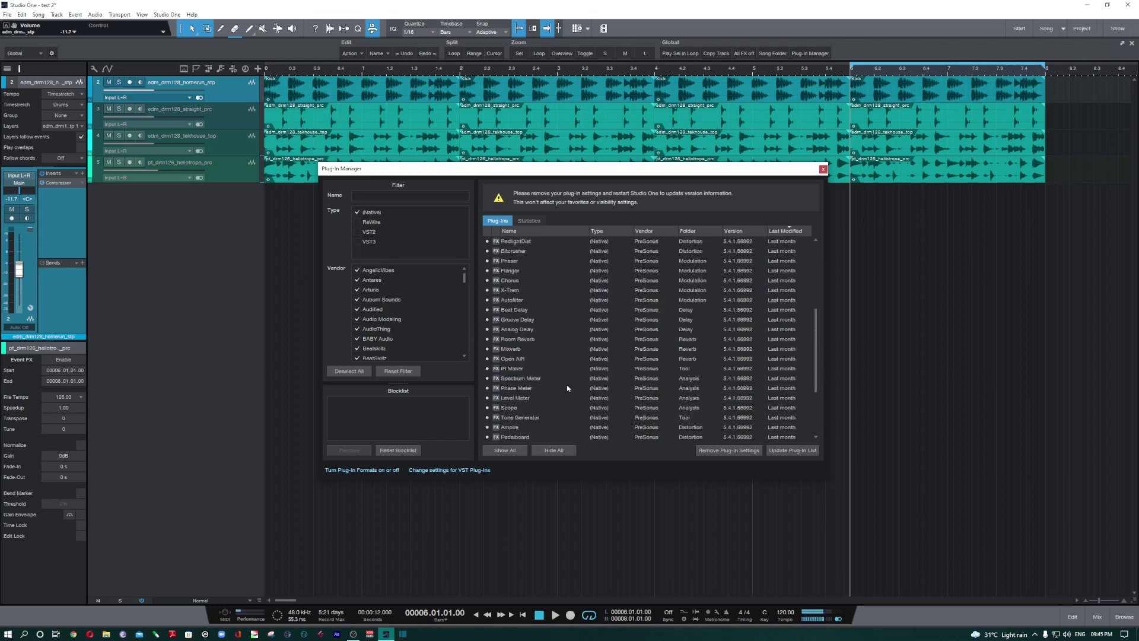
pyautogui.scroll(2, 500, 416)
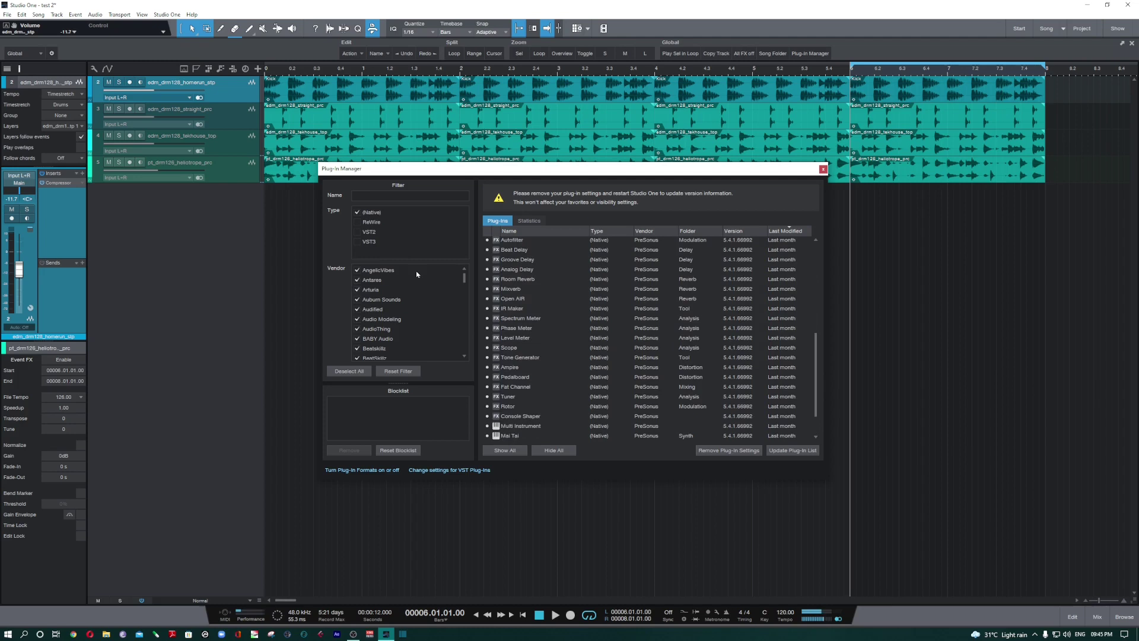
# Filter the plug-in list to ReWire only, and re-enable the (Native), VST2 and VST3 types.
pyautogui.click(357, 222)
pyautogui.click(358, 213)
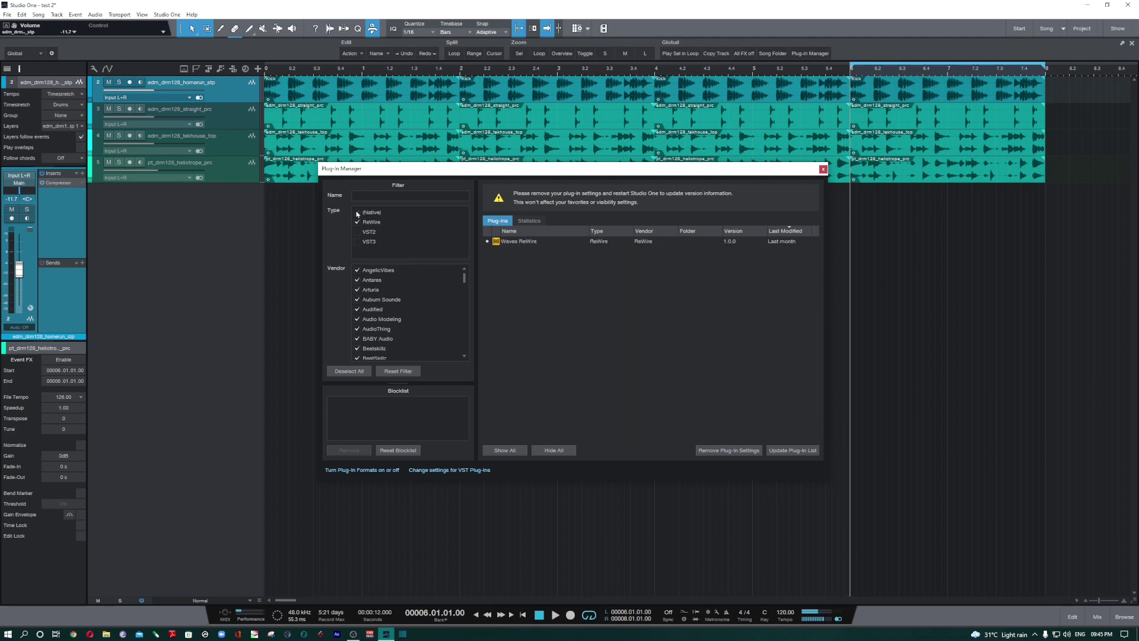
pyautogui.click(358, 213)
pyautogui.click(357, 231)
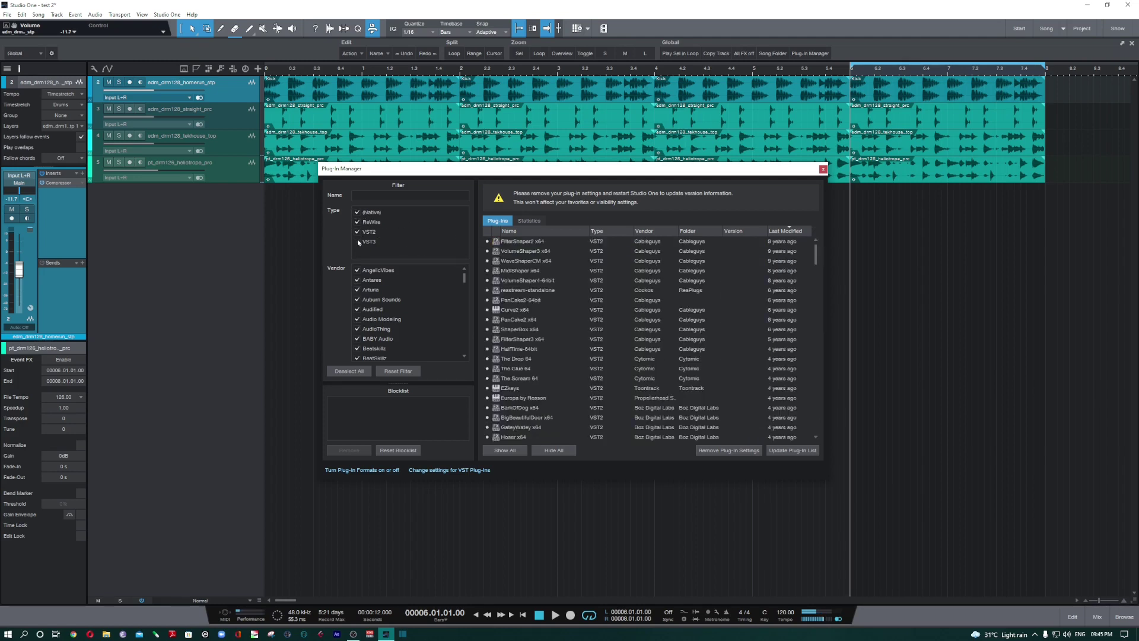
pyautogui.click(357, 242)
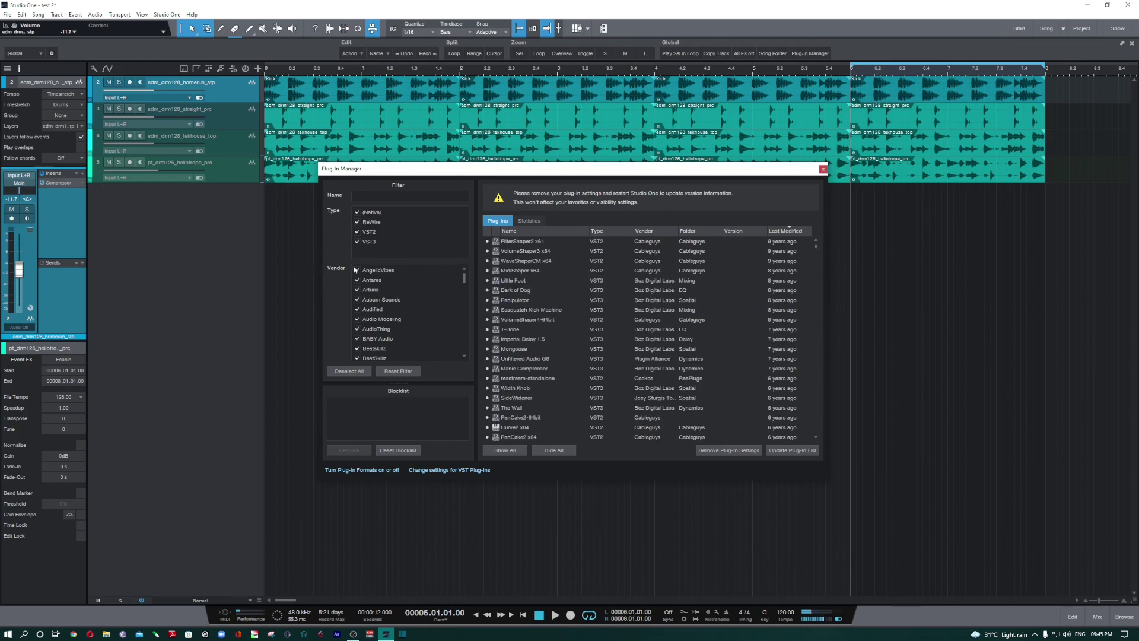
# Browse the vendor filter list, select the Mongoose plug-in and close the Plug-in Manager.
pyautogui.moveTo(465, 278); pyautogui.dragTo(466, 324)
pyautogui.scroll(-5, 451, 332)
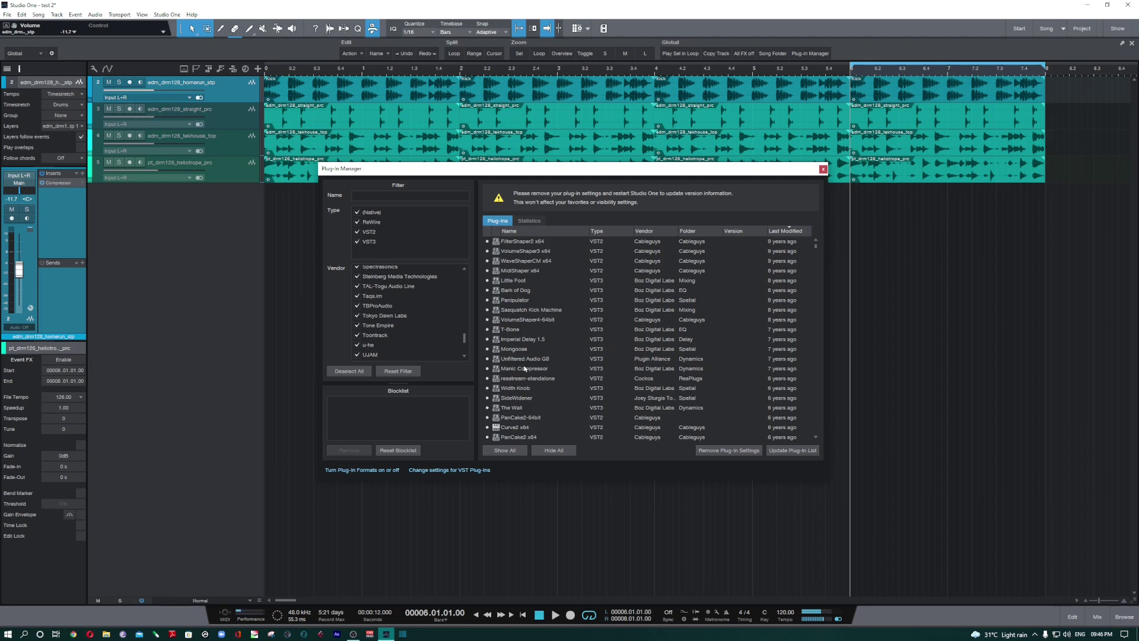
pyautogui.click(539, 349)
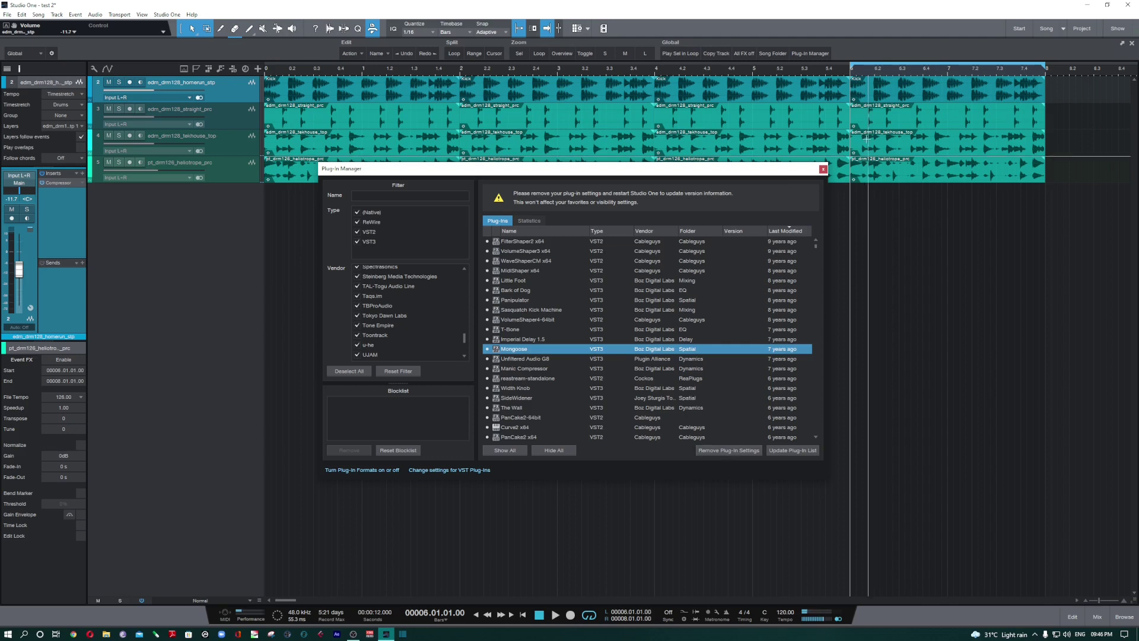
pyautogui.click(822, 170)
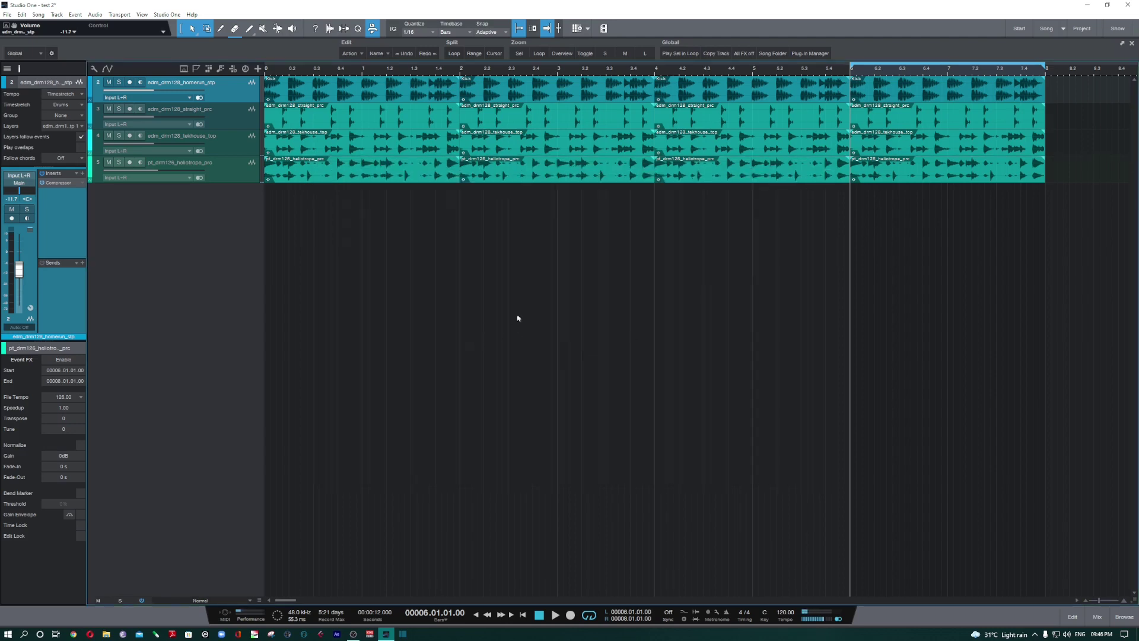
# Switch the macro toolbar to the Audio Editing page, select the first Kick event and place the playback cursor at 1.2.
pyautogui.click(39, 54)
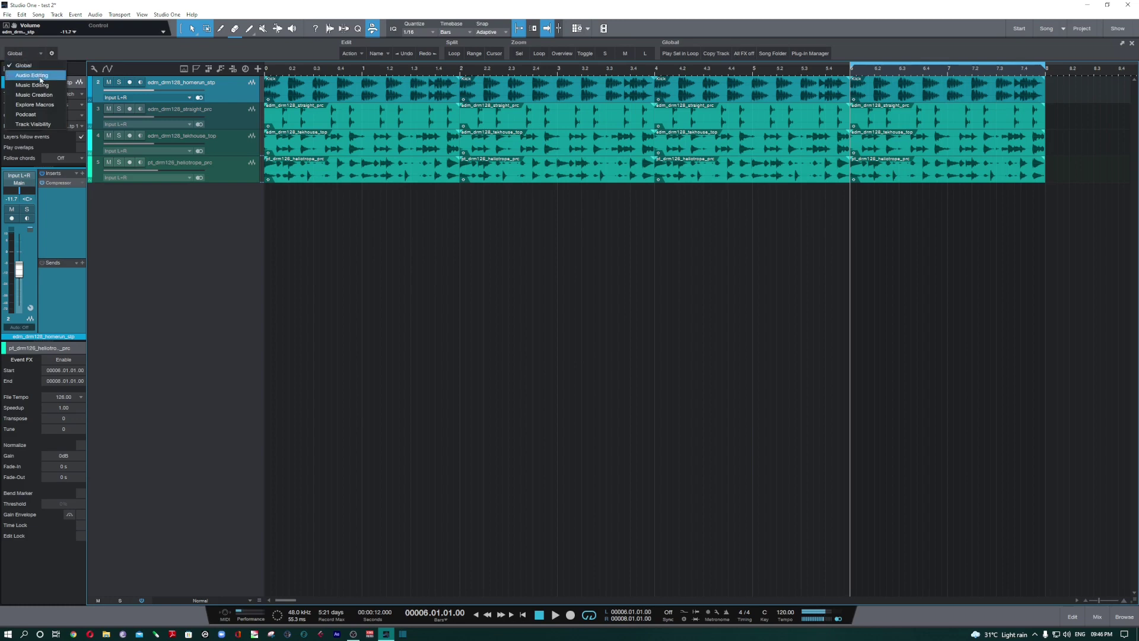
pyautogui.click(41, 75)
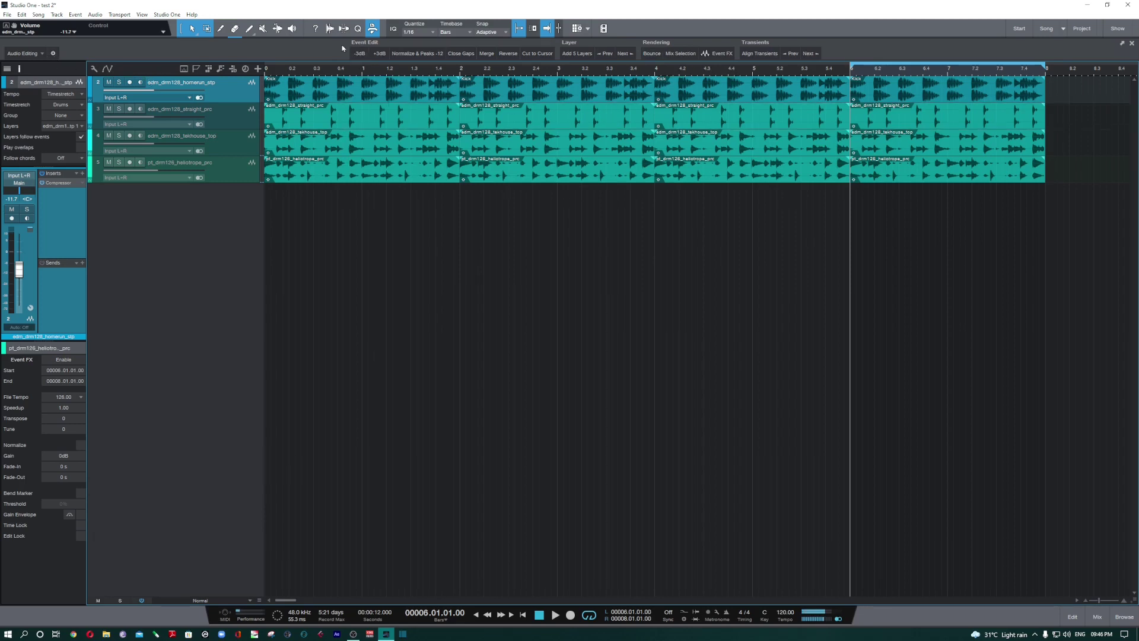
pyautogui.click(403, 98)
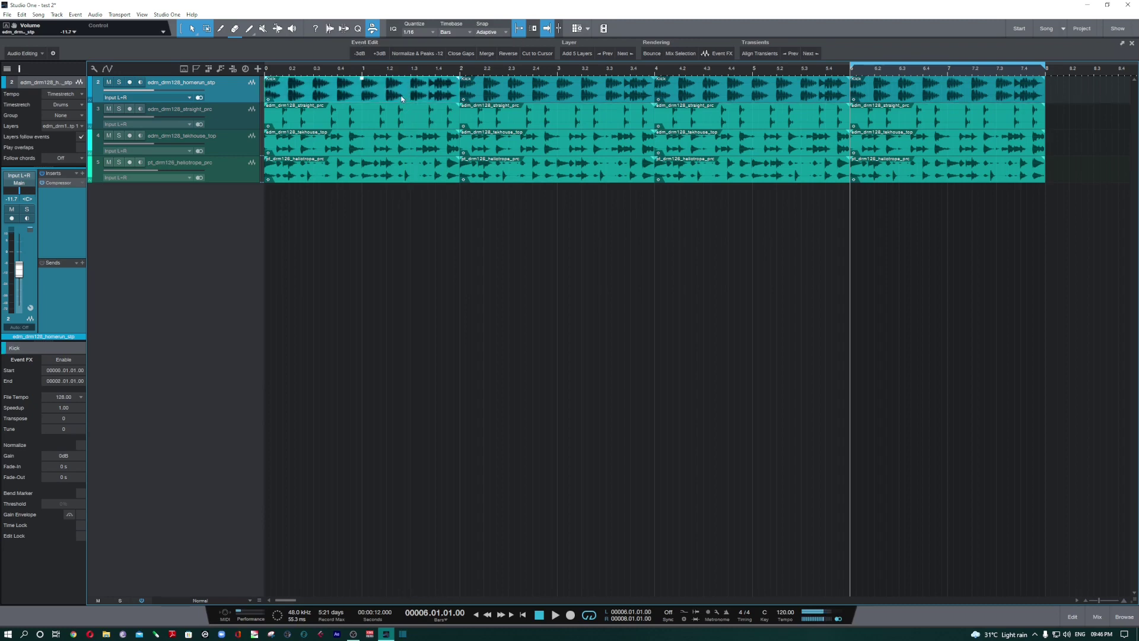
pyautogui.click(385, 70)
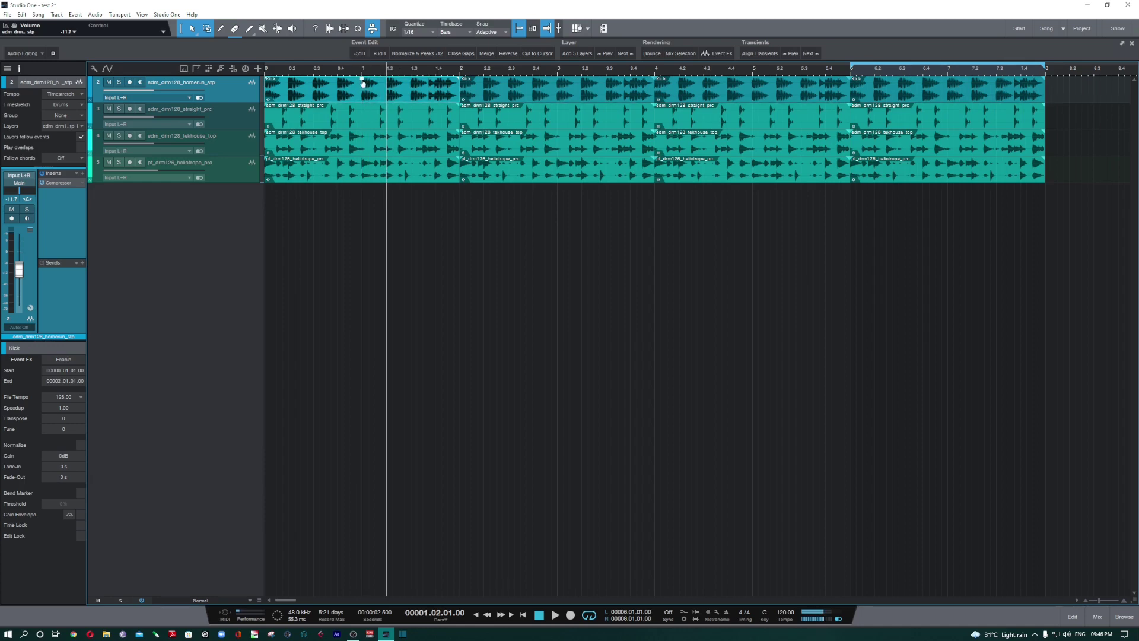
# Lower the first Kick event's volume to about -3 dB with its gain handle and reset it to 0 dB.
pyautogui.moveTo(362, 82); pyautogui.dragTo(361, 85)
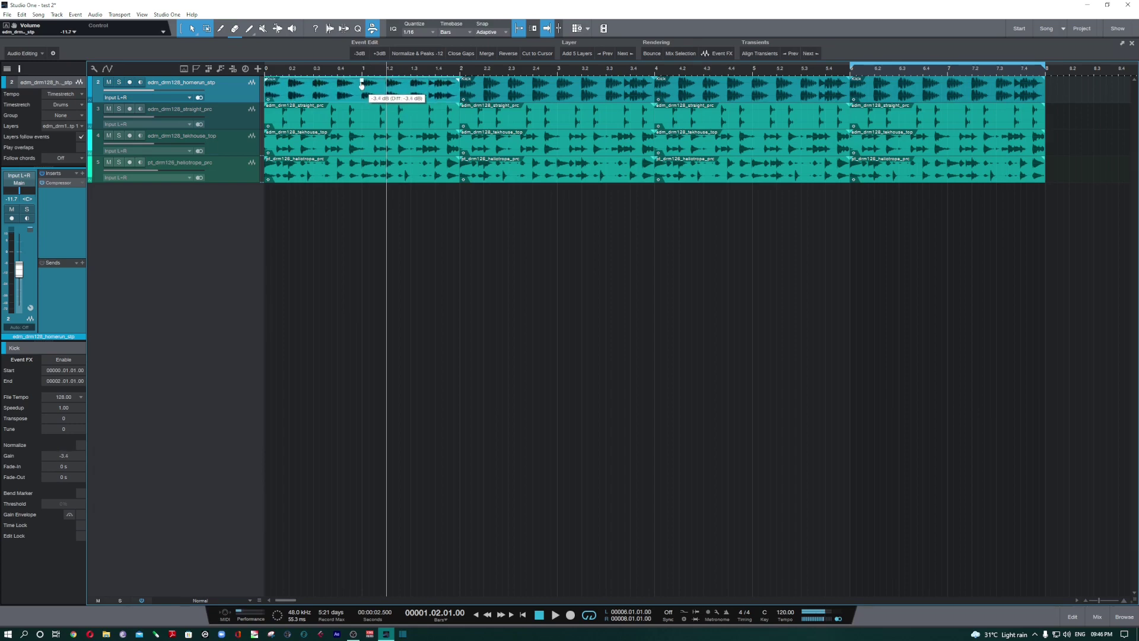
pyautogui.moveTo(361, 86); pyautogui.dragTo(361, 85)
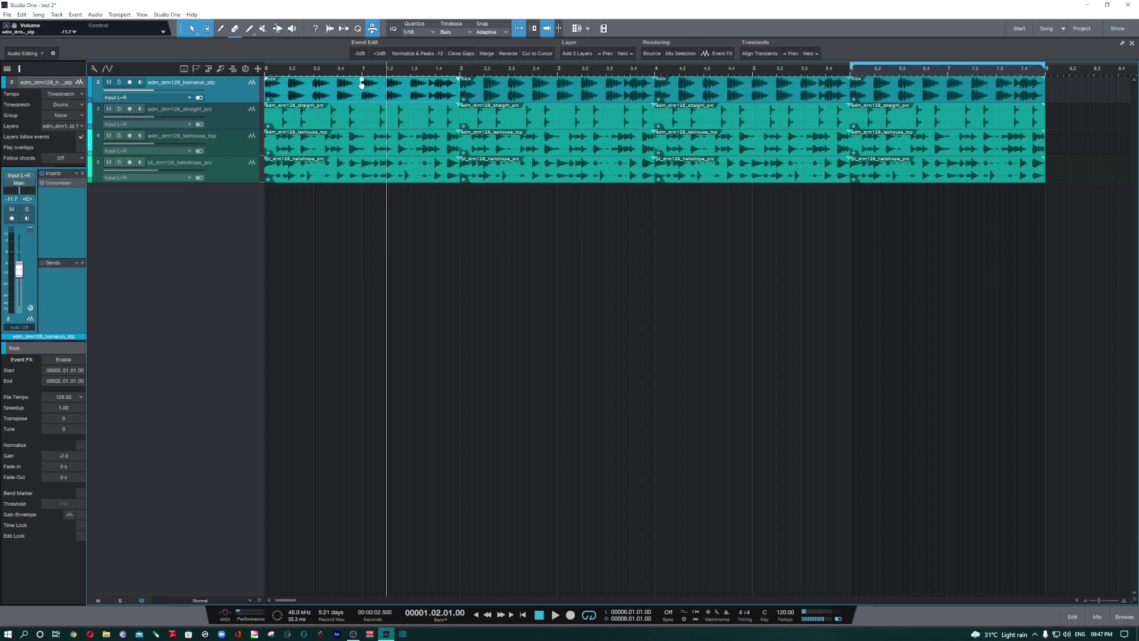
pyautogui.keyDown('ctrl'); pyautogui.click(363, 83); pyautogui.keyUp('ctrl')
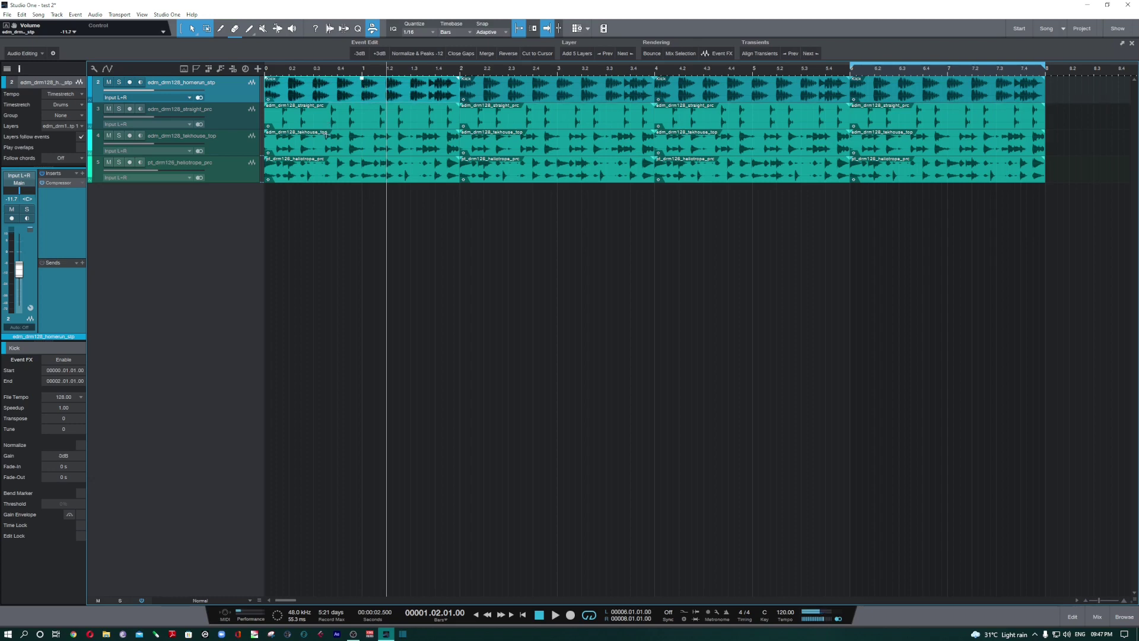
# Set the first Kick event's gain to -3 dB by entering the value.
pyautogui.doubleClick(65, 455)
pyautogui.write('-3')
pyautogui.press('Return')
# Bring the Kick event's gain back up to 0 dB and try the -3dB and +3dB volume macros on it.
pyautogui.moveTo(363, 79); pyautogui.dragTo(361, 65)
pyautogui.click(360, 54)
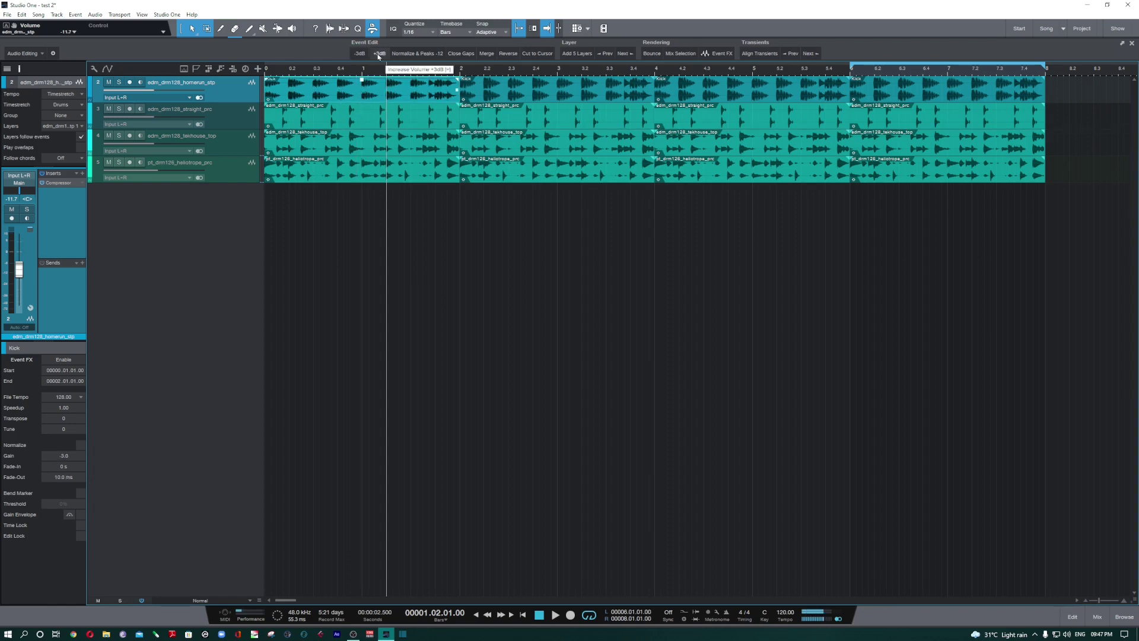
pyautogui.click(378, 55)
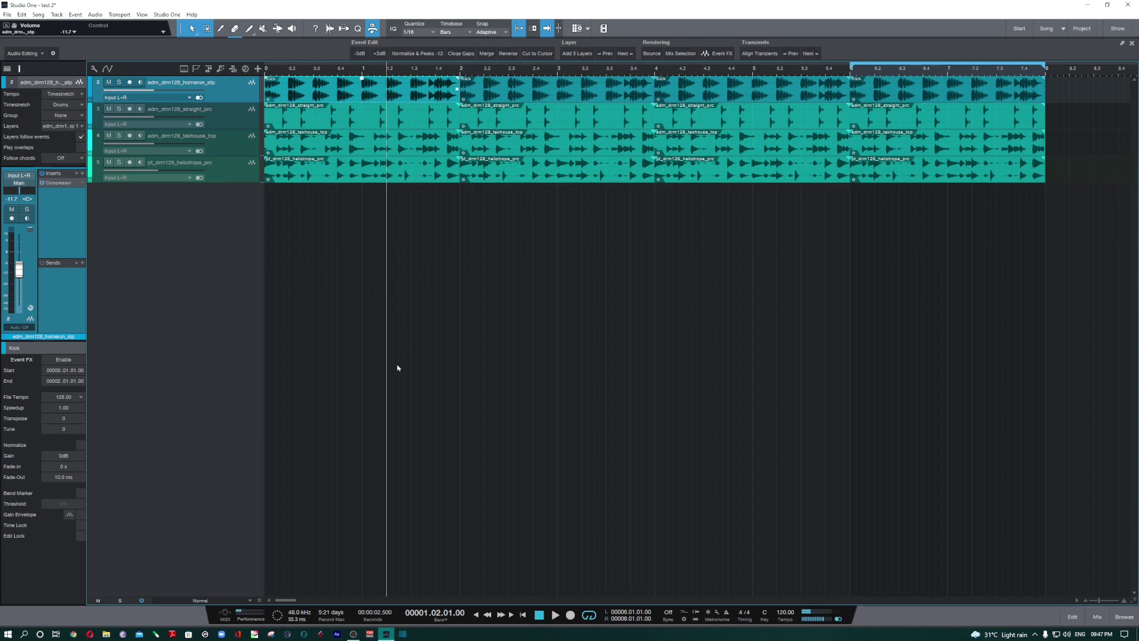
# Lower the first Kick event's volume repeatedly in 3 dB steps and raise it back to 0 dB.
pyautogui.press('-')
pyautogui.press('-')
pyautogui.press('-')
pyautogui.press('-')
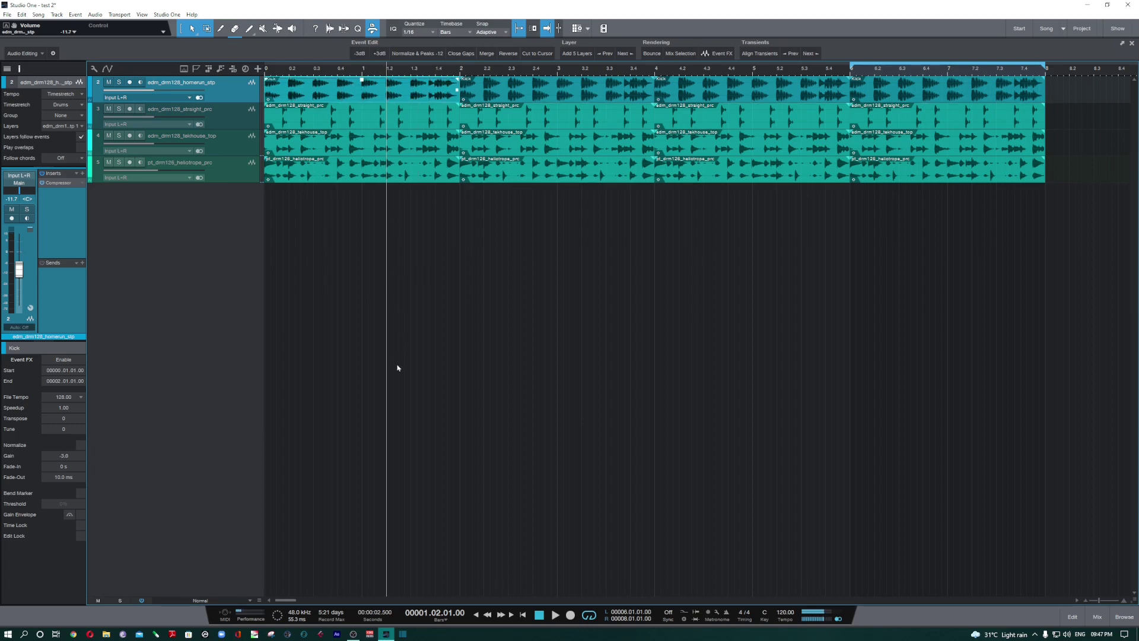
pyautogui.press('=')
pyautogui.press('=')
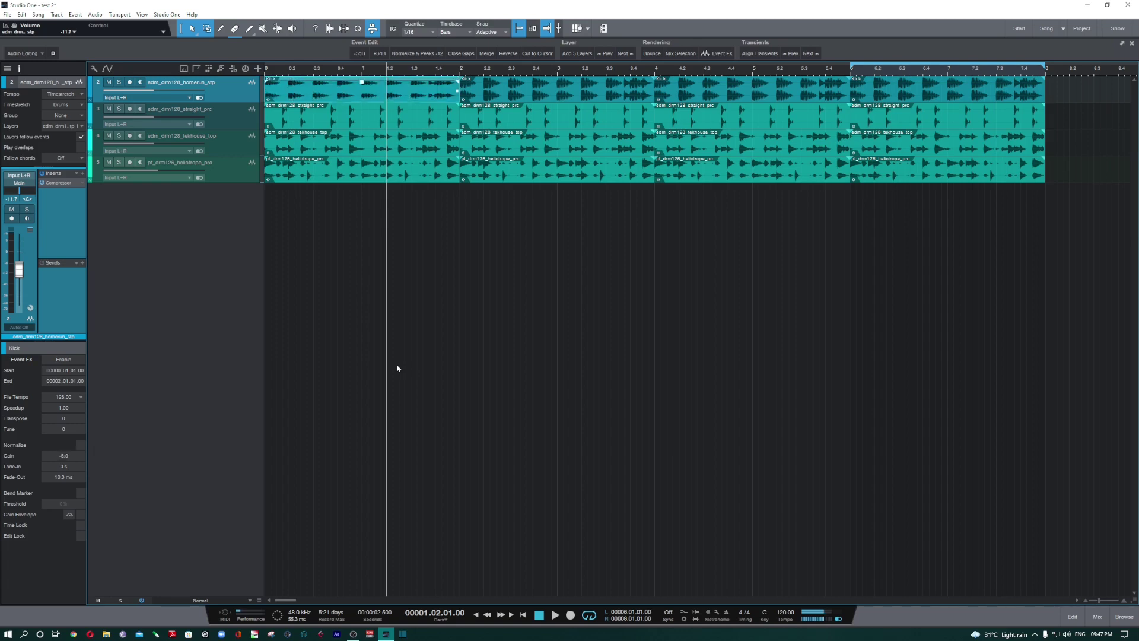
pyautogui.press('=')
pyautogui.press('=')
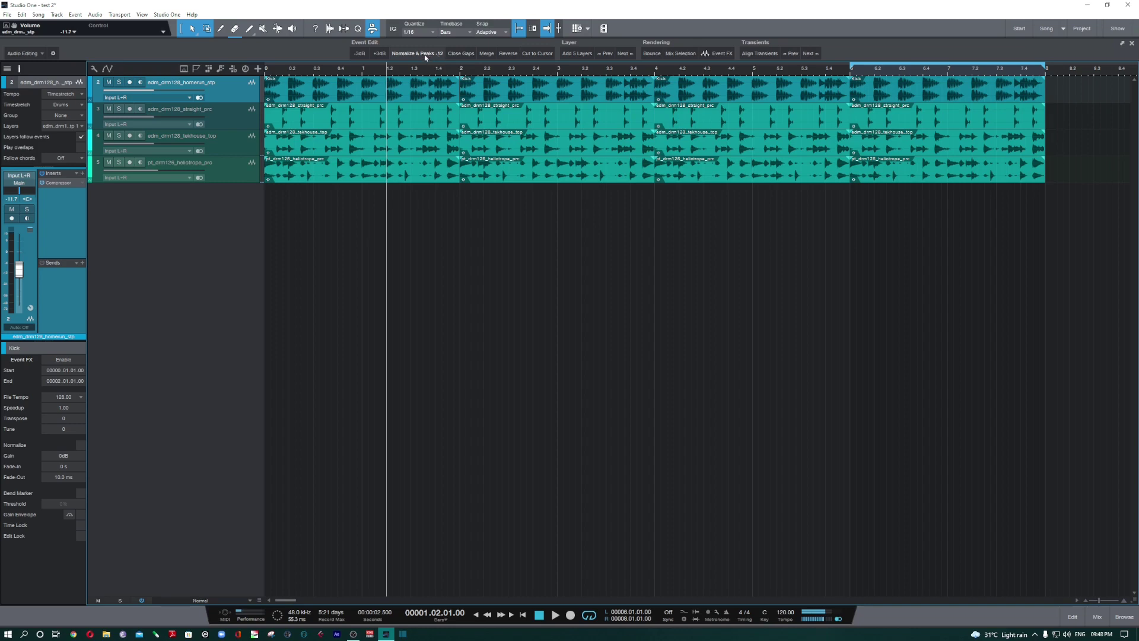
# Normalize the first Kick event with the Normalize & Peaks -12 macro and apply it again to restore the gain to 0 dB.
pyautogui.moveTo(407, 98)
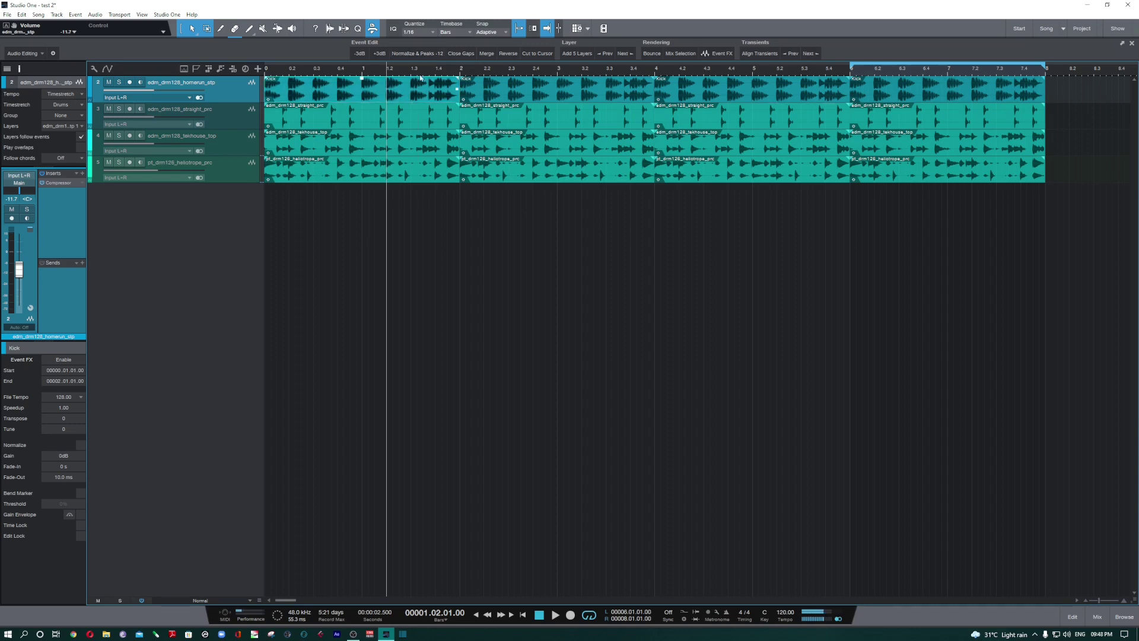
pyautogui.click(418, 54)
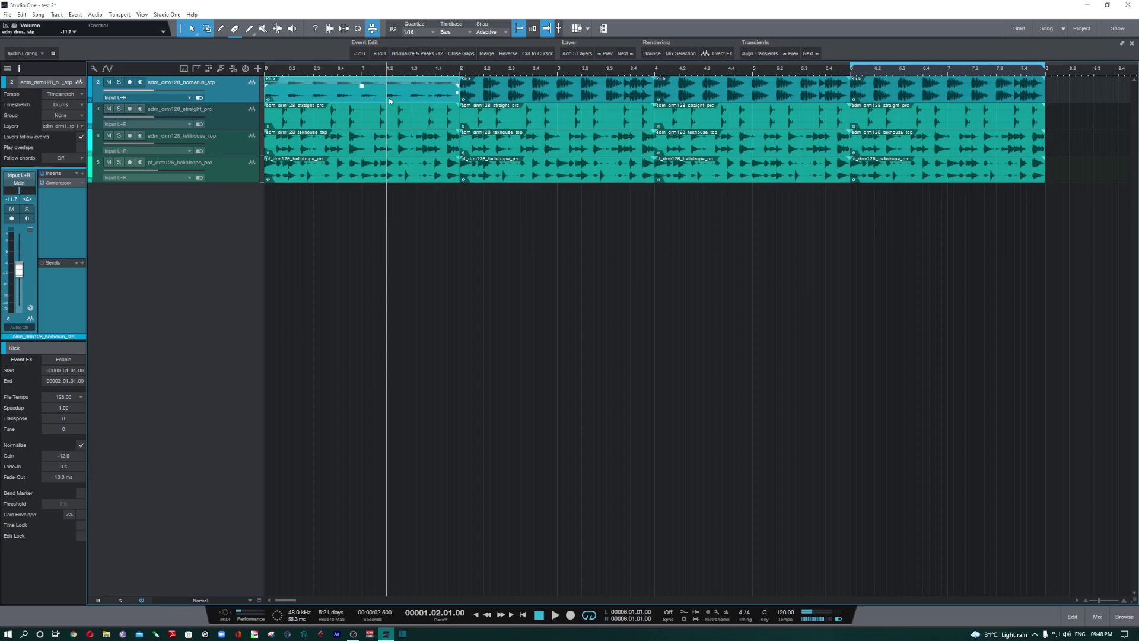
pyautogui.click(412, 54)
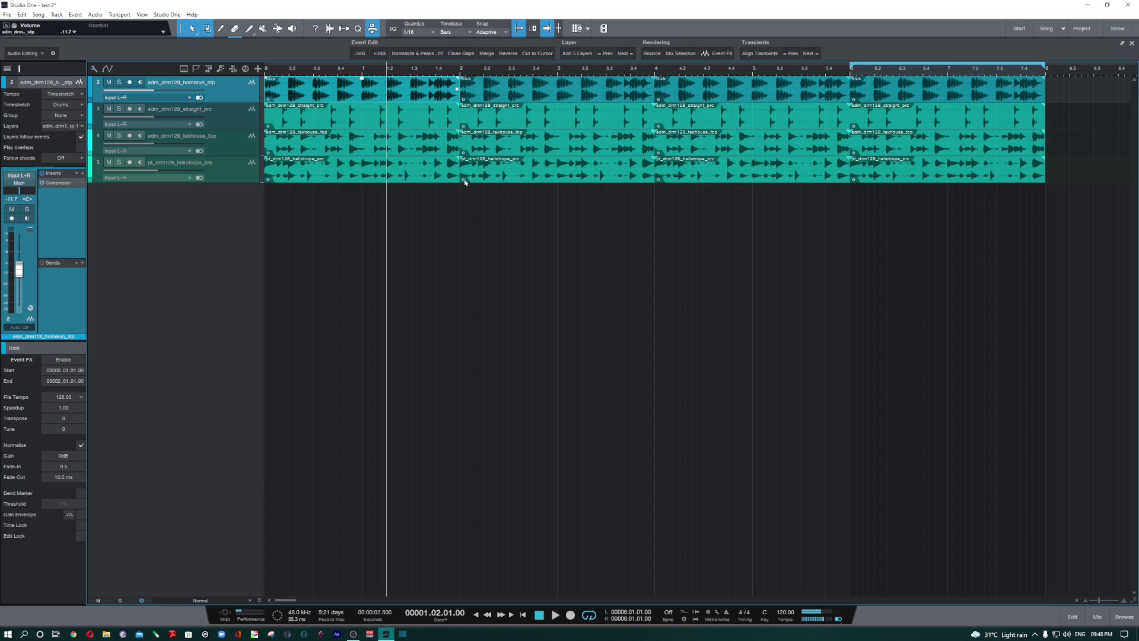
# Turn snapping off, open a small gap at bar 2 between the first two Kick events and select both.
pyautogui.scroll(5, 465, 183)
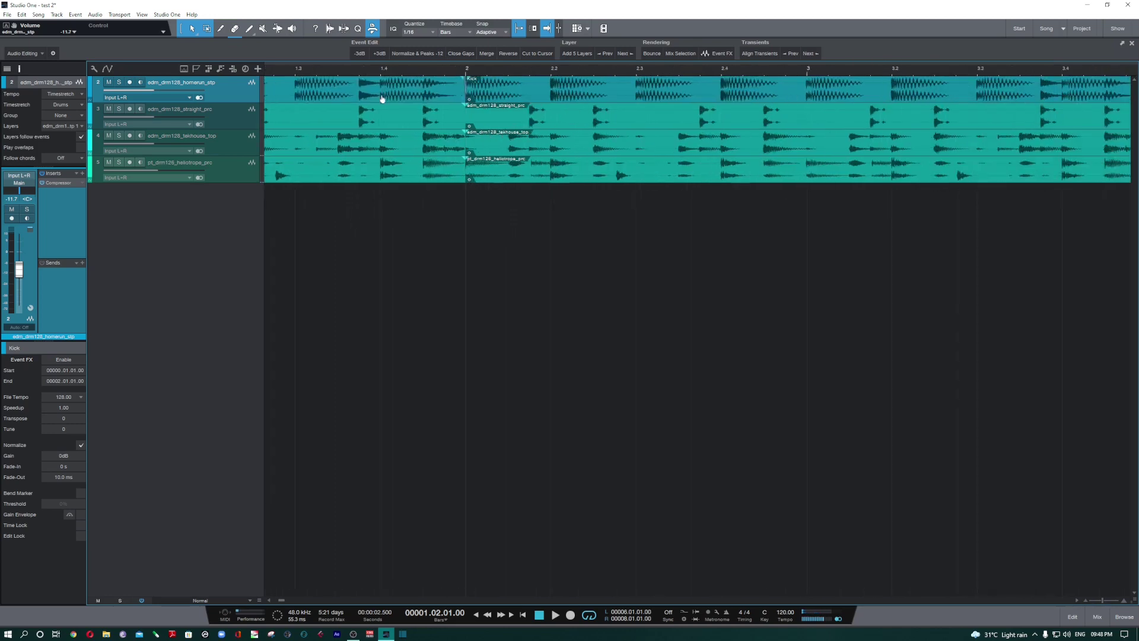
pyautogui.click(519, 27)
pyautogui.moveTo(626, 93); pyautogui.dragTo(639, 93)
pyautogui.click(560, 95)
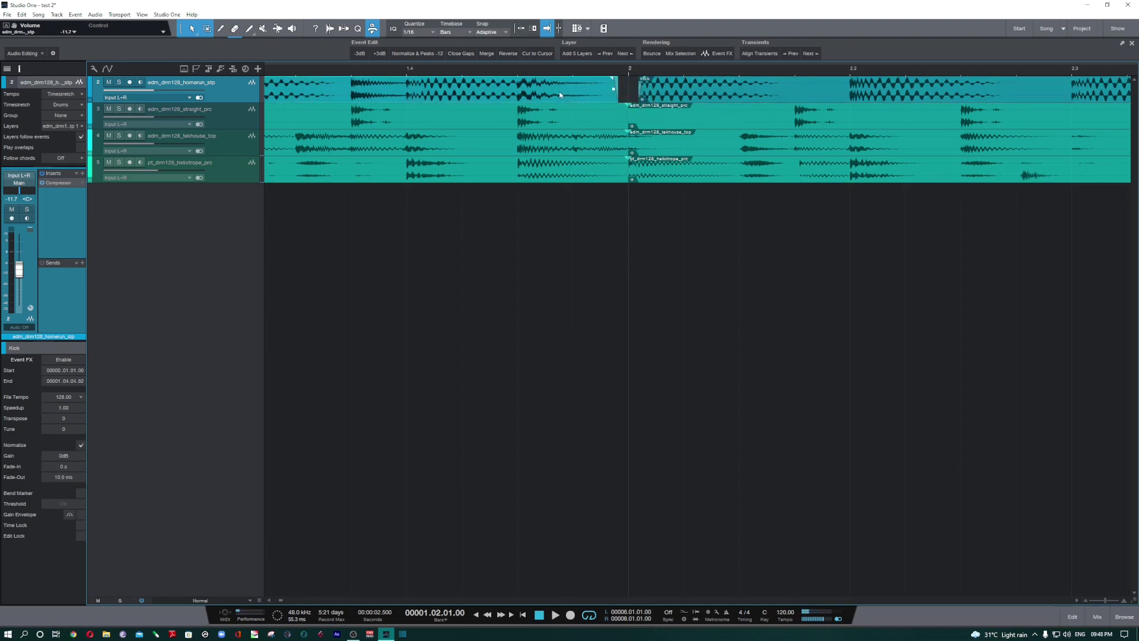
pyautogui.click(690, 100)
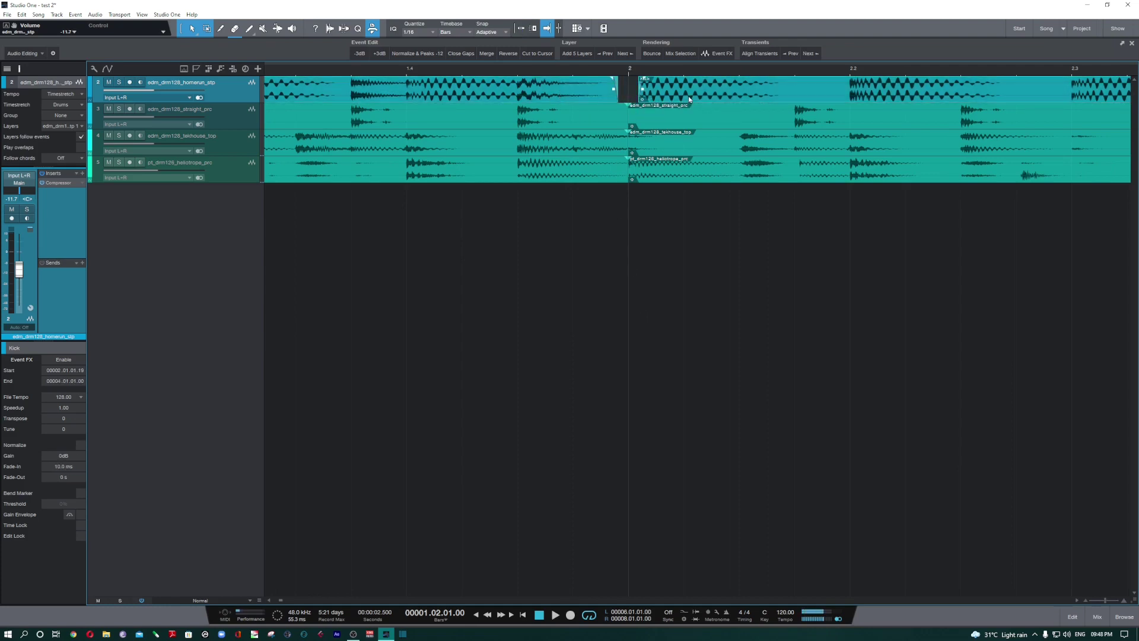
# Close the gap between the two selected Kick events with the Close Gaps macro and quantize them to the grid.
pyautogui.click(460, 53)
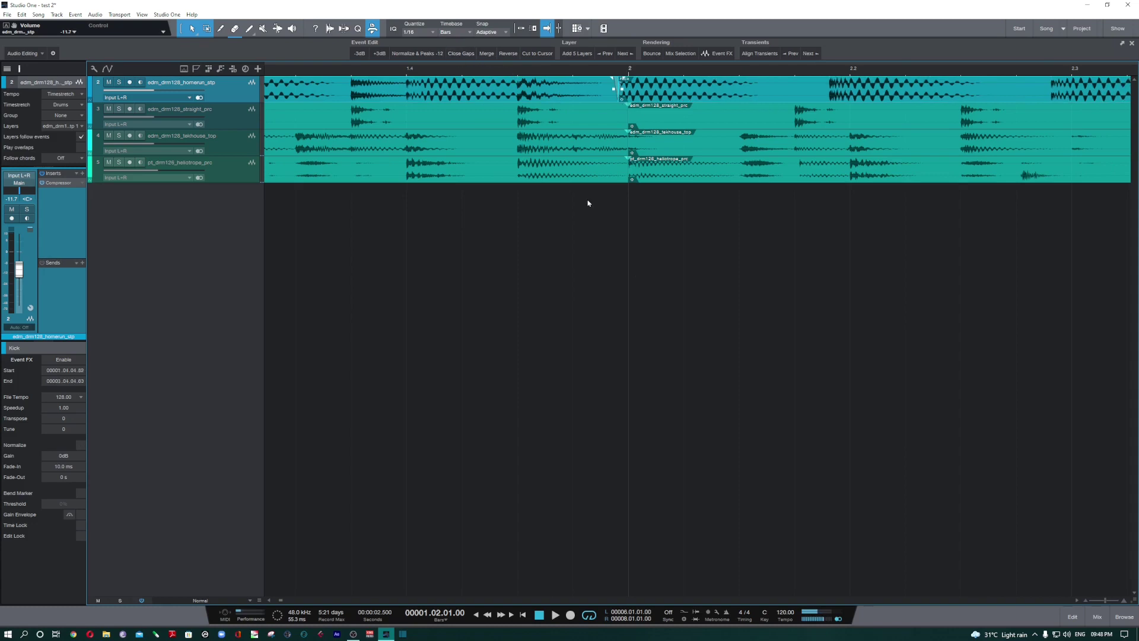
pyautogui.scroll(-4, 669, 124)
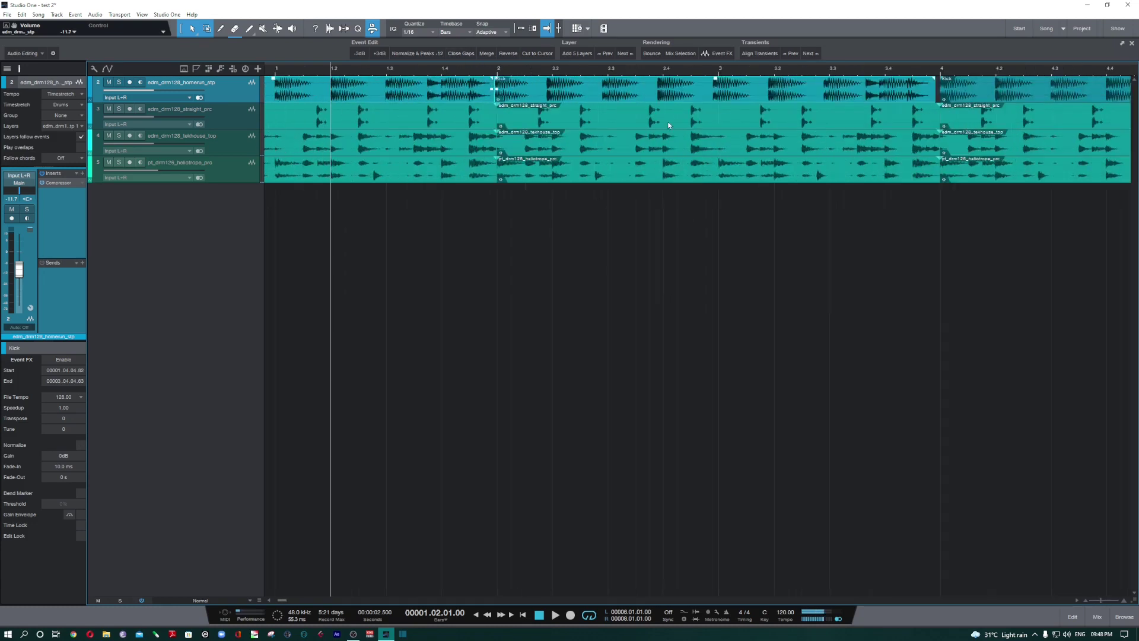
pyautogui.press('q')
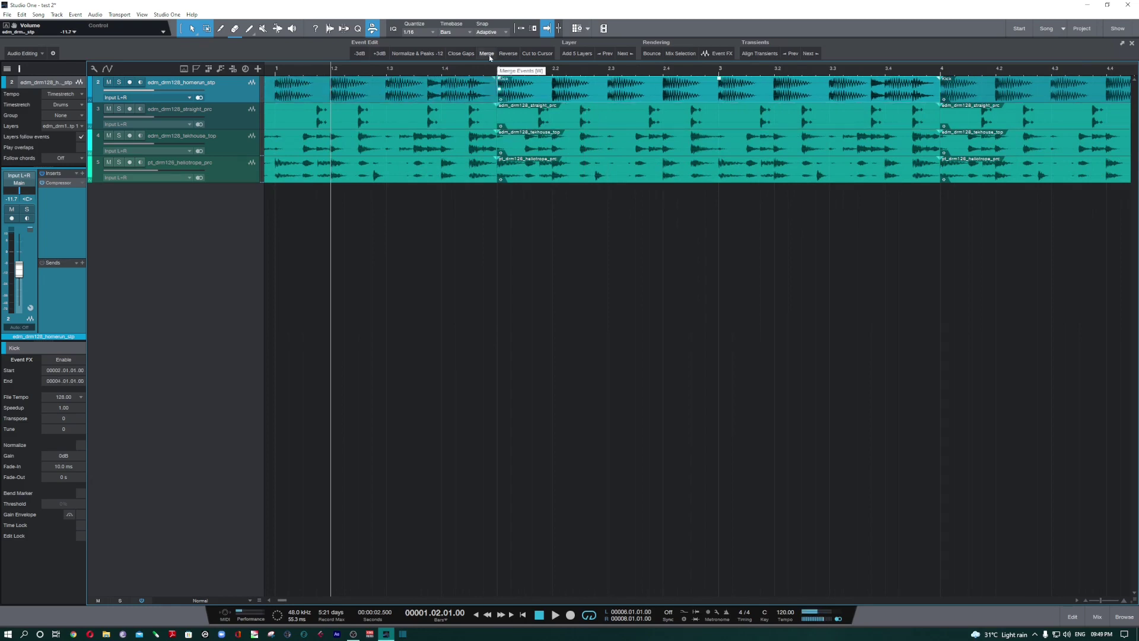
# Try the Merge macro on the selected Kick events and undo it.
pyautogui.click(488, 53)
pyautogui.scroll(-3, 477, 125)
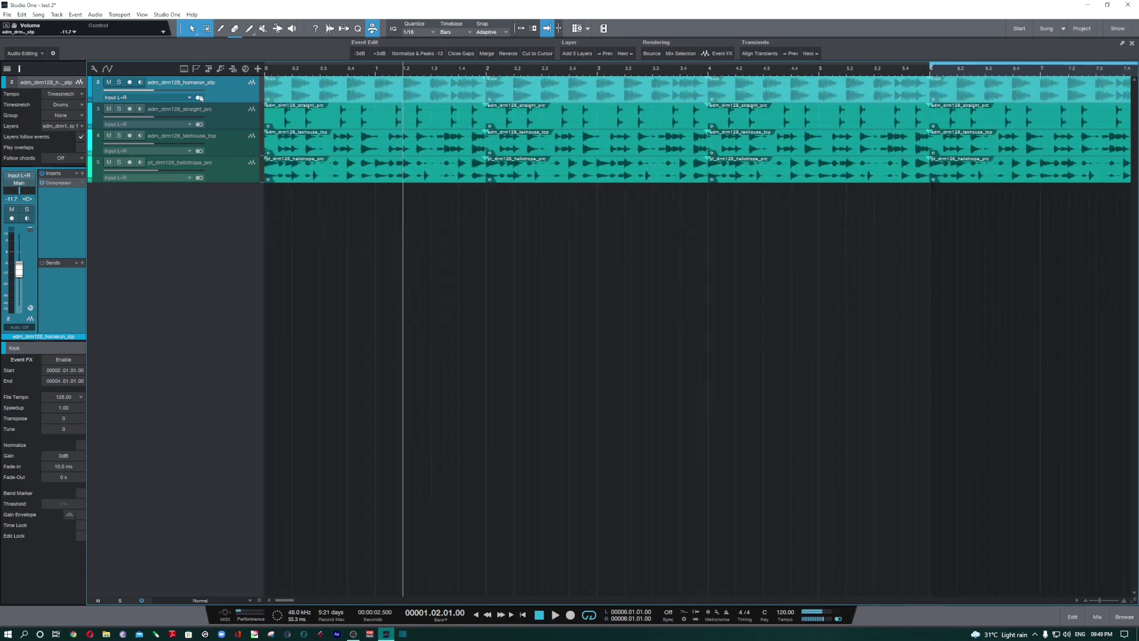
pyautogui.hotkey('ctrl', 'z')
# Split all the Kick events on the edm_drm128_homerun_stp track into slices with Split at Grid.
pyautogui.click(390, 95)
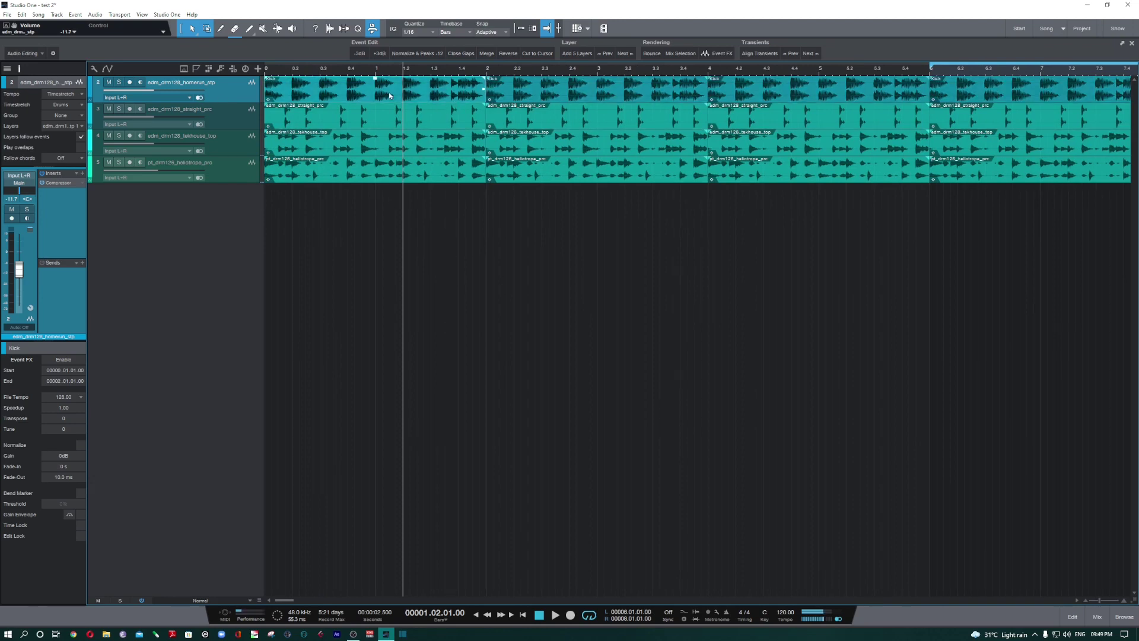
pyautogui.rightClick(309, 97)
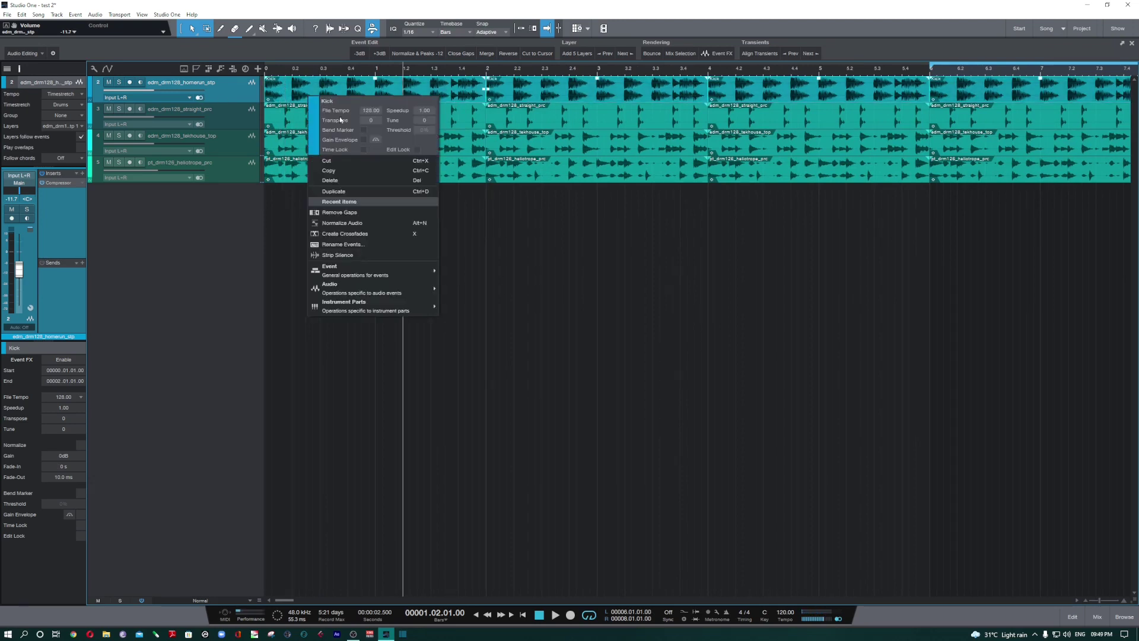
pyautogui.moveTo(416, 280)
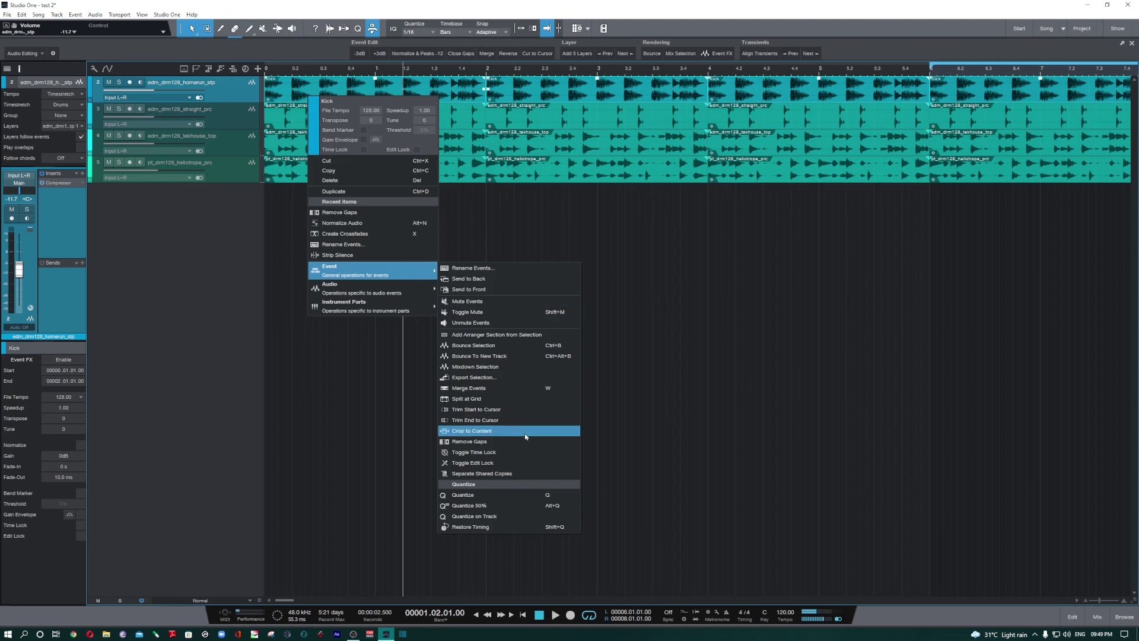
pyautogui.click(537, 404)
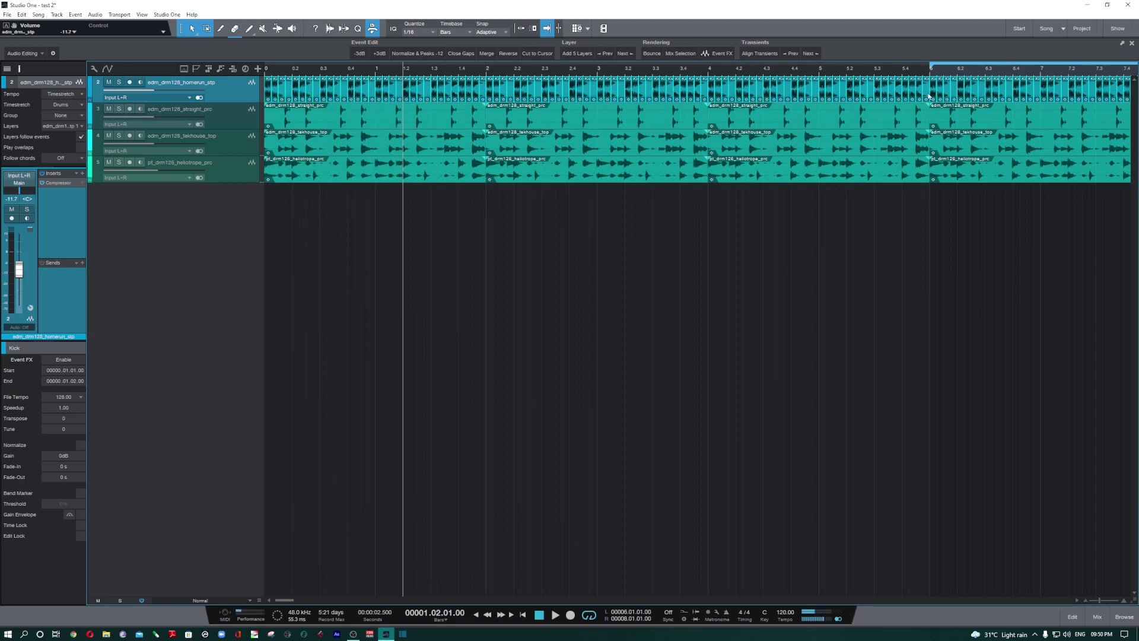
# Merge the Kick slices into a single audio part and try moving it along the timeline.
pyautogui.press('w')
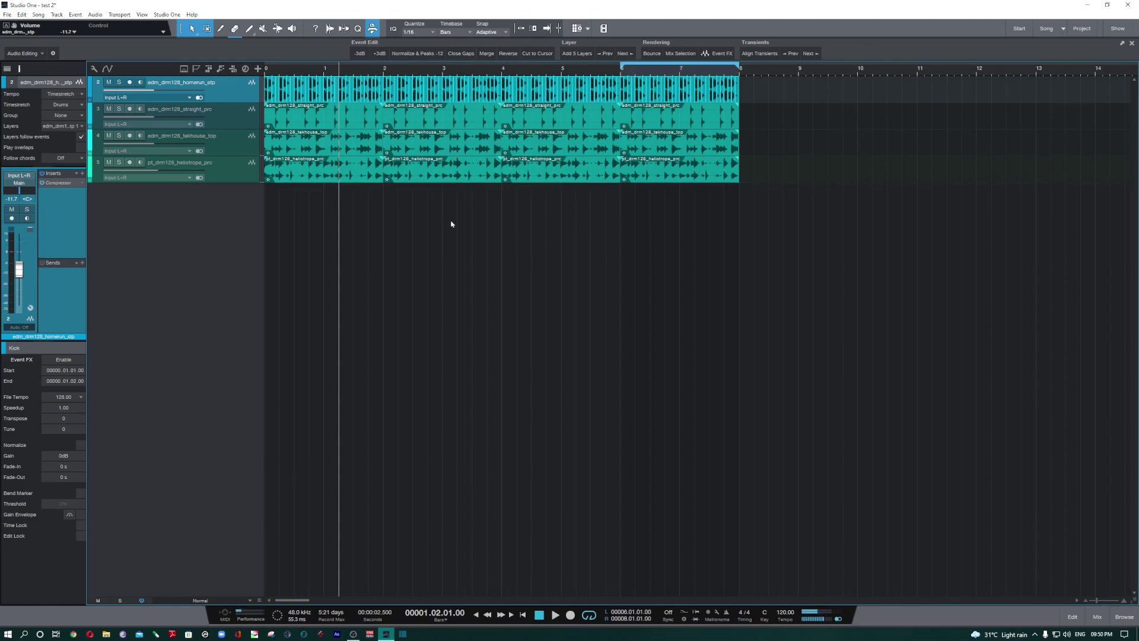
pyautogui.press('g')
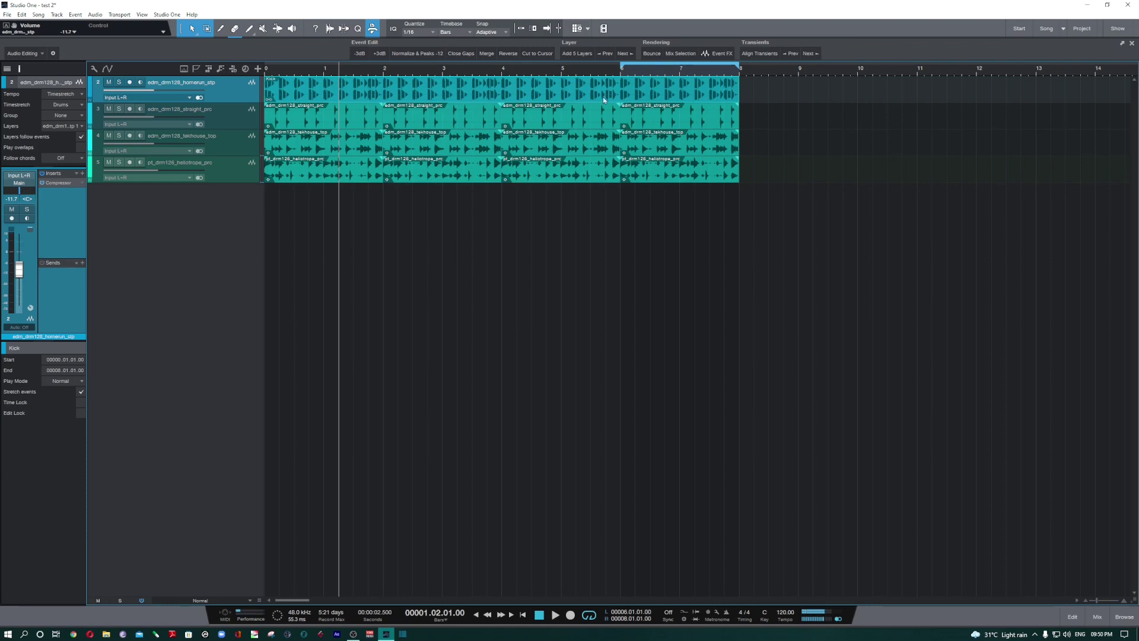
pyautogui.moveTo(437, 94); pyautogui.dragTo(525, 102)
pyautogui.hotkey('ctrl', 'z')
# Enlarge the Kick track, open the merged part in the audio editor and examine its individual slices around beat 6.2.
pyautogui.moveTo(254, 103); pyautogui.dragTo(261, 228)
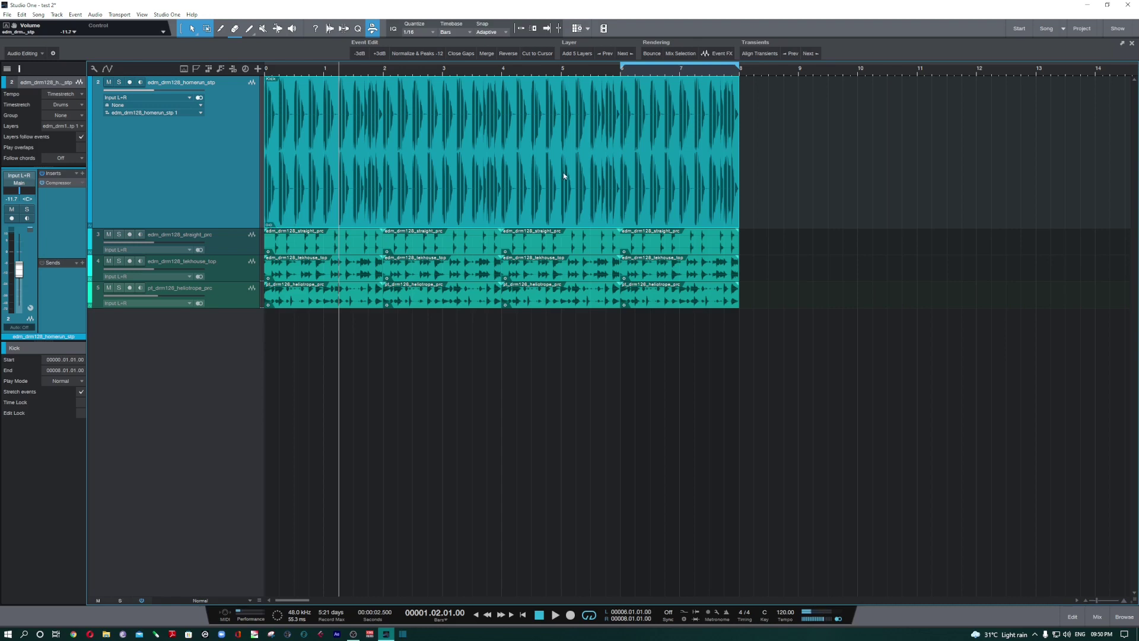
pyautogui.doubleClick(489, 185)
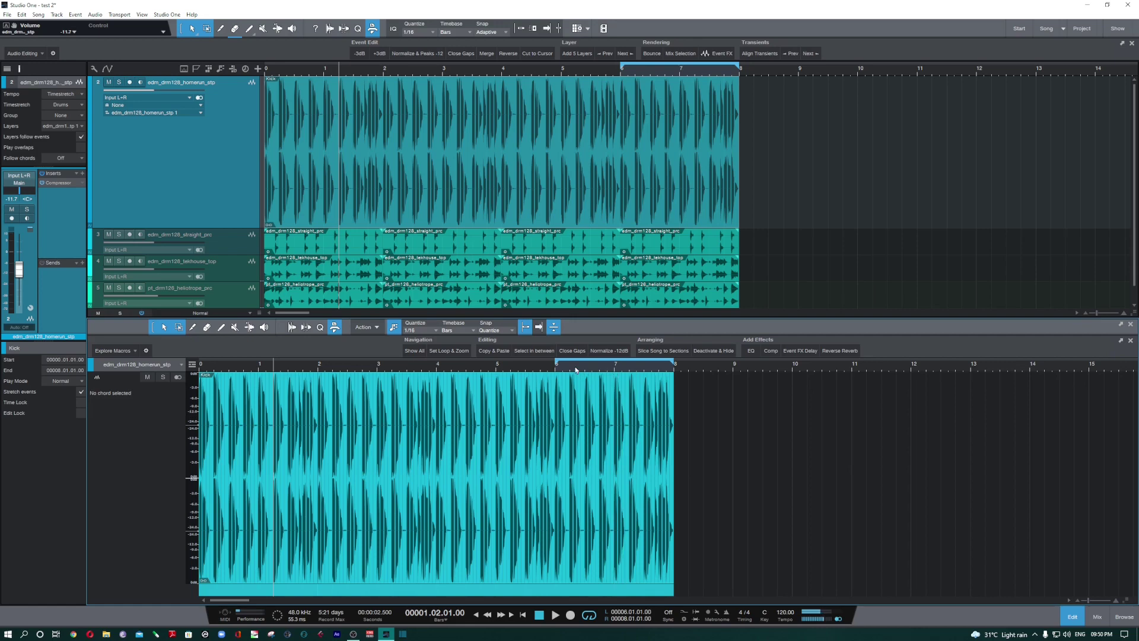
pyautogui.scroll(4, 574, 393)
pyautogui.scroll(5, 574, 393)
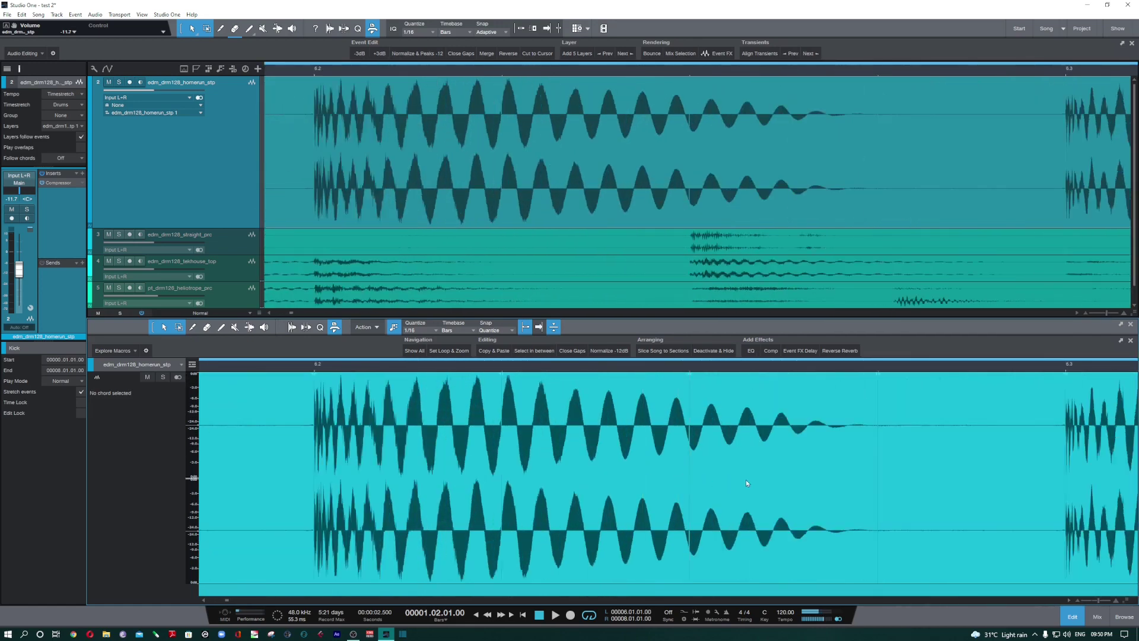
pyautogui.click(746, 479)
pyautogui.click(603, 480)
pyautogui.click(913, 482)
pyautogui.click(626, 483)
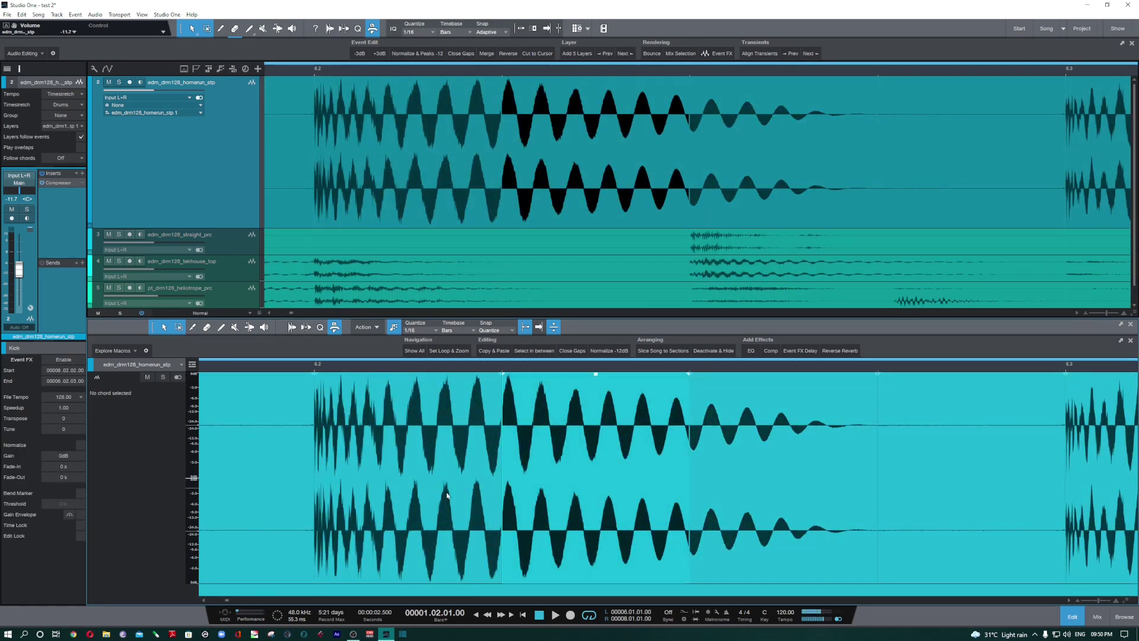
pyautogui.click(438, 495)
# Hide the editor's macro toolbar, close the audio editor and restore the full arrangement view.
pyautogui.click(1130, 339)
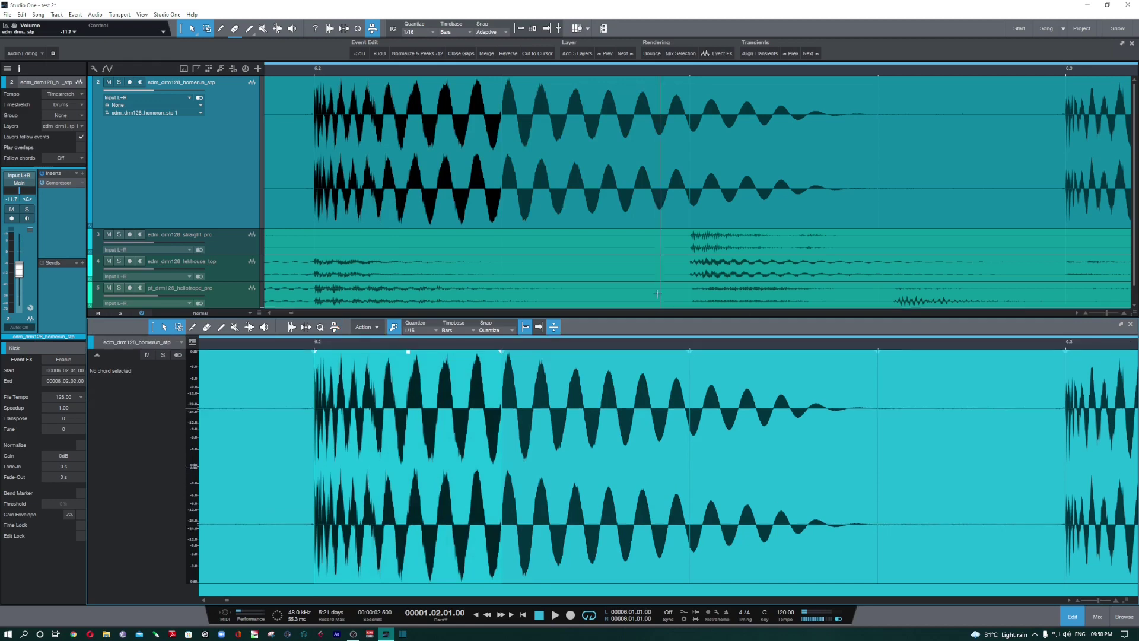
pyautogui.press('F2')
pyautogui.hotkey('shift', 'z')
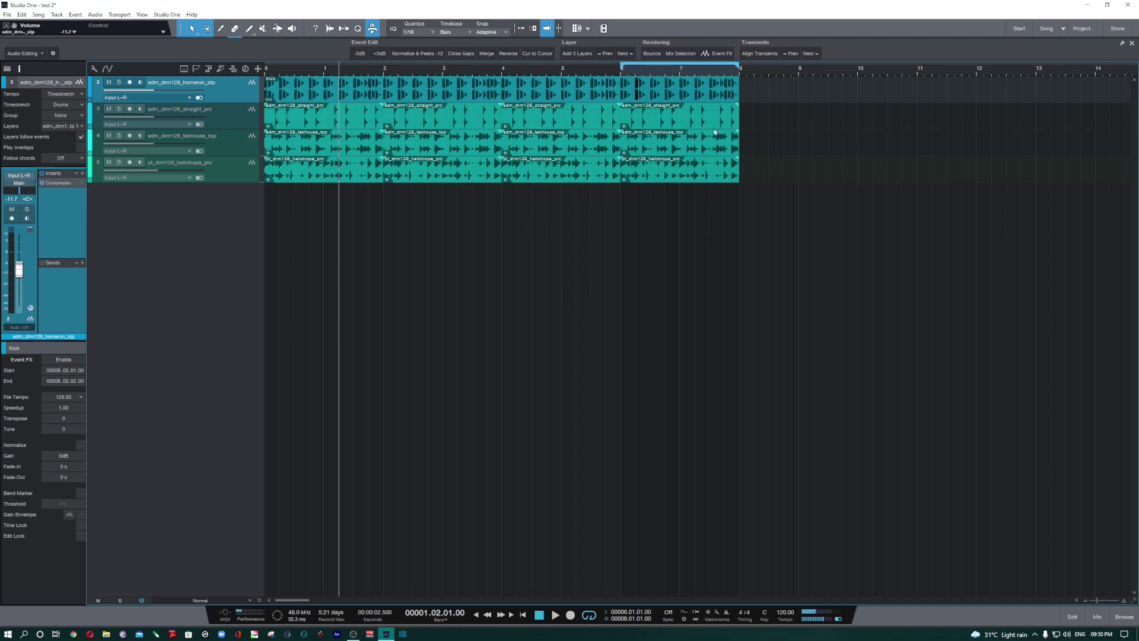
# Toggle the zoom from the Global macro page and return to the Audio Editing page.
pyautogui.click(26, 53)
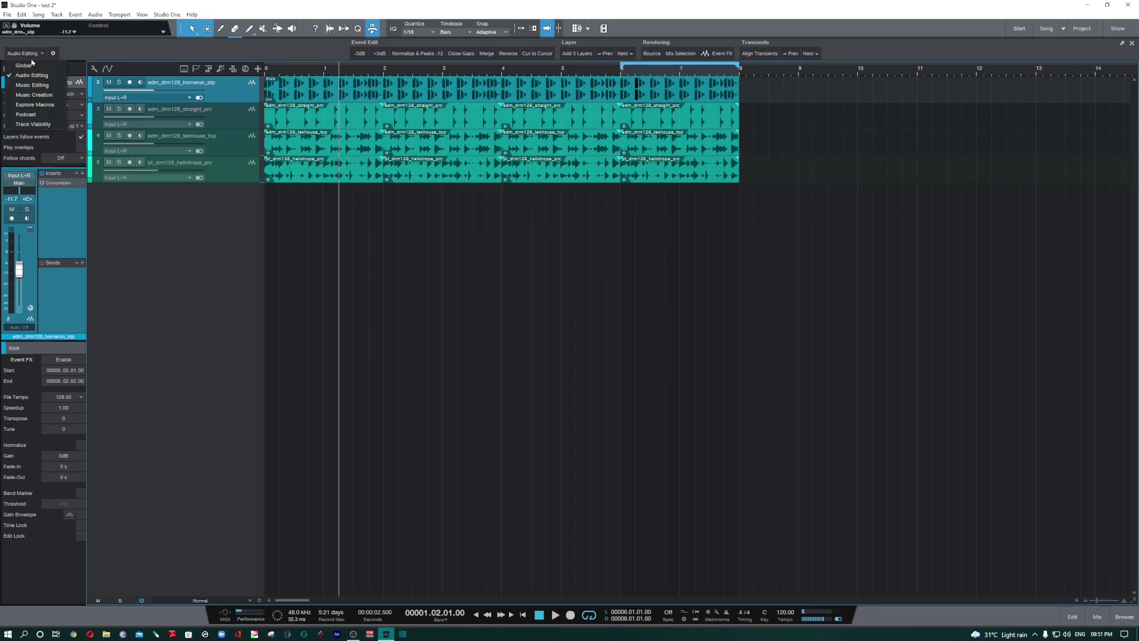
pyautogui.click(23, 64)
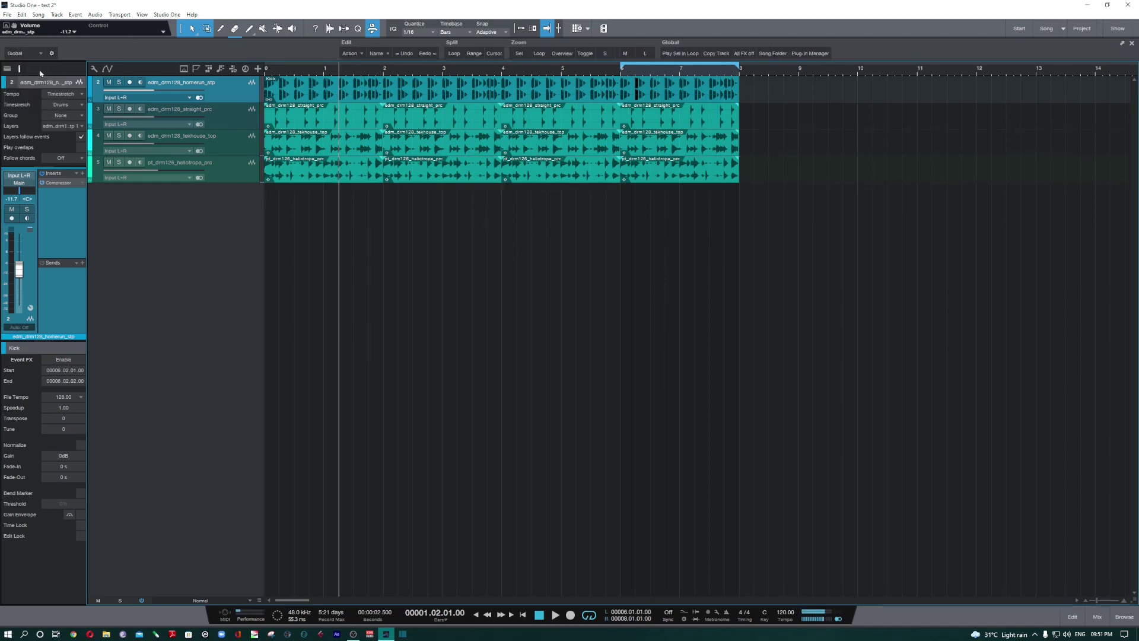
pyautogui.click(583, 55)
pyautogui.click(582, 54)
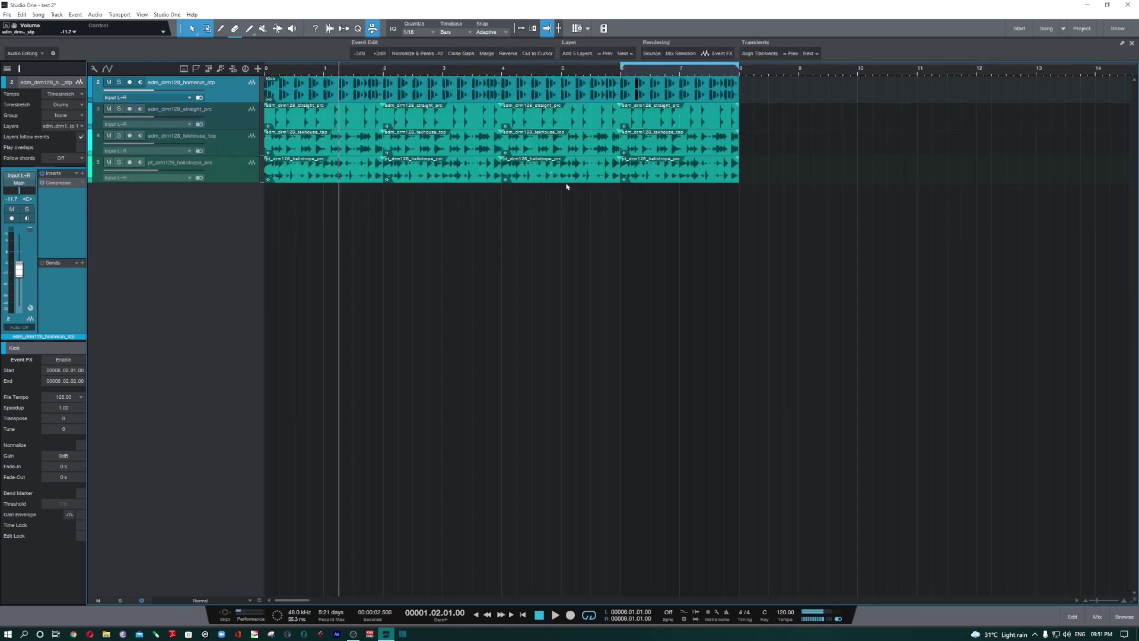
# Undo the merging and splitting of the Kick events to restore the four original events.
pyautogui.hotkey('ctrl', 'z')
pyautogui.hotkey('ctrl', 'z')
pyautogui.hotkey('ctrl', 'z')
pyautogui.hotkey('ctrl', 'z')
pyautogui.hotkey('ctrl', 'z')
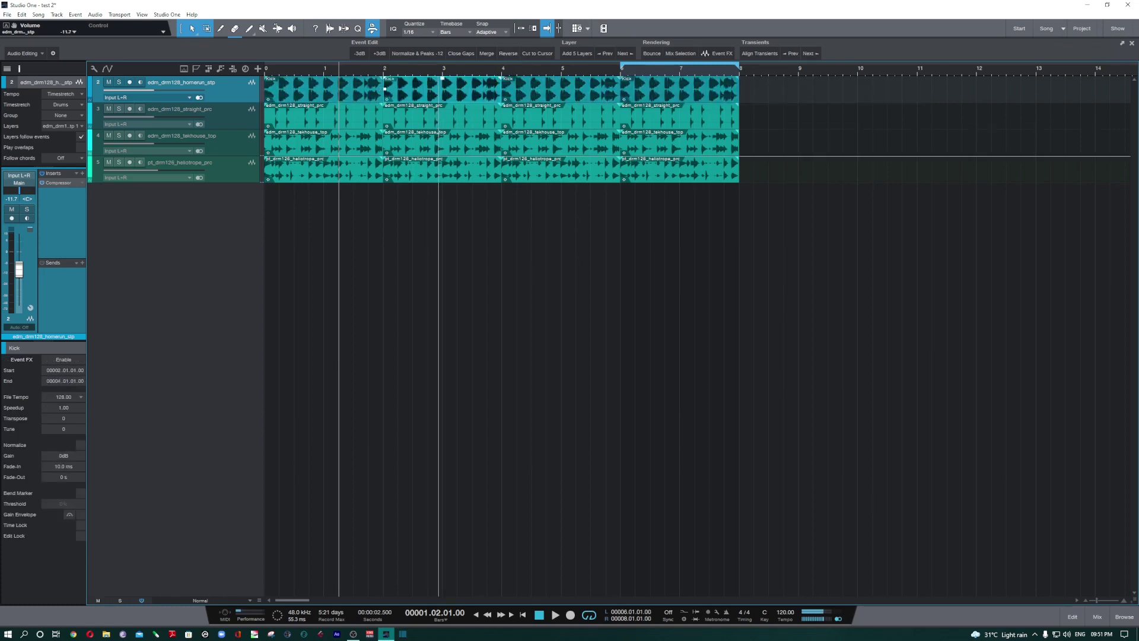
# Reverse the second edm_drm128_straight_prc event with the Reverse macro and play it back.
pyautogui.click(478, 104)
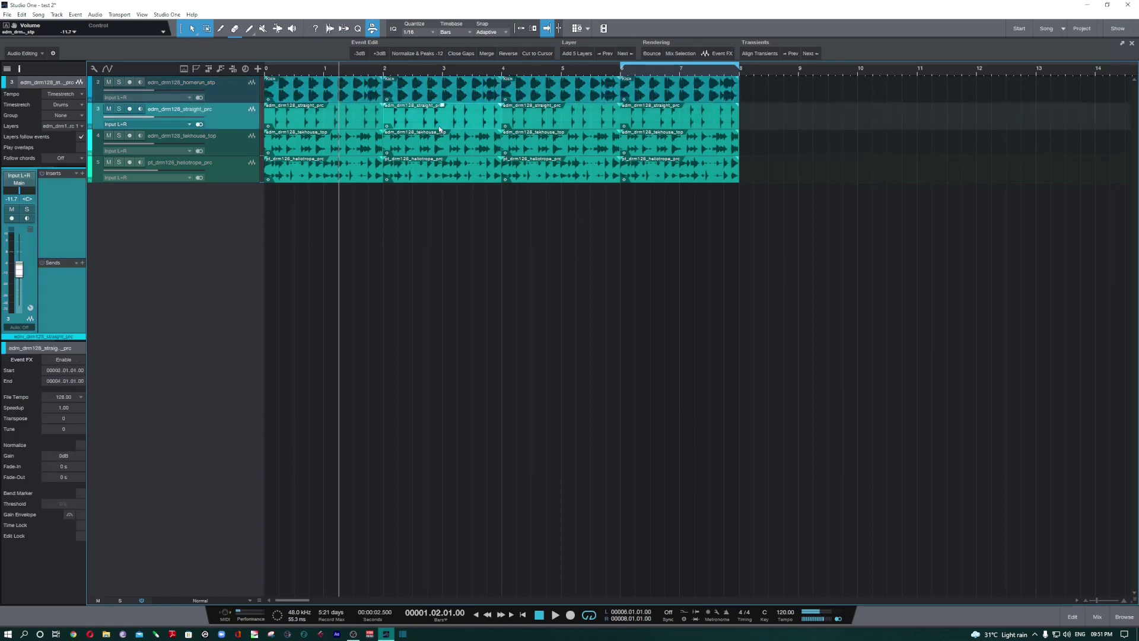
pyautogui.click(505, 55)
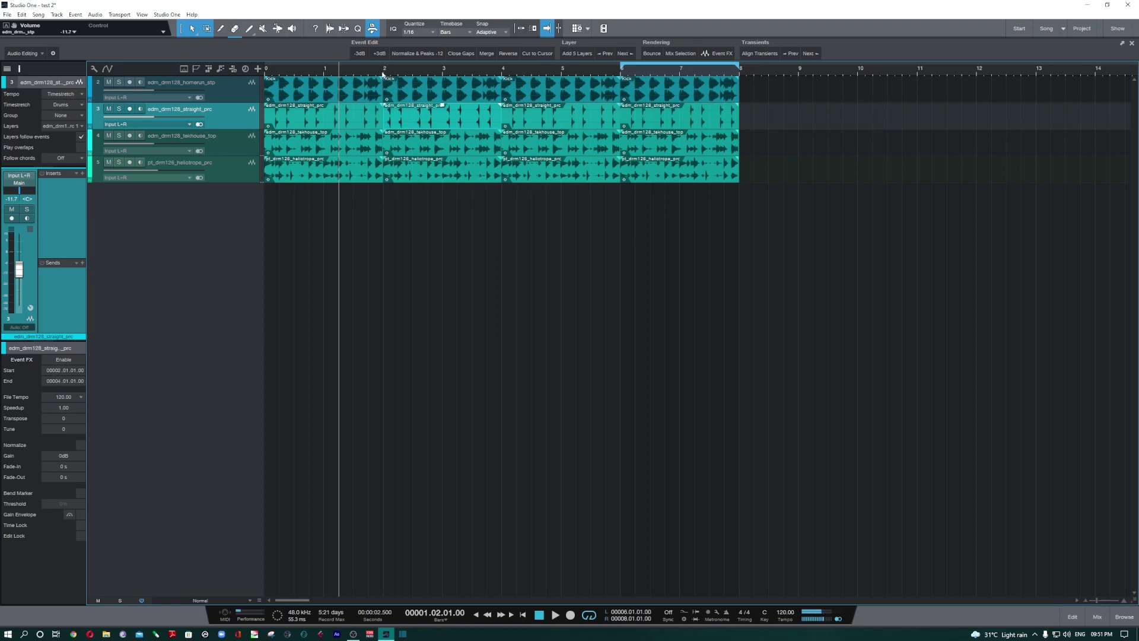
pyautogui.press('p')
pyautogui.press('space')
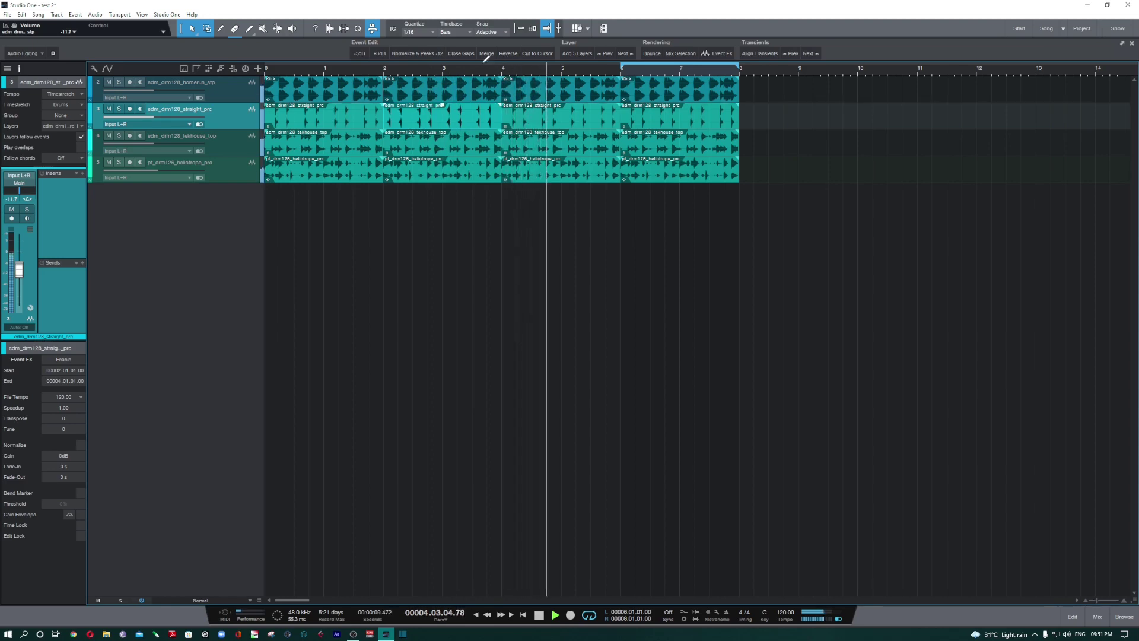
pyautogui.press('space')
# Apply the Reverse macro again to the second edm_drm128_straight_prc event and listen to it.
pyautogui.click(507, 54)
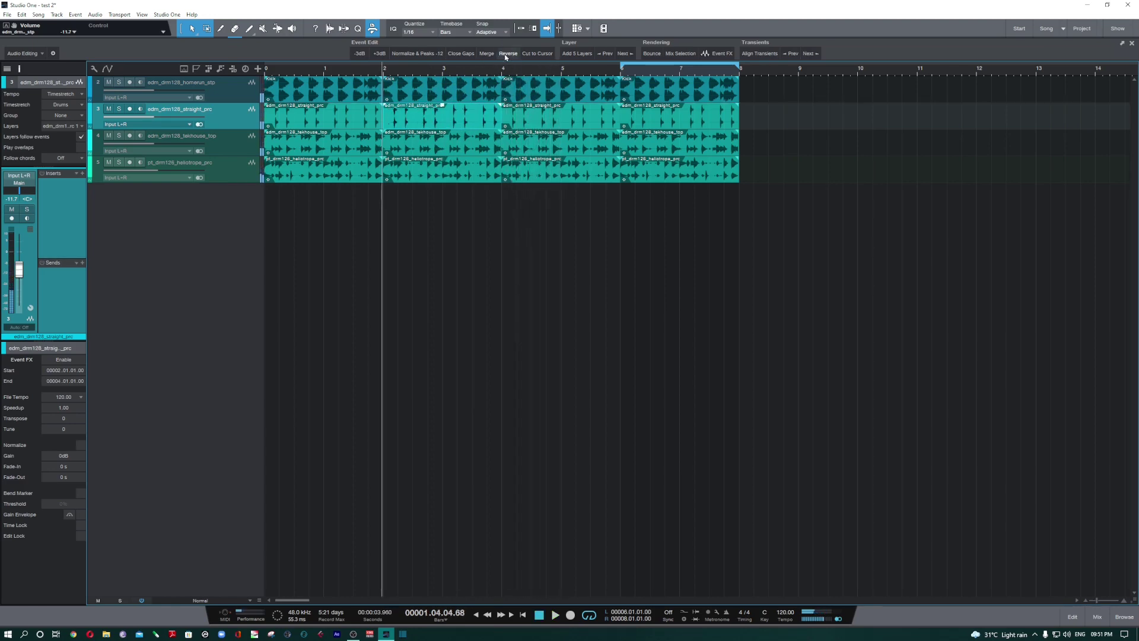
pyautogui.press('space')
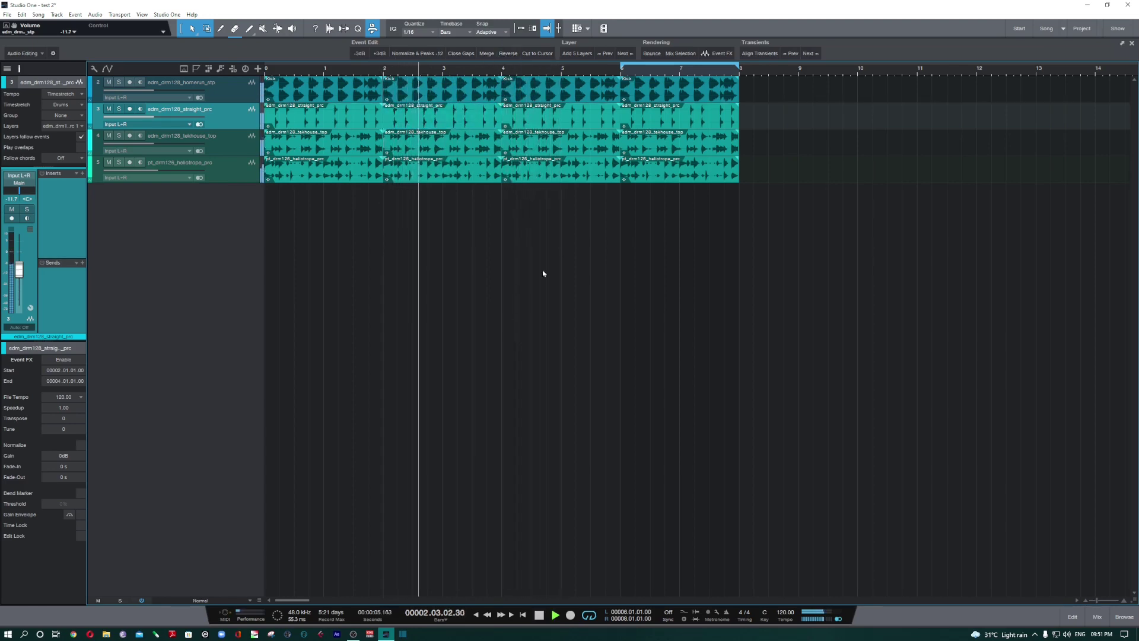
pyautogui.press('space')
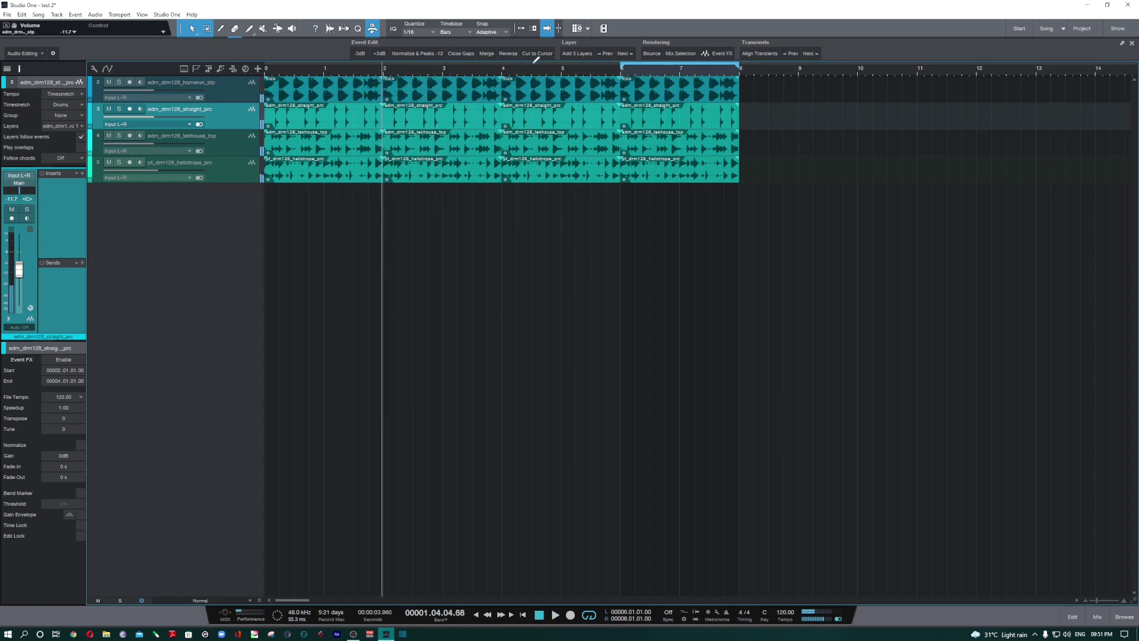
# Move the playback cursor into bar 2 and try the Cut to Cursor macro on the selected edm_drm128_straight_prc event.
pyautogui.press('space')
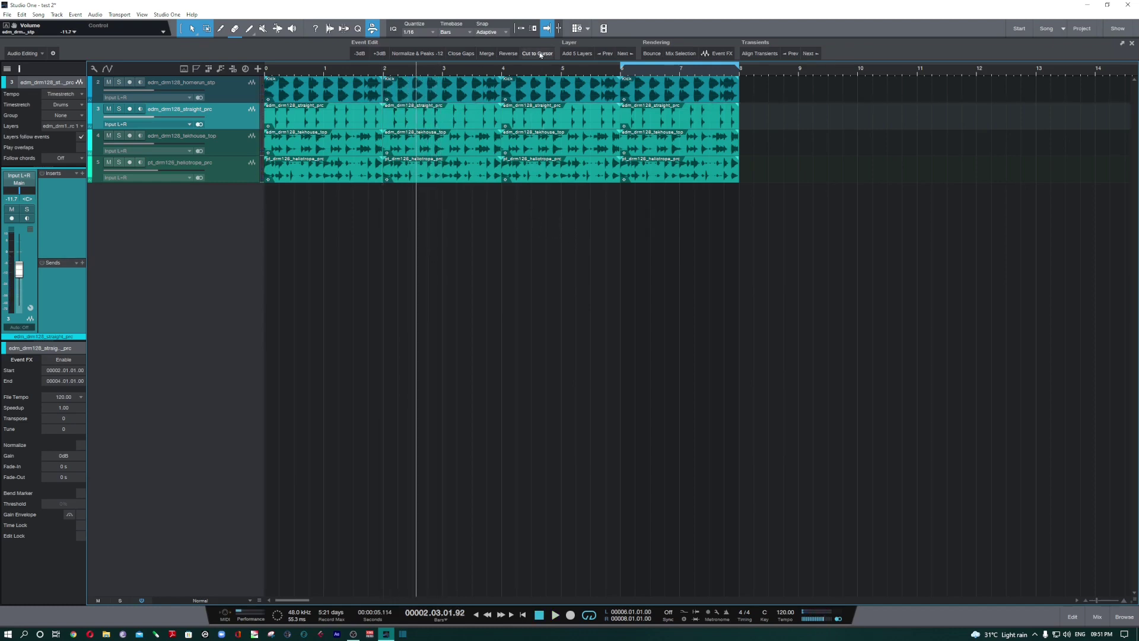
pyautogui.click(539, 53)
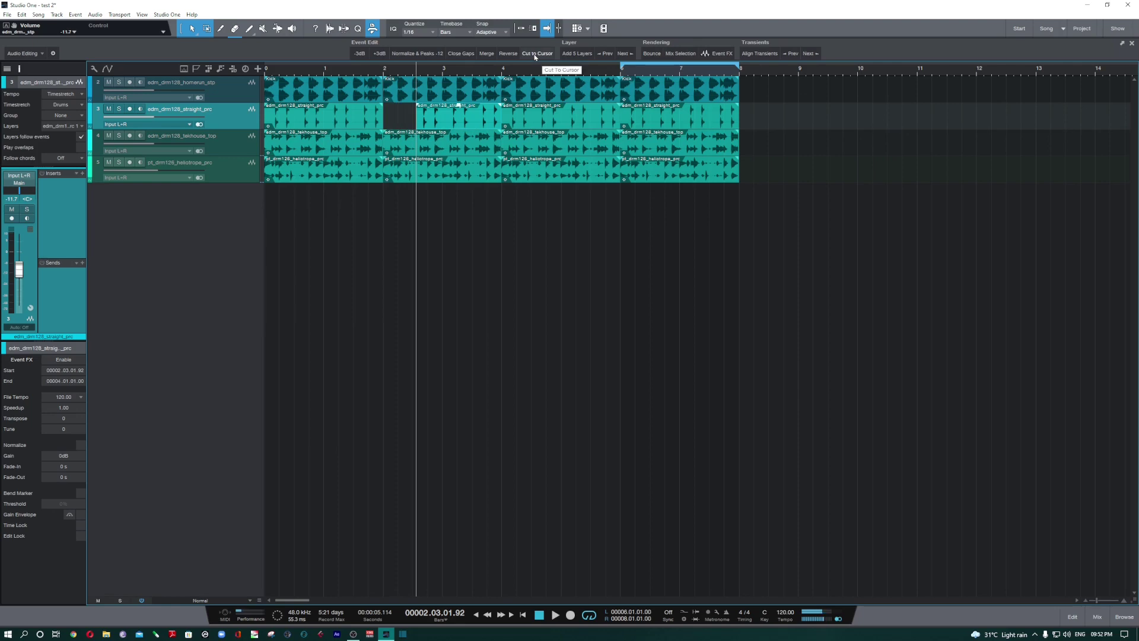
pyautogui.click(535, 53)
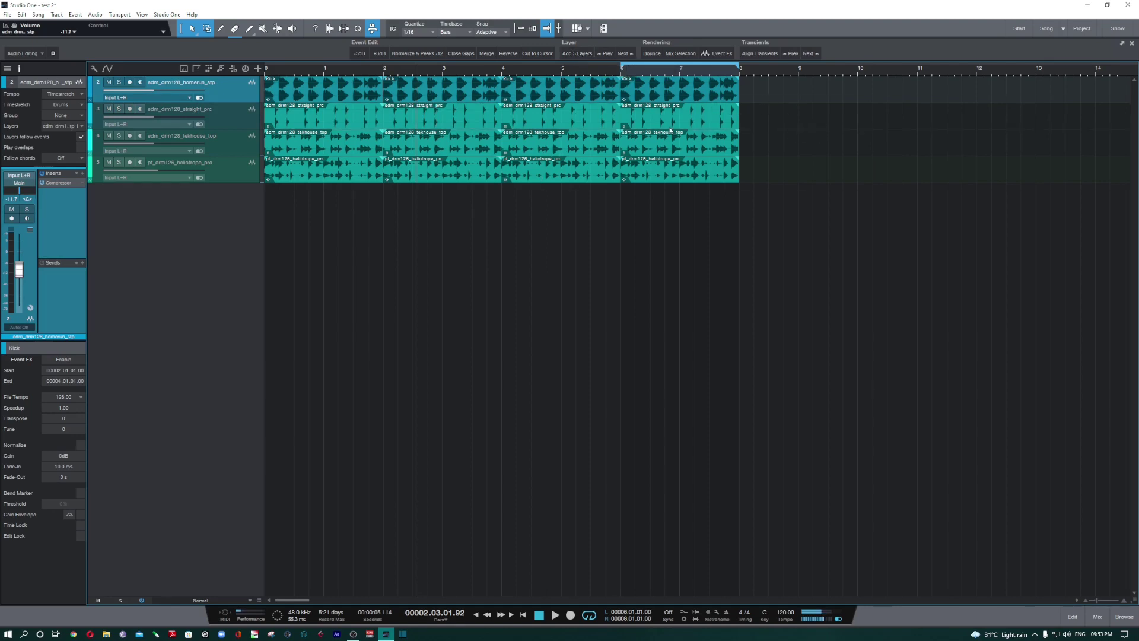
# Show the loop browser, mute the tekhouse_top and heliotrope_prc tracks and play the song from bar 6.
pyautogui.press('Down')
pyautogui.press('F5')
pyautogui.click(108, 136)
pyautogui.click(108, 162)
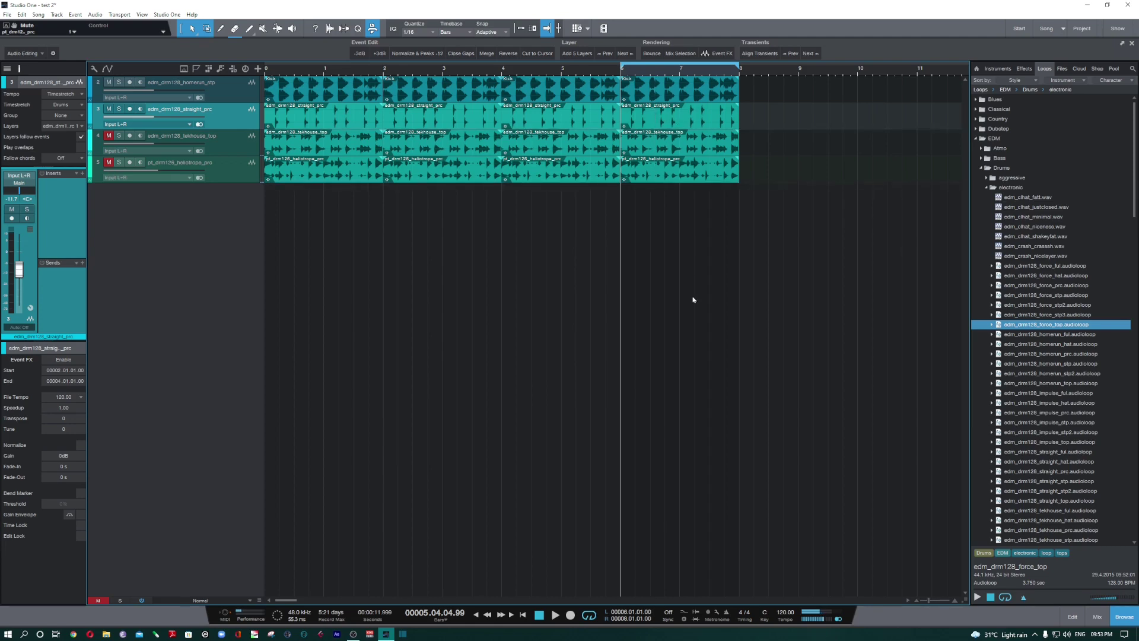
pyautogui.press('space')
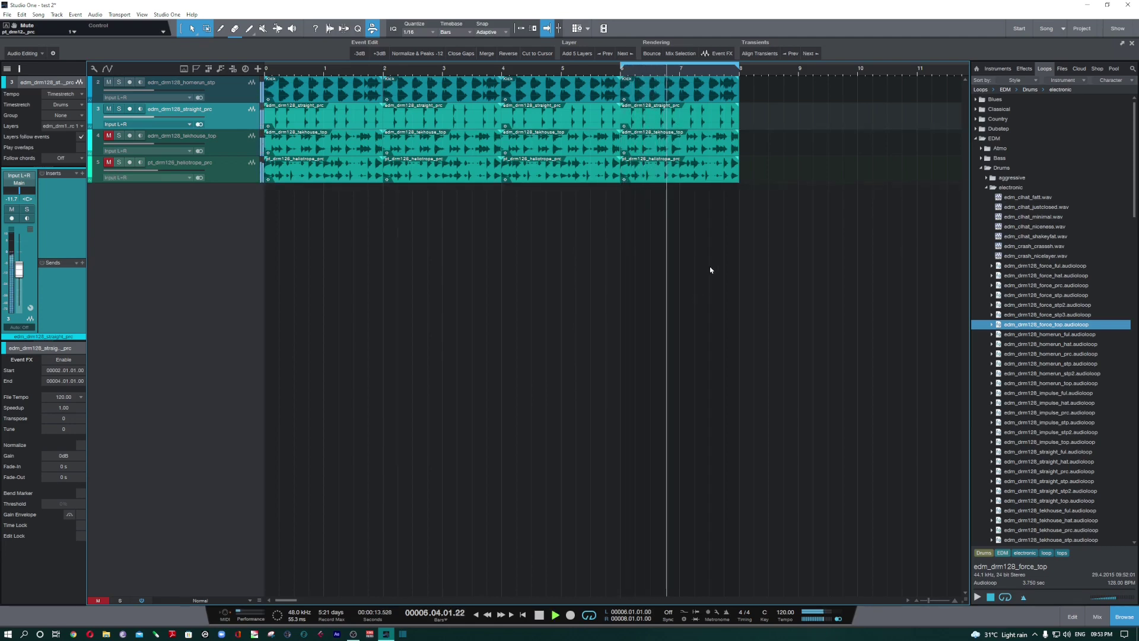
pyautogui.press('space')
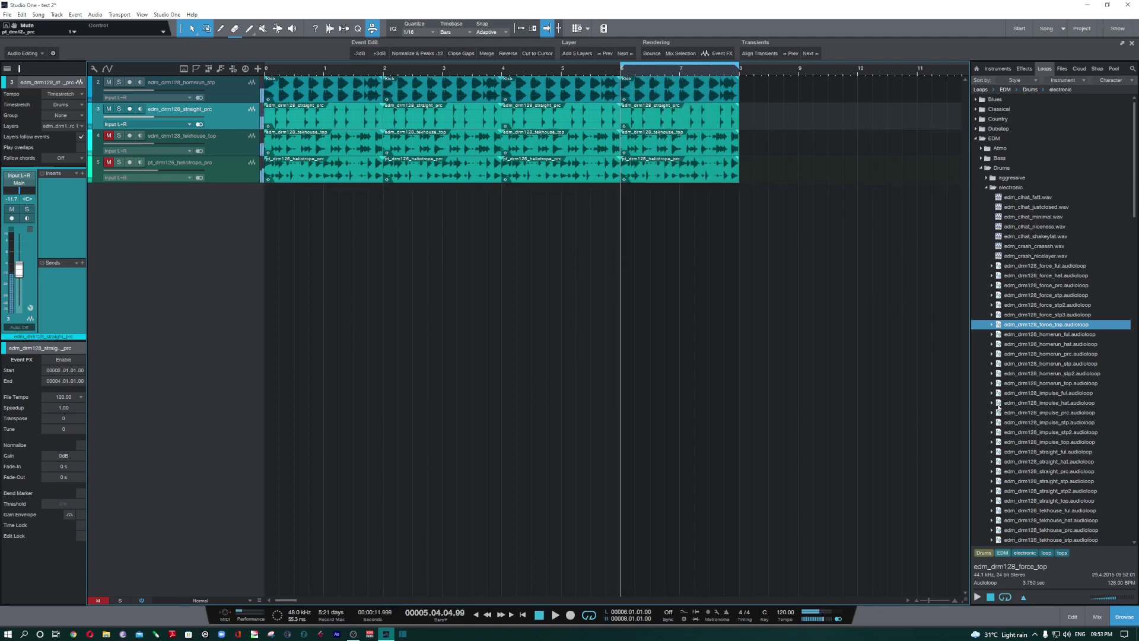
# Audition the homerun_stp2, impulse_stp2, straight_prc and tonky_prc loops in the electronic drums folder.
pyautogui.click(1060, 375)
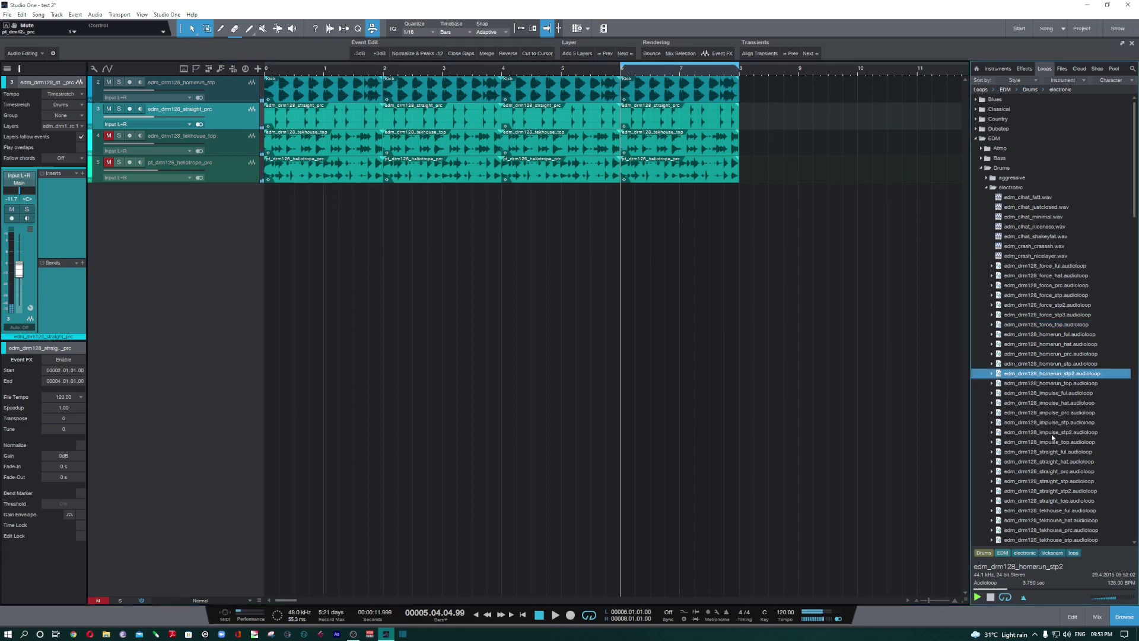
pyautogui.click(1058, 432)
pyautogui.click(1061, 472)
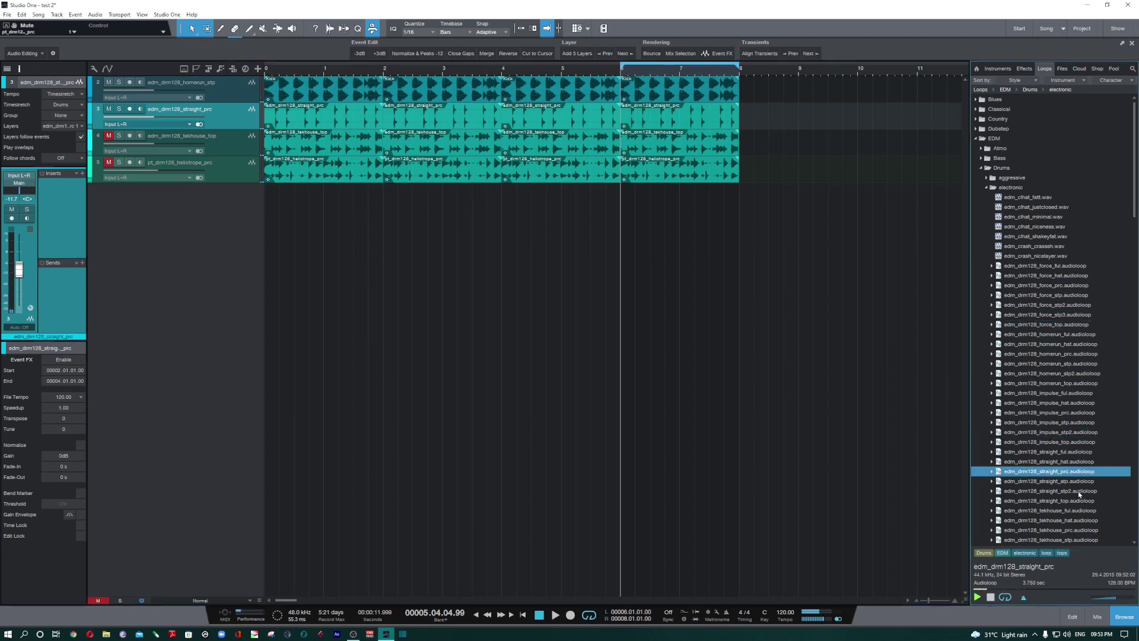
pyautogui.scroll(-2, 1068, 463)
pyautogui.scroll(-3, 1072, 435)
pyautogui.click(1062, 472)
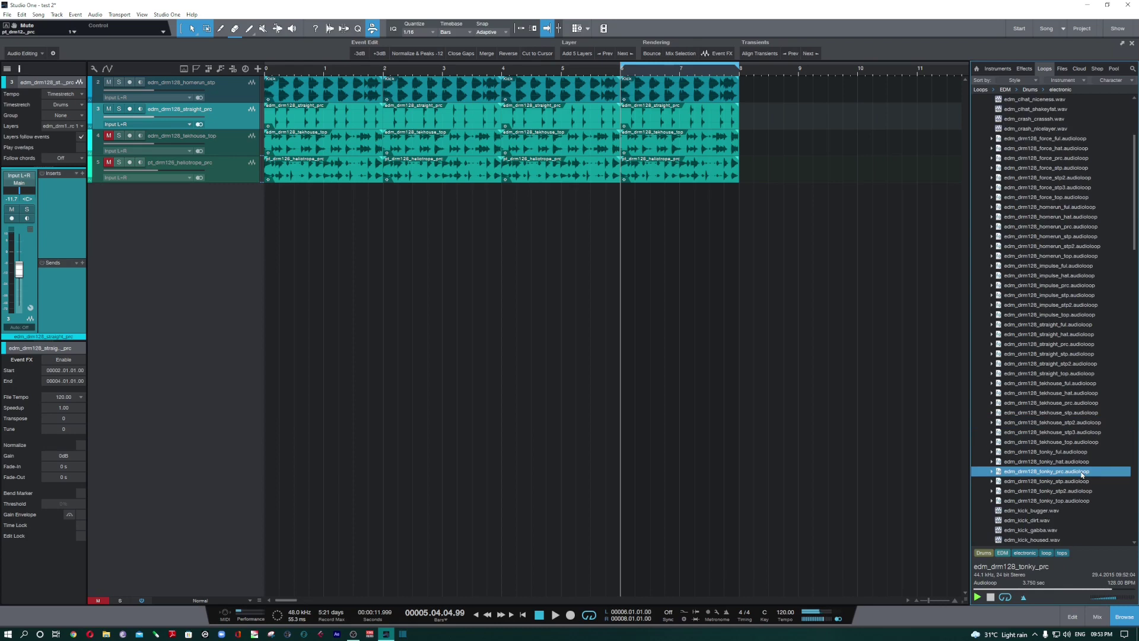
# Audition the force_ful, force_hat and force_prc loops and add edm_drm128_force_prc on a new track at bar 6.
pyautogui.click(1062, 140)
pyautogui.click(1065, 149)
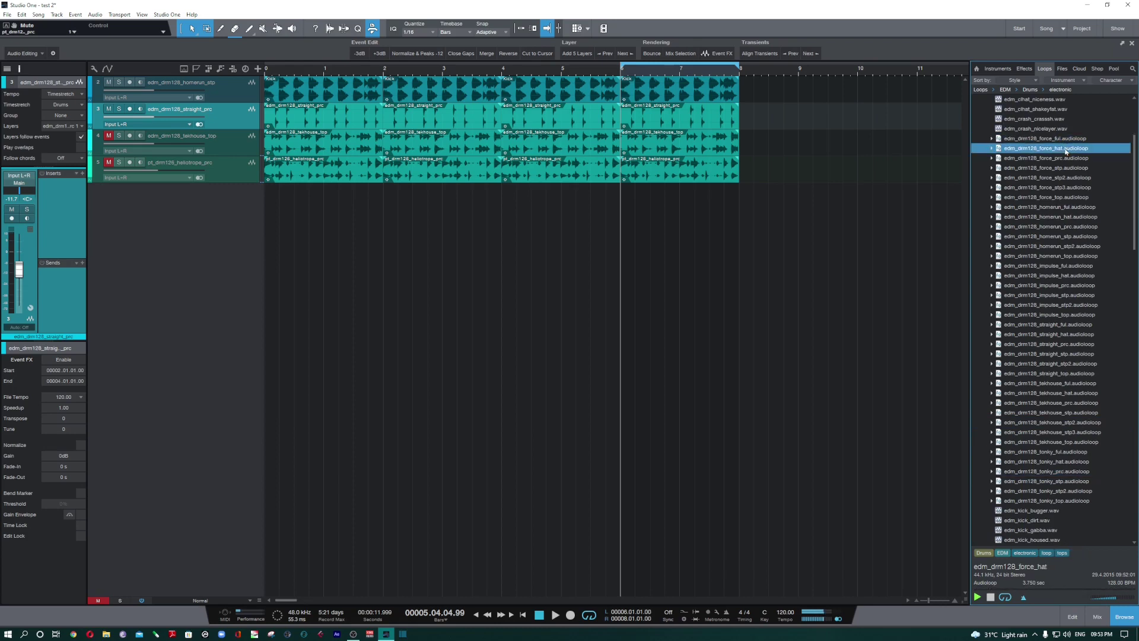
pyautogui.click(1075, 159)
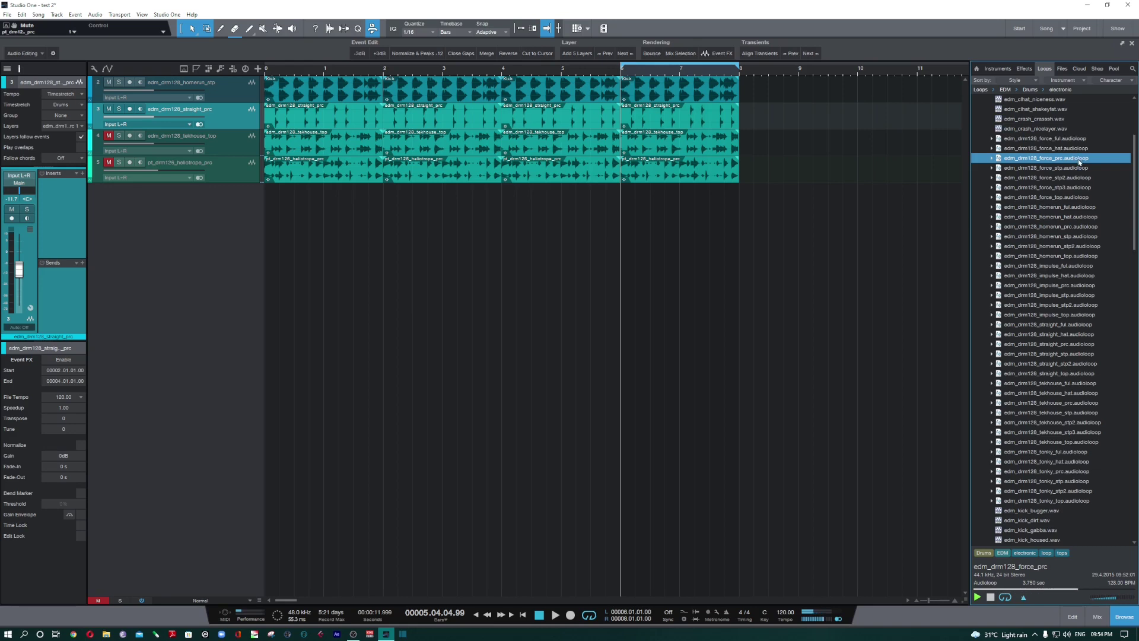
pyautogui.moveTo(748, 259); pyautogui.dragTo(640, 250)
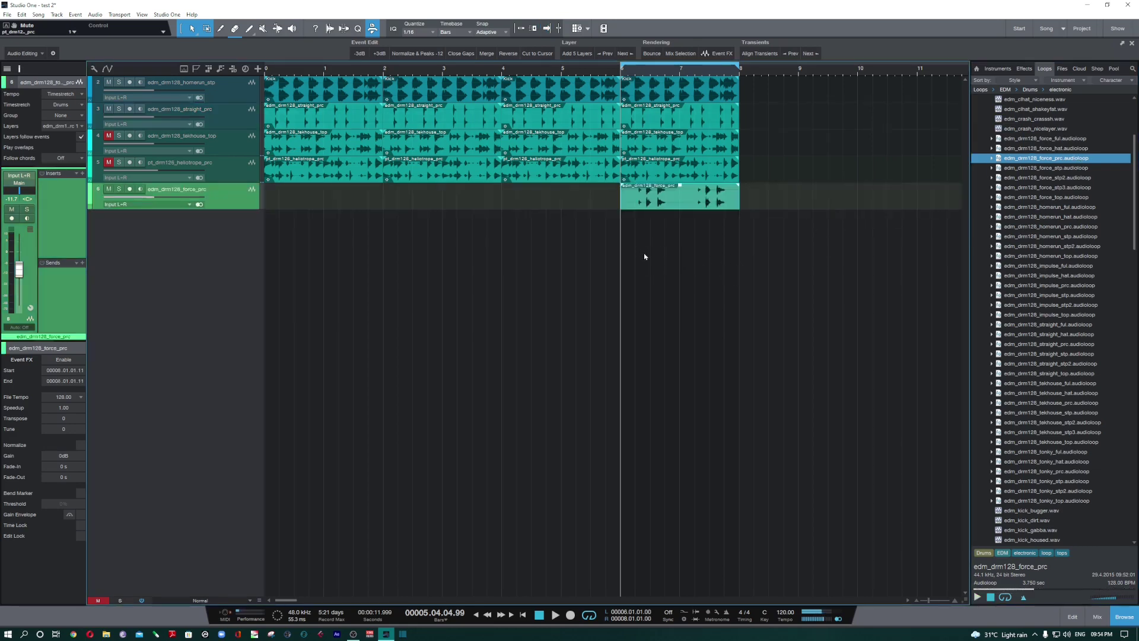
# Turn on snapping and align the edm_drm128_force_prc event exactly to the start of bar 6.
pyautogui.click(519, 28)
pyautogui.click(706, 203)
pyautogui.moveTo(706, 204); pyautogui.dragTo(705, 203)
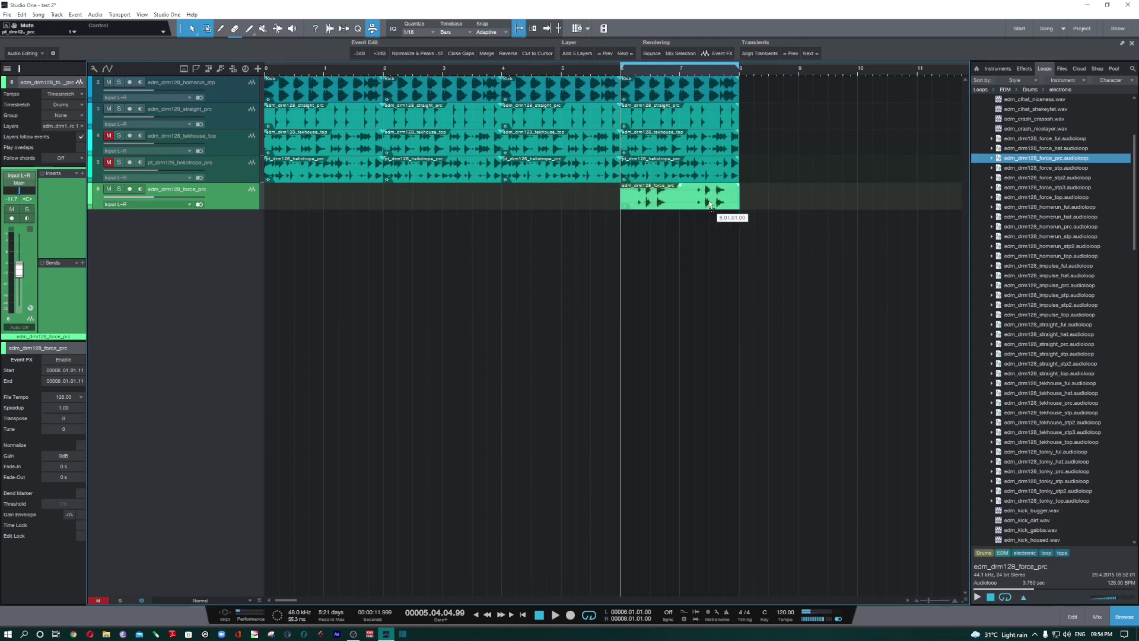
pyautogui.click(694, 290)
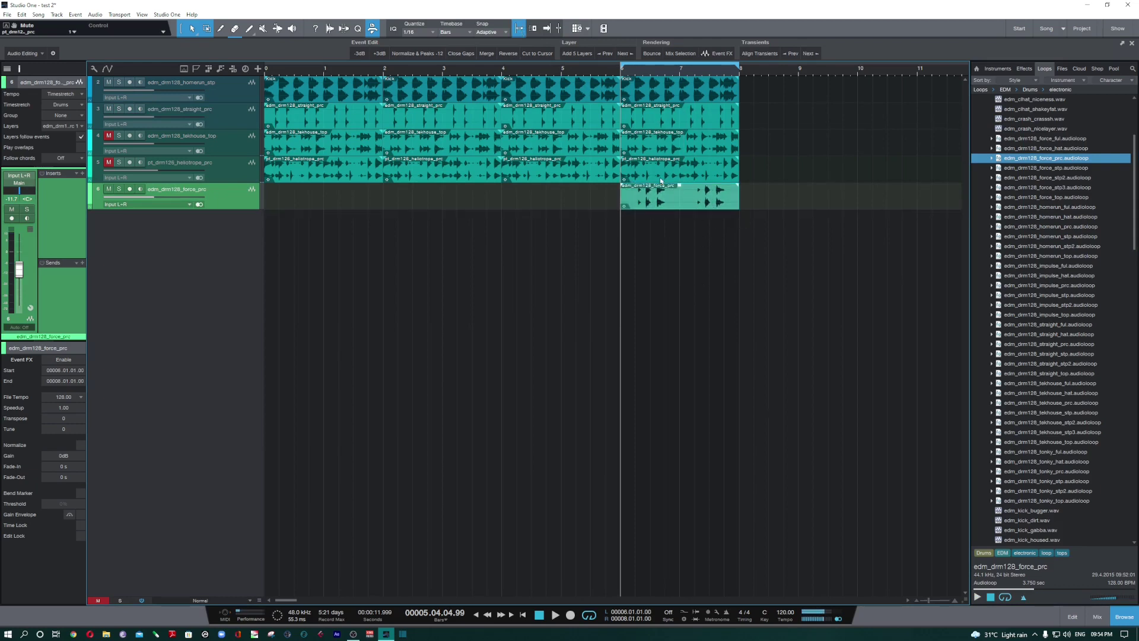
# Compare the loop from bar 6 with the edm_drm128_force_prc track muted and with the edm_drm128_straight_prc track muted, restoring both mutes.
pyautogui.click(108, 189)
pyautogui.press('space')
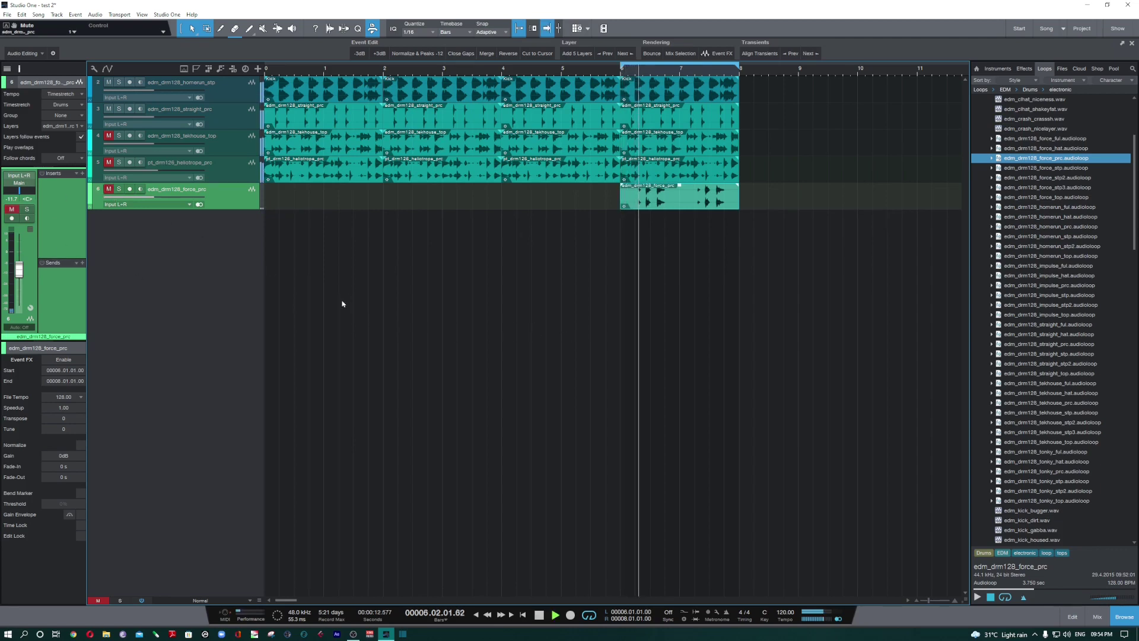
pyautogui.press('space')
pyautogui.click(108, 189)
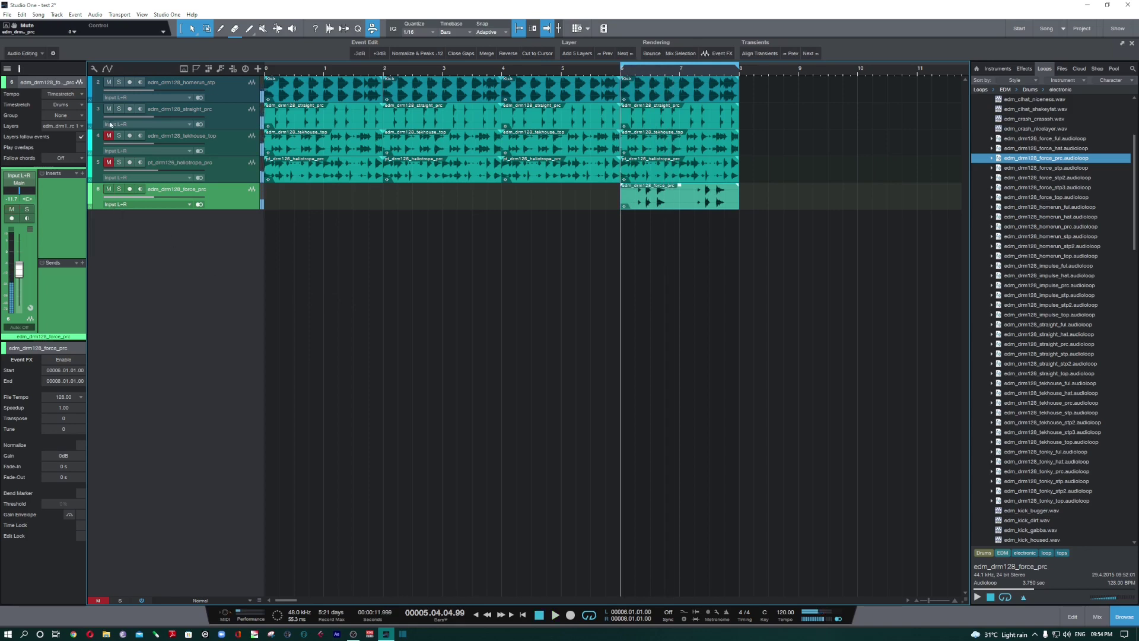
pyautogui.click(108, 110)
pyautogui.press('space')
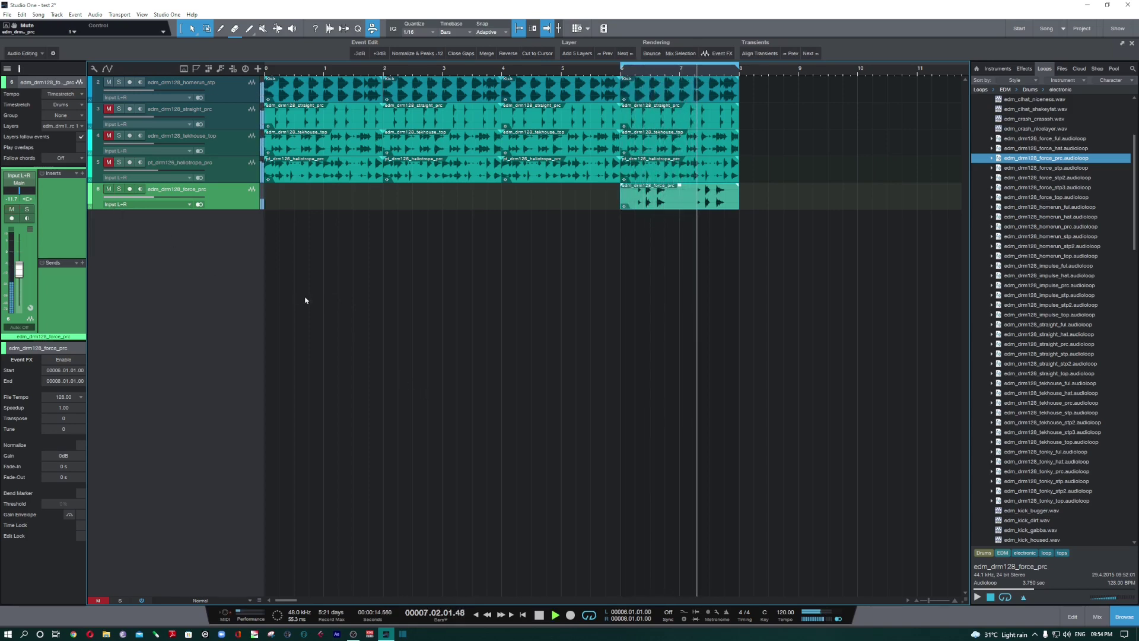
pyautogui.press('space')
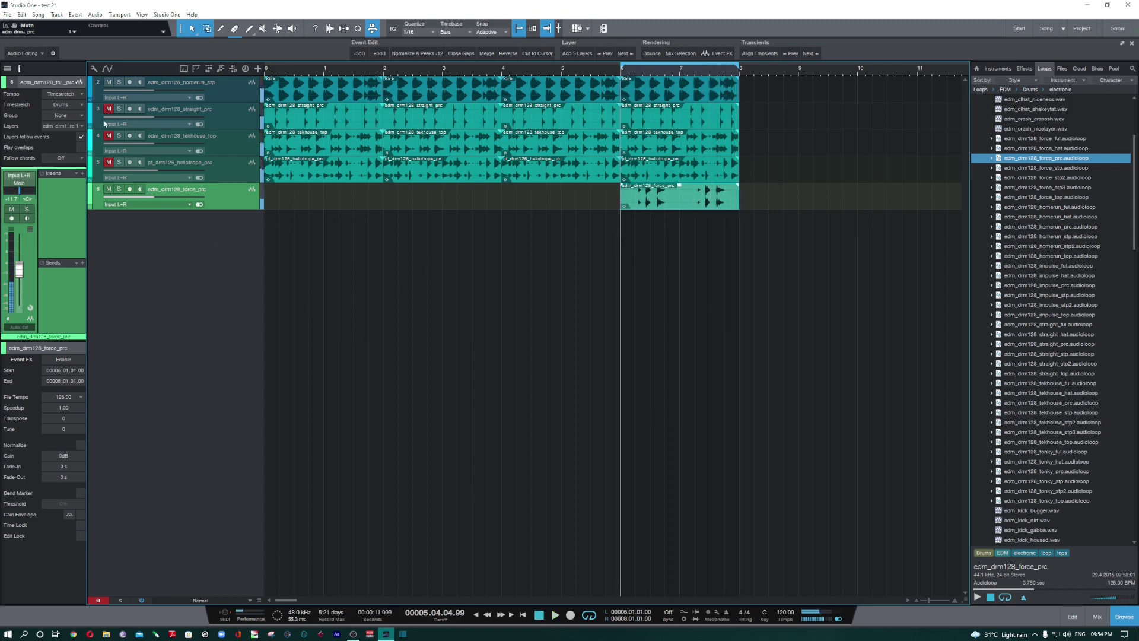
pyautogui.click(108, 109)
pyautogui.click(108, 189)
pyautogui.click(108, 190)
# Add a layer named op 2 to the edm_drm128_straight_prc track and move the edm_drm128_force_prc event onto it at bar 6.
pyautogui.click(226, 116)
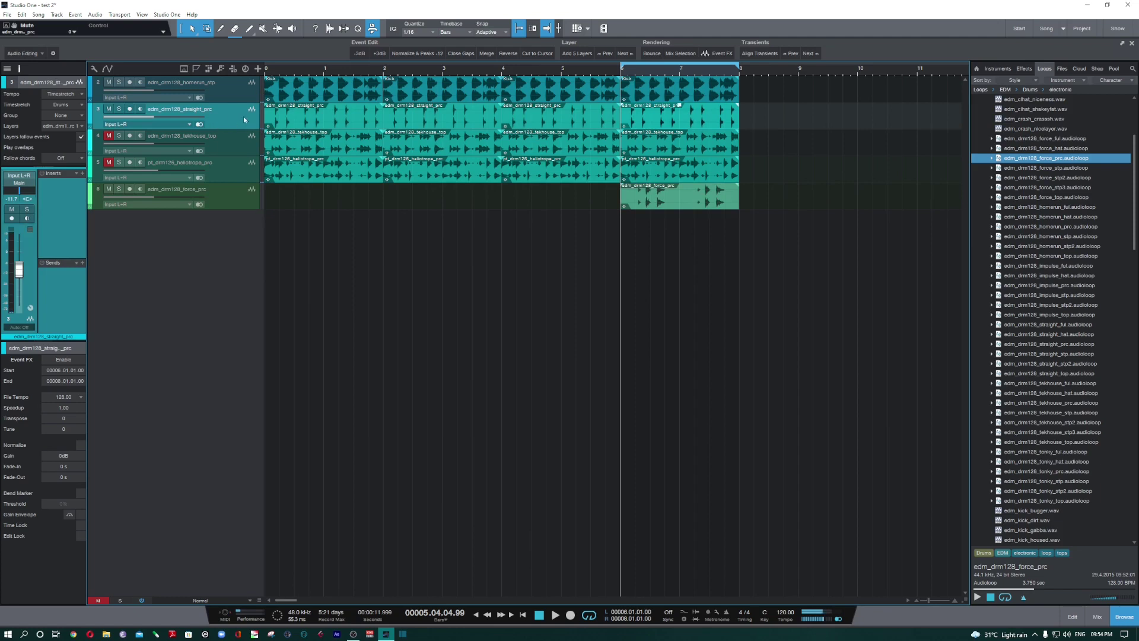
pyautogui.click(80, 127)
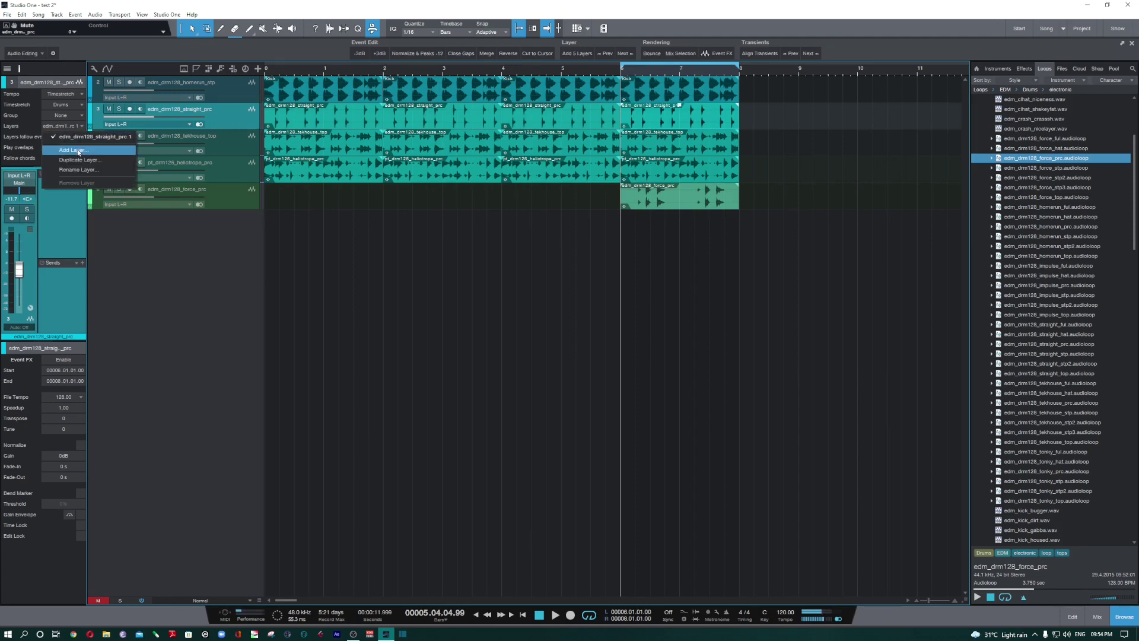
pyautogui.click(79, 151)
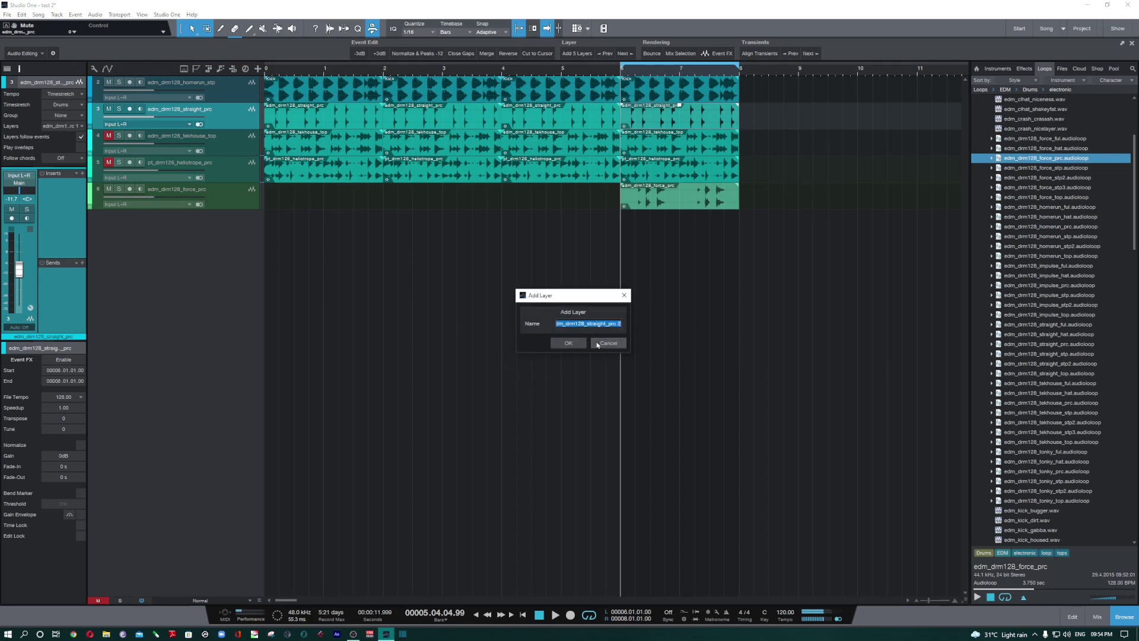
pyautogui.write('op 2')
pyautogui.press('Return')
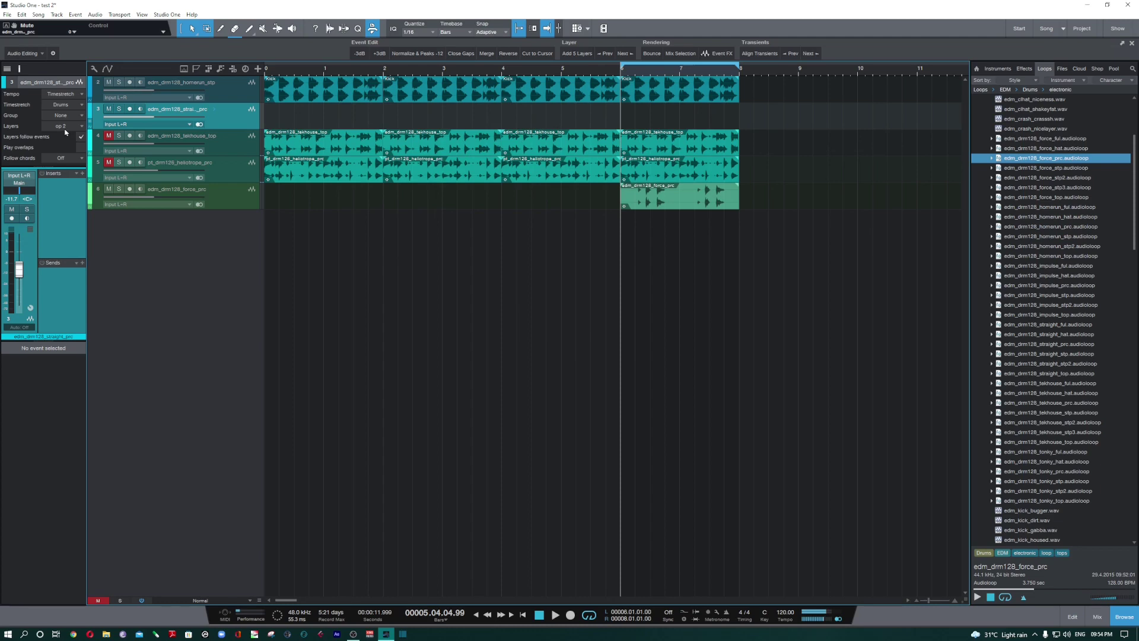
pyautogui.moveTo(676, 199); pyautogui.dragTo(676, 118)
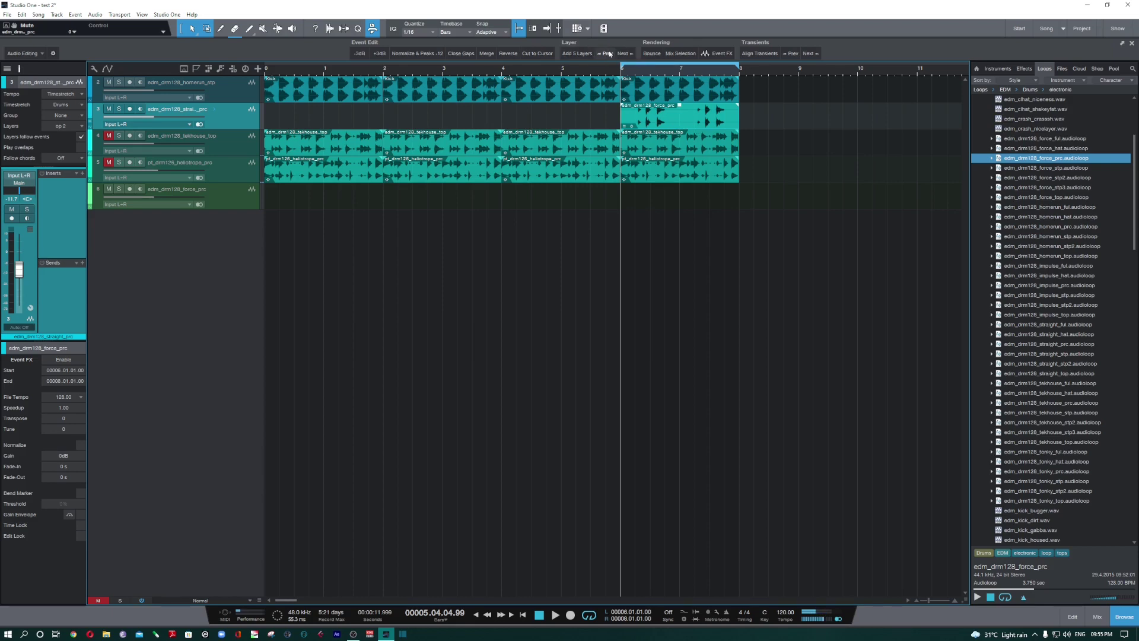
# Play the loop while switching to the previous layer and back to the op 2 layer with the layer macros.
pyautogui.press('space')
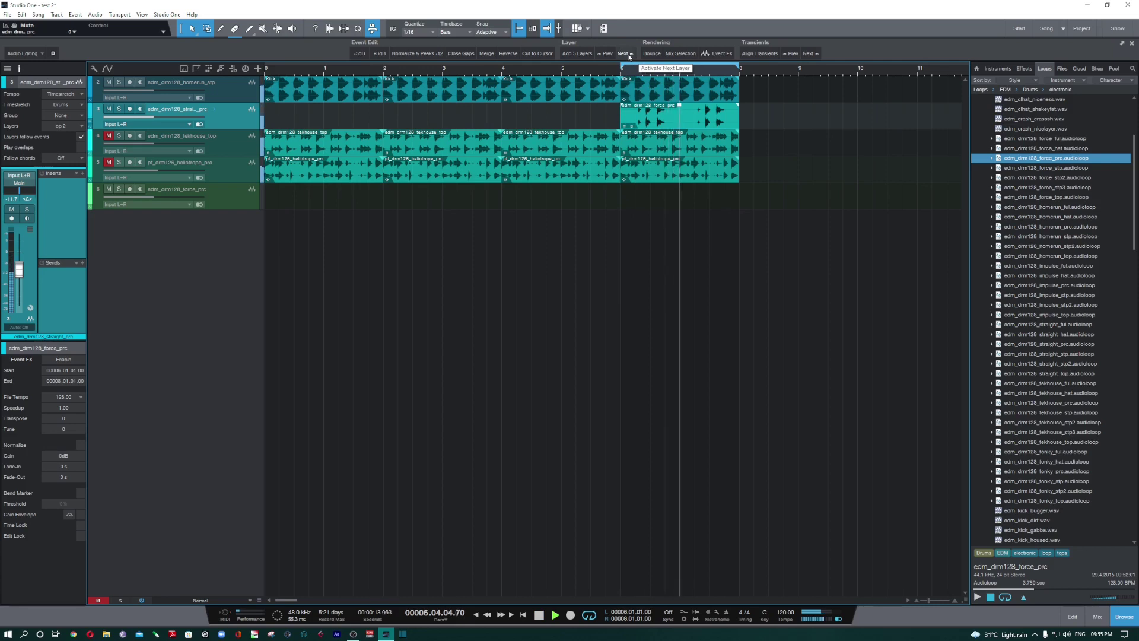
pyautogui.click(605, 53)
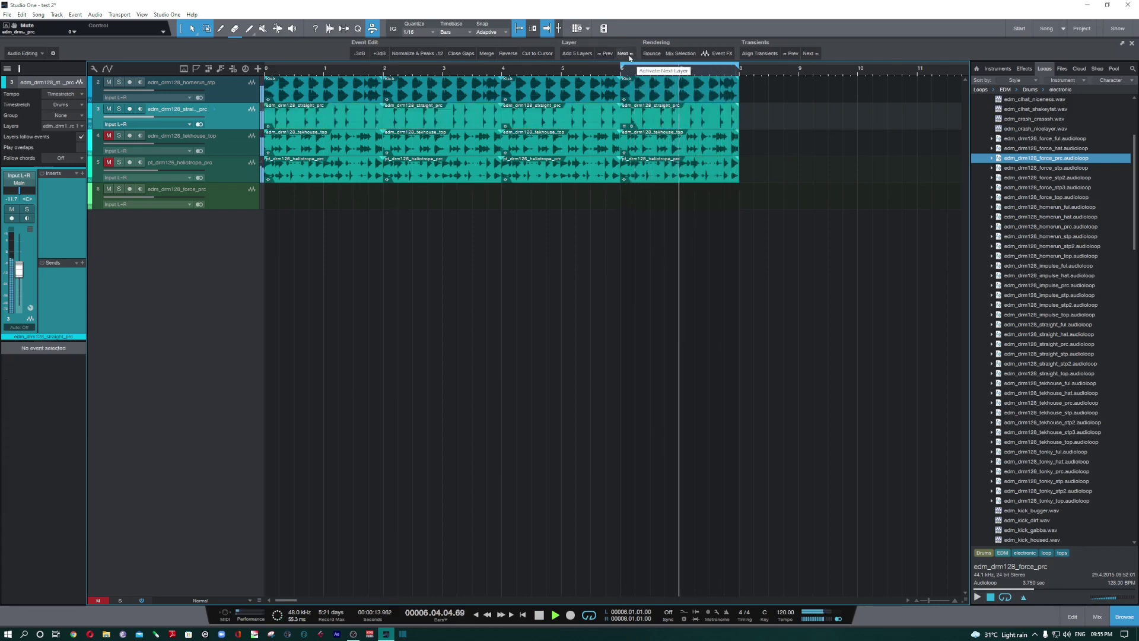
pyautogui.click(630, 57)
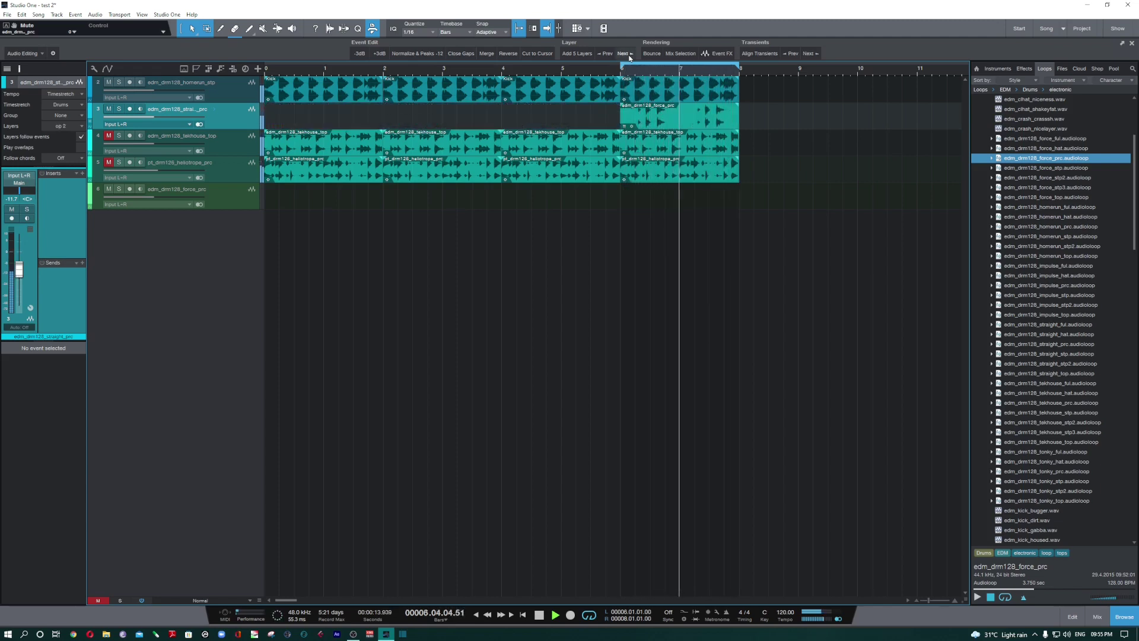
pyautogui.press('space')
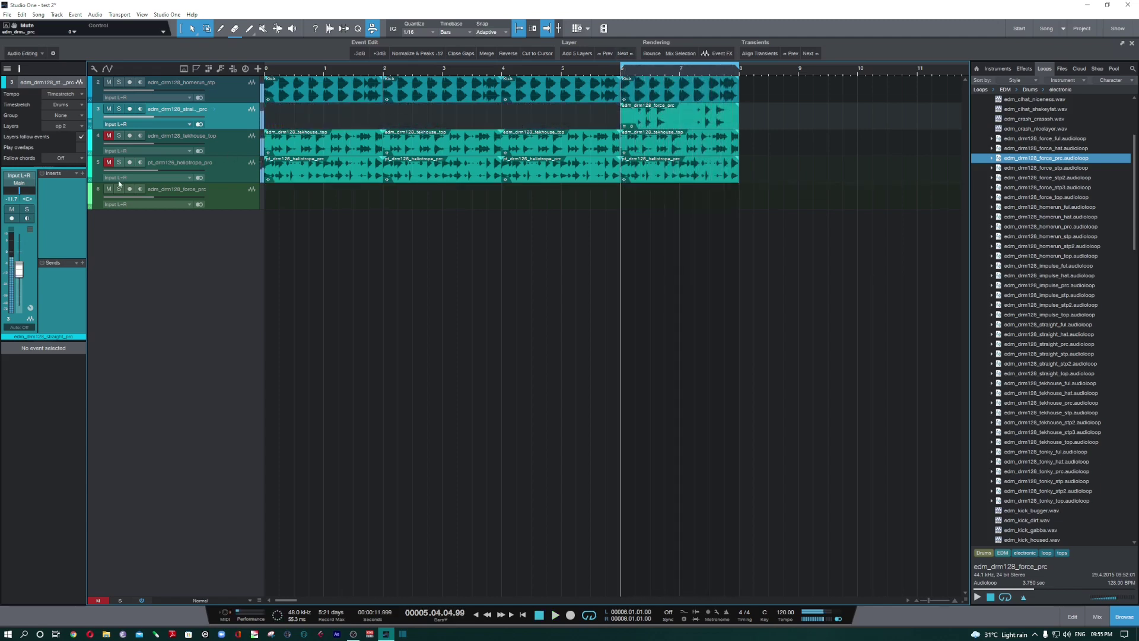
# Add another layer named op 3 to the edm_drm128_straight_prc track.
pyautogui.click(83, 128)
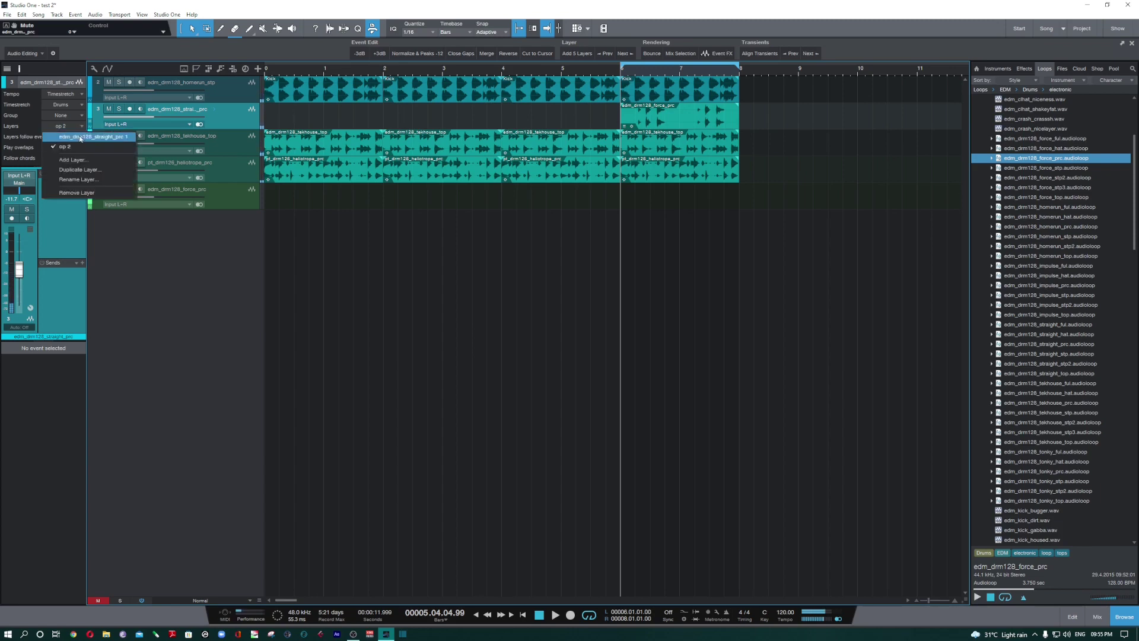
pyautogui.click(80, 163)
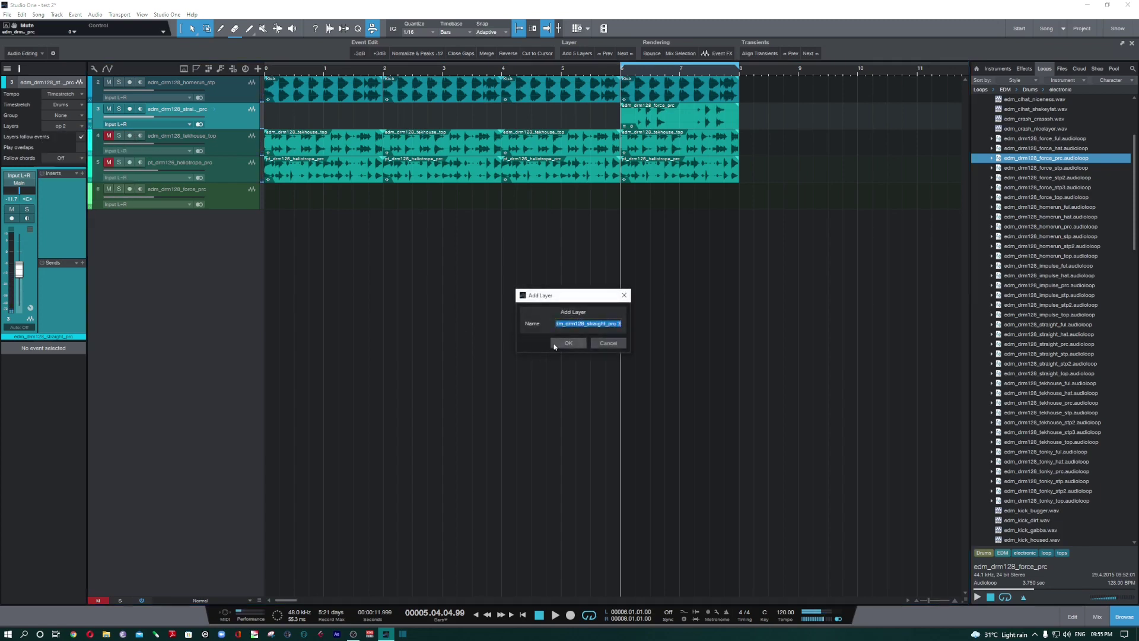
pyautogui.write('op')
pyautogui.click(565, 344)
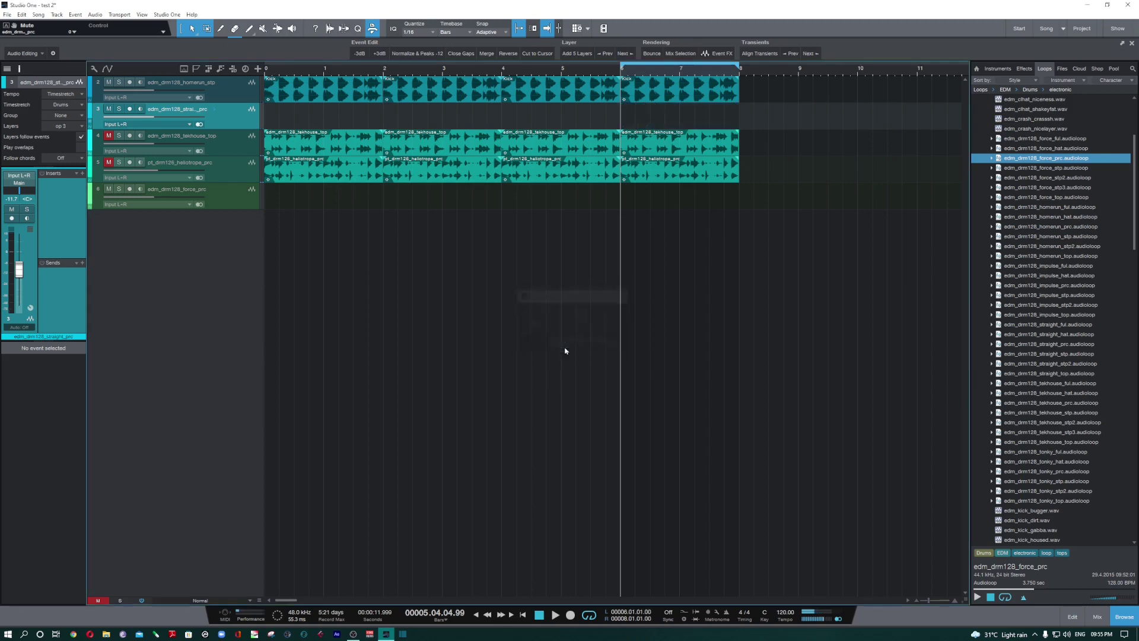
# Browse the remaining force loops and place edm_drm128_force_top on the op 3 layer at bar 6.
pyautogui.click(1057, 178)
pyautogui.press('Down')
pyautogui.press('Down')
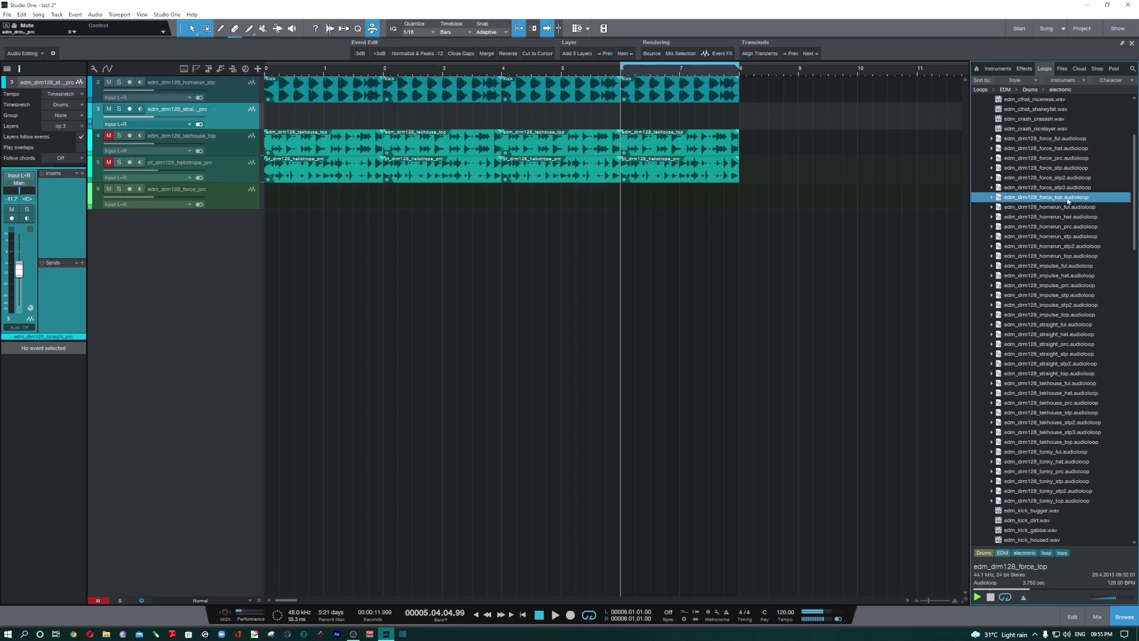
pyautogui.moveTo(1051, 199); pyautogui.dragTo(638, 128)
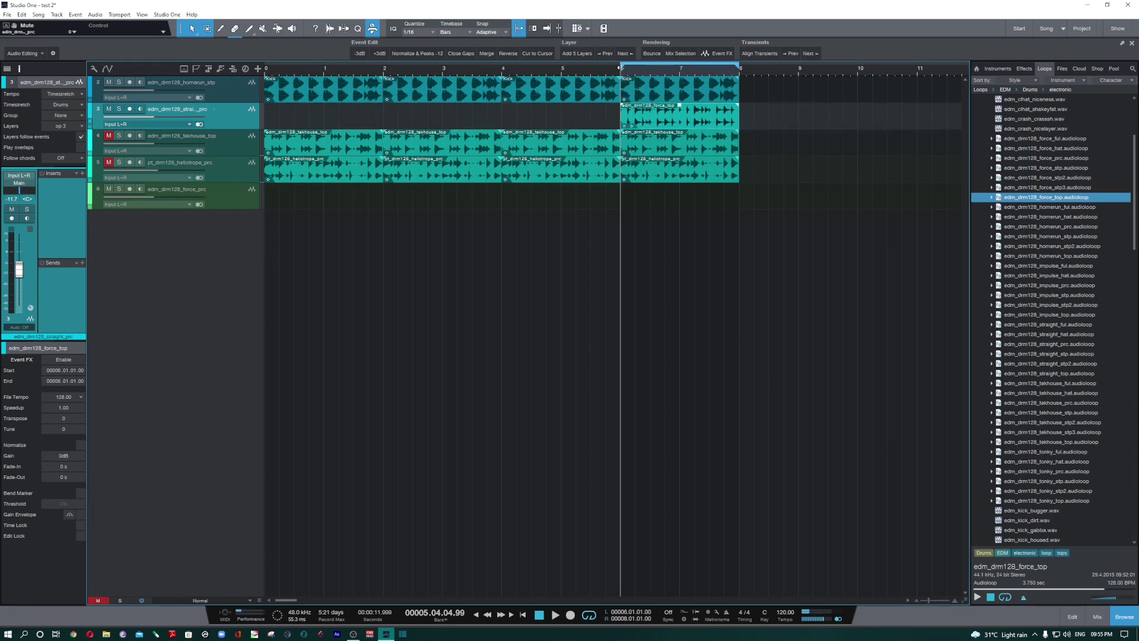
# Play the loop while stepping through the straight_prc, op 2 and op 3 layers with the layer macros.
pyautogui.click(608, 53)
pyautogui.press('space')
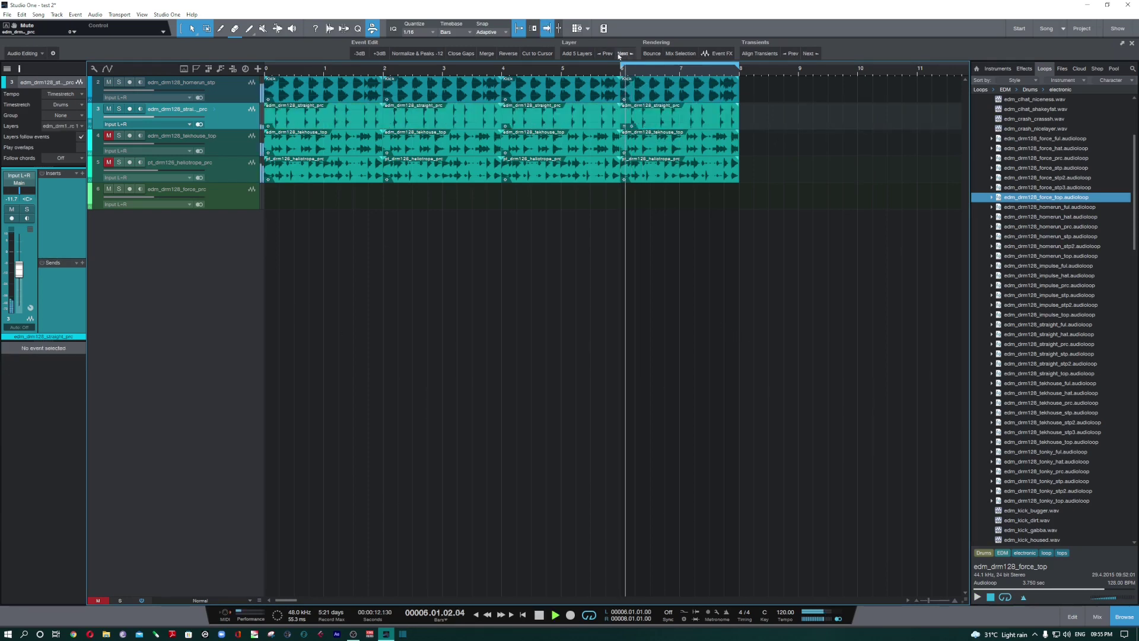
pyautogui.click(625, 54)
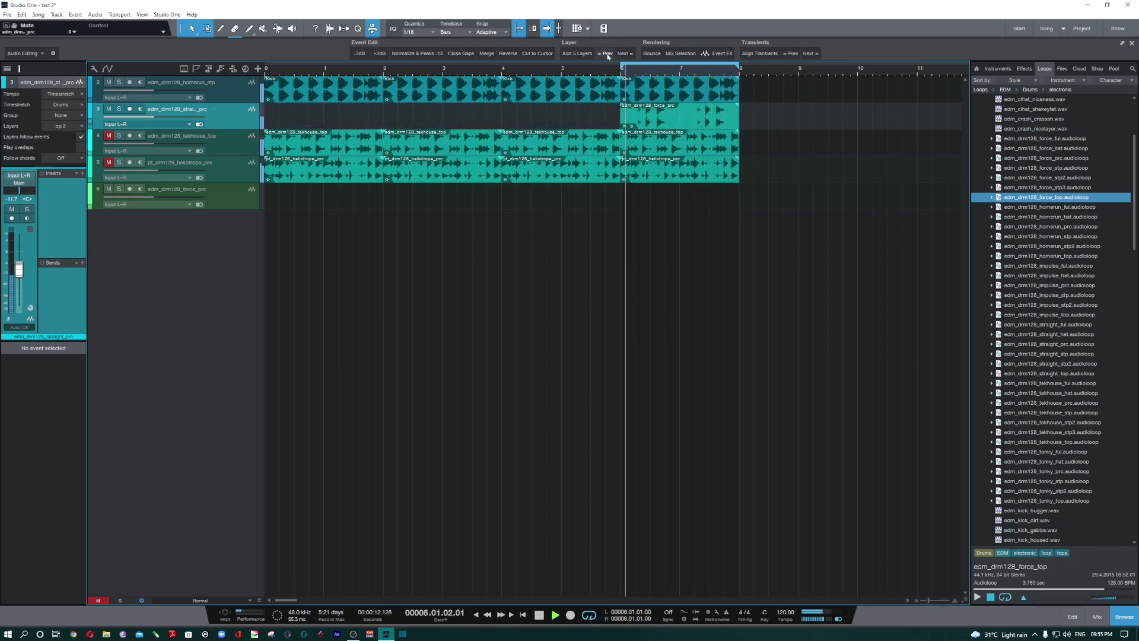
pyautogui.click(623, 53)
pyautogui.press('space')
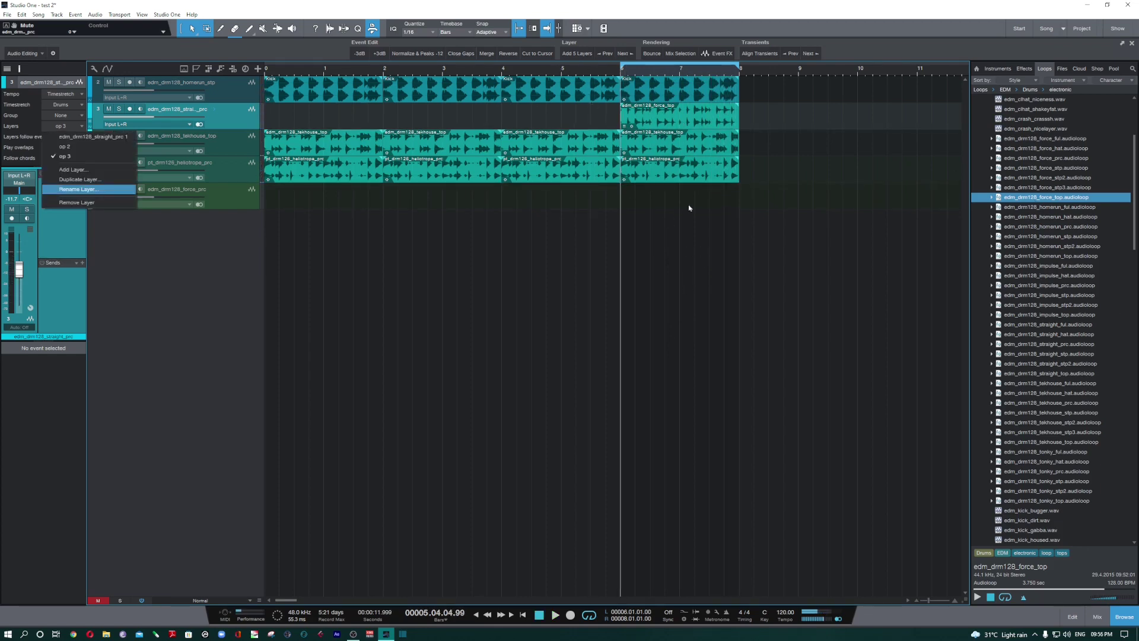
# Open the layer content choices for the edm_drm128_force_top event at bar 6.
pyautogui.click(685, 116)
pyautogui.click(624, 127)
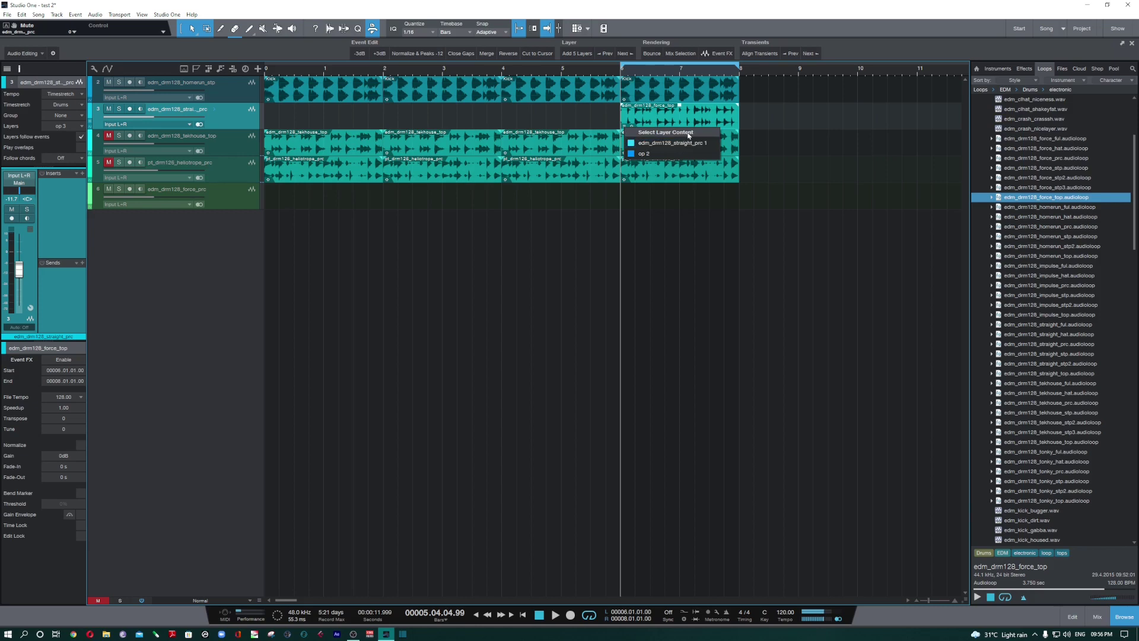
pyautogui.click(665, 159)
# Return to the original edm_drm128_straight_prc layer, select its events and try the Bounce macro on them.
pyautogui.click(608, 54)
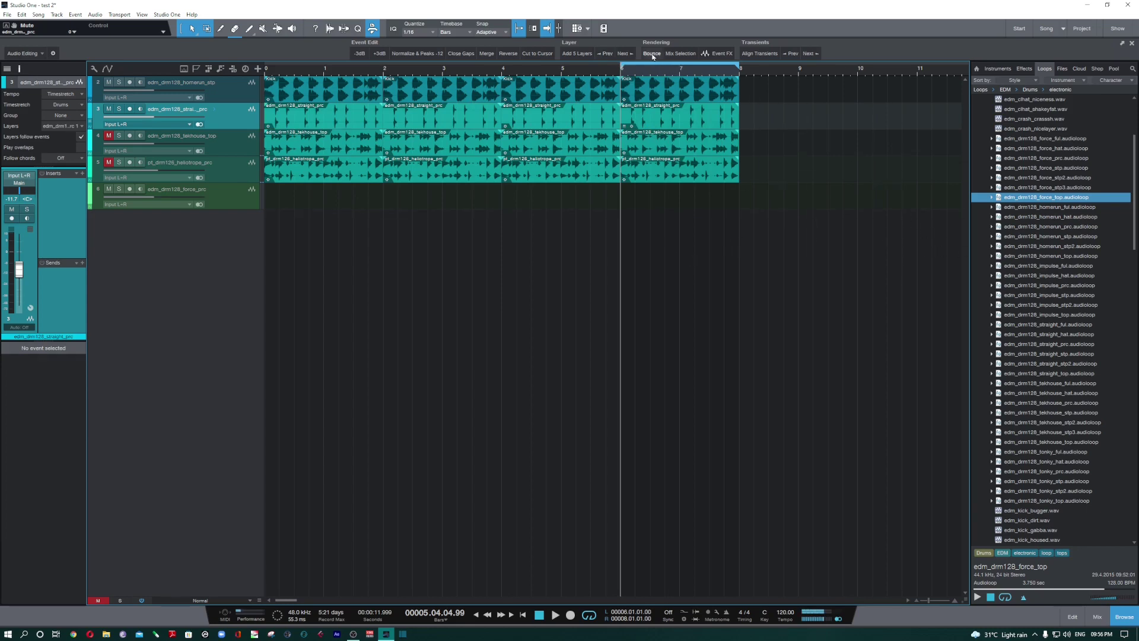
pyautogui.click(285, 126)
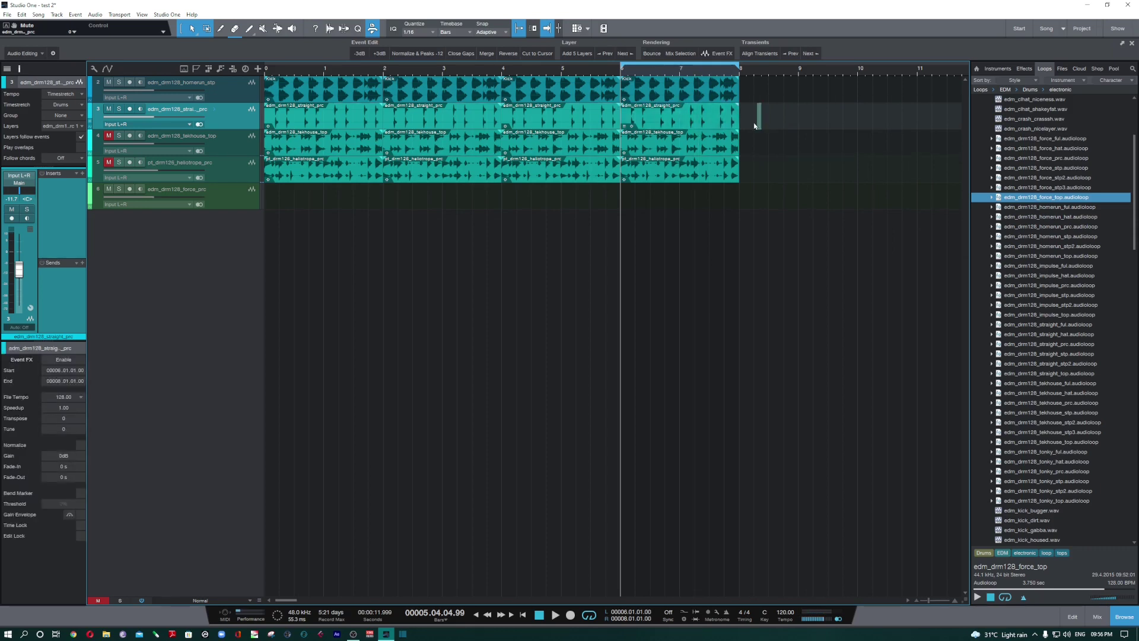
pyautogui.click(653, 54)
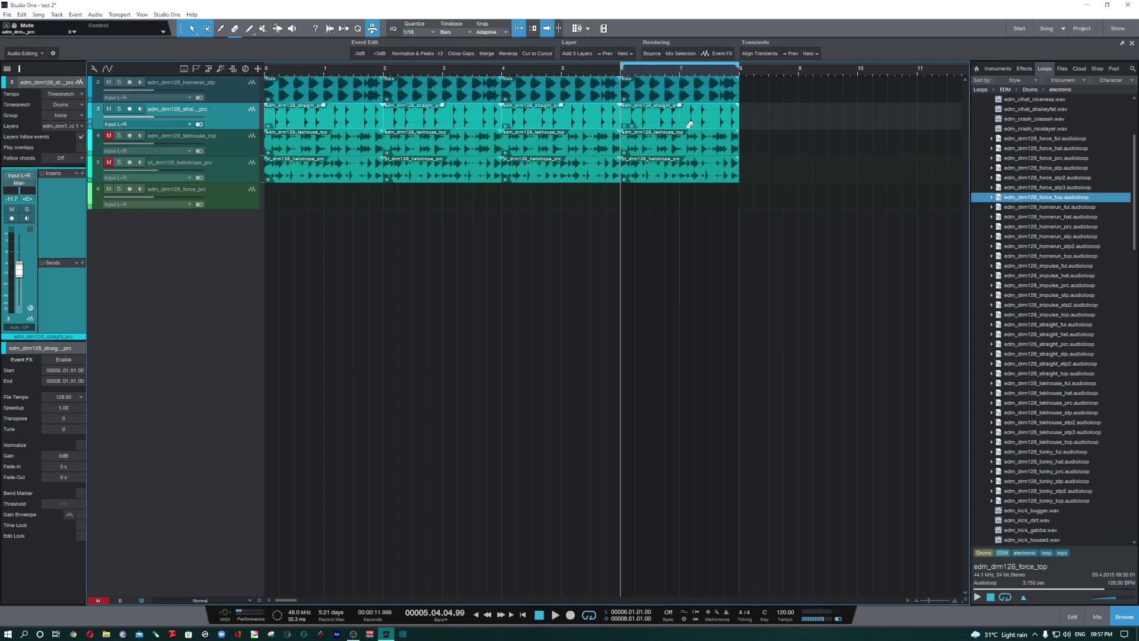
# Undo the bounce, the added layers and the added edm_drm128_force_prc track.
pyautogui.hotkey('ctrl', 'z')
pyautogui.hotkey('ctrl', 'z')
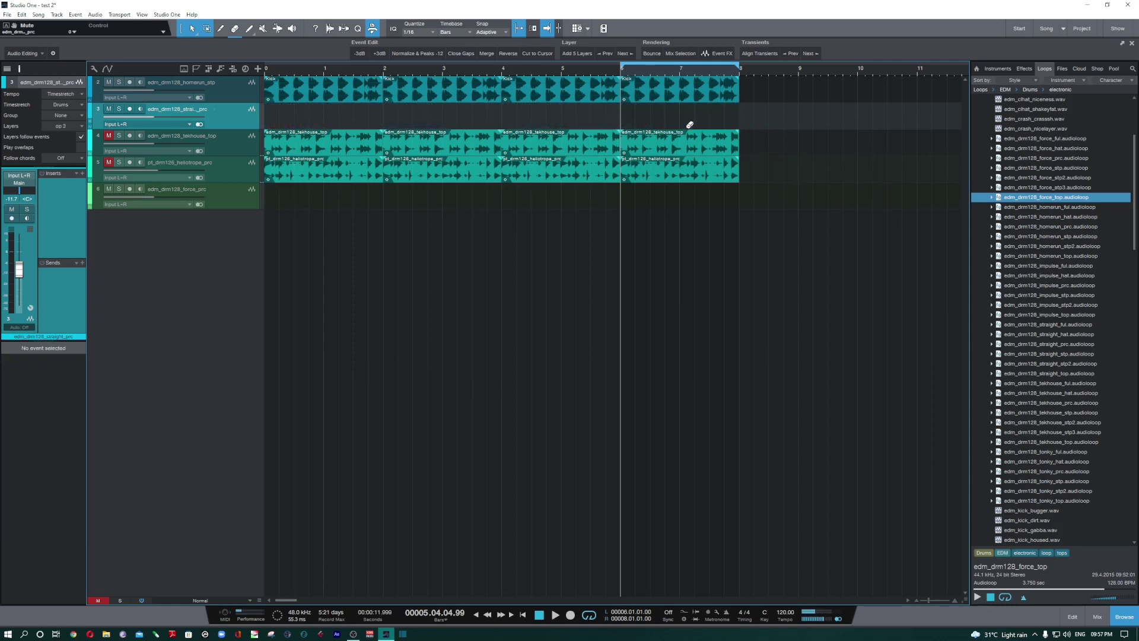
pyautogui.hotkey('ctrl', 'z')
pyautogui.hotkey('ctrl', 'z')
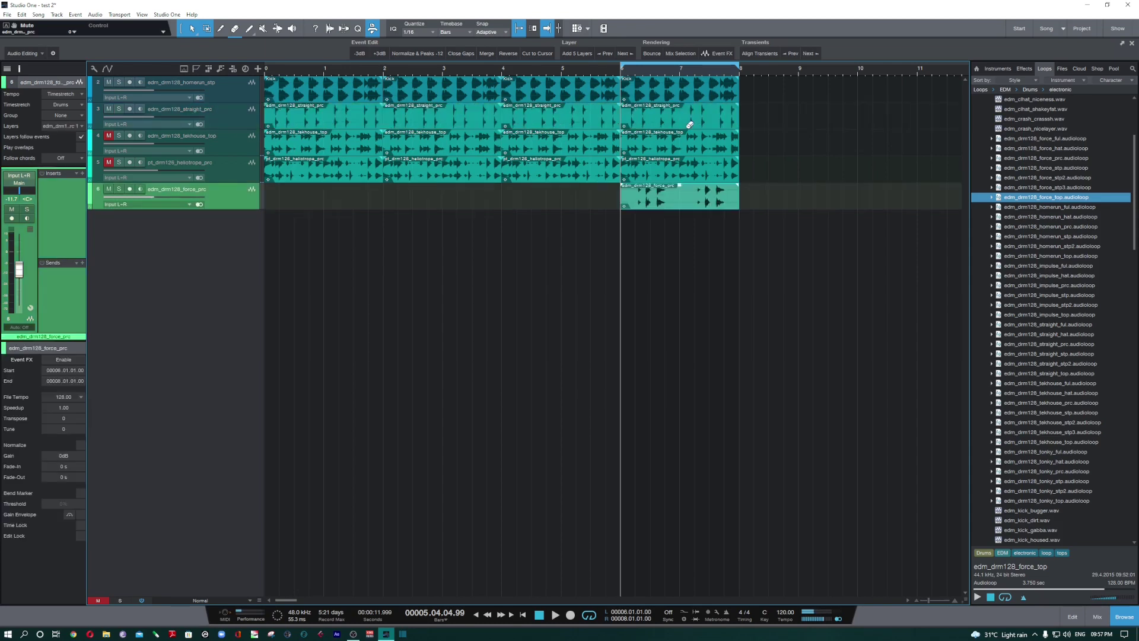
pyautogui.hotkey('ctrl', 'z')
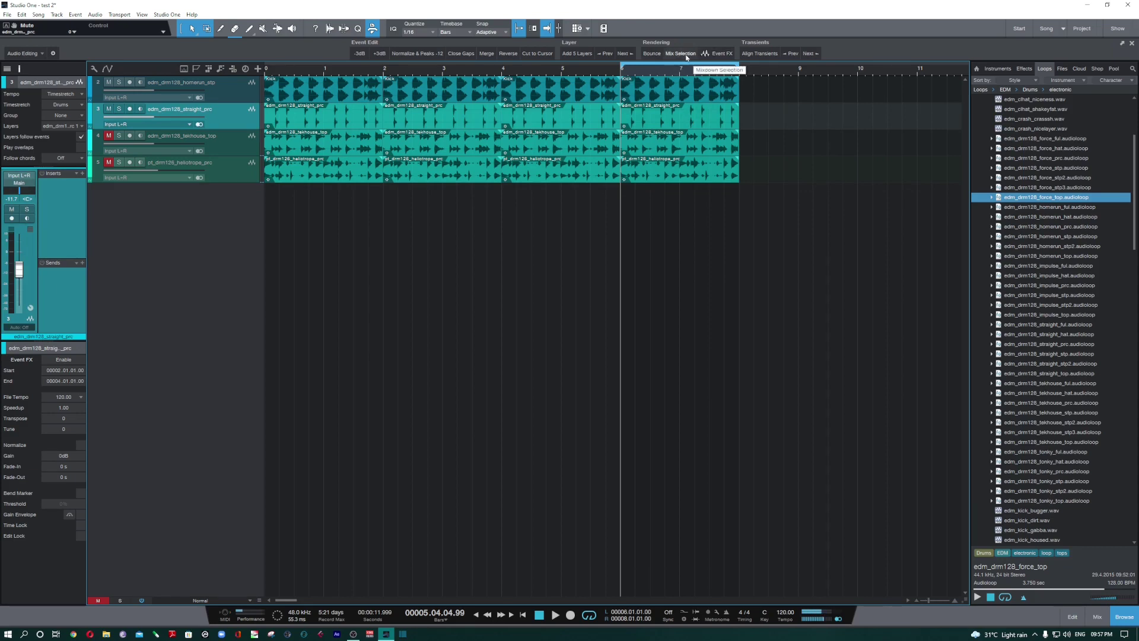
# Select the Kick event at bar 6 and lower its track's Compressor threshold to about -26 dB during playback.
pyautogui.click(679, 78)
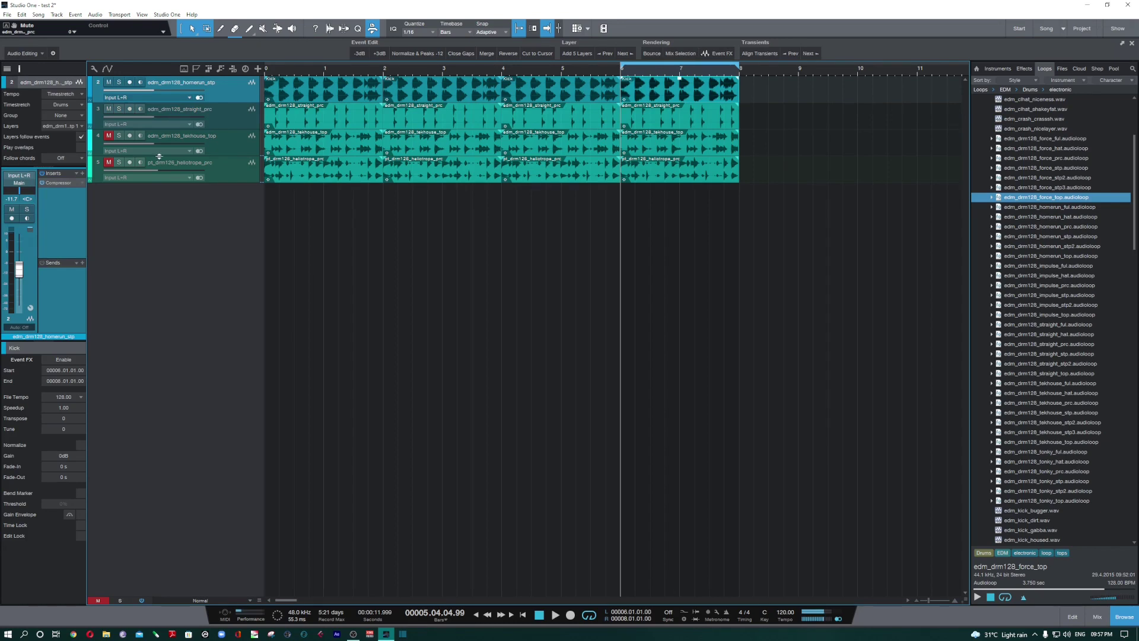
pyautogui.click(59, 183)
pyautogui.press('space')
pyautogui.moveTo(392, 288)
pyautogui.mouseDown()
pyautogui.moveTo(393, 320)
pyautogui.moveTo(393, 309)
pyautogui.mouseUp()
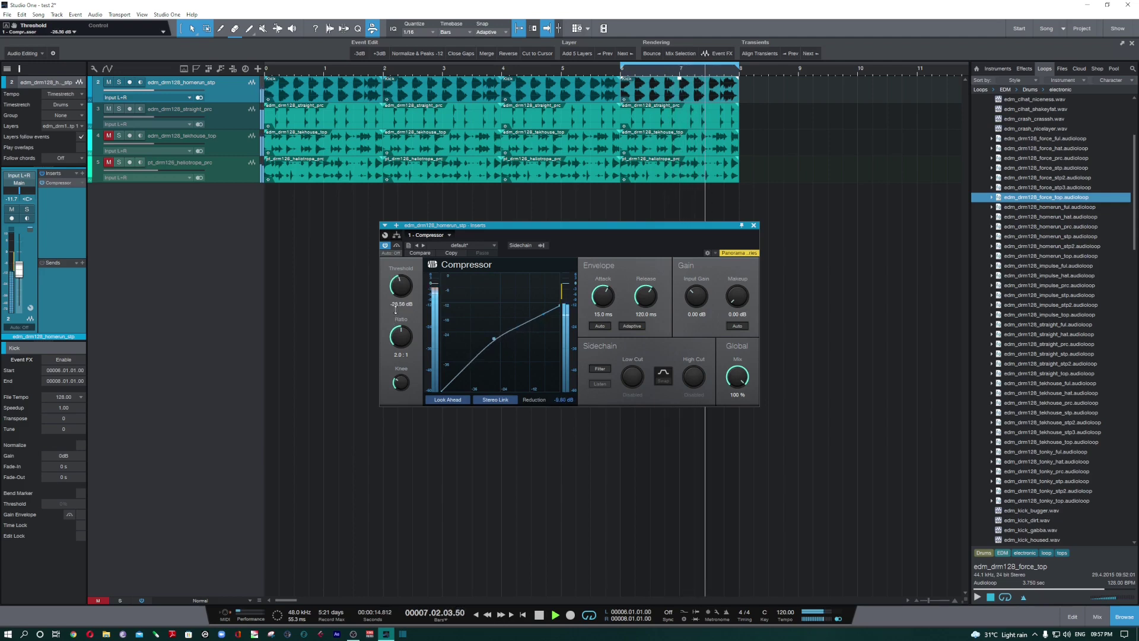
pyautogui.click(754, 225)
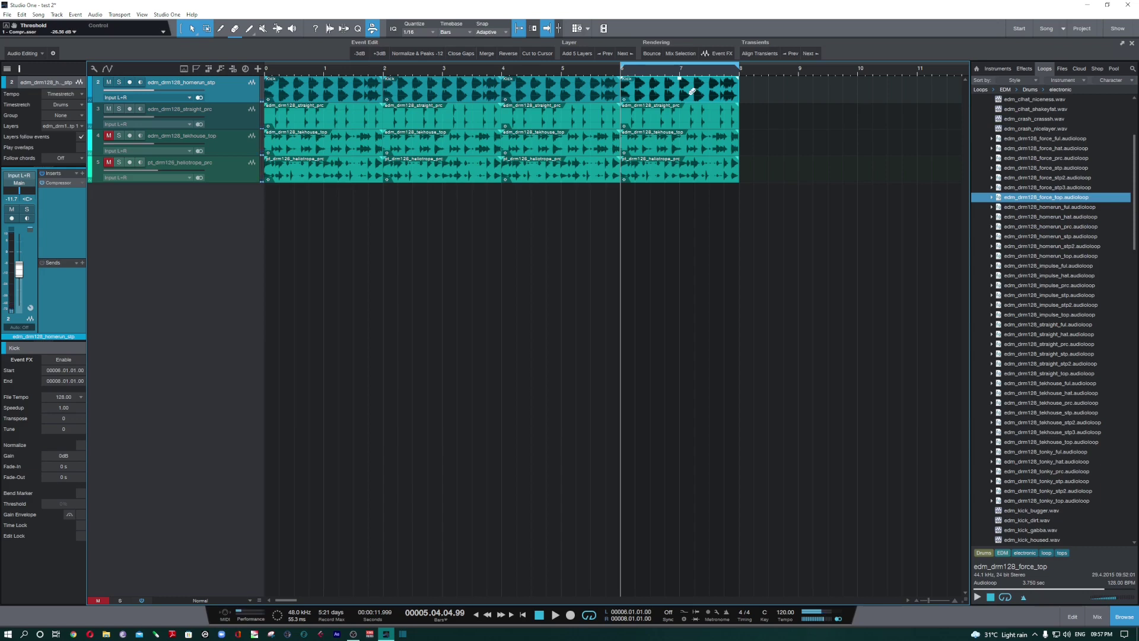
# Render the Kick event at bar 6 with the Mix Selection macro, then raise the mixdown's gain to +1.4 and play it.
pyautogui.hotkey('ctrl', 'z')
pyautogui.click(678, 54)
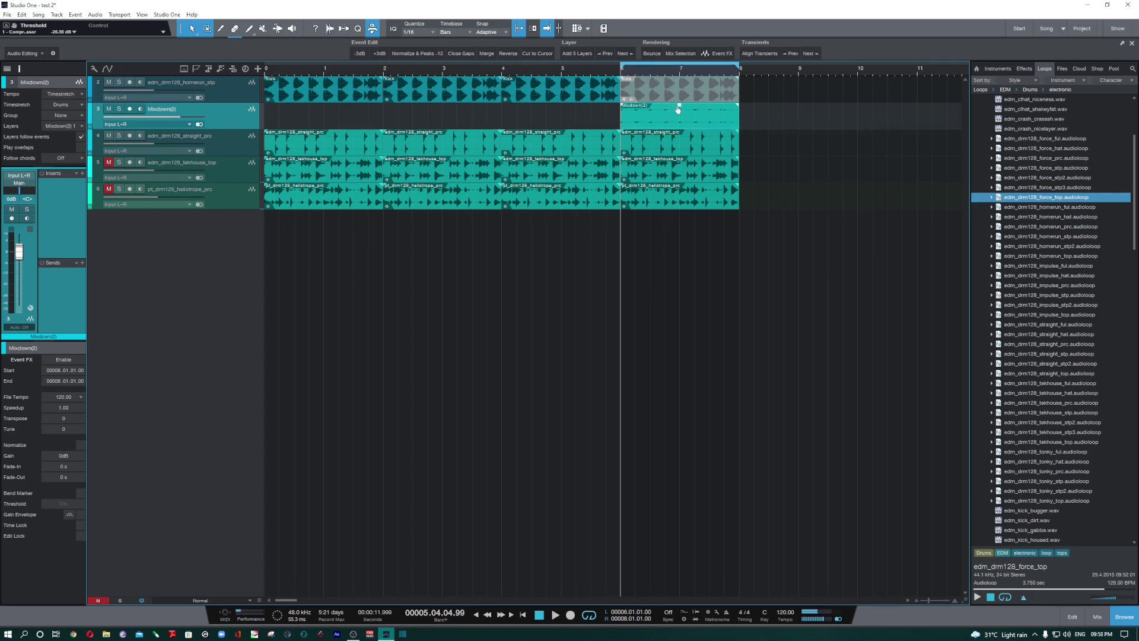
pyautogui.moveTo(678, 110); pyautogui.dragTo(681, 109)
pyautogui.press('space')
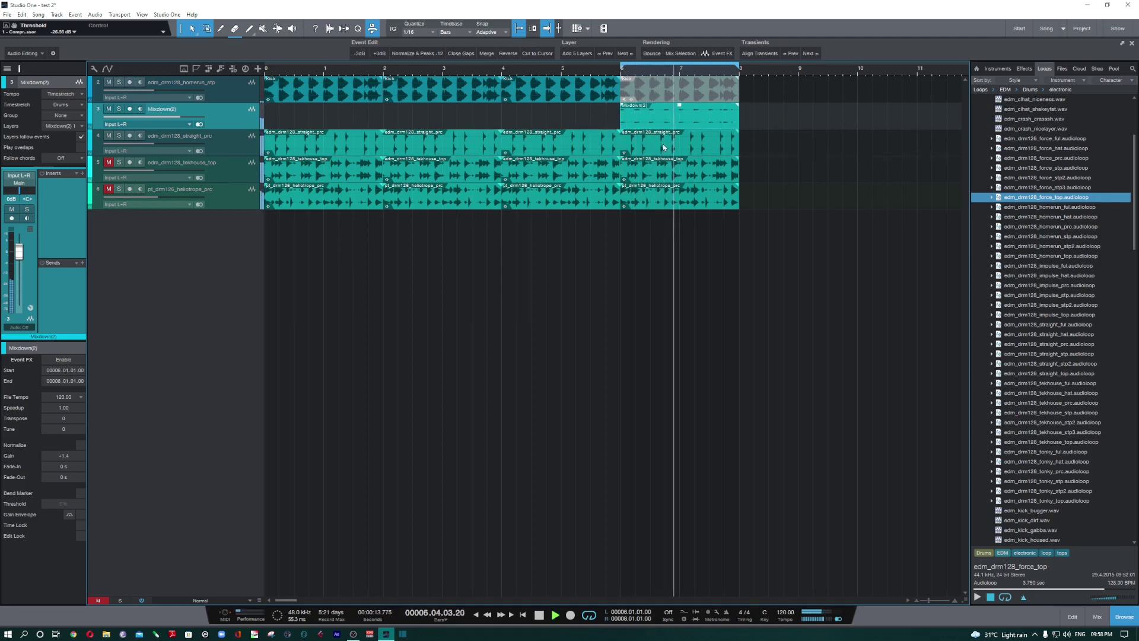
# Undo the mixdown's gain change and the Mix Selection rendering of the Kick event, and stop playback.
pyautogui.hotkey('ctrl', 'z')
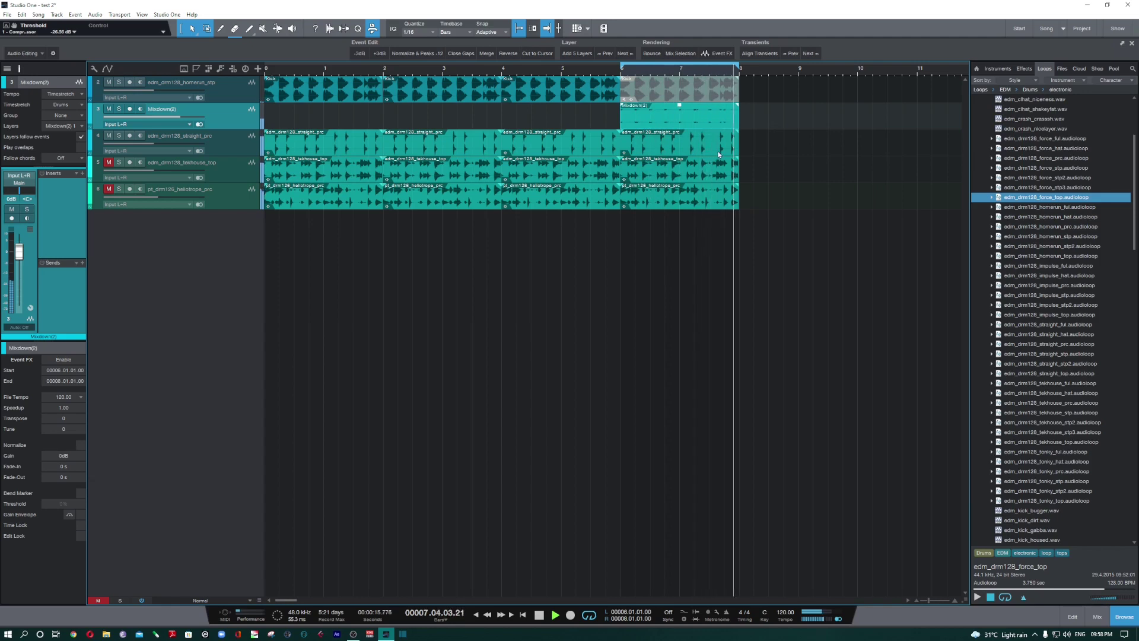
pyautogui.press('space')
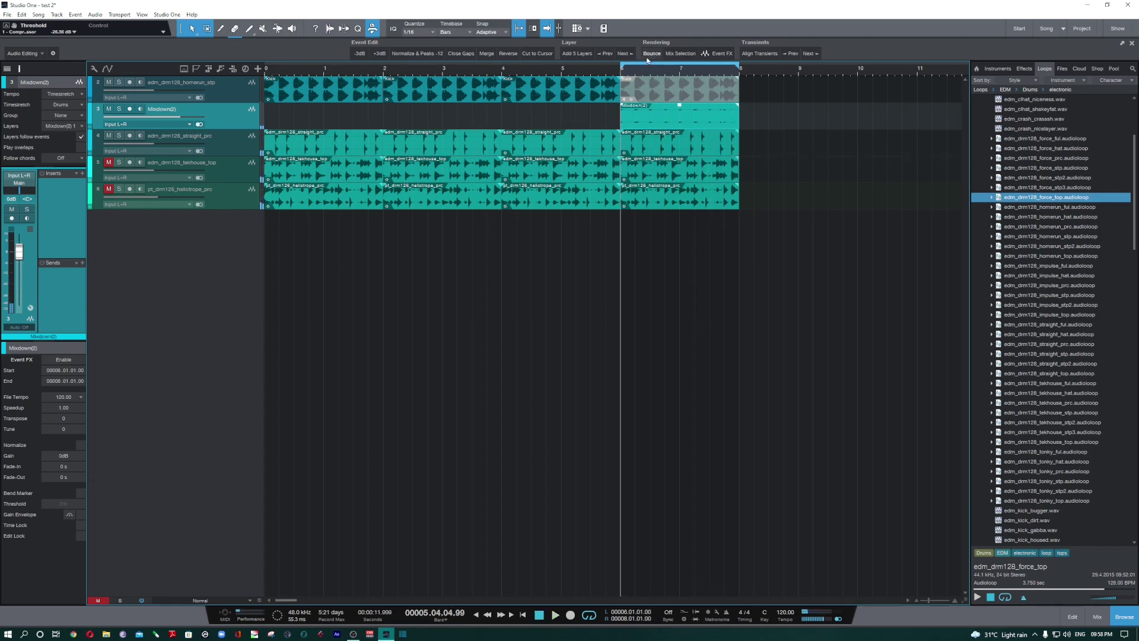
pyautogui.hotkey('ctrl', 'z')
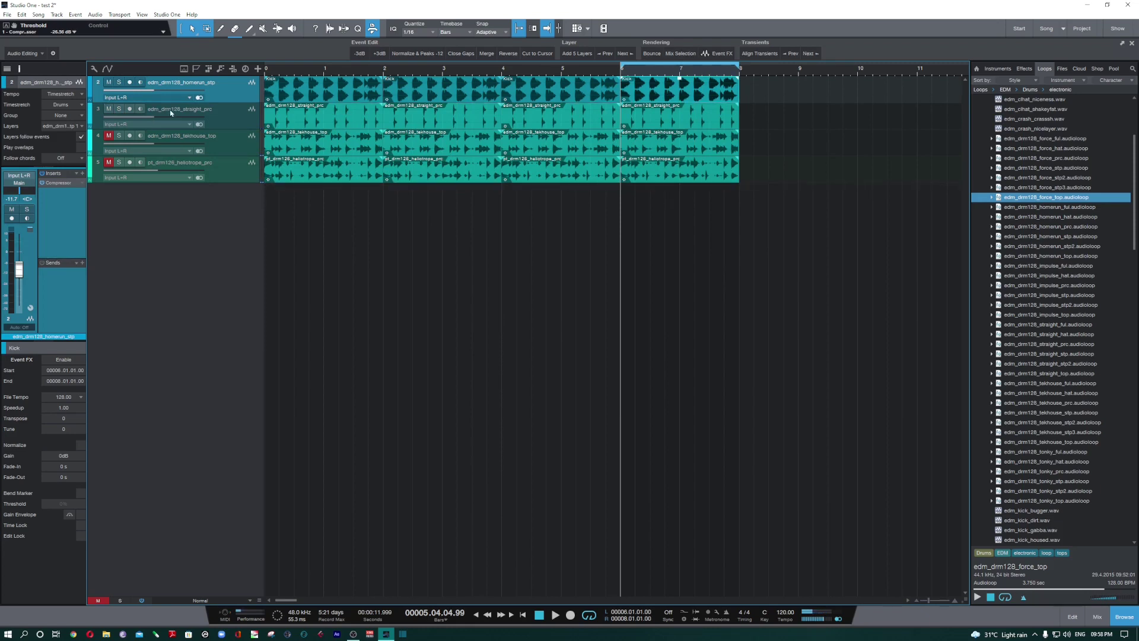
# Try the Mix Selection macro on the Kick and edm_drm128_straight_prc events at bar 6, play the result and undo it.
pyautogui.click(235, 116)
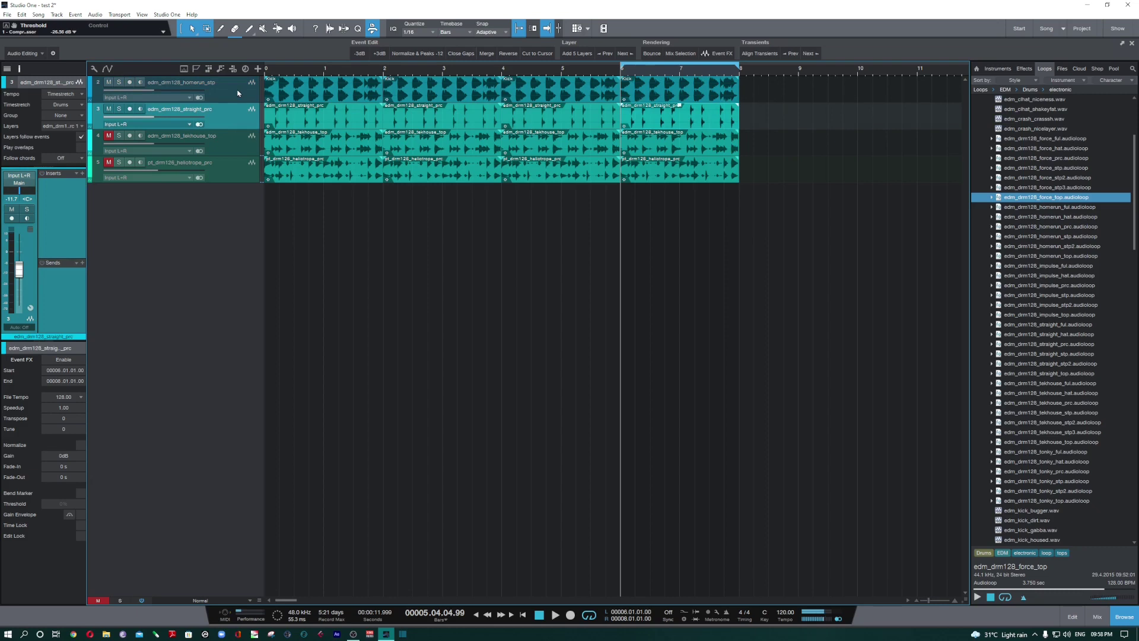
pyautogui.click(237, 93)
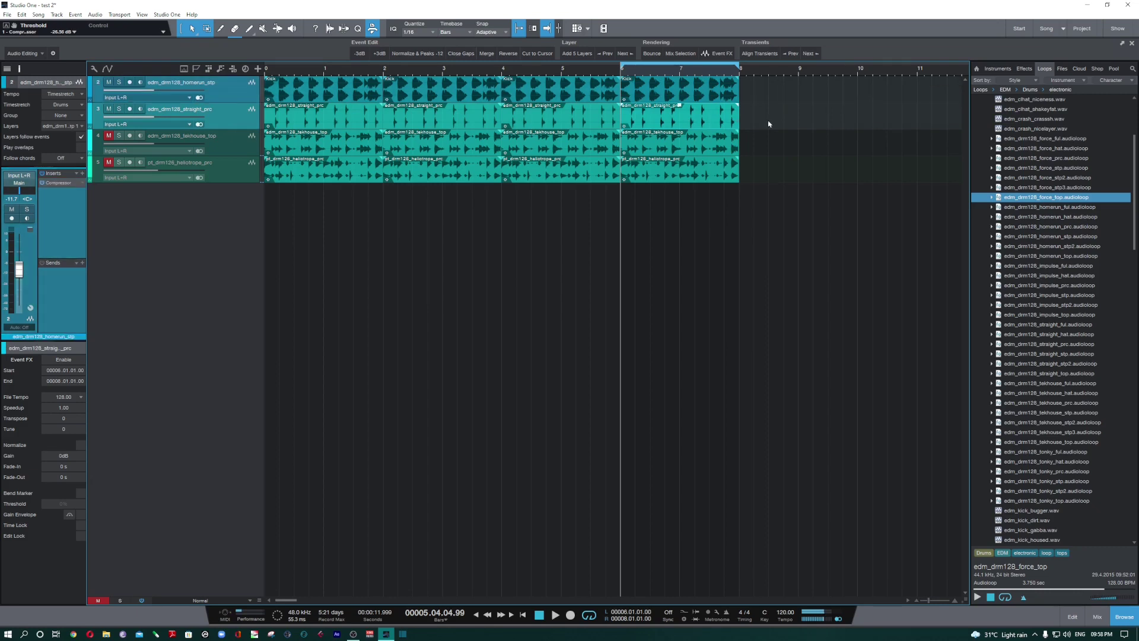
pyautogui.click(665, 89)
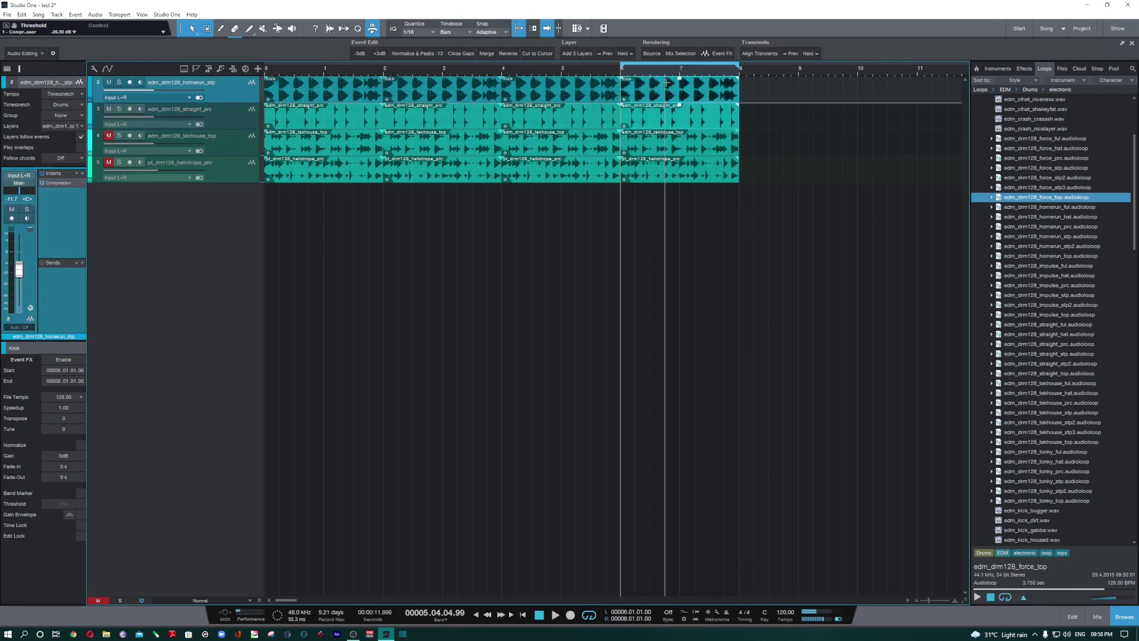
pyautogui.click(680, 53)
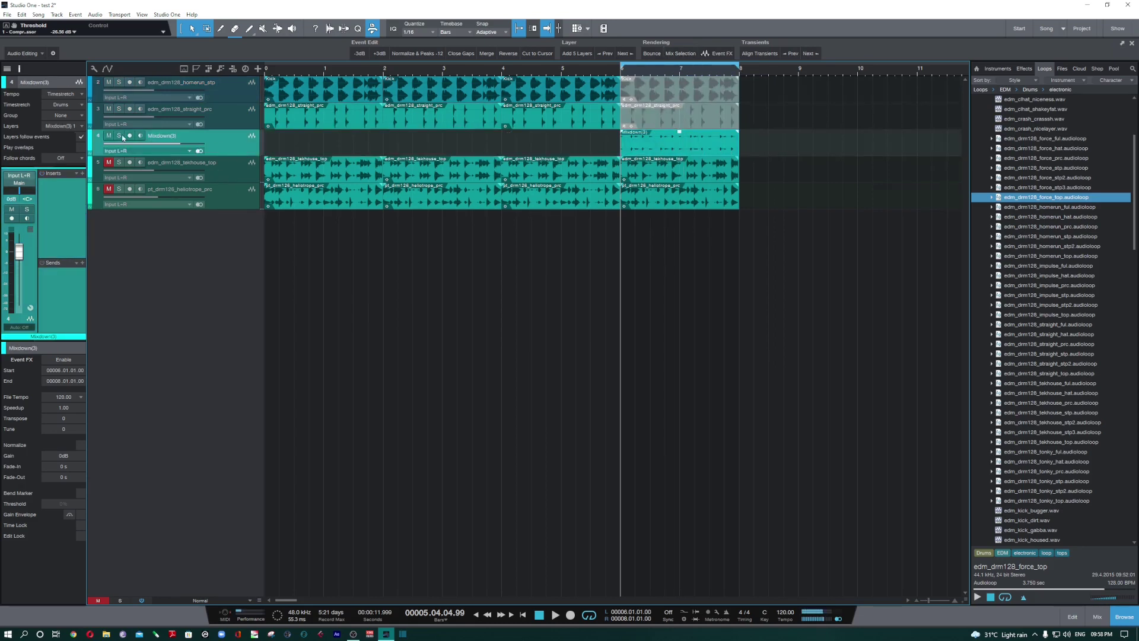
pyautogui.press('space')
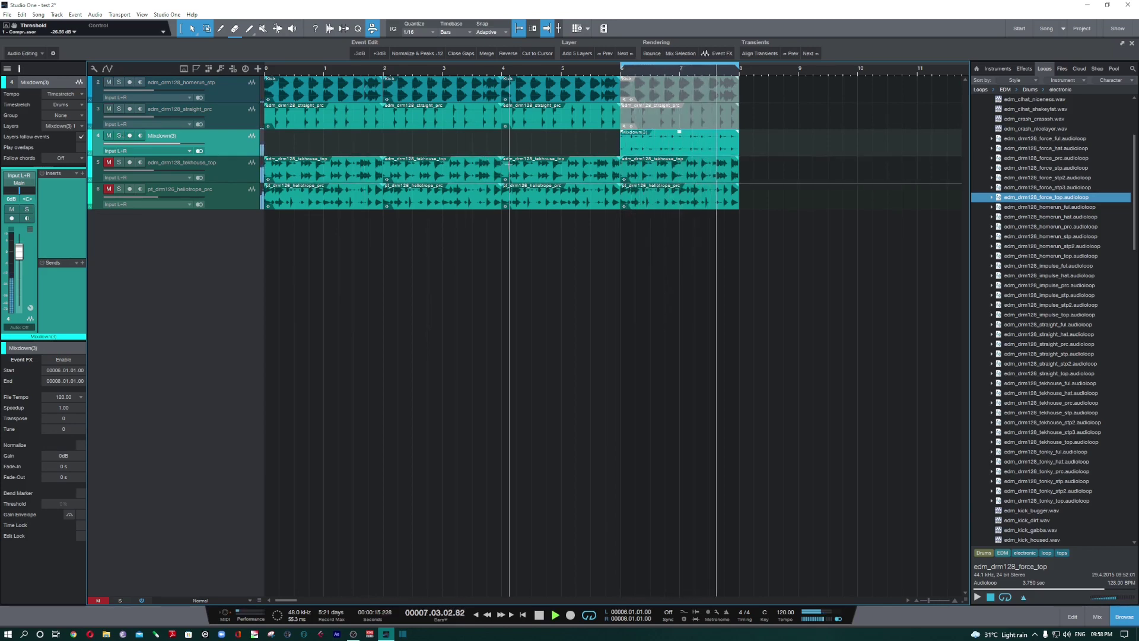
pyautogui.press('space')
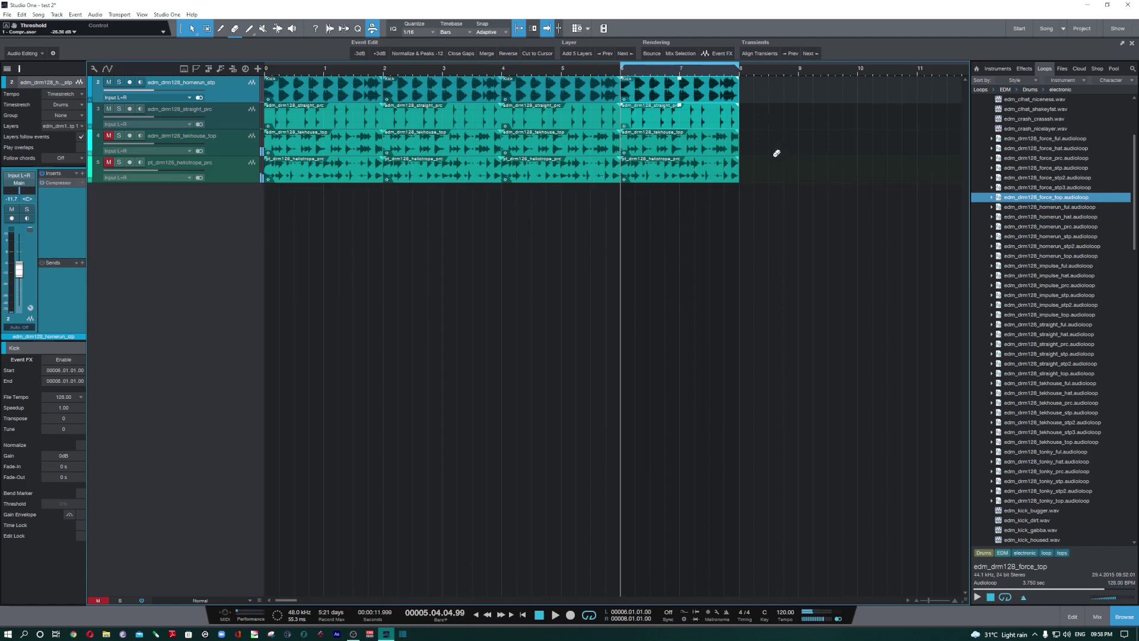
# Unmute the edm_drm128_tekhouse_top and pt_drm128_heliotrope_prc tracks and select all four tracks' events at bar 6.
pyautogui.moveTo(109, 135); pyautogui.dragTo(109, 162)
pyautogui.click(247, 172)
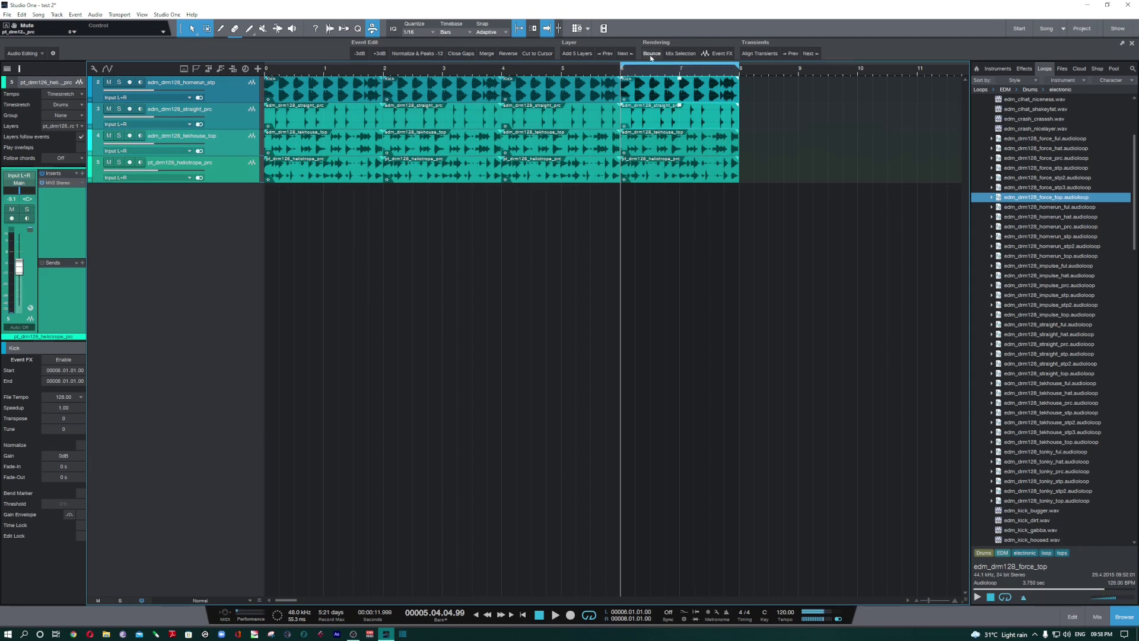
pyautogui.click(688, 99)
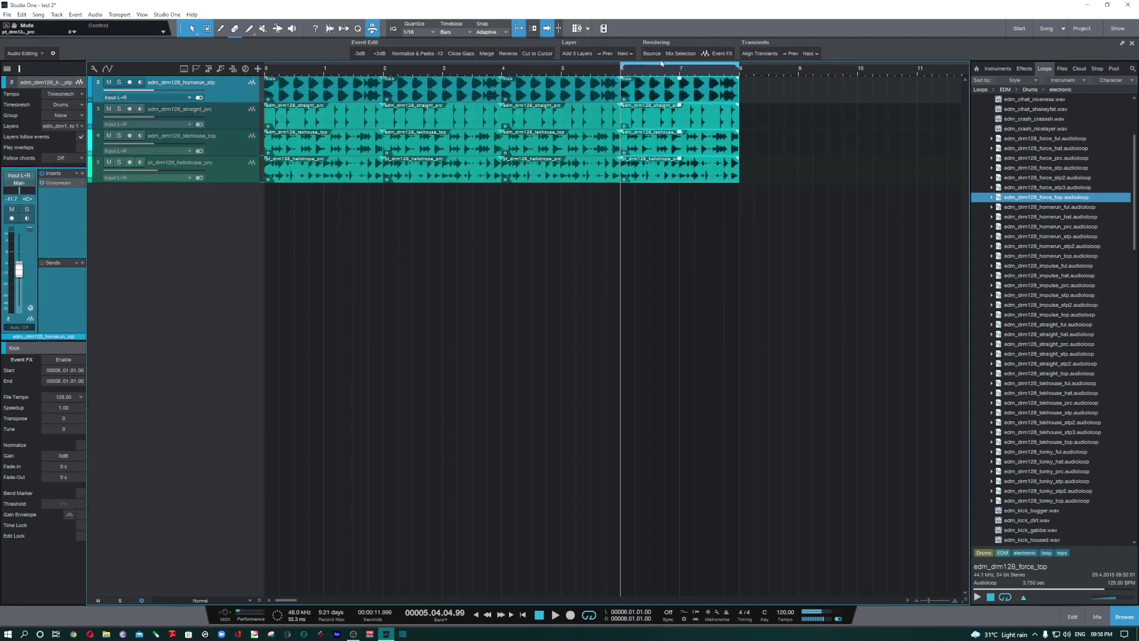
# Try the Bounce macro and the Mix Selection macro on the four selected events at bar 6, undoing each result.
pyautogui.click(652, 53)
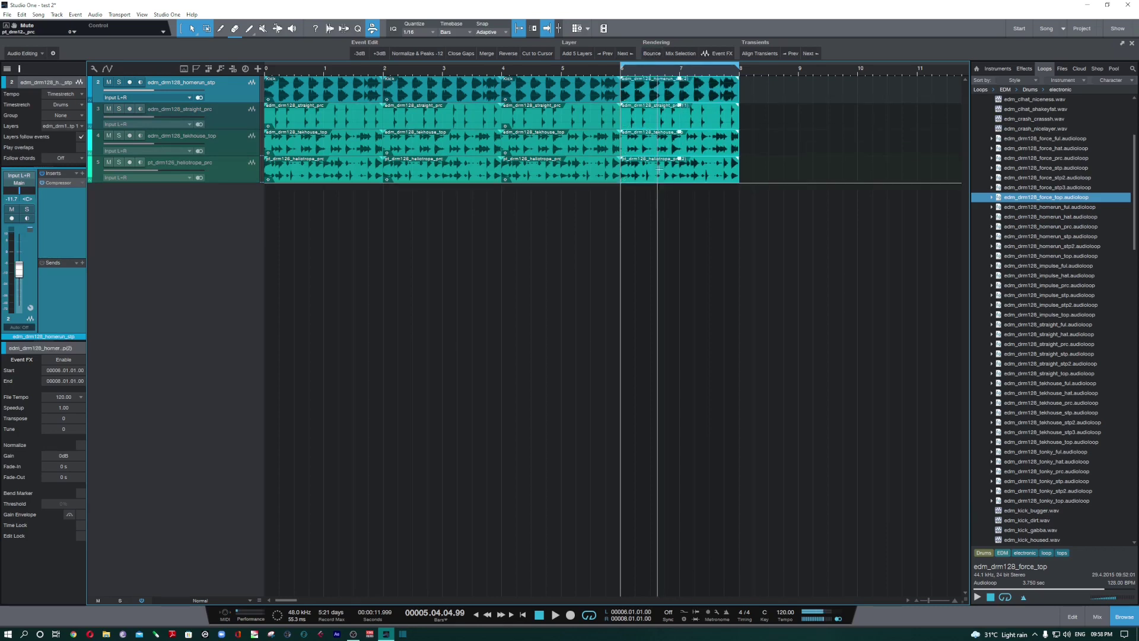
pyautogui.hotkey('ctrl', 'z')
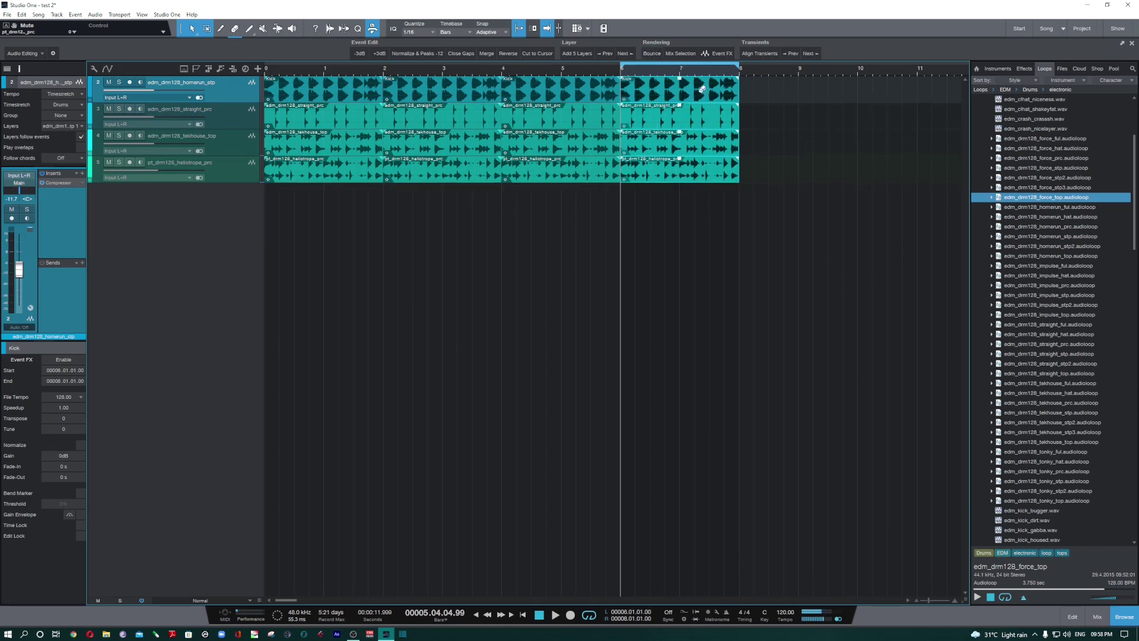
pyautogui.click(682, 54)
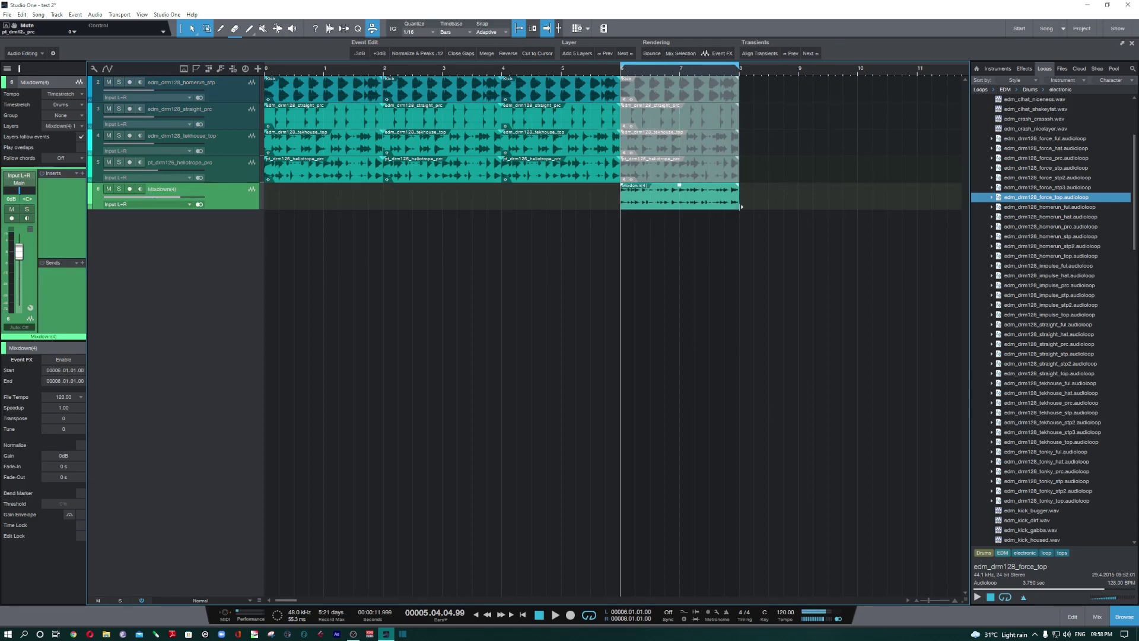
pyautogui.press('space')
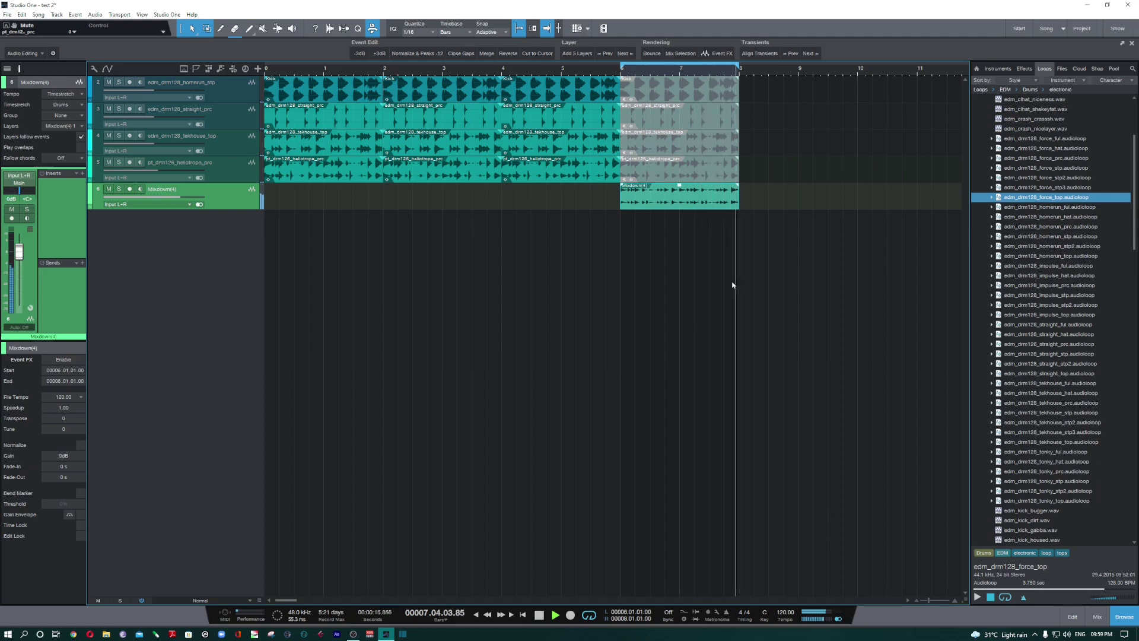
pyautogui.press('space')
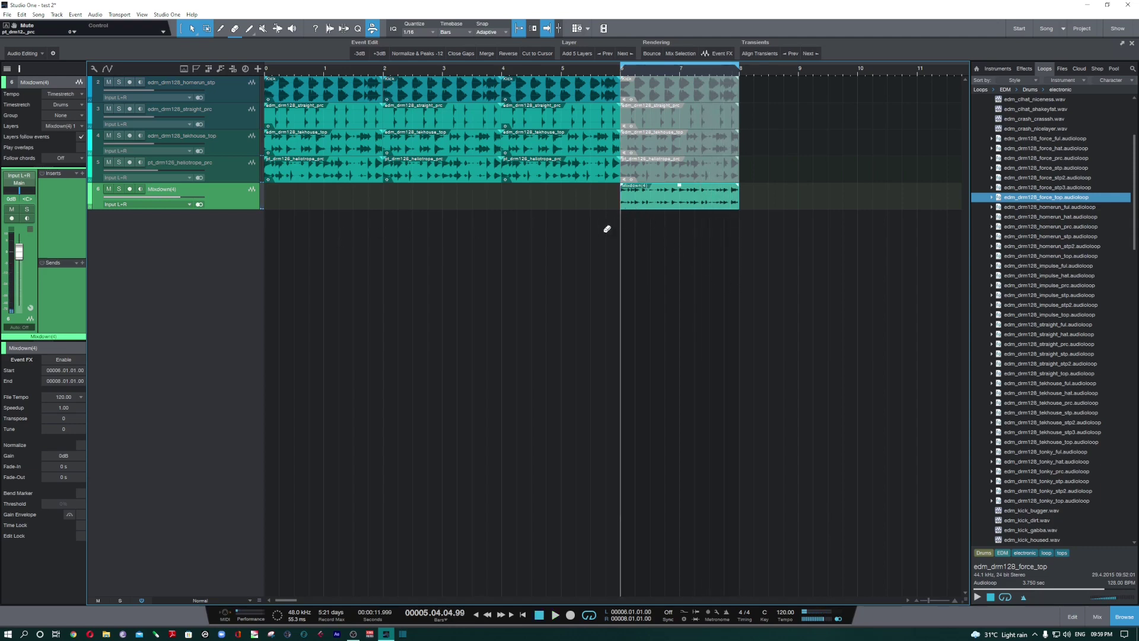
pyautogui.hotkey('ctrl', 'z')
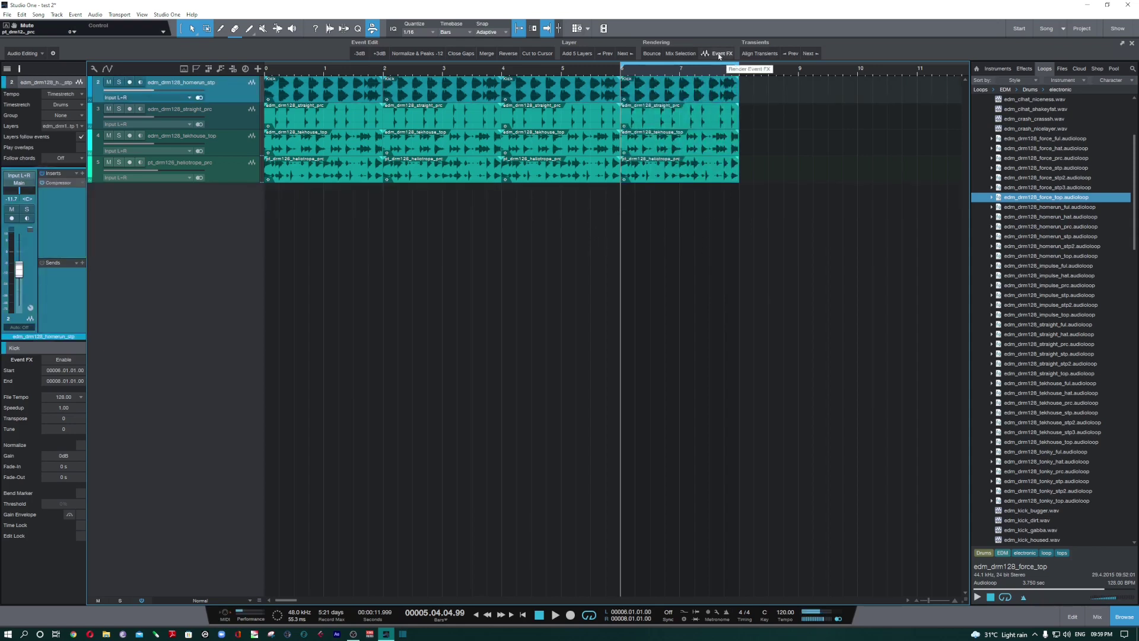
# Add TransatlanticPlateReverbx64 from the favorite effects as an Event FX on the edm_drm128_straight_prc event at bar 6.
pyautogui.press('Down')
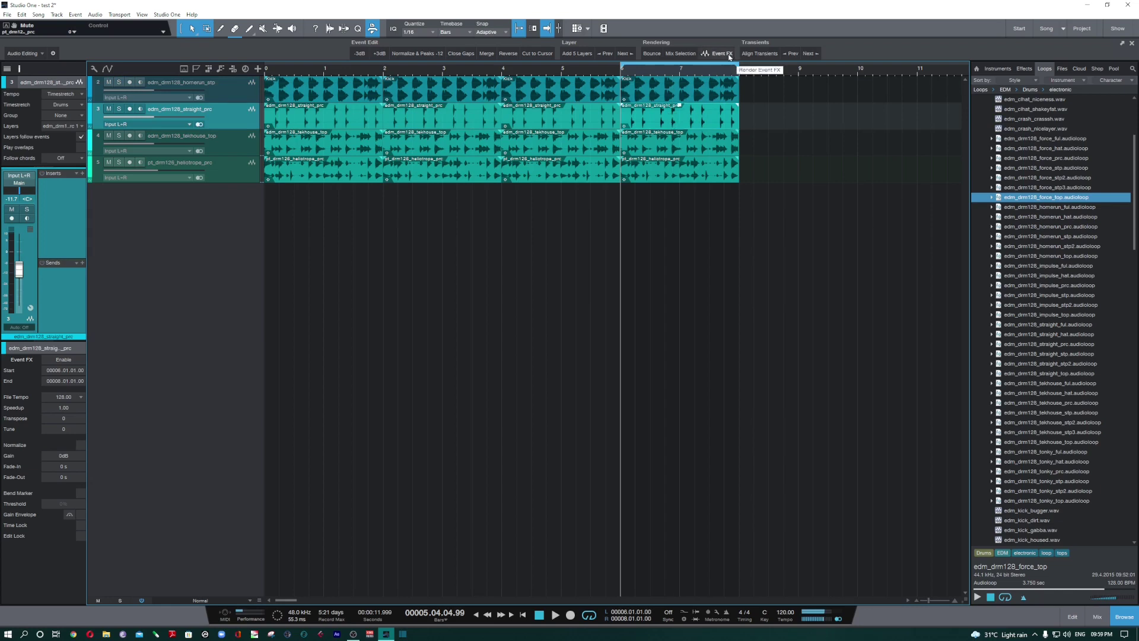
pyautogui.click(1024, 69)
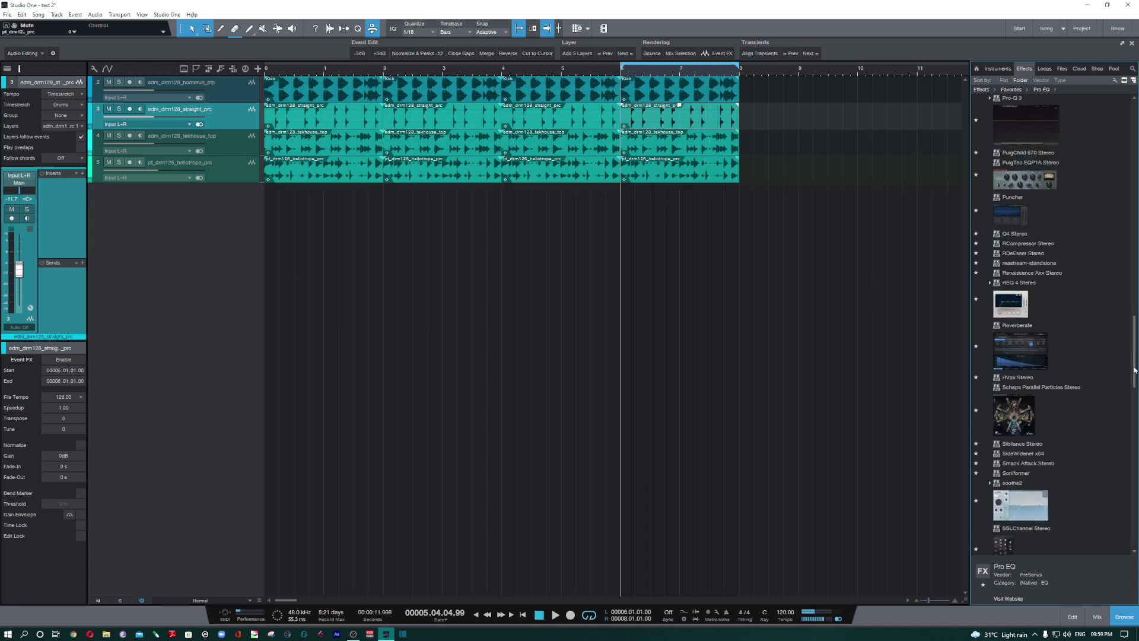
pyautogui.moveTo(1134, 339); pyautogui.dragTo(1134, 440)
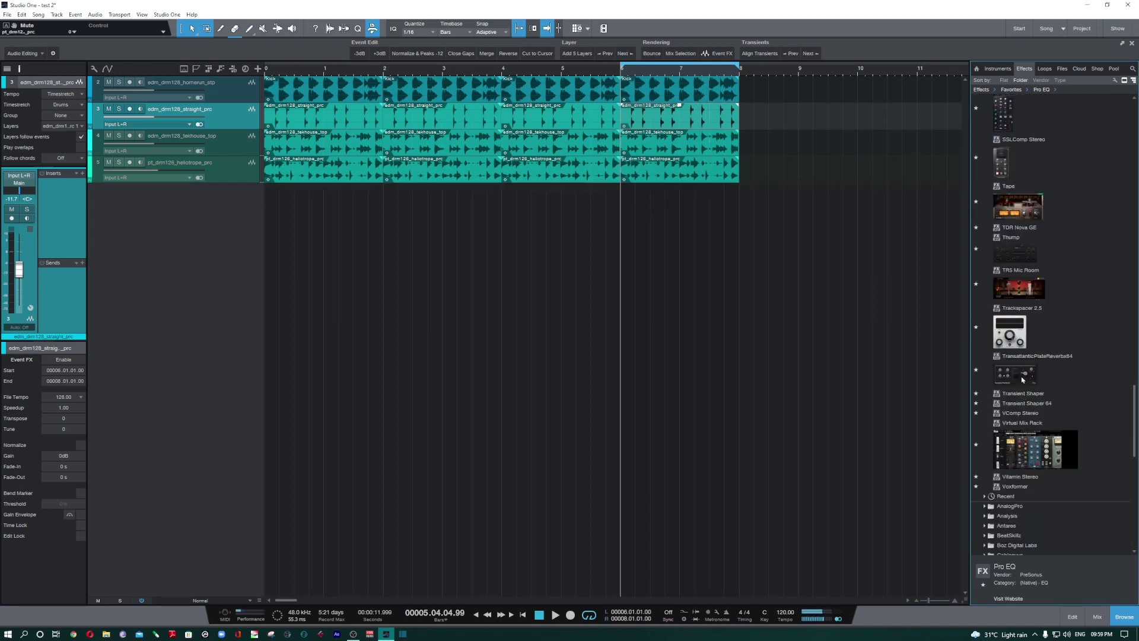
pyautogui.moveTo(1022, 380); pyautogui.dragTo(678, 117)
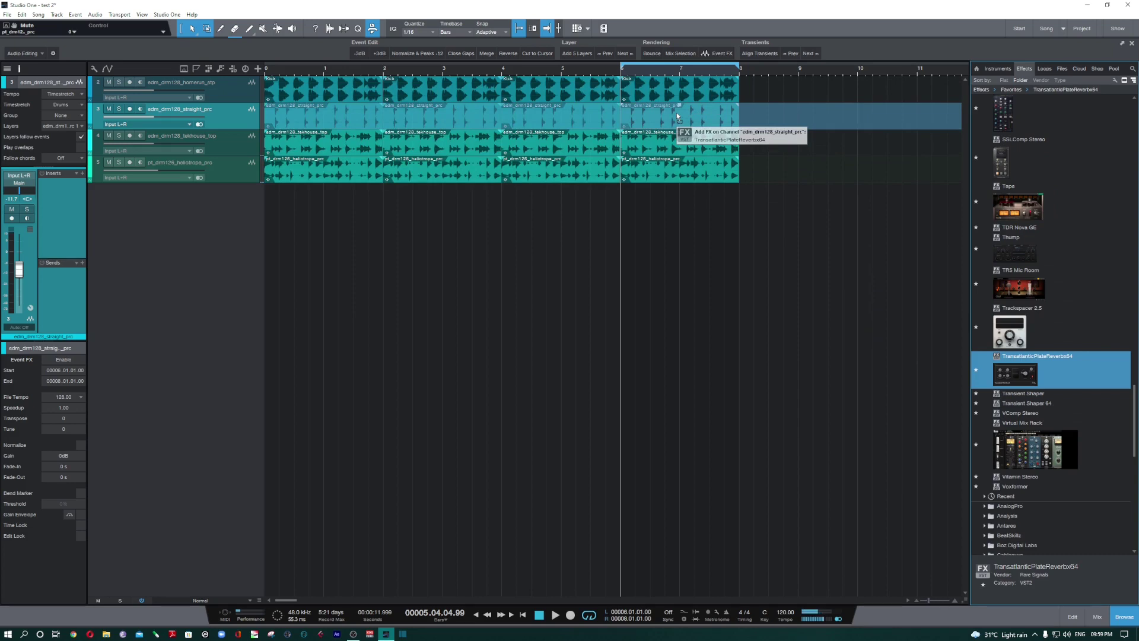
pyautogui.moveTo(678, 116); pyautogui.dragTo(679, 118)
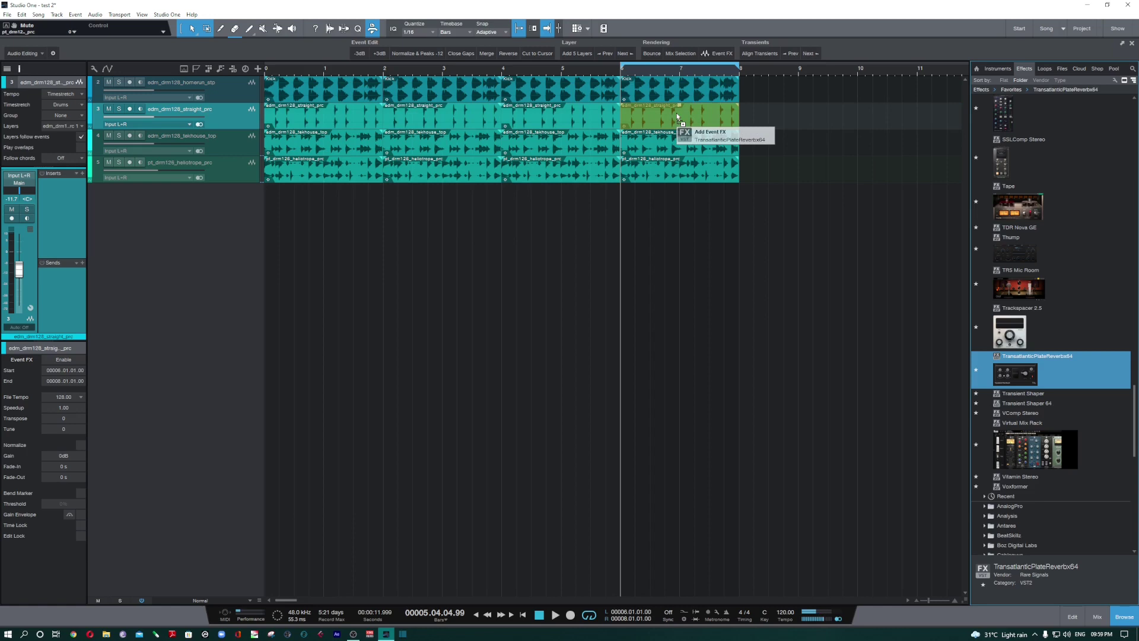
pyautogui.moveTo(678, 117); pyautogui.dragTo(676, 114)
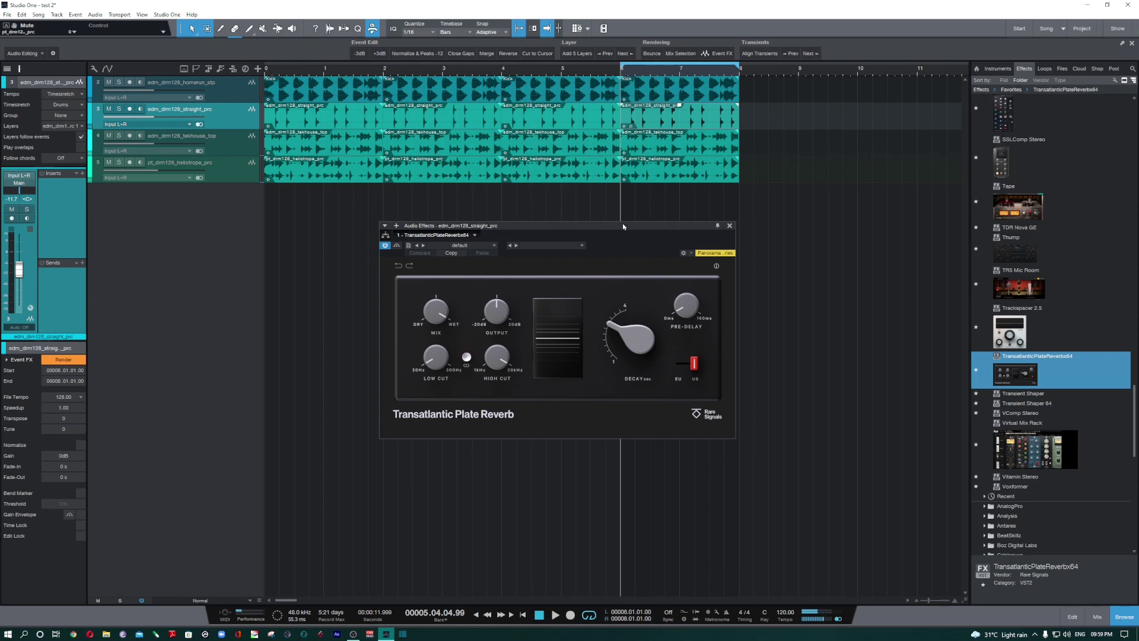
pyautogui.moveTo(623, 226); pyautogui.dragTo(662, 237)
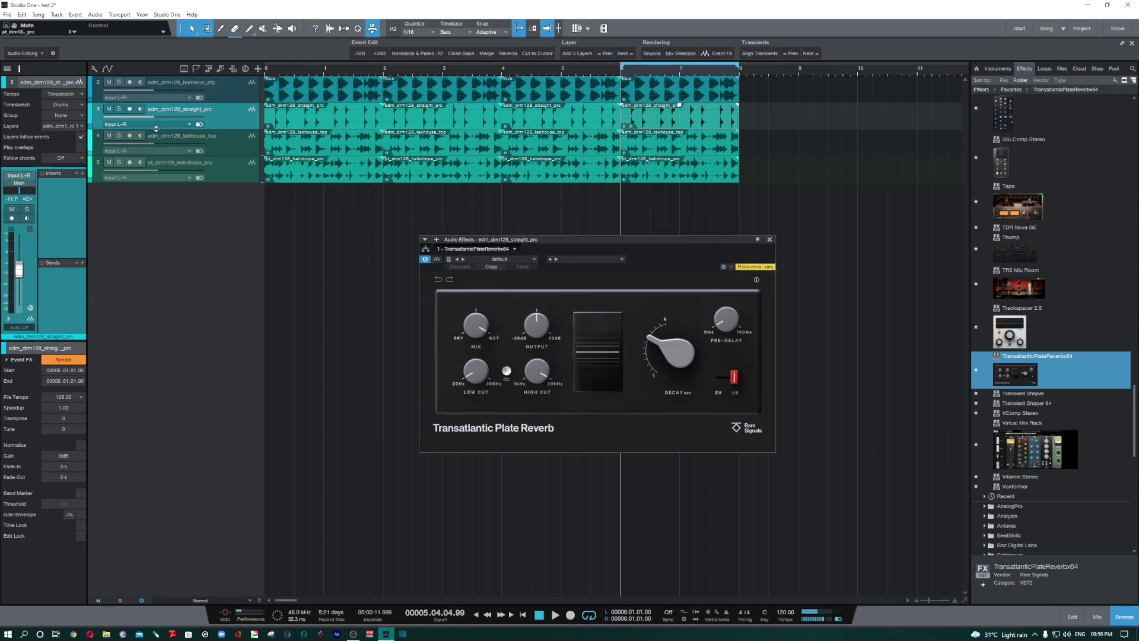
# Solo the edm_drm128_straight_prc track and start playback.
pyautogui.click(119, 109)
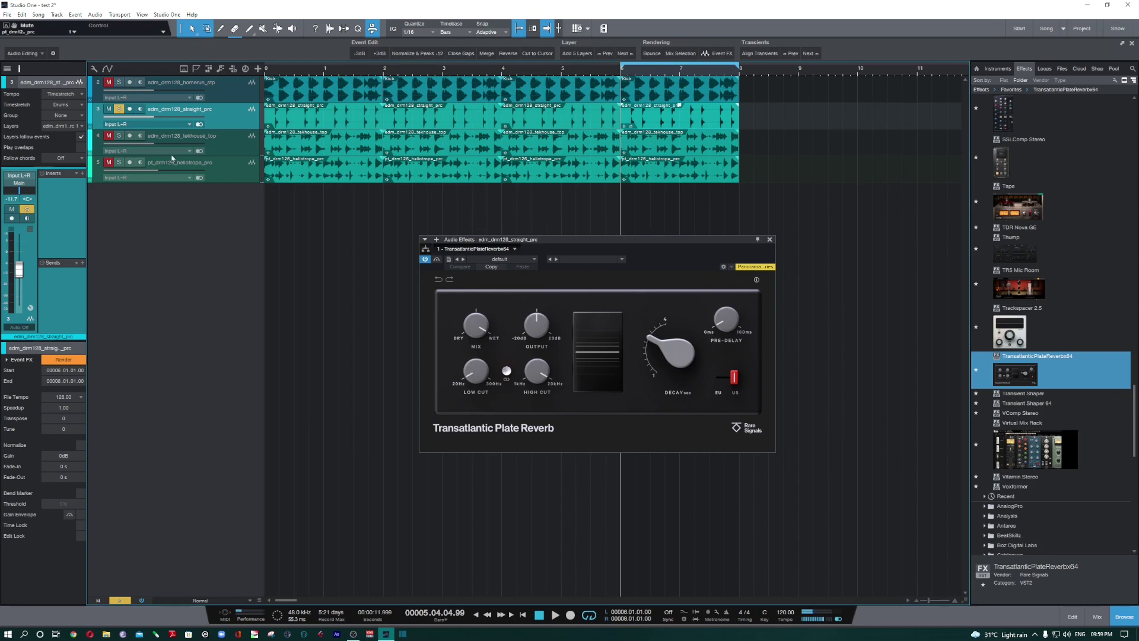
pyautogui.click(120, 109)
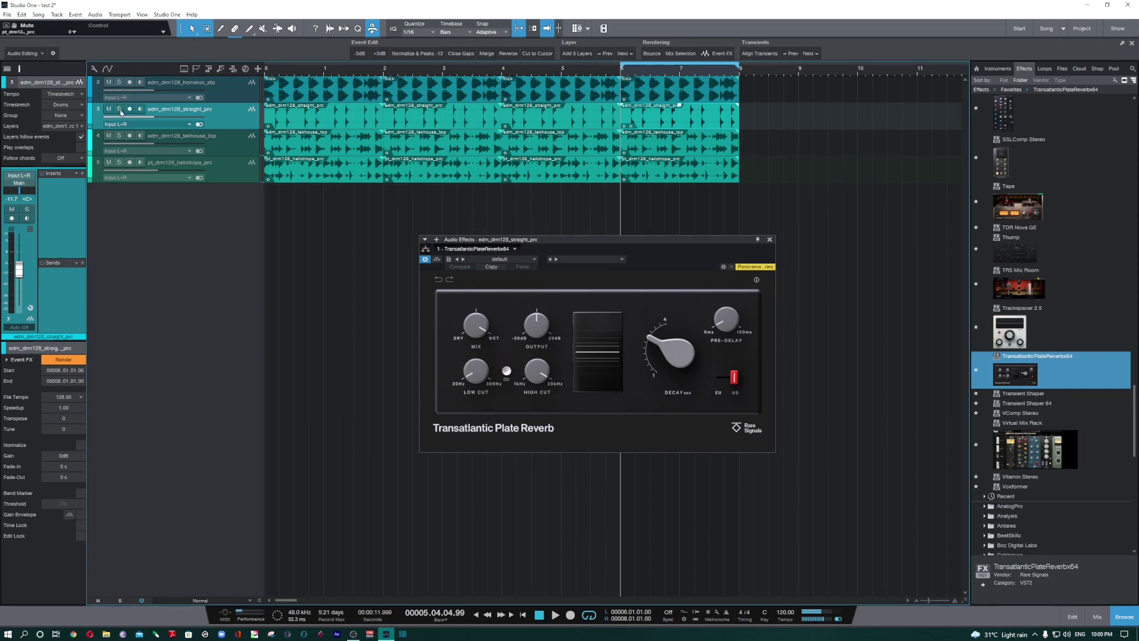
pyautogui.click(120, 111)
pyautogui.press('space')
# Shorten the plate reverb's Decay, set its Mix to 22 % and raise its Pre-Delay during playback.
pyautogui.moveTo(669, 348)
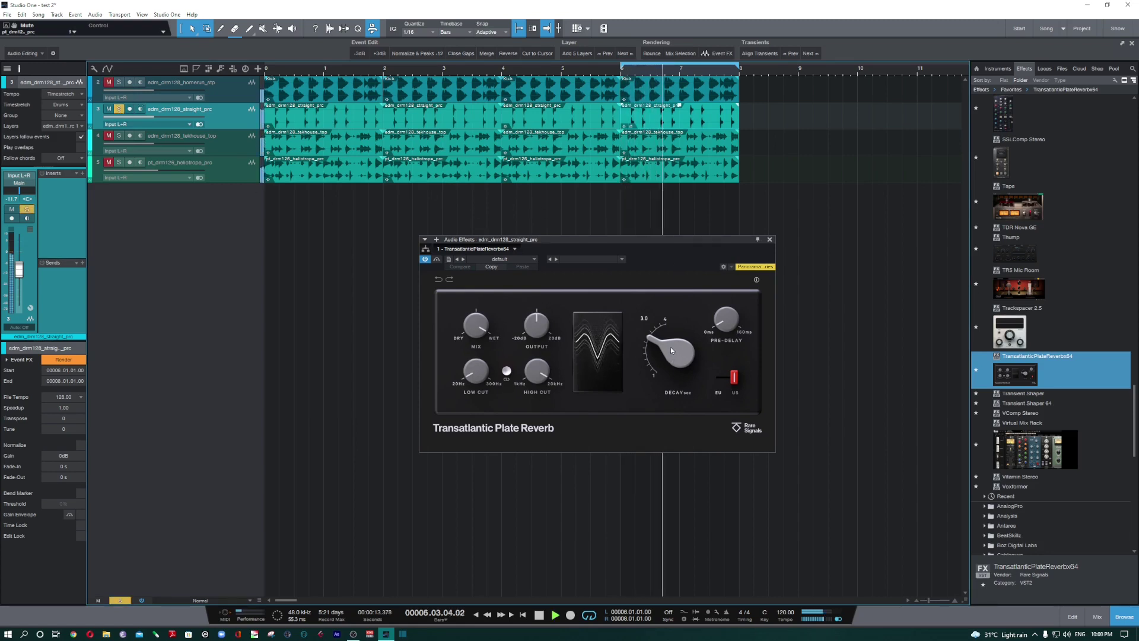
pyautogui.moveTo(671, 346); pyautogui.dragTo(668, 353)
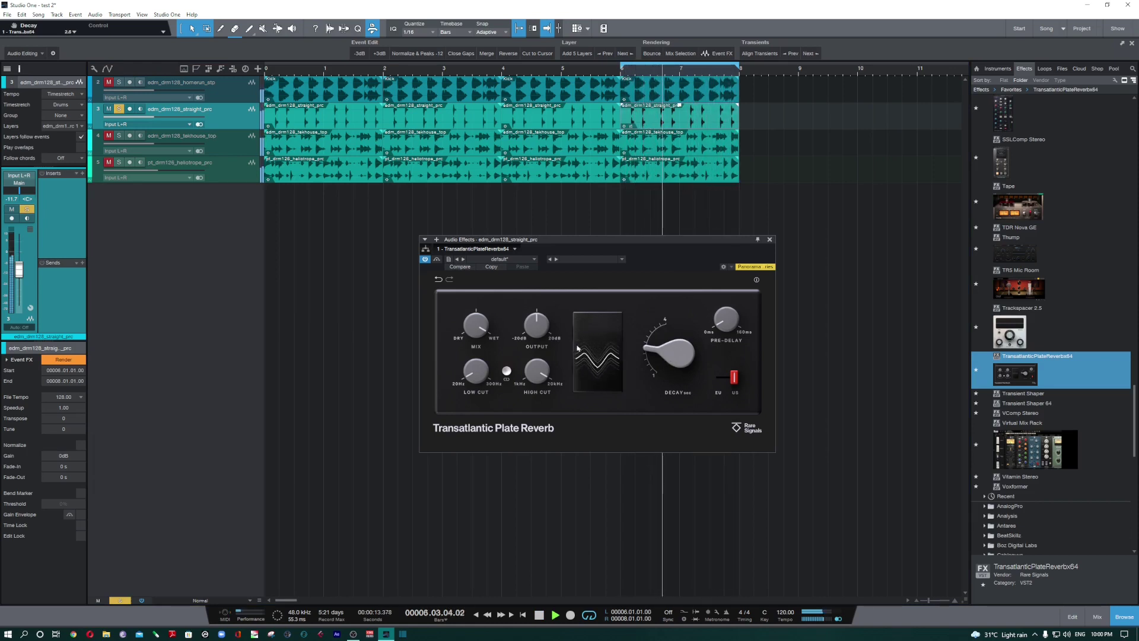
pyautogui.moveTo(476, 326); pyautogui.dragTo(476, 345)
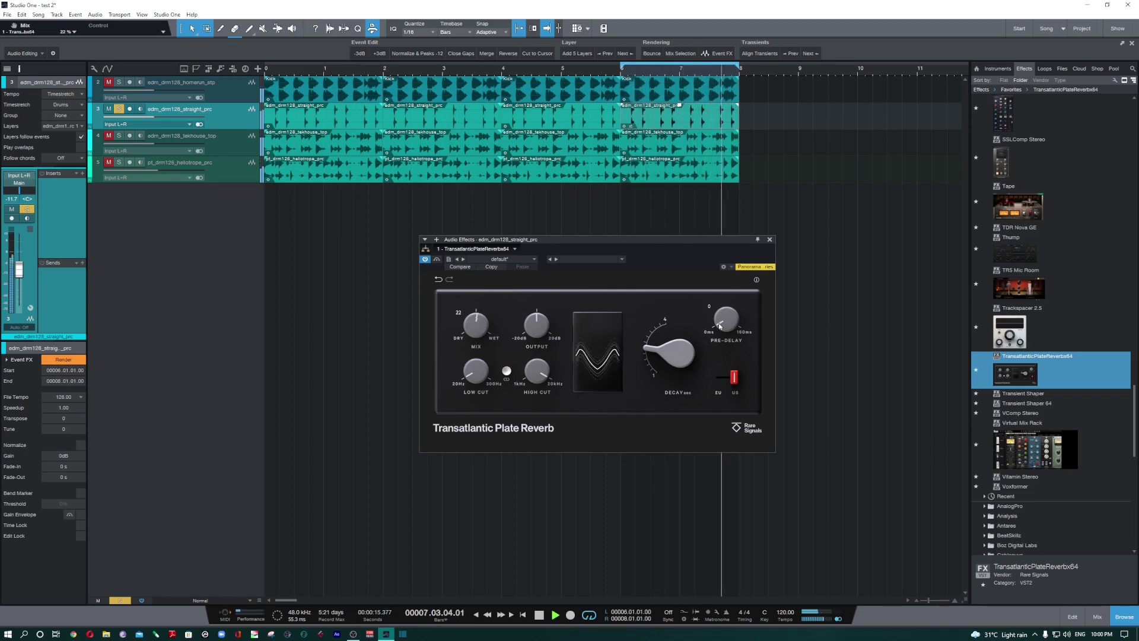
pyautogui.moveTo(720, 325); pyautogui.dragTo(722, 297)
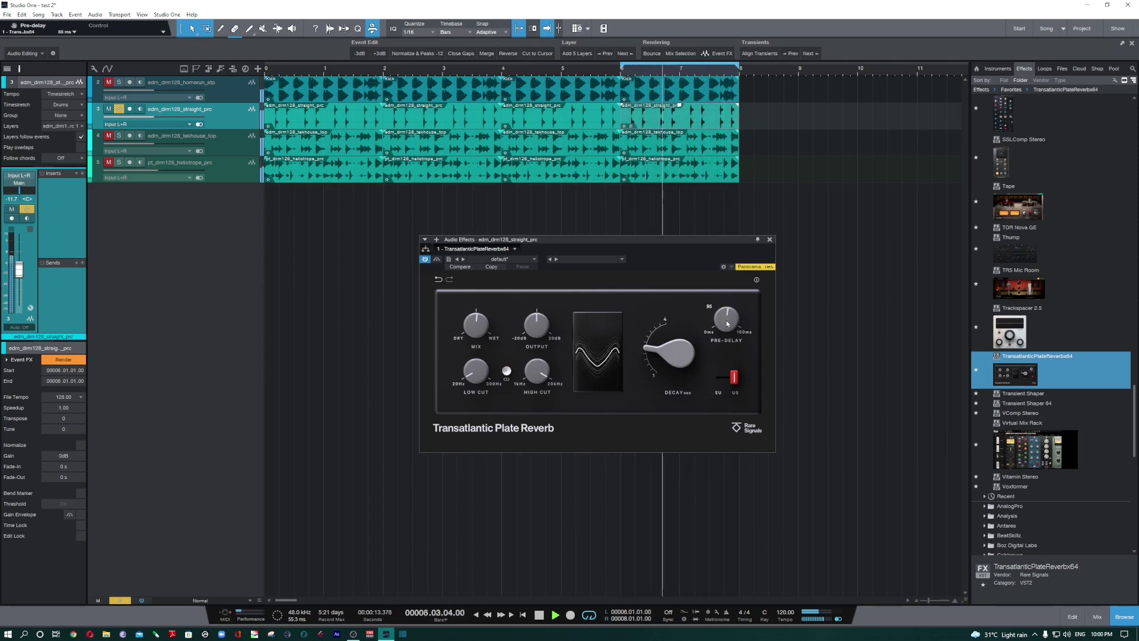
pyautogui.press('space')
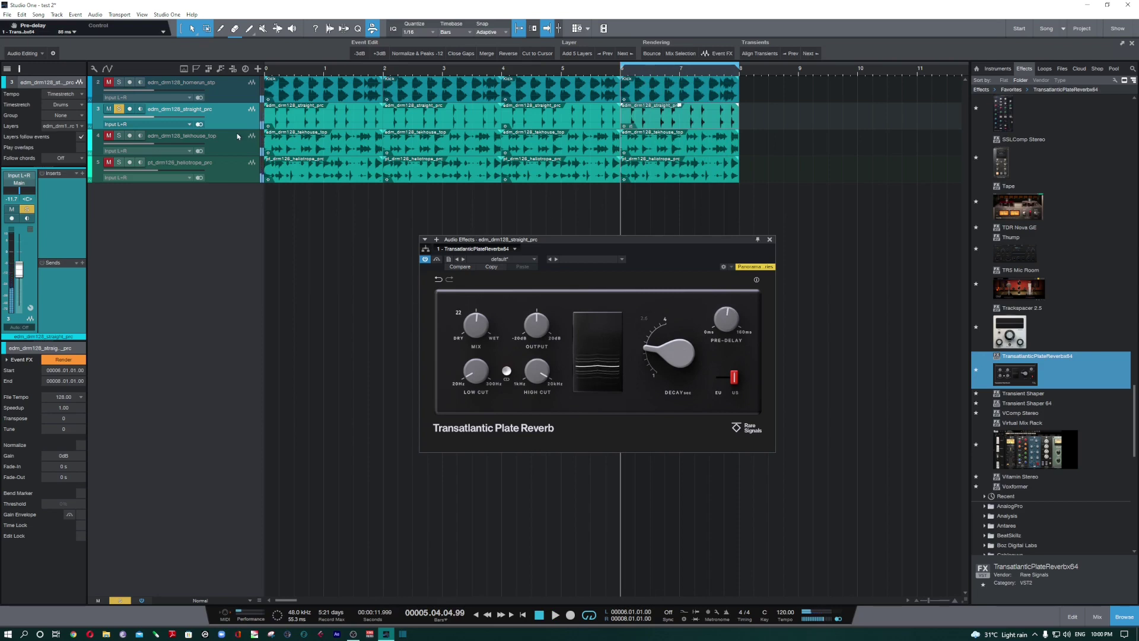
# Unsolo the edm_drm128_straight_prc track, play the full loop and render the bar 6 event with the Event FX macro.
pyautogui.press('s')
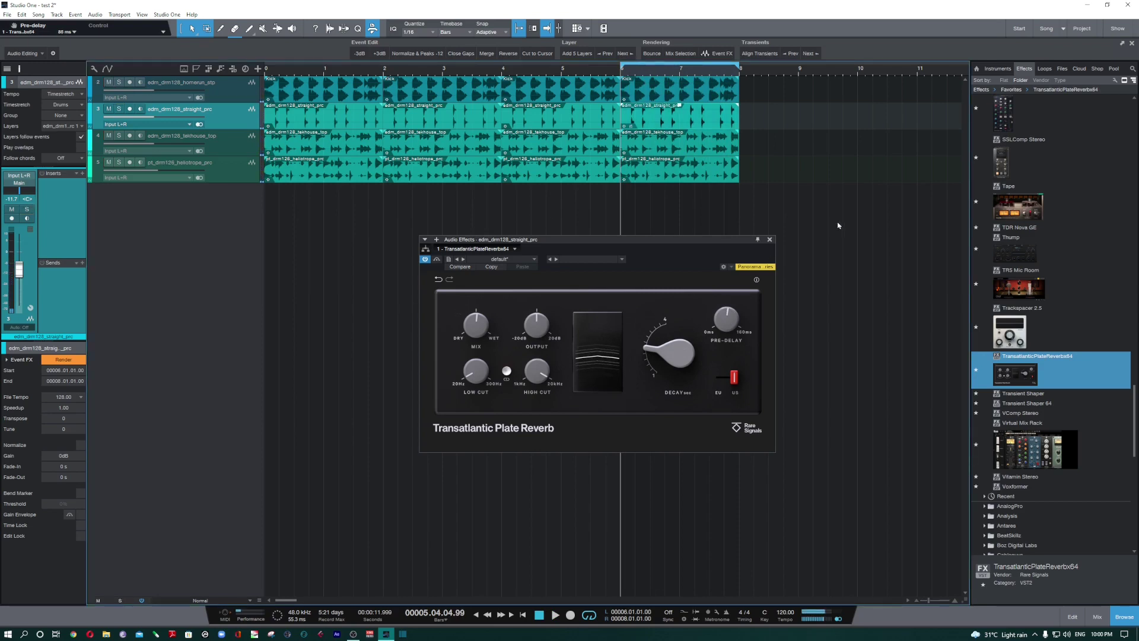
pyautogui.press('space')
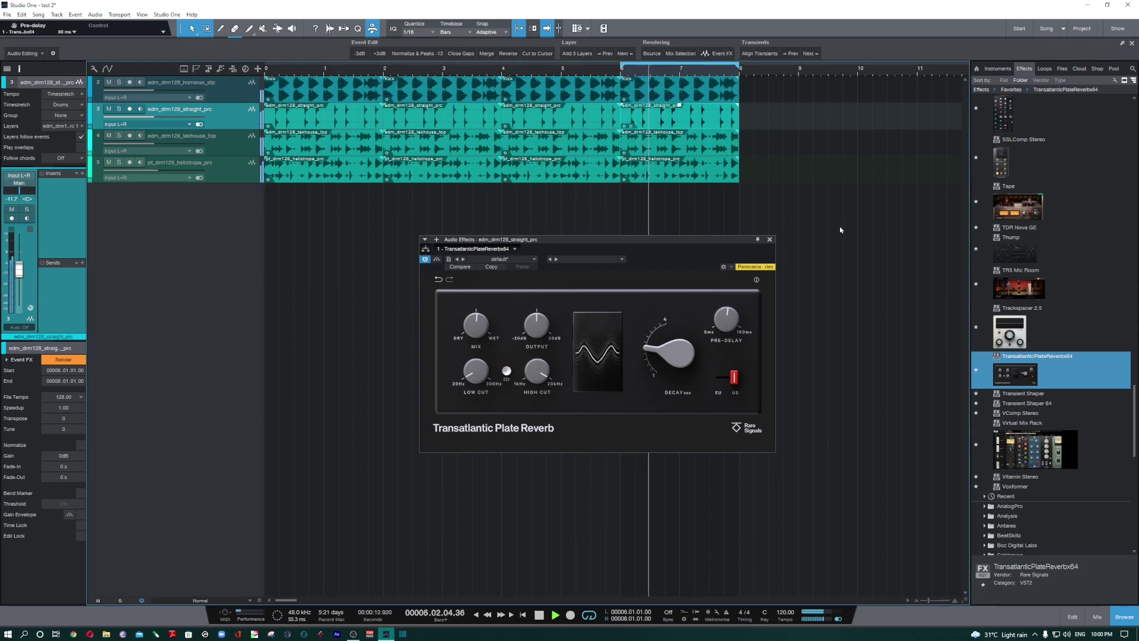
pyautogui.press('space')
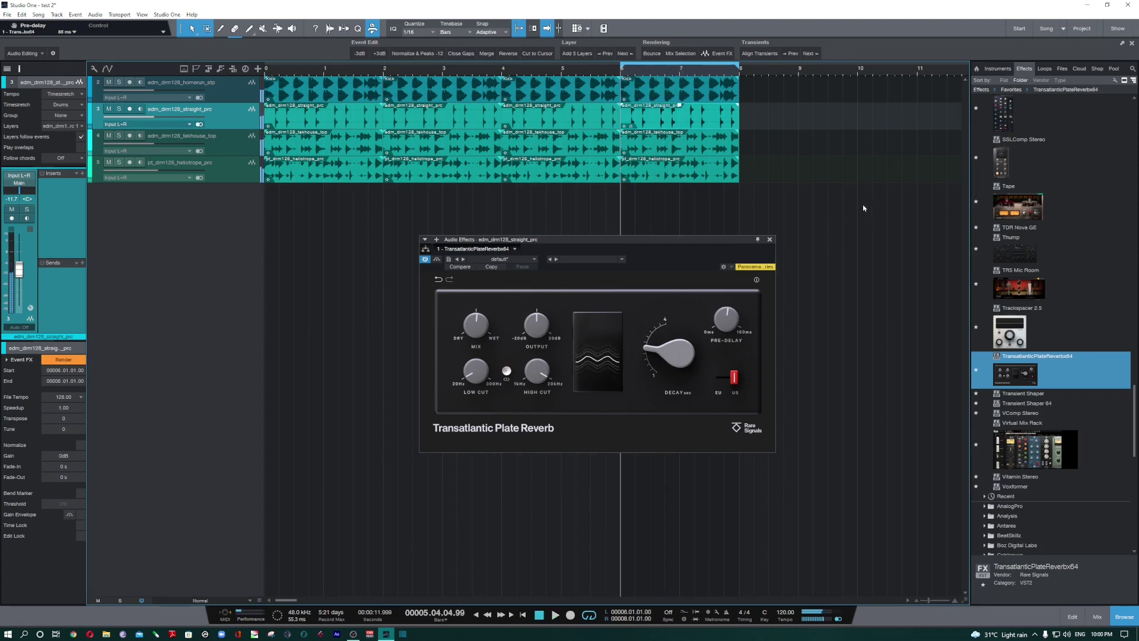
pyautogui.click(729, 54)
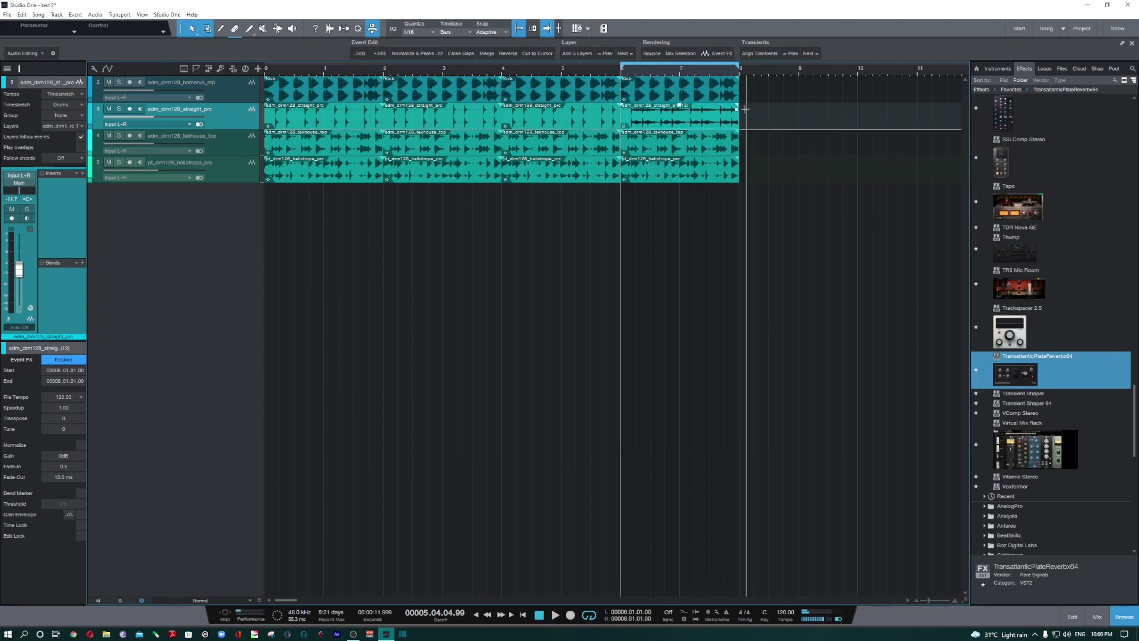
# Play the rendered bar 6 event from the loop start and undo its Event FX rendering.
pyautogui.press('space')
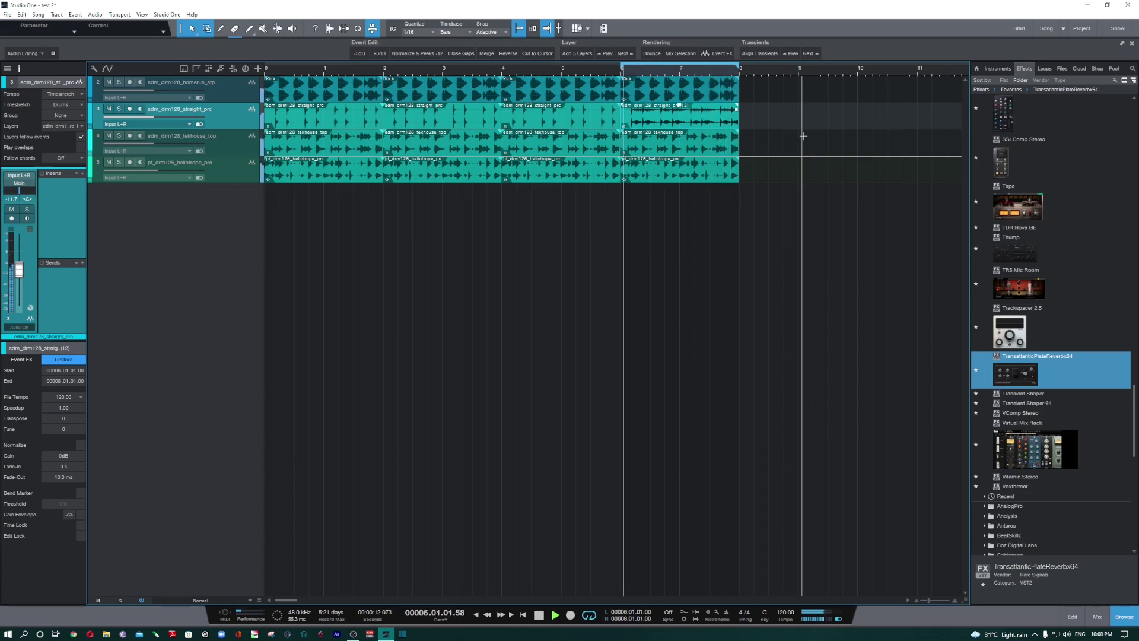
pyautogui.press('space')
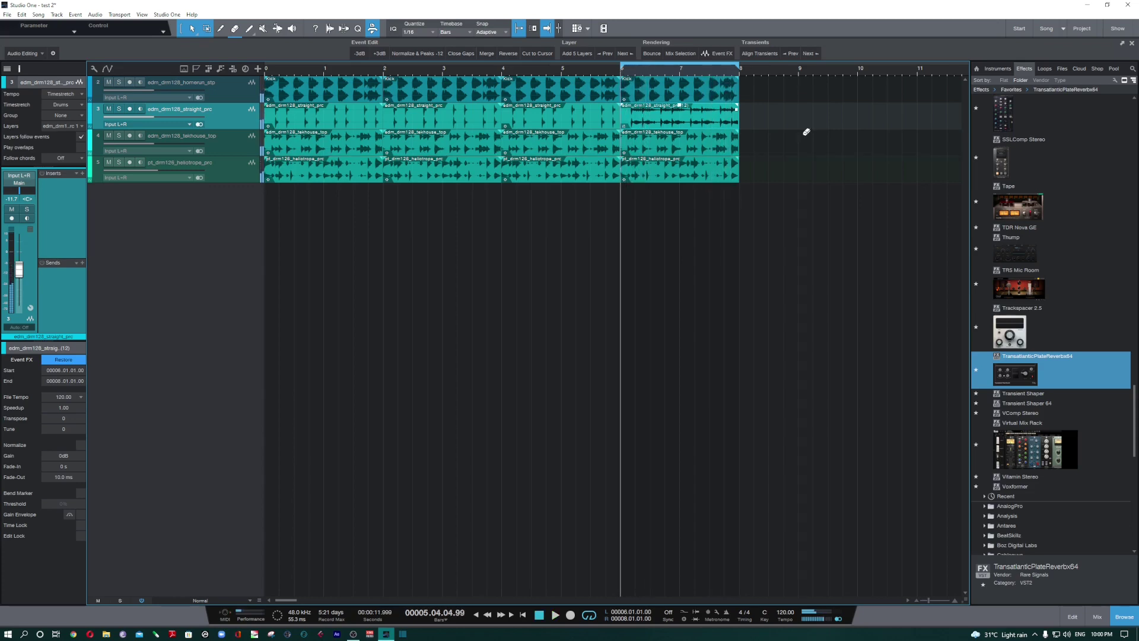
pyautogui.hotkey('ctrl', 'z')
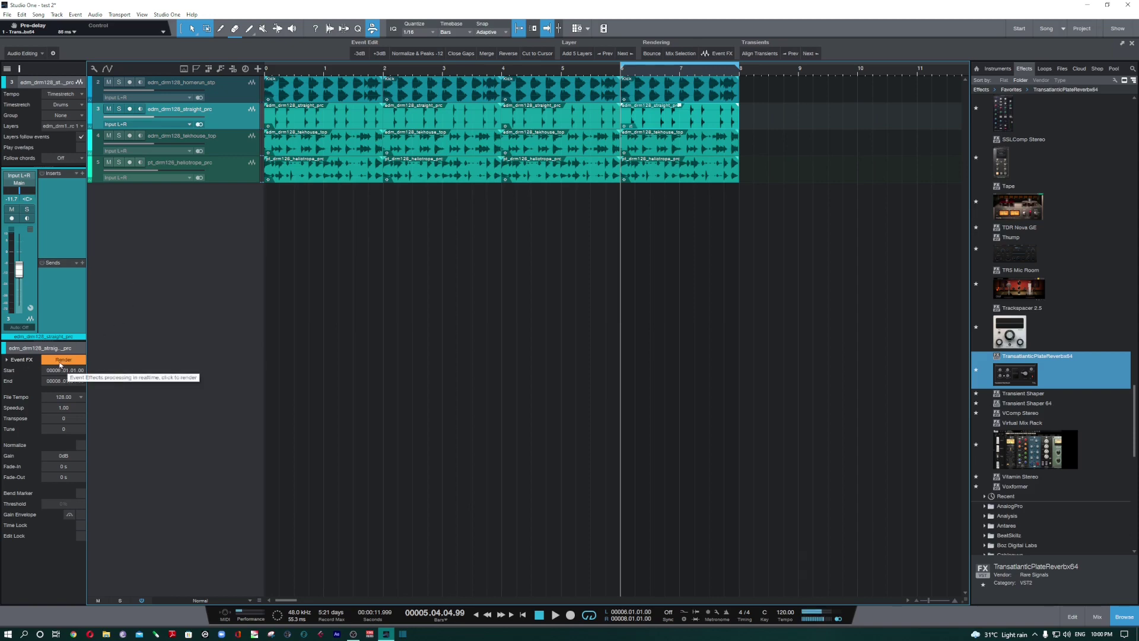
# Set the Event FX tail to 3 seconds, render the bar 6 event again and shorten its rendered tail to 00008.04.04.00.
pyautogui.click(64, 363)
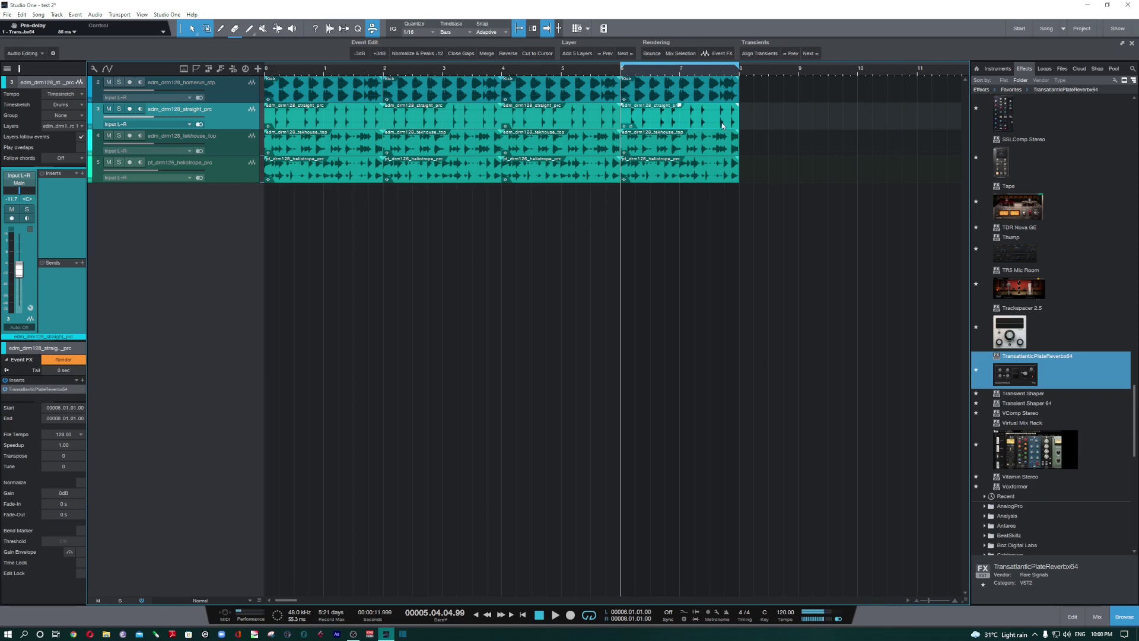
pyautogui.doubleClick(85, 370)
pyautogui.write('3')
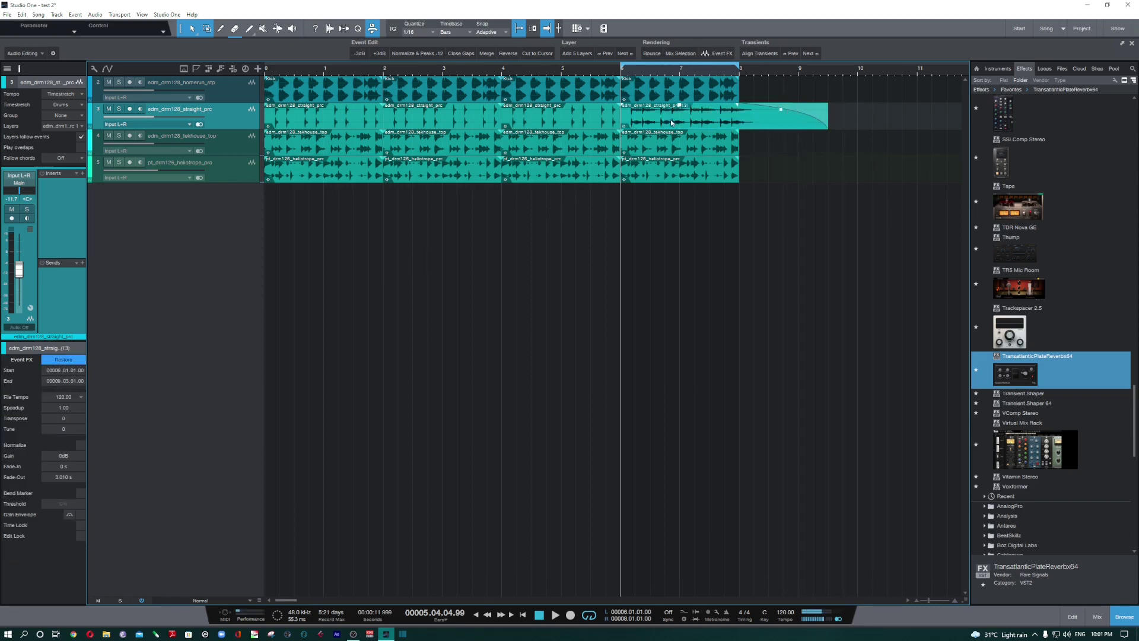
pyautogui.moveTo(828, 124); pyautogui.dragTo(797, 128)
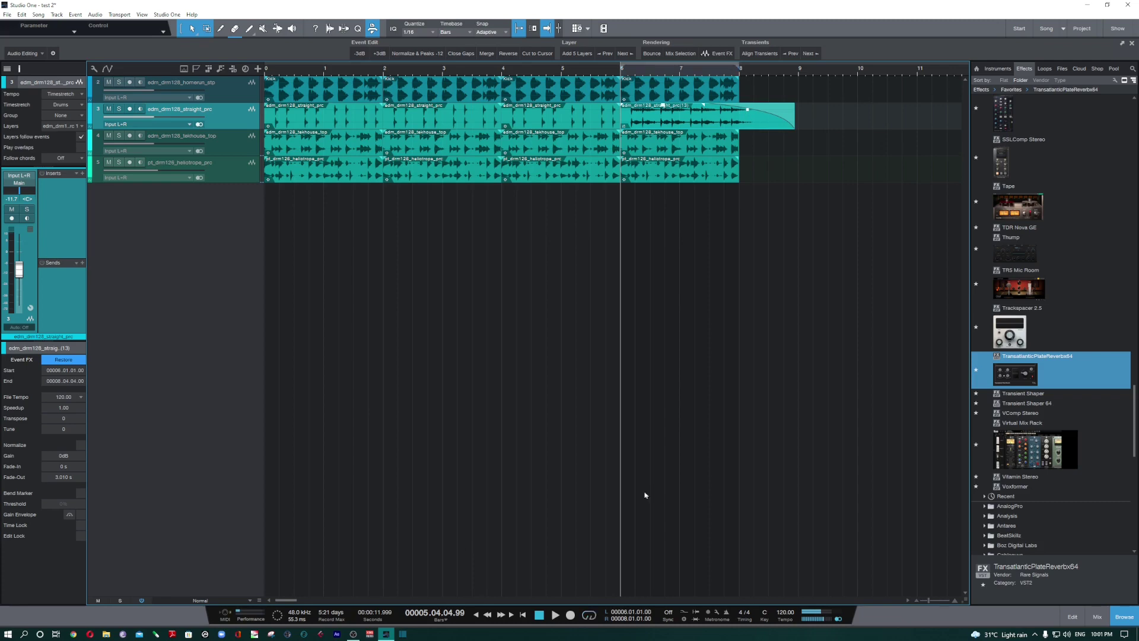
# Play the rendered event with its tail, and undo the tail render and the plate reverb Event FX.
pyautogui.press('space')
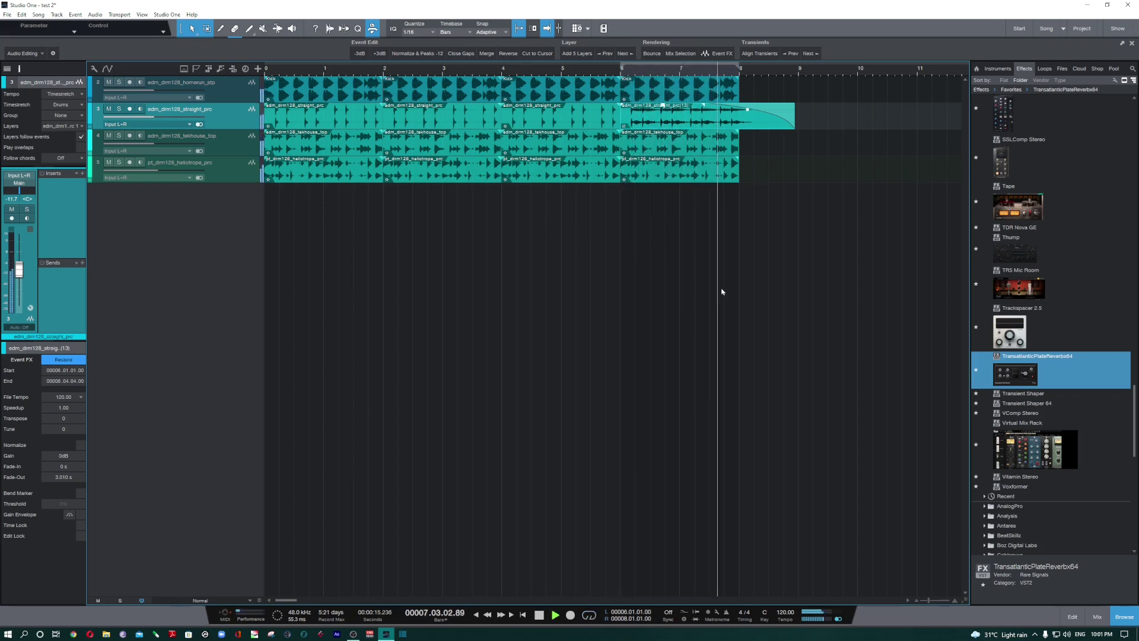
pyautogui.press('space')
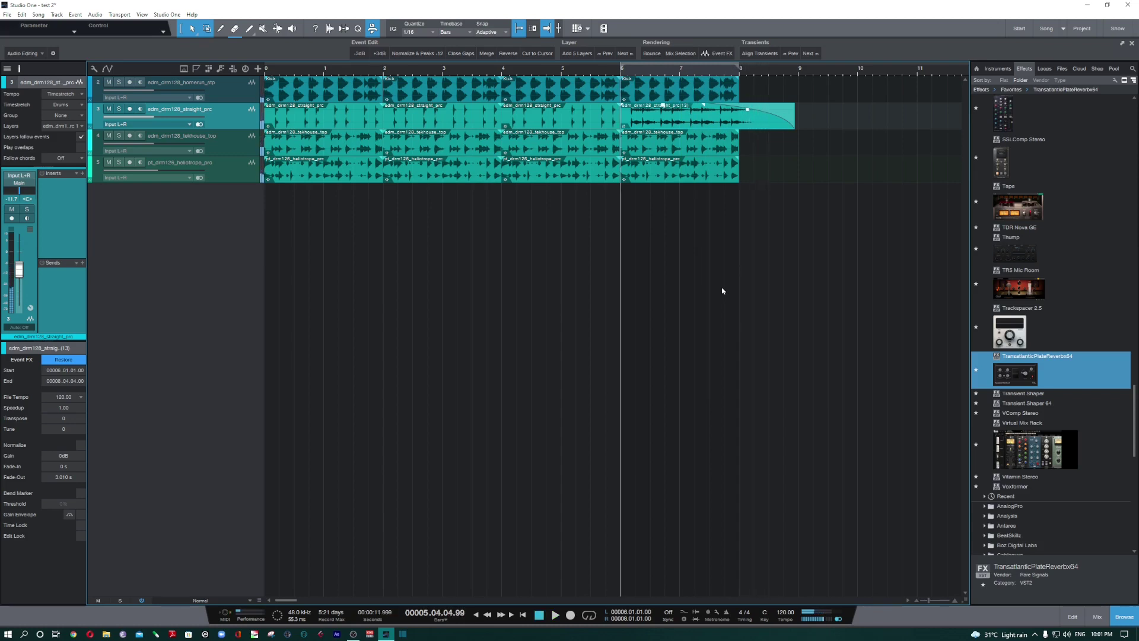
pyautogui.hotkey('ctrl', 'z')
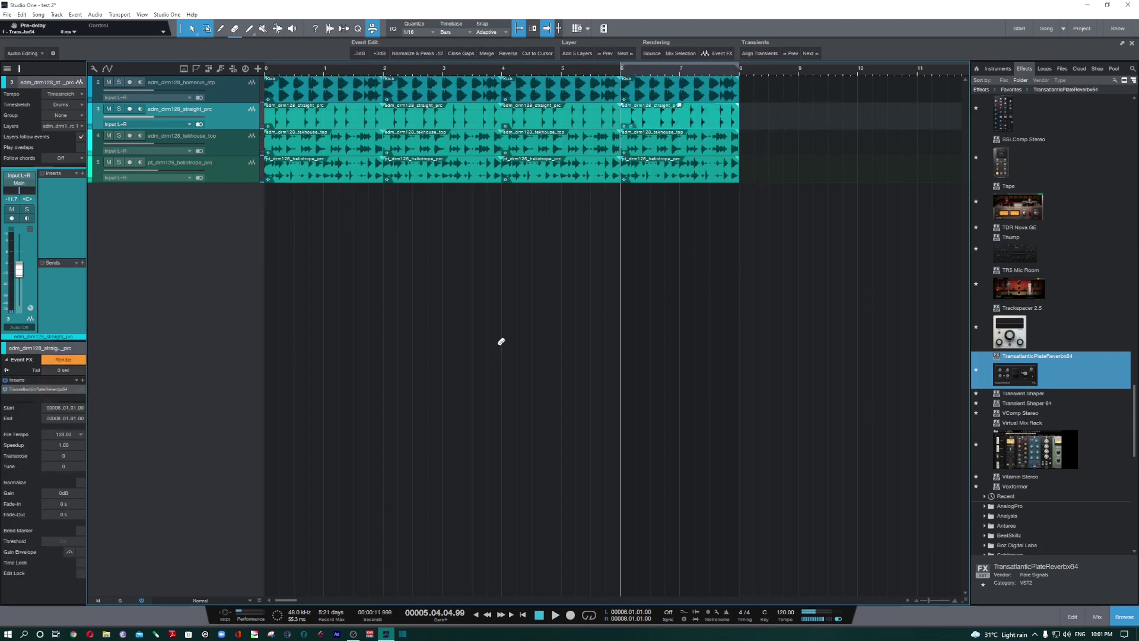
pyautogui.hotkey('ctrl', 'z')
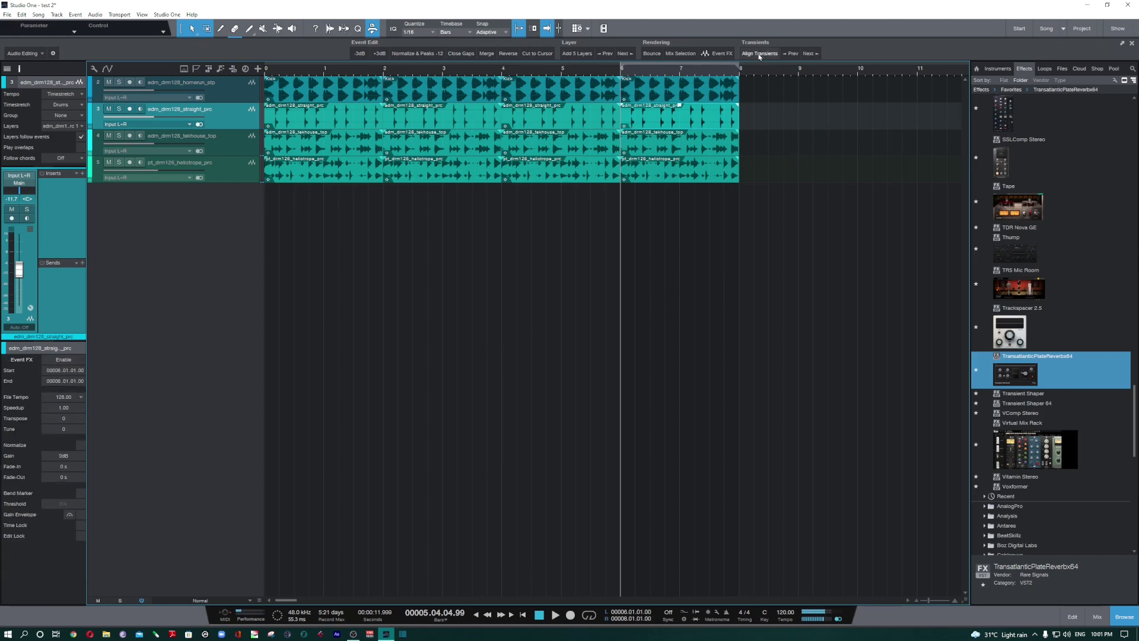
# Hide the browser and run the Align Transients macro on the edm_drm128_straight_prc event at bar 6.
pyautogui.press('F5')
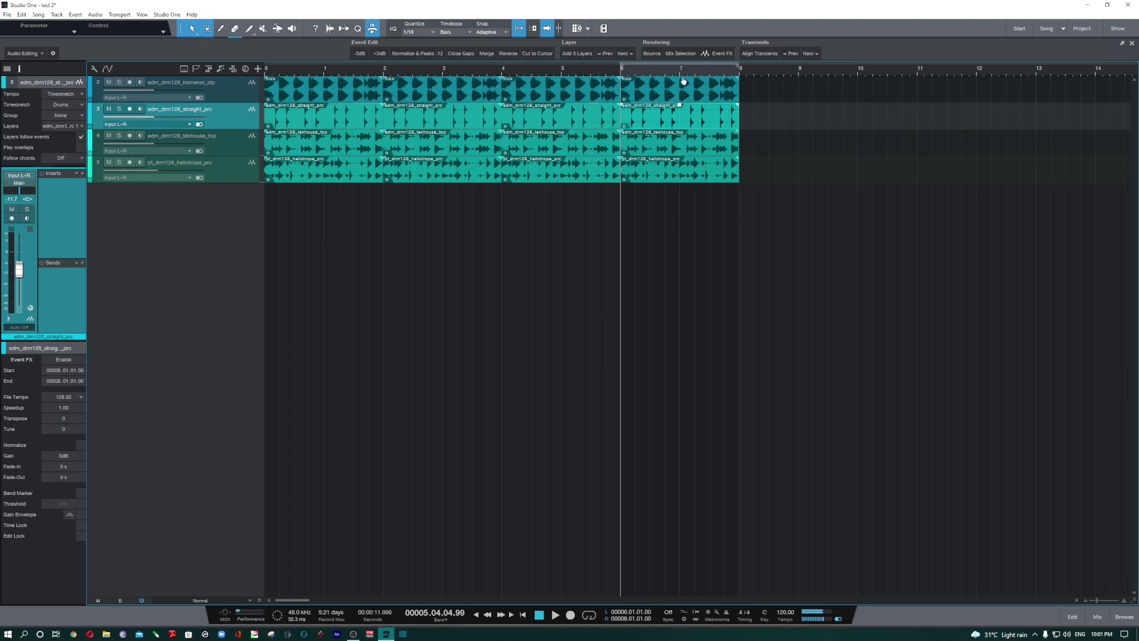
pyautogui.scroll(5, 697, 113)
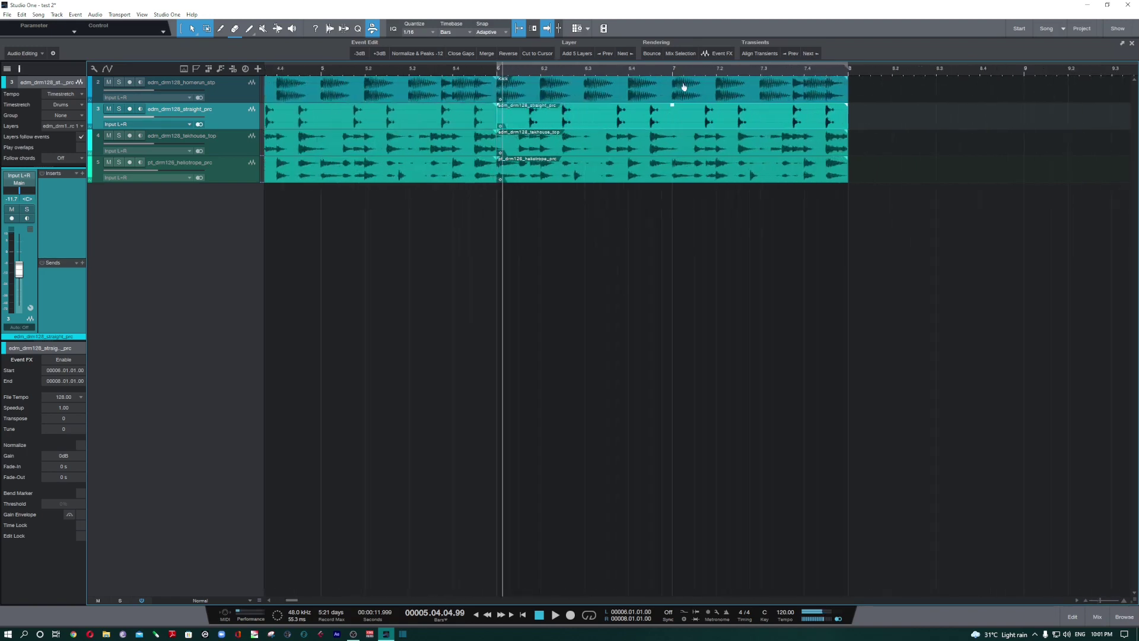
pyautogui.click(757, 54)
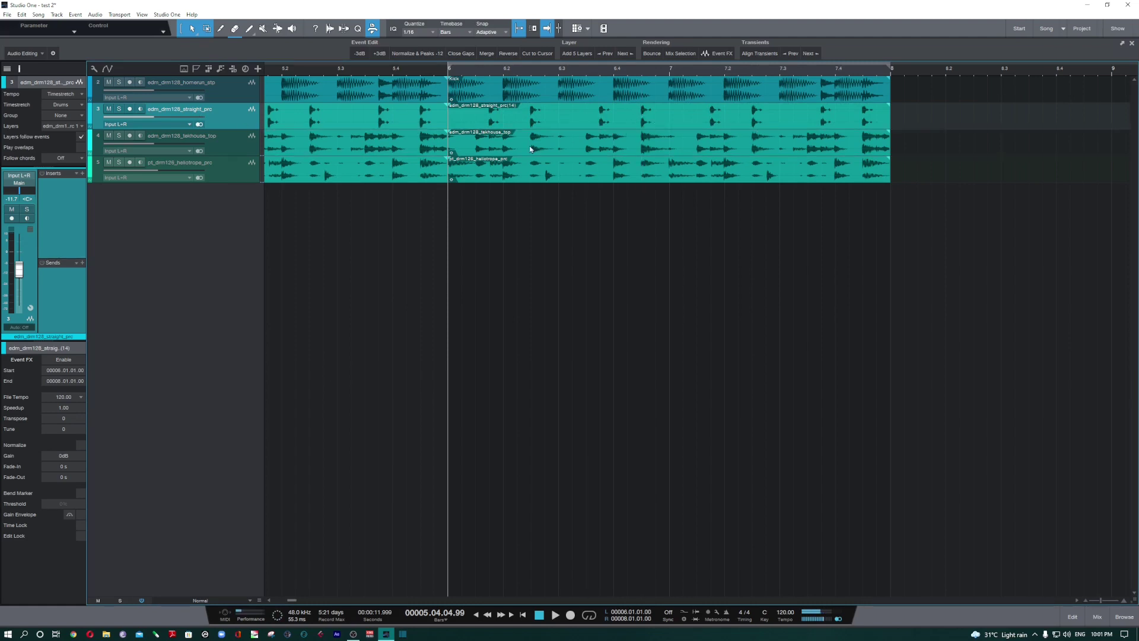
pyautogui.scroll(3, 449, 72)
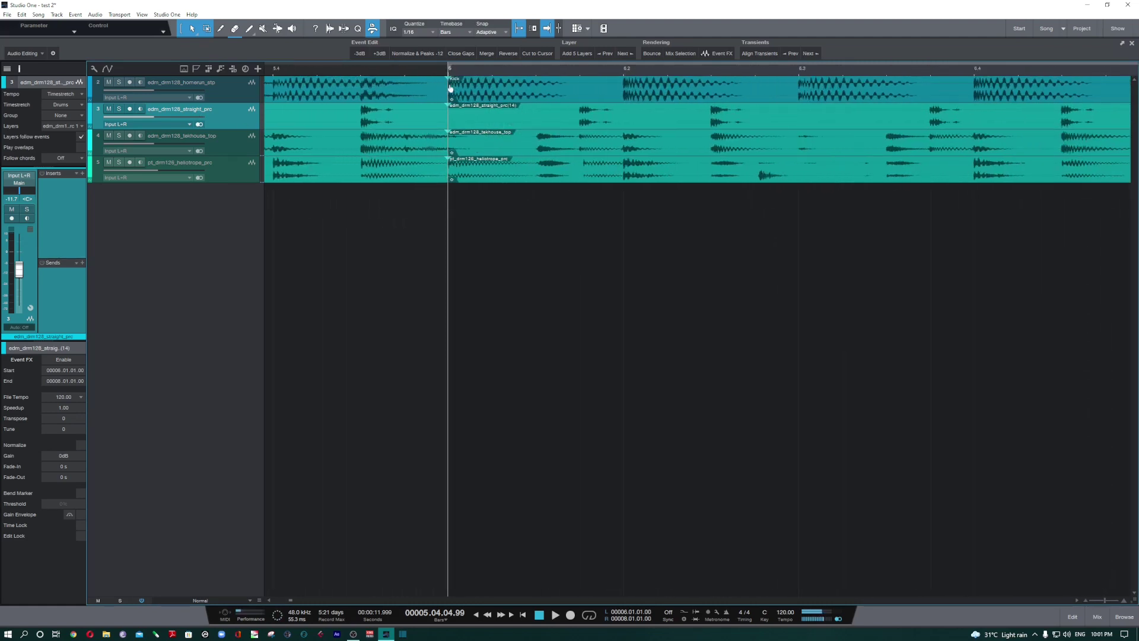
# Undo the Align Transients macro's merging, slicing and transient detection on the bar 6 event.
pyautogui.hotkey('ctrl', 'z')
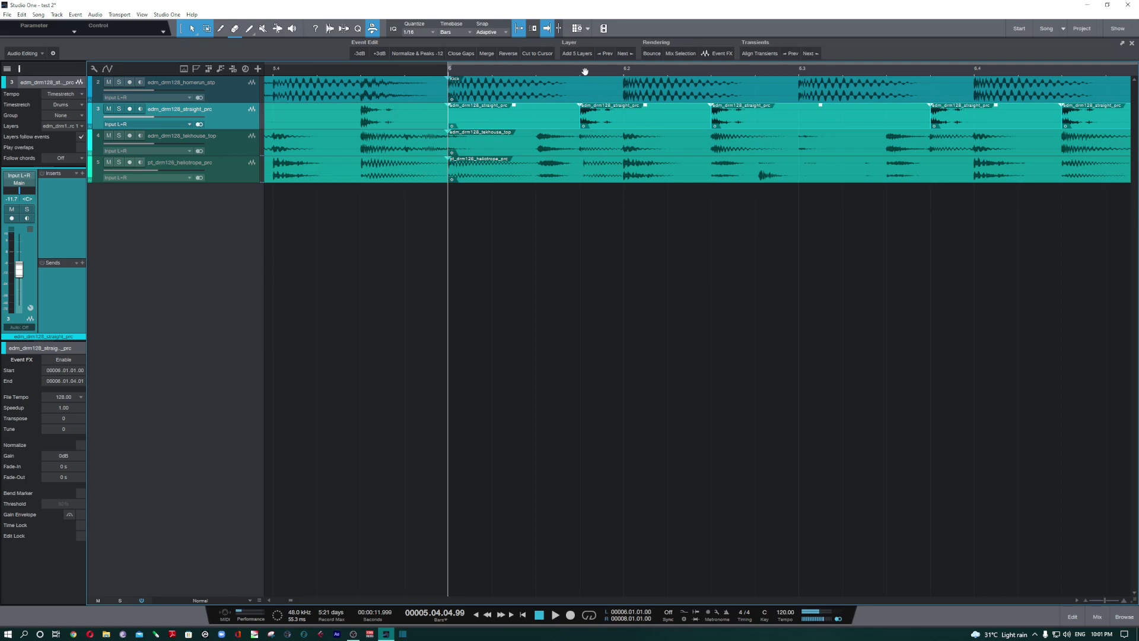
pyautogui.hotkey('ctrl', 'z')
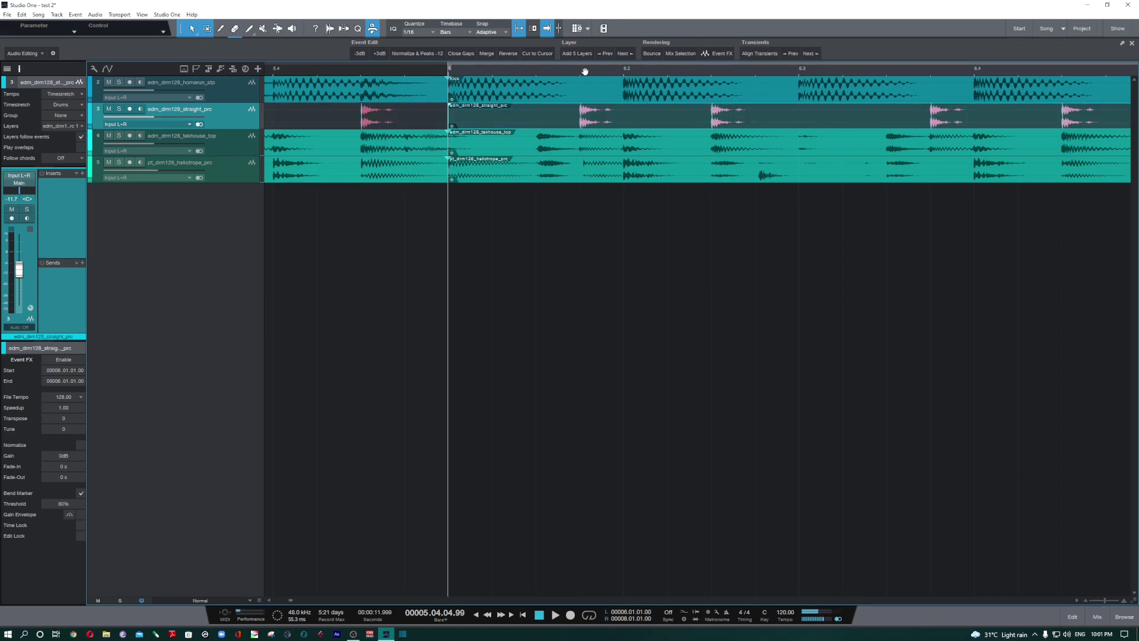
pyautogui.hotkey('ctrl', 'z')
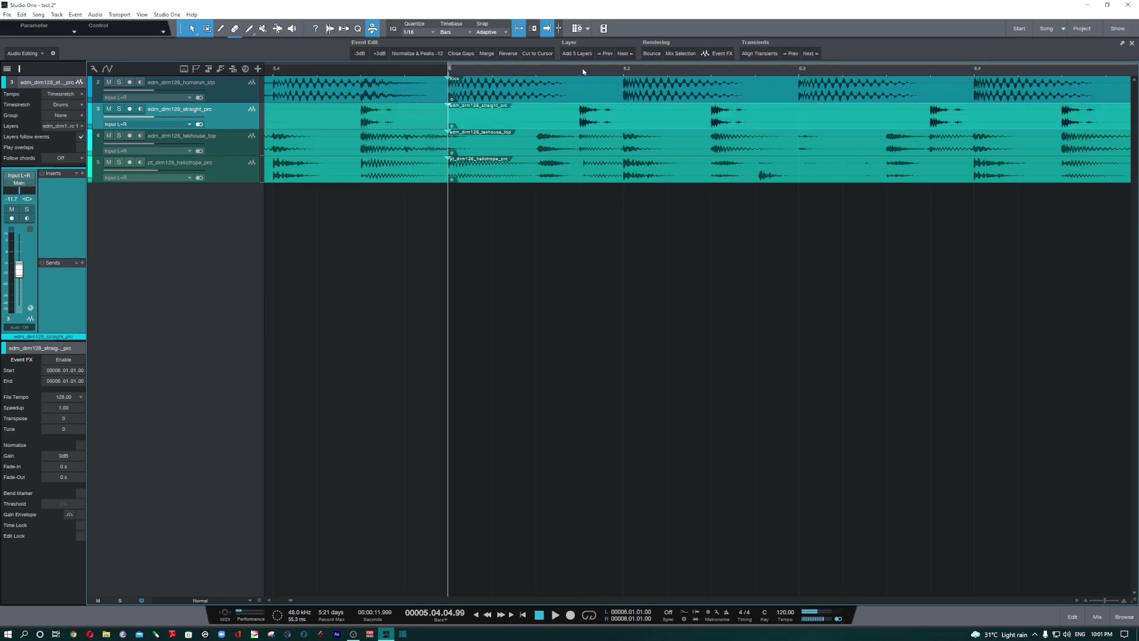
pyautogui.moveTo(583, 72); pyautogui.dragTo(562, 75)
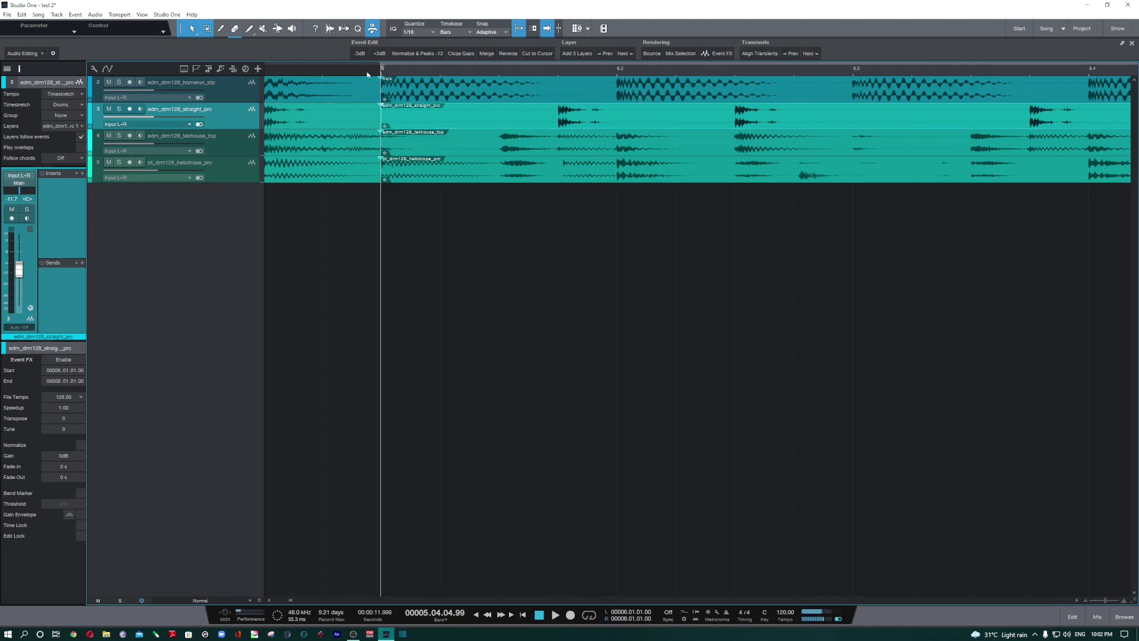
# Choose the Bend tool, enable bend markers on the bar 6 event and analyze it for transients in the Audio Bend controls.
pyautogui.click(278, 29)
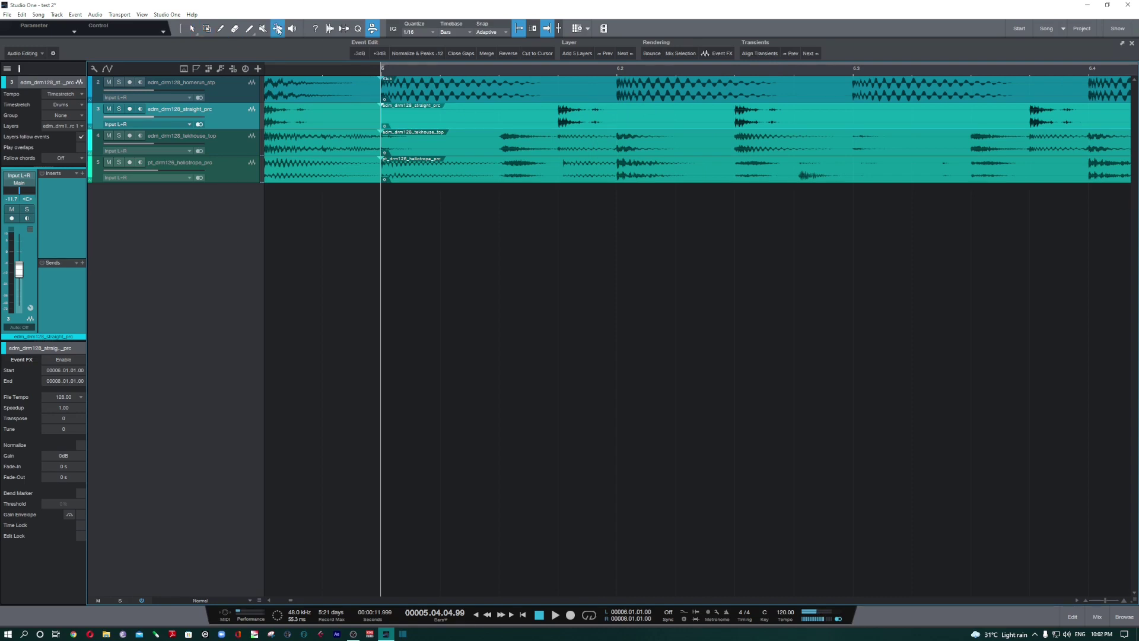
pyautogui.click(81, 494)
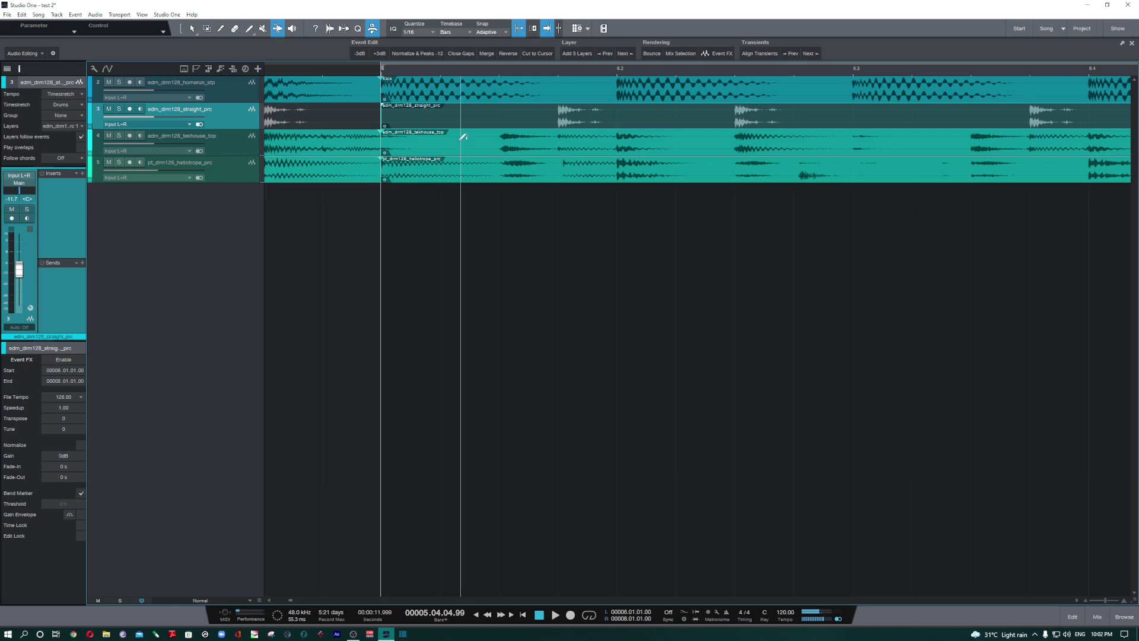
pyautogui.click(332, 31)
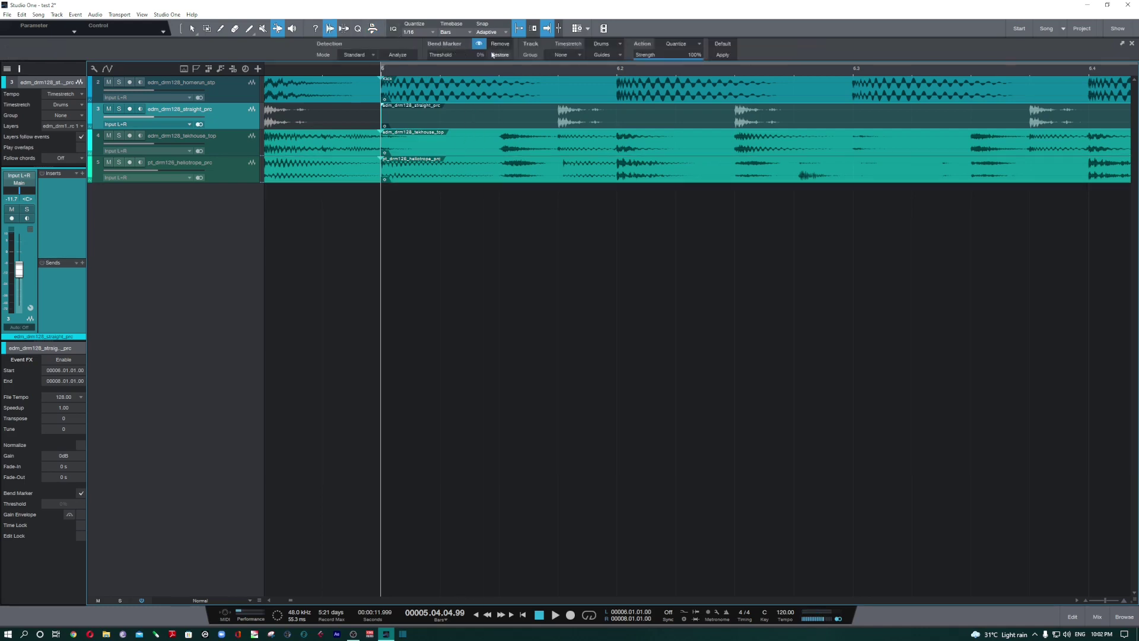
pyautogui.click(405, 57)
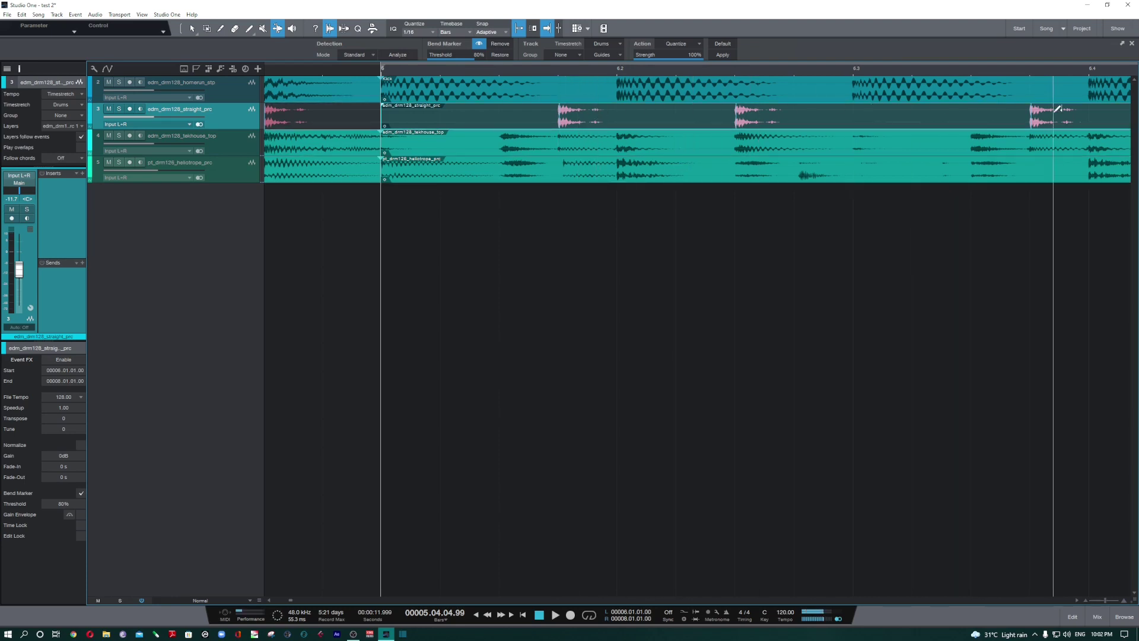
# Move the bend marker on the first hit after bar 6 slightly earlier.
pyautogui.moveTo(554, 72); pyautogui.dragTo(593, 109)
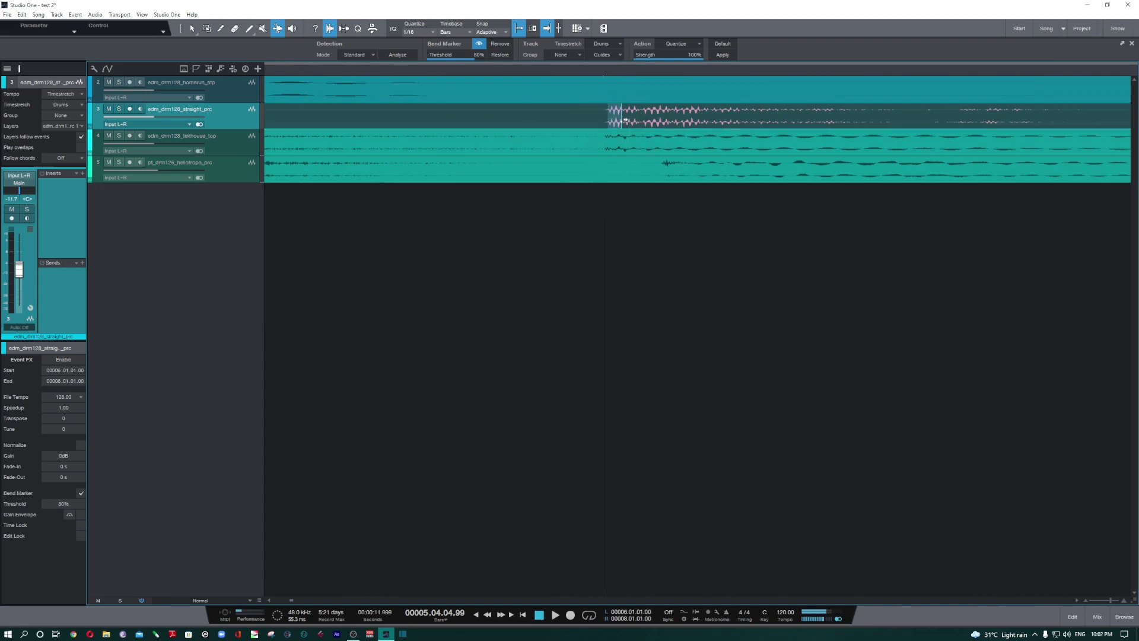
pyautogui.moveTo(625, 121); pyautogui.dragTo(613, 115)
pyautogui.press('z')
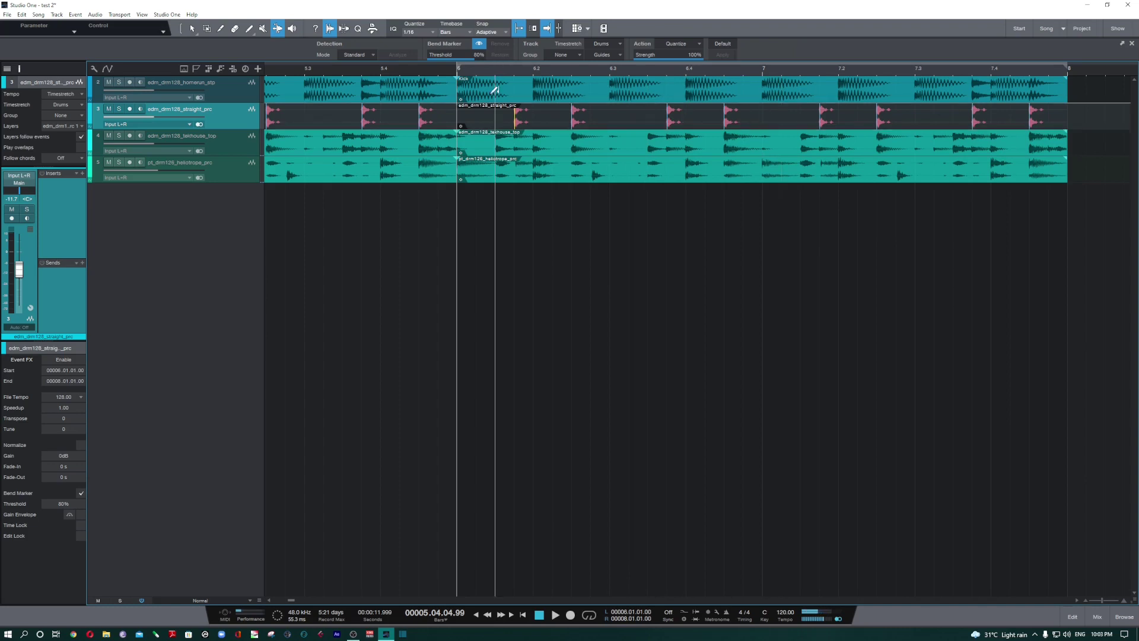
# Return to the Arrow tool and turn off the bend markers on the bar 6 event.
pyautogui.press('1')
pyautogui.press('z')
pyautogui.click(81, 493)
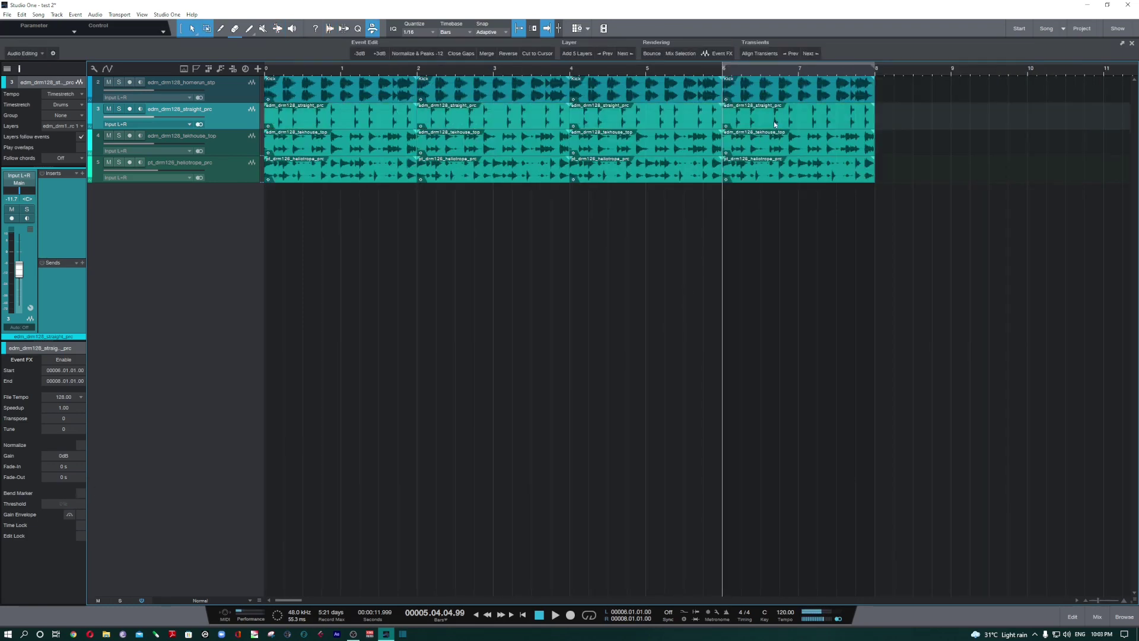
# Run Align Transients on the bar 6 edm_drm128_straight_prc event and undo it back to the detected bend markers.
pyautogui.press('z')
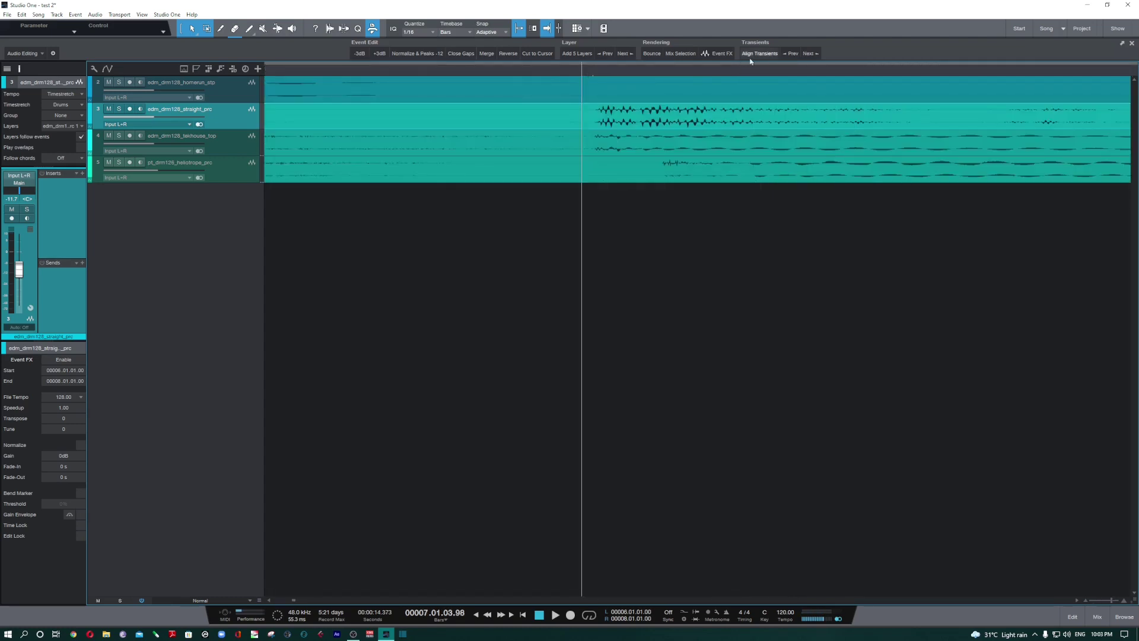
pyautogui.click(760, 54)
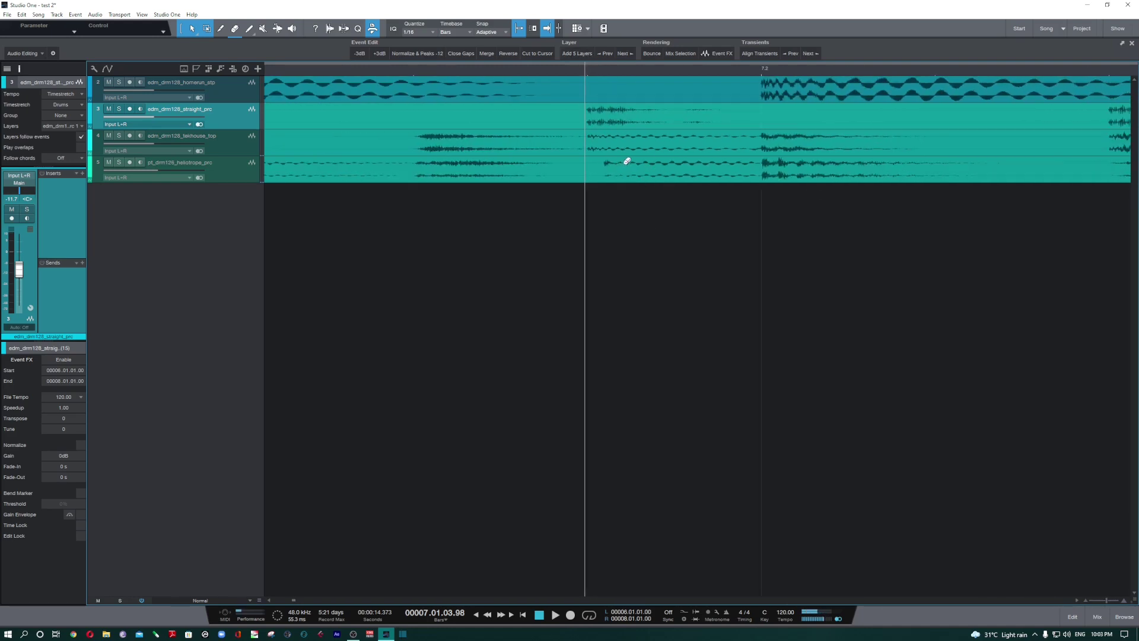
pyautogui.hotkey('ctrl', 'z')
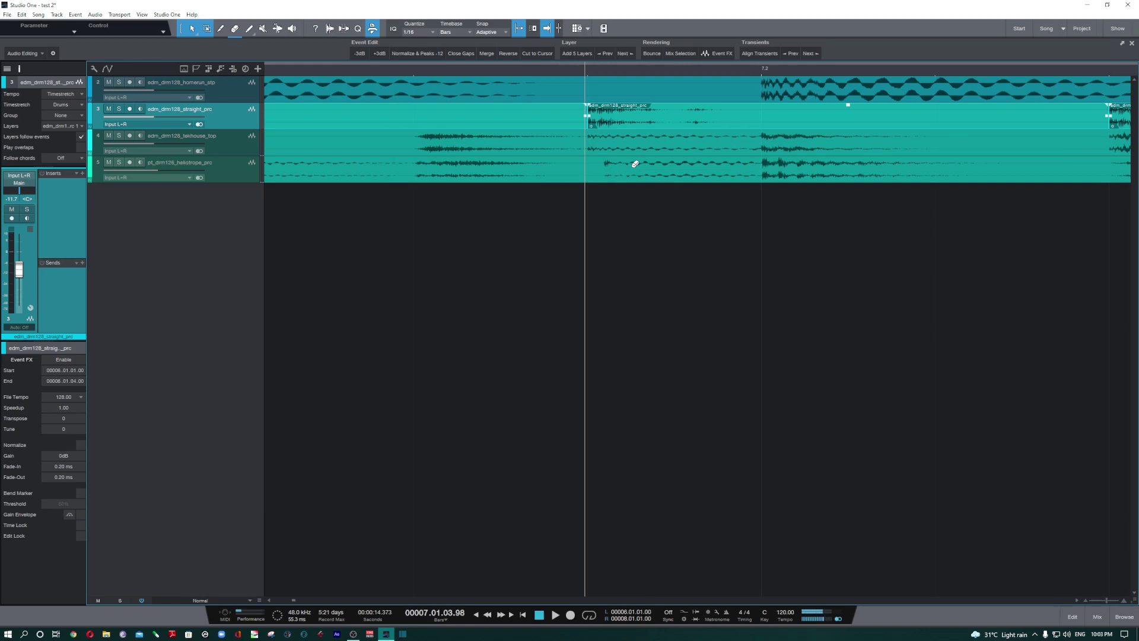
pyautogui.click(660, 127)
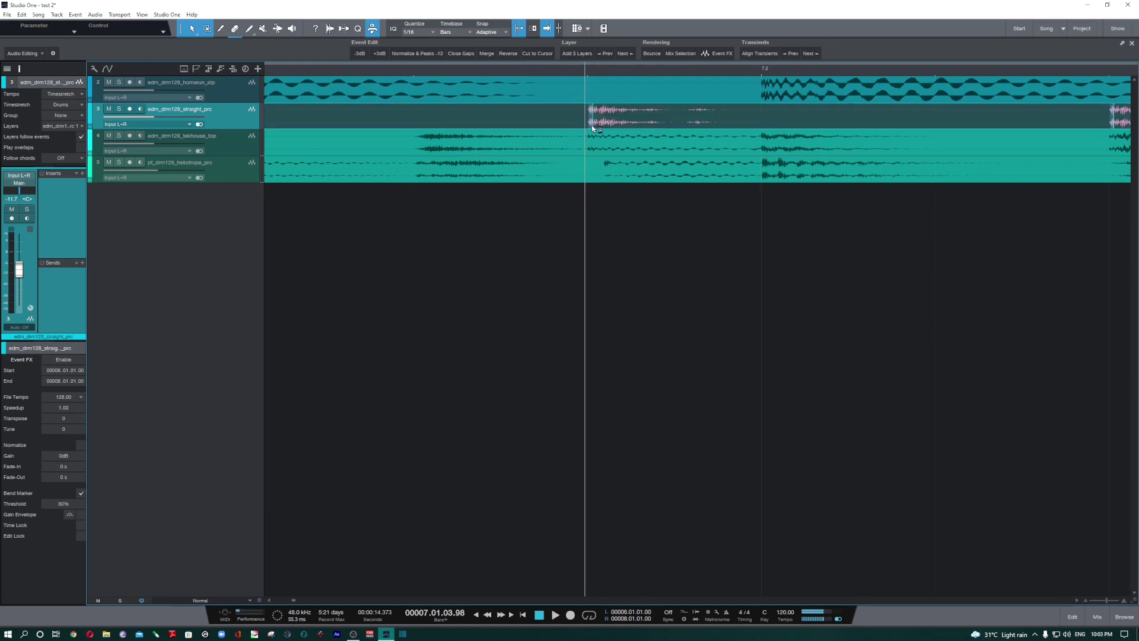
# Move the playback cursor to the next and previous transients of the event with the Transients macros.
pyautogui.click(808, 54)
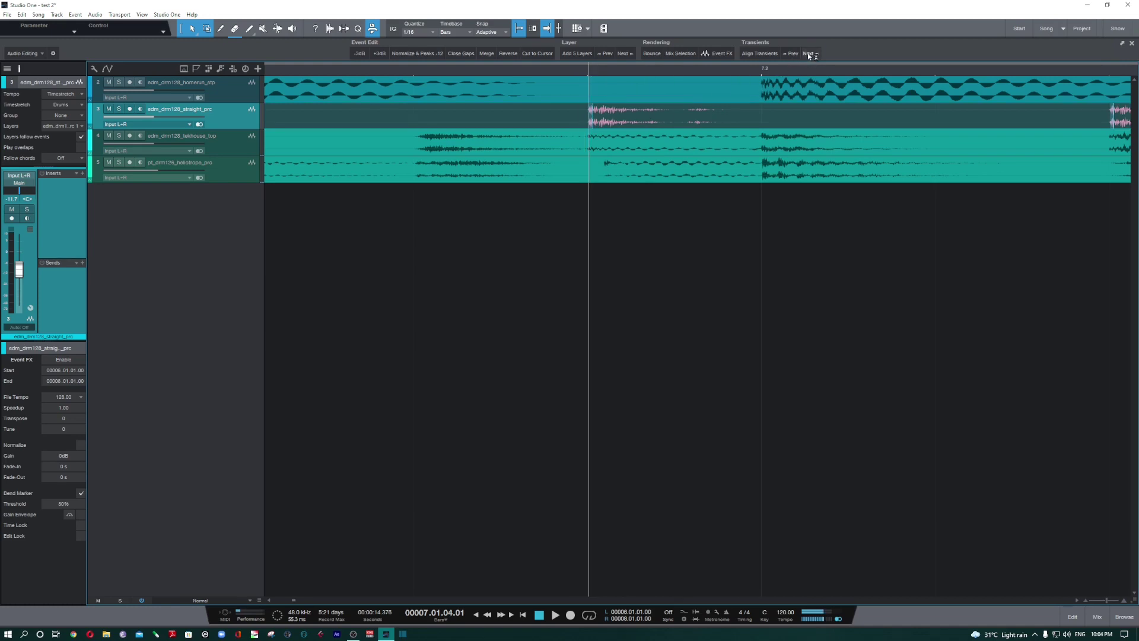
pyautogui.click(808, 54)
pyautogui.click(791, 55)
pyautogui.press('w')
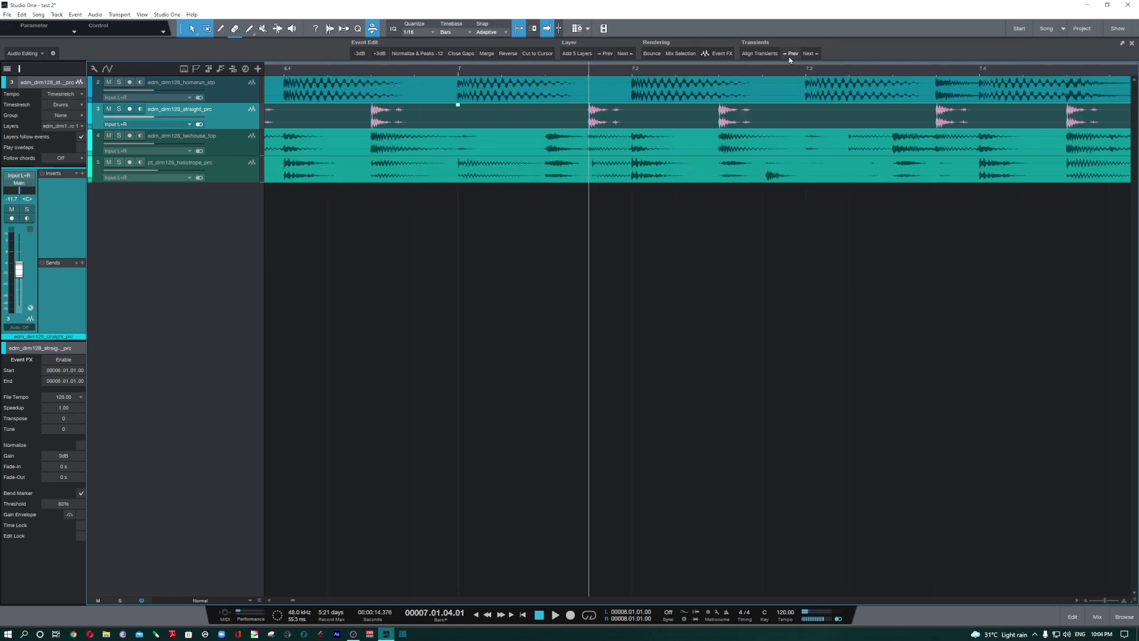
pyautogui.click(789, 56)
pyautogui.press('w')
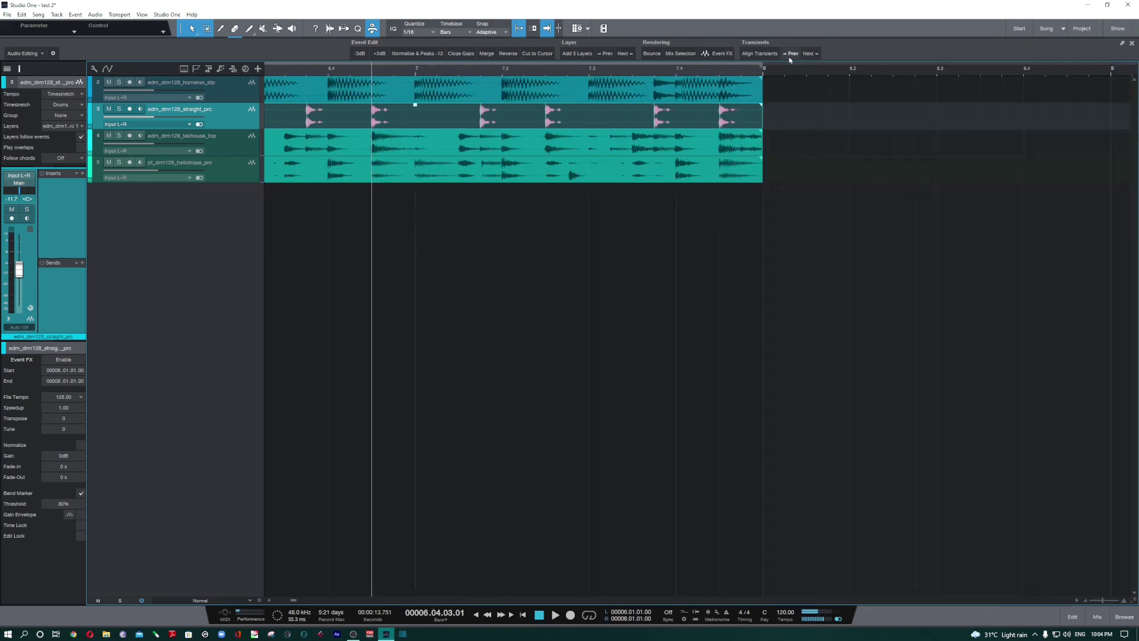
# Apply the Align Transients macro to the bar 6 edm_drm128_straight_prc event and view the whole aligned event.
pyautogui.click(767, 57)
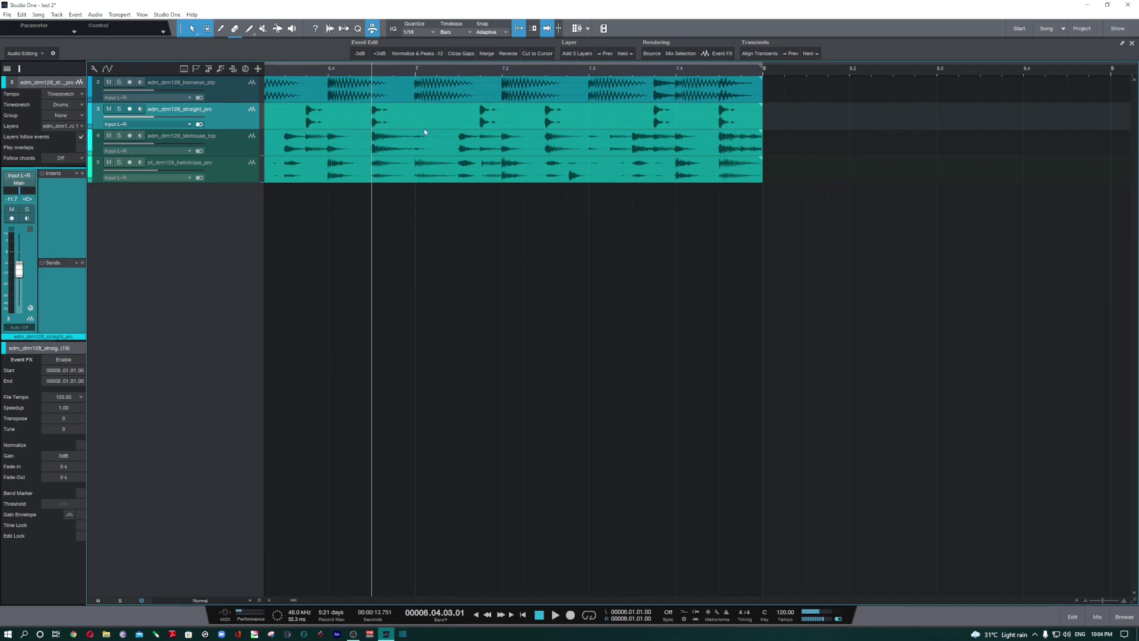
pyautogui.press('w')
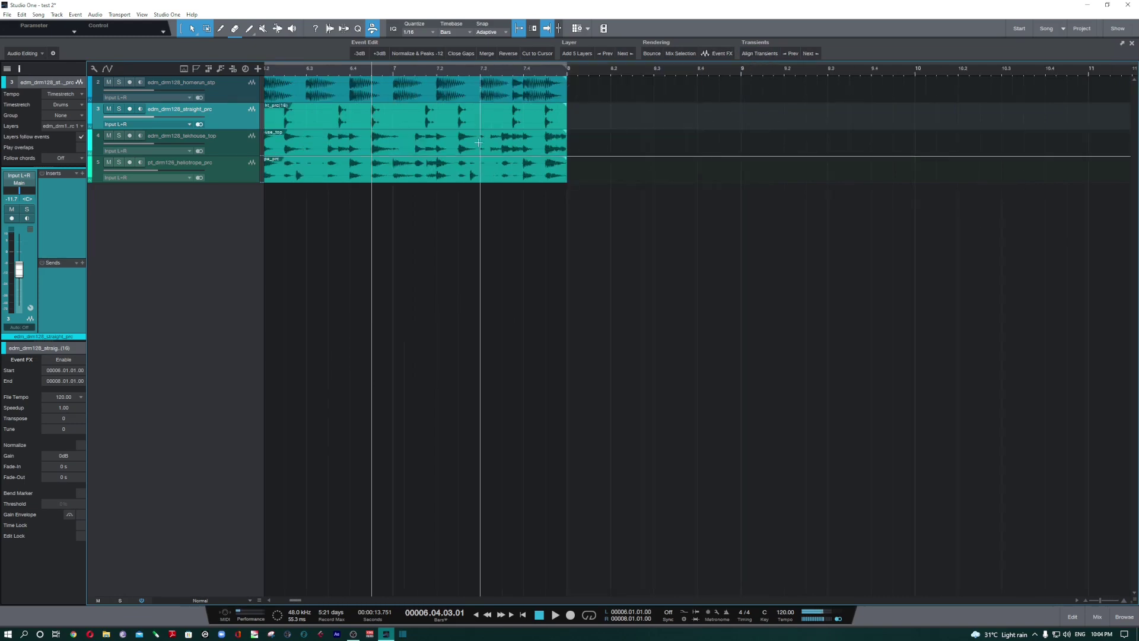
pyautogui.hscroll(-5, 350, 249)
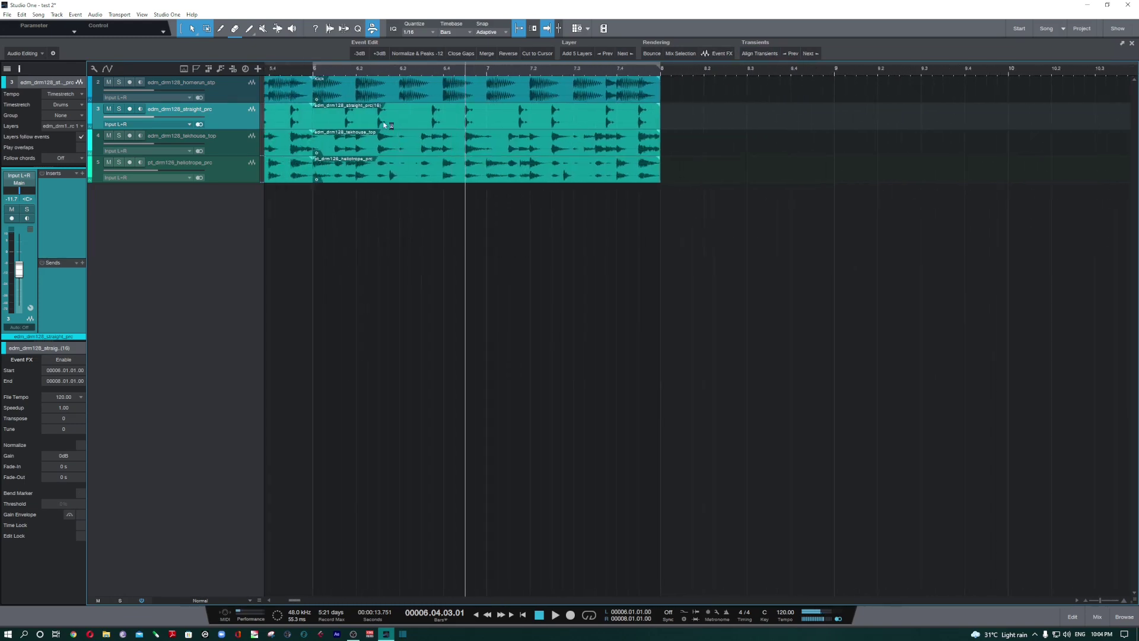
# Switch the macro toolbar to the Music Editing page and add a Presence instrument track below the audio tracks.
pyautogui.click(39, 54)
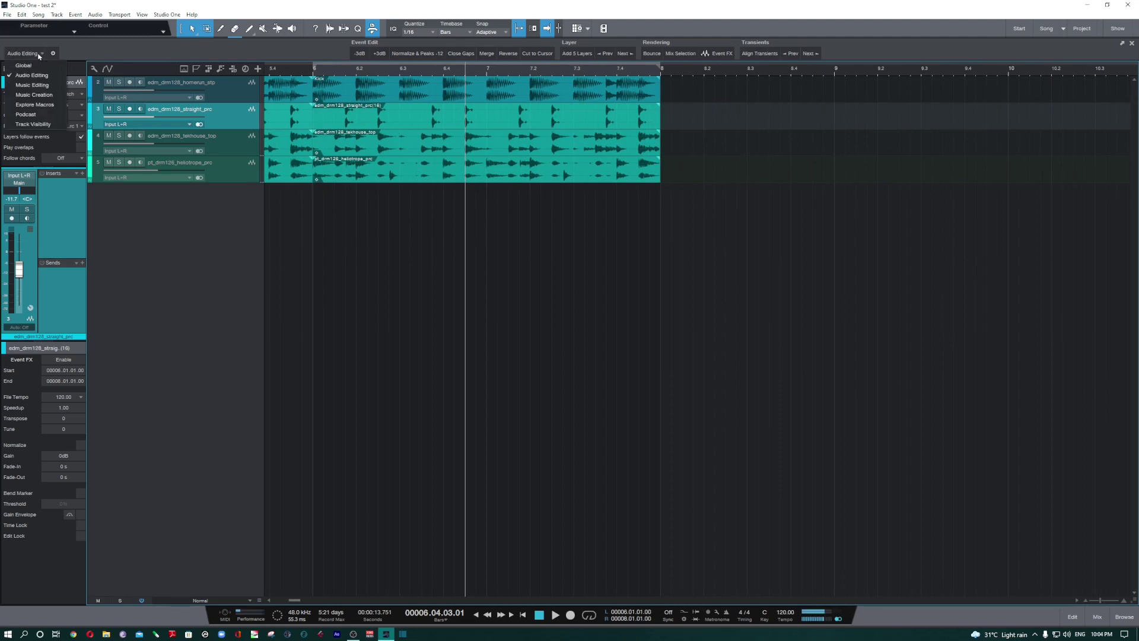
pyautogui.click(38, 87)
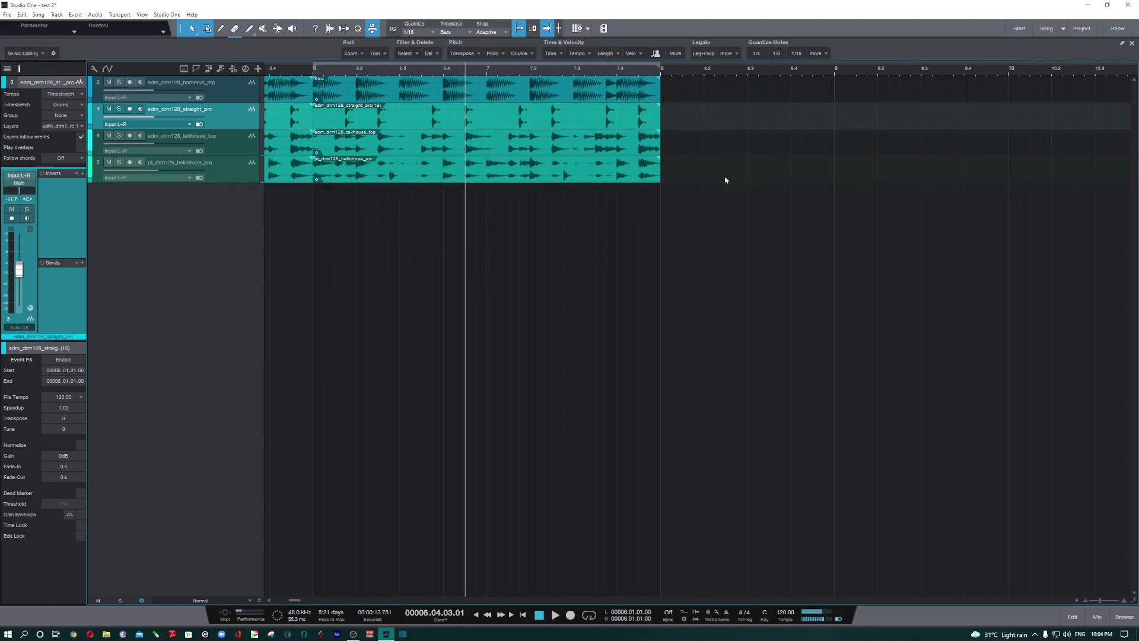
pyautogui.click(1125, 617)
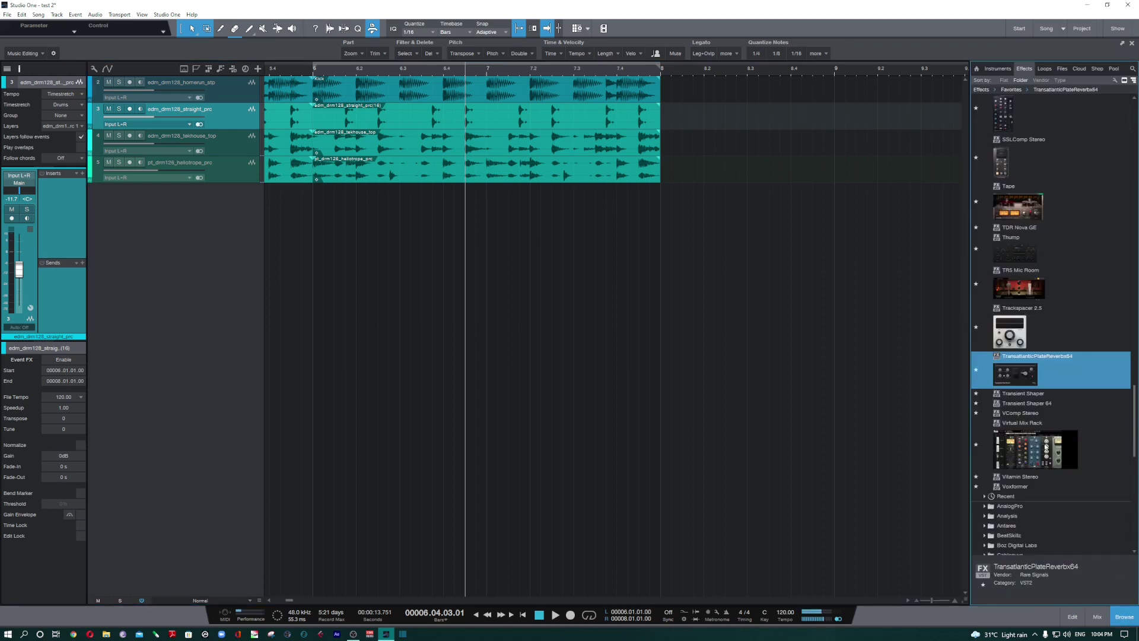
pyautogui.click(997, 68)
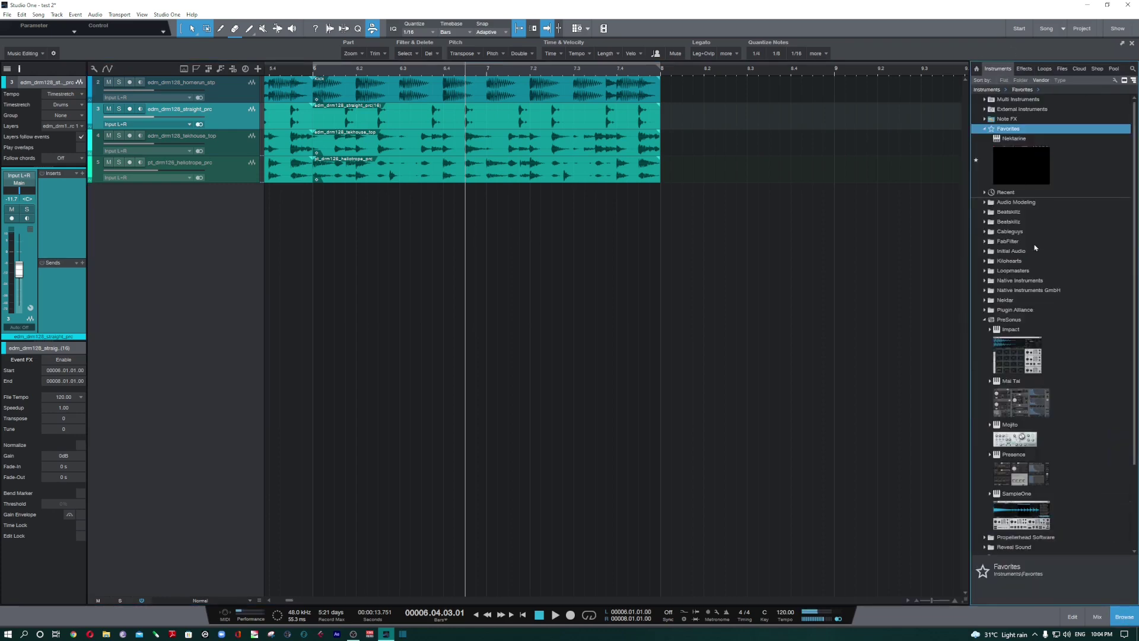
pyautogui.moveTo(1035, 470); pyautogui.dragTo(513, 401)
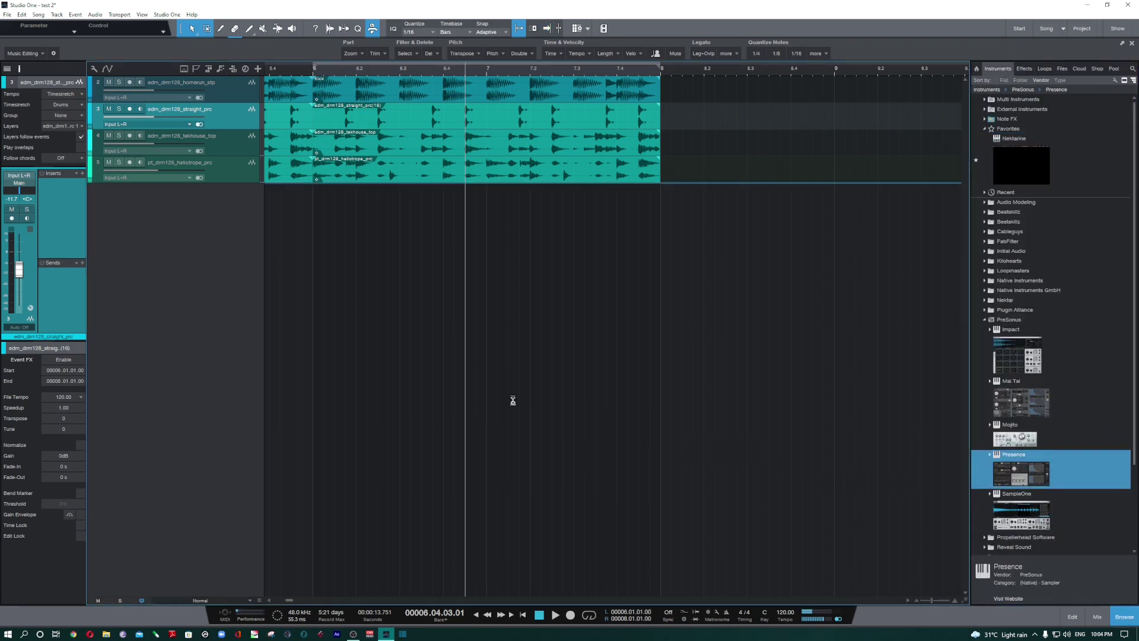
pyautogui.moveTo(458, 159); pyautogui.dragTo(745, 153)
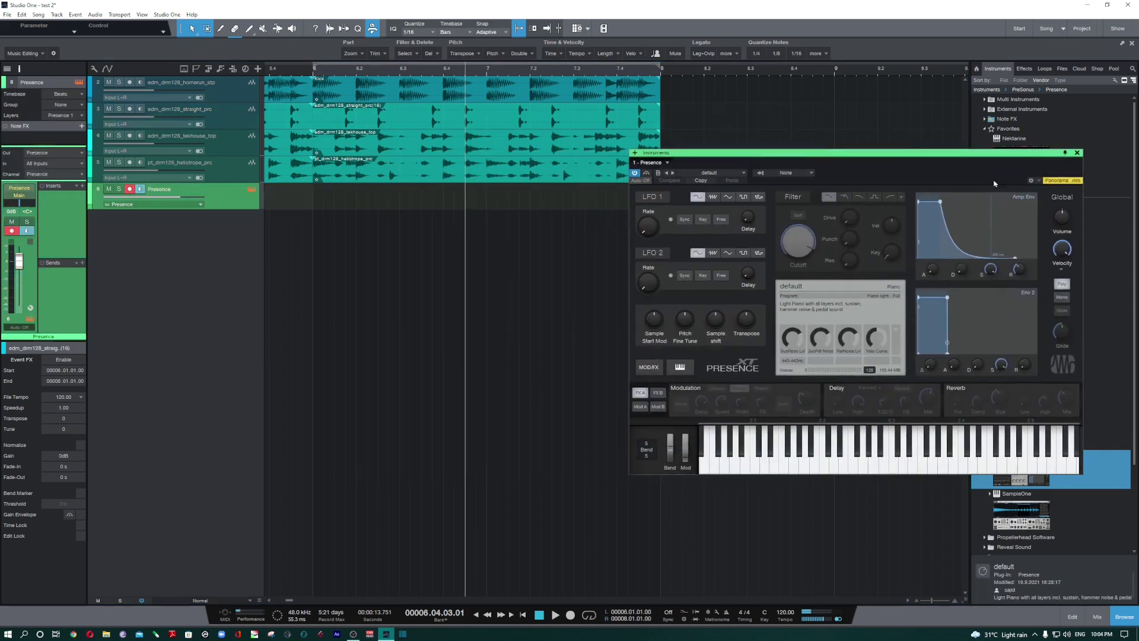
pyautogui.click(1077, 153)
# Create an empty Presence part spanning bars 6 to 8 and open it in the note editor.
pyautogui.doubleClick(479, 202)
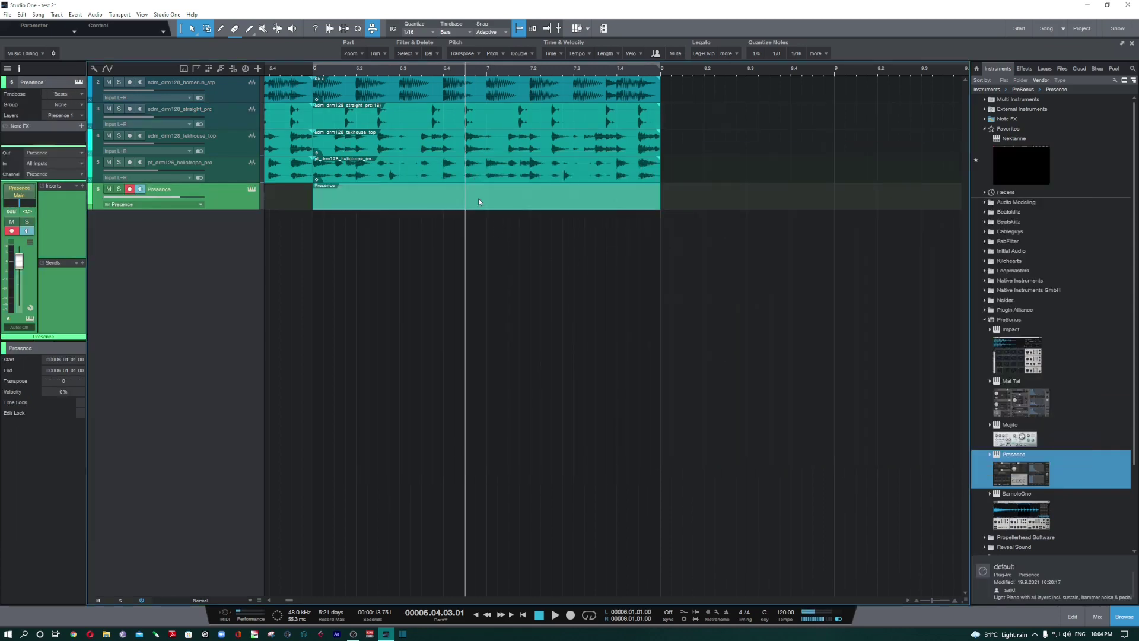
pyautogui.click(1121, 616)
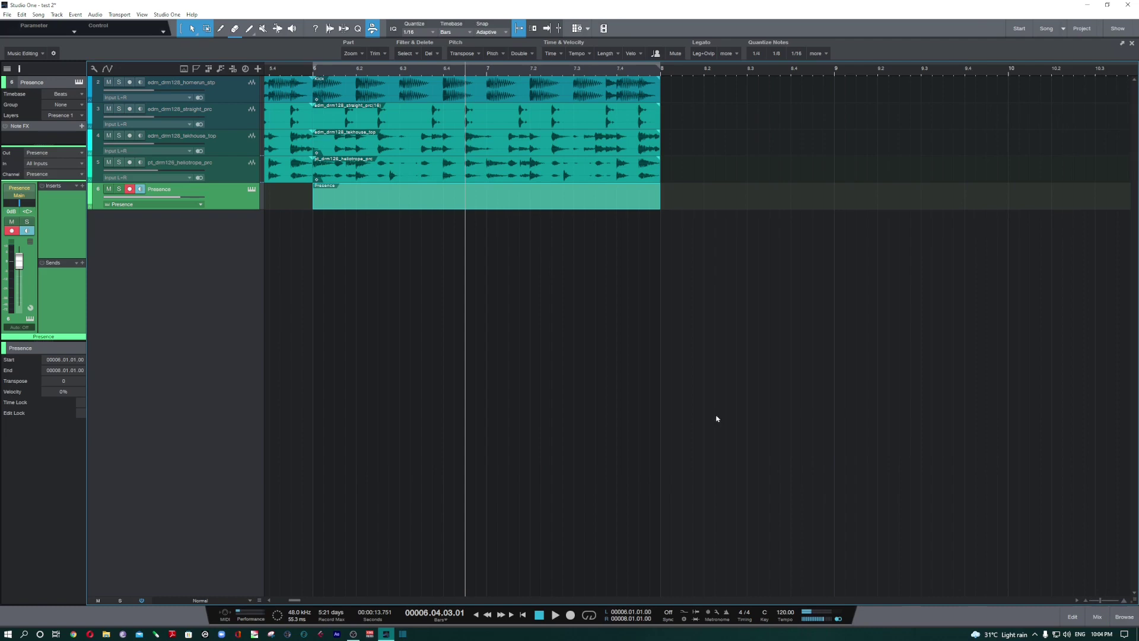
pyautogui.doubleClick(506, 206)
pyautogui.scroll(4, 425, 460)
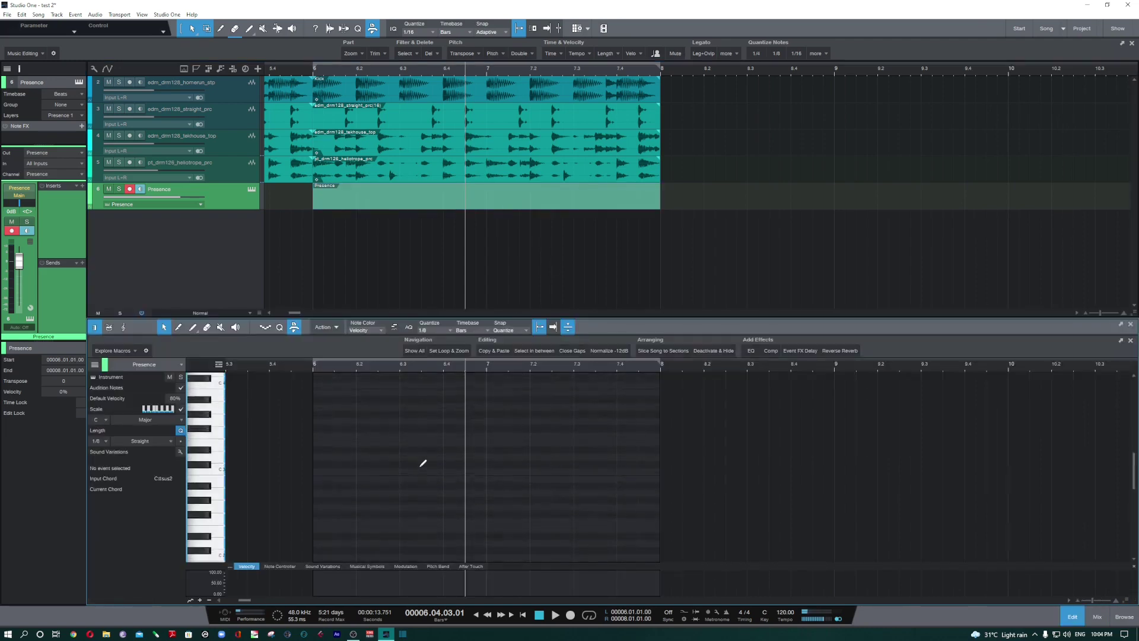
pyautogui.click(180, 411)
pyautogui.click(181, 412)
pyautogui.scroll(1, 415, 380)
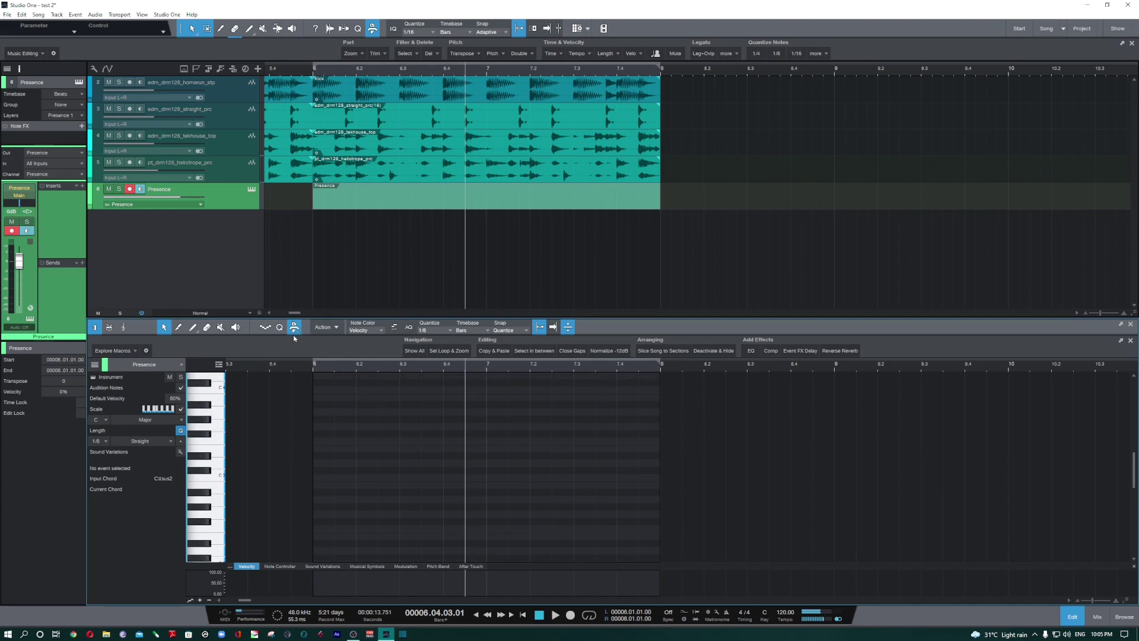
# Switch the note editor's macro toolbar to the Music Editing page and view the Part Zoom options from the start of bar 6.
pyautogui.click(117, 351)
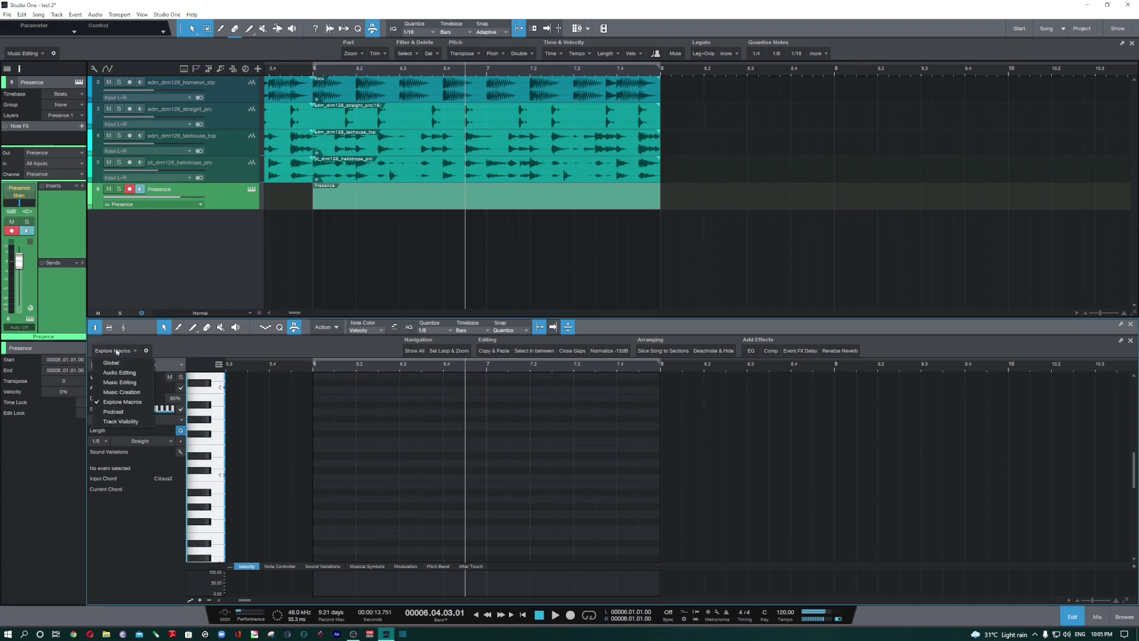
pyautogui.click(127, 383)
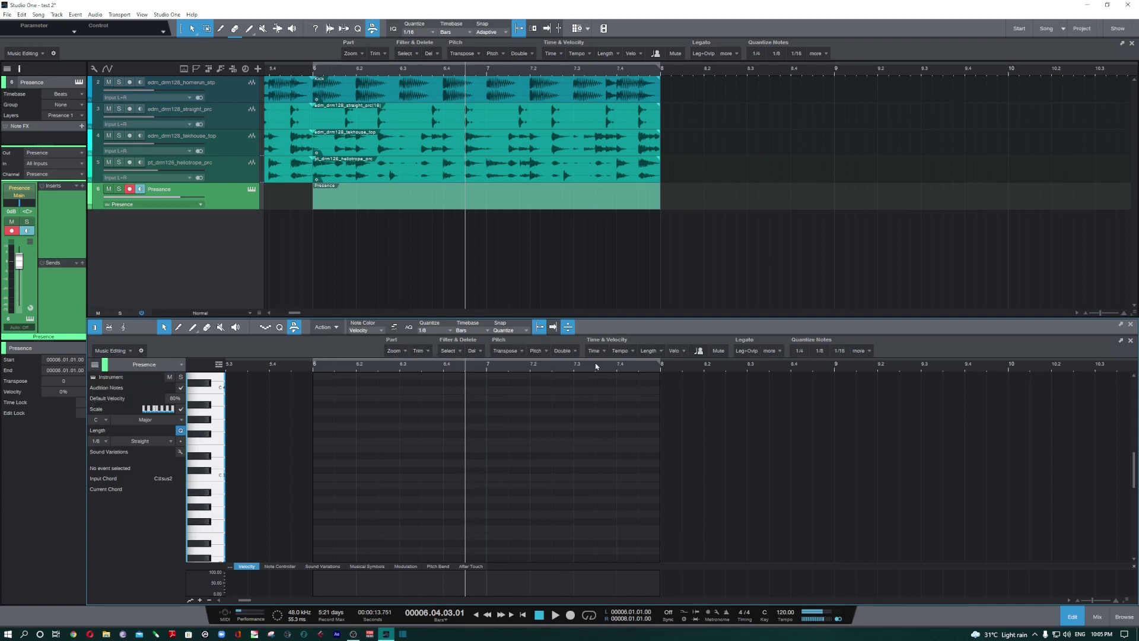
pyautogui.press('Home')
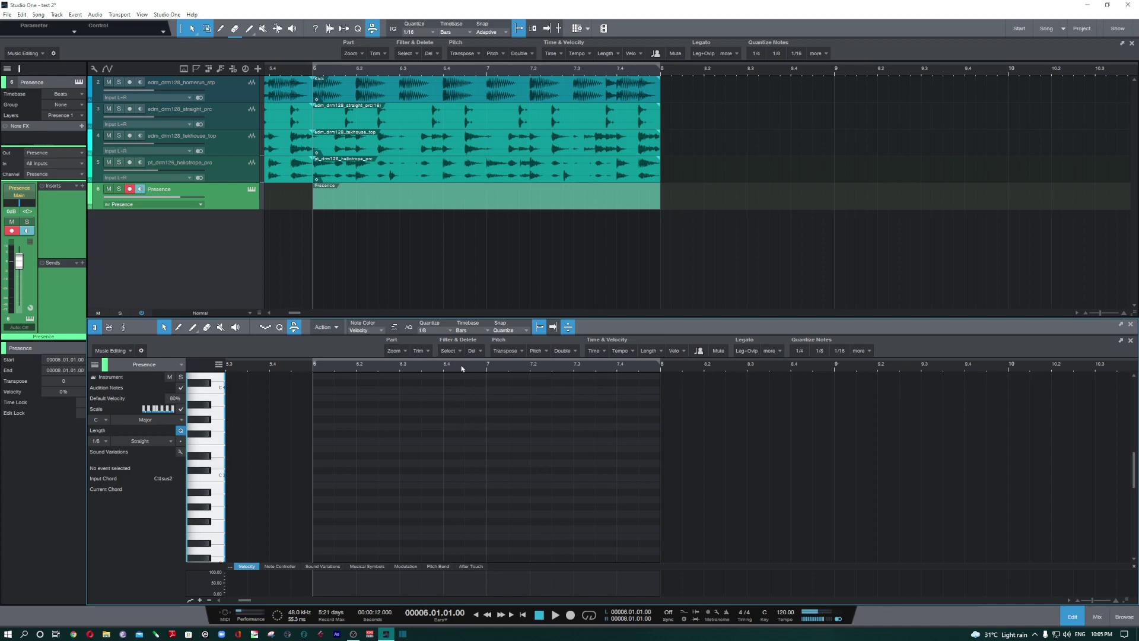
pyautogui.click(396, 351)
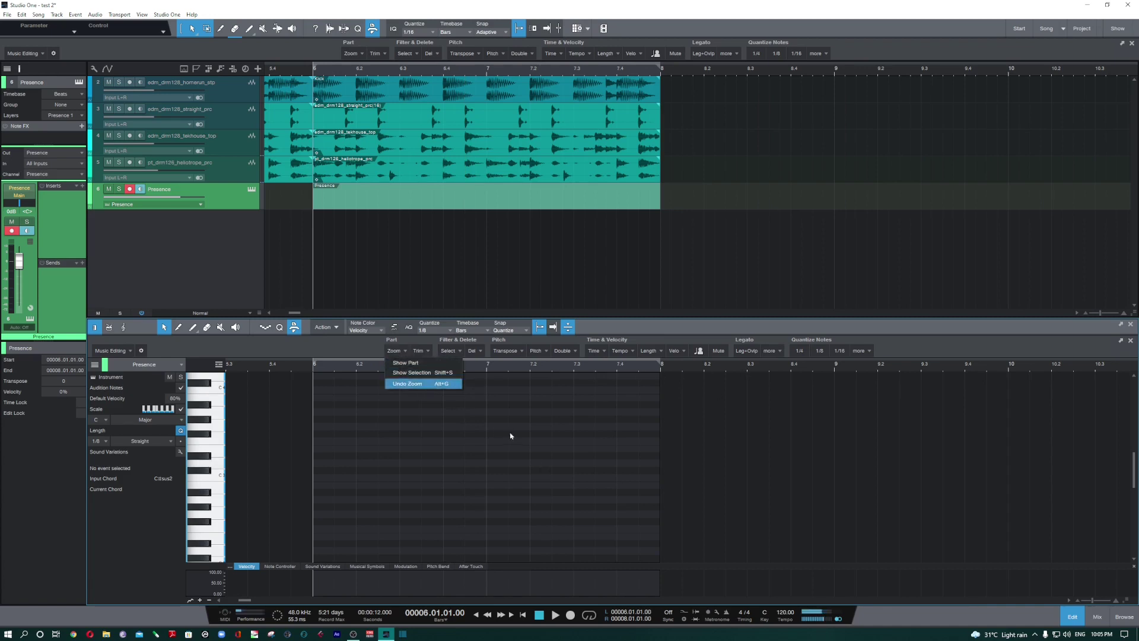
pyautogui.click(534, 445)
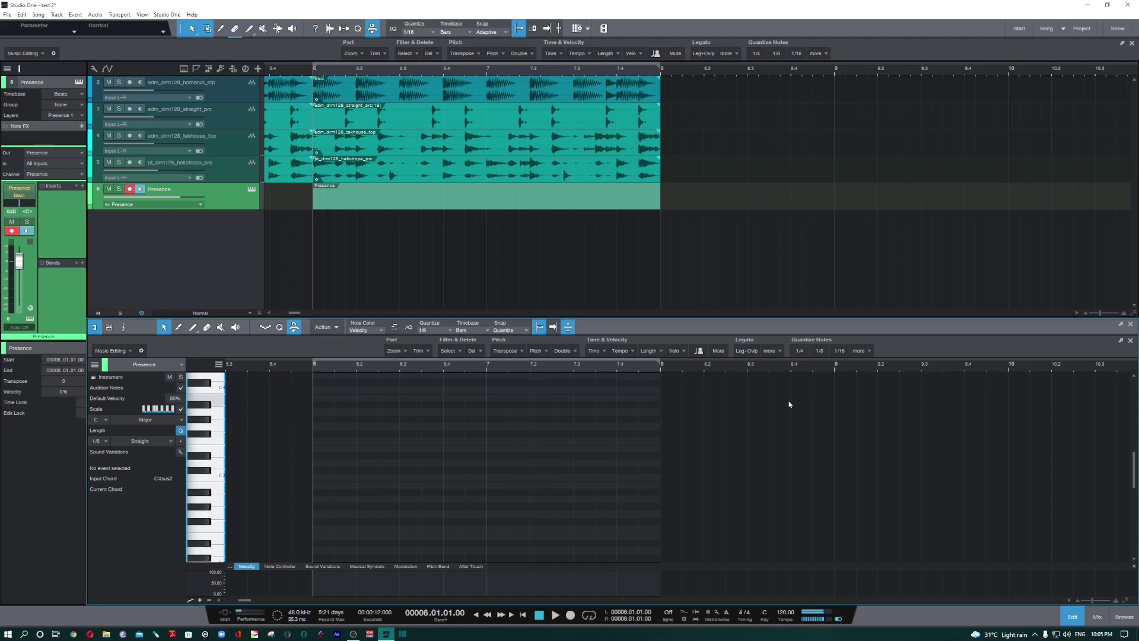
# Return to the arrangement, switch its macro toolbar to the Explore Macros page and delete the empty Presence part.
pyautogui.click(1132, 325)
pyautogui.click(23, 53)
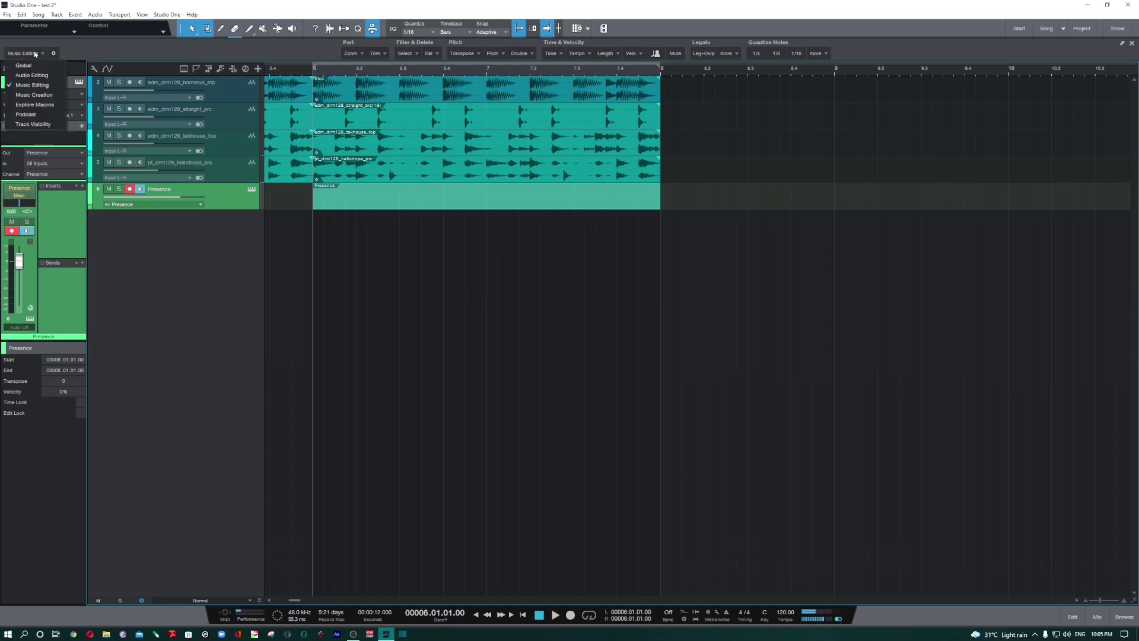
pyautogui.click(47, 106)
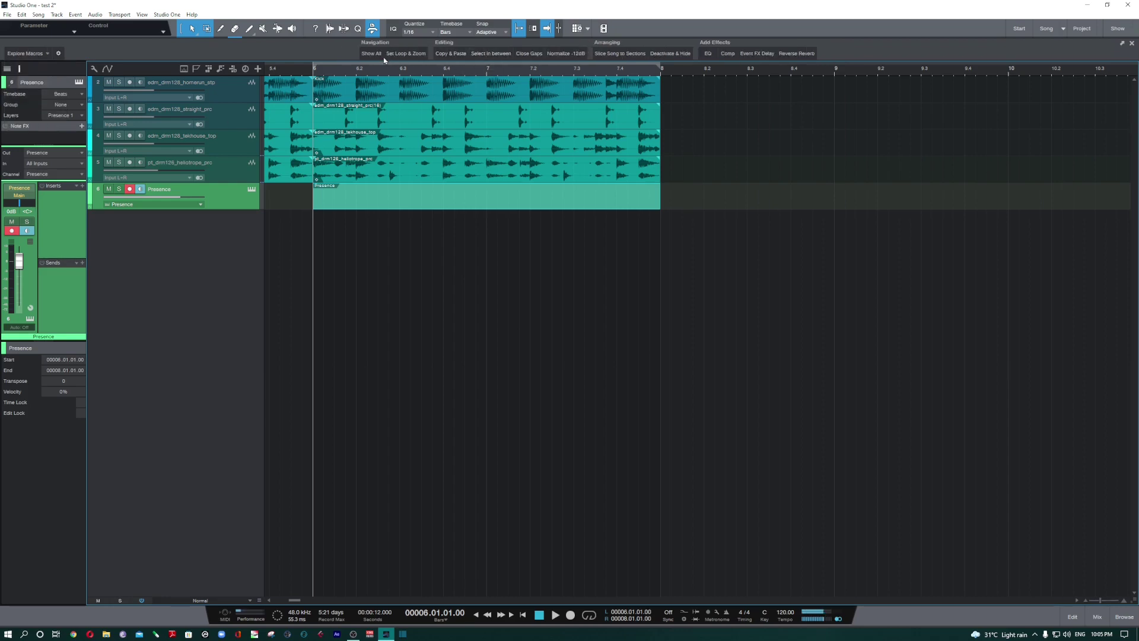
pyautogui.click(447, 292)
pyautogui.press('Delete')
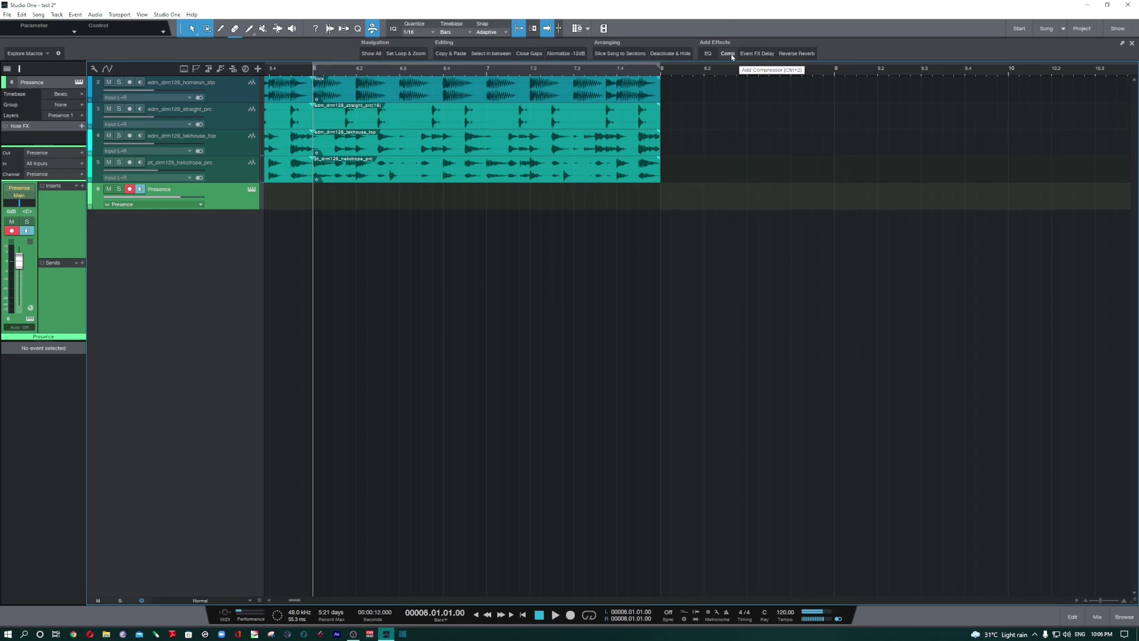
# Add a Pro EQ to the Presence track with the EQ macro and undo it.
pyautogui.click(709, 54)
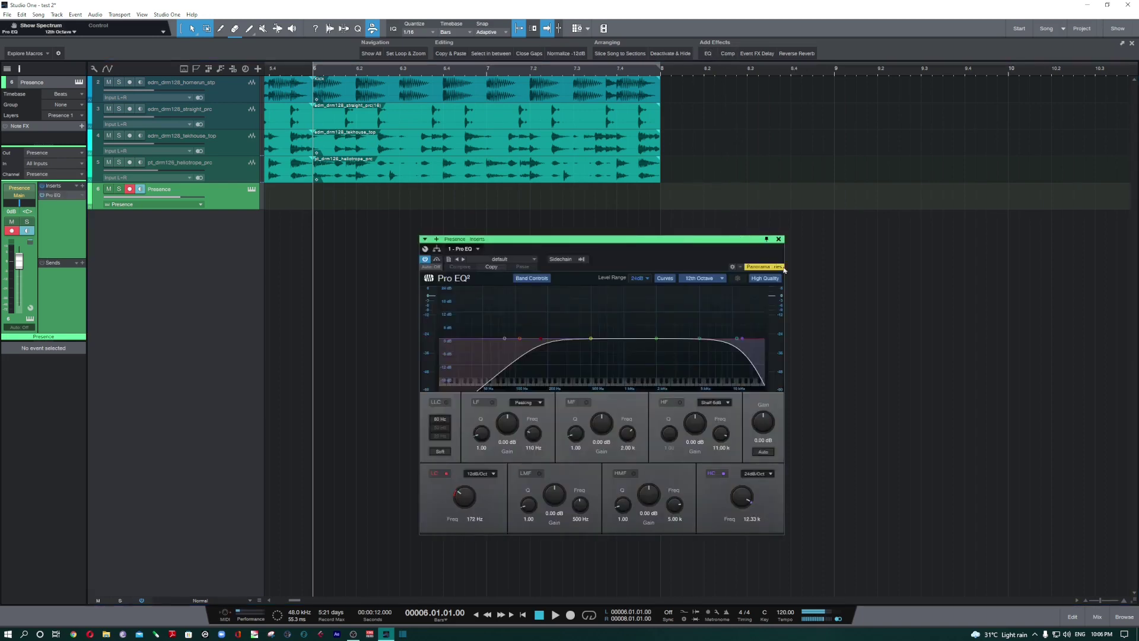
pyautogui.click(778, 240)
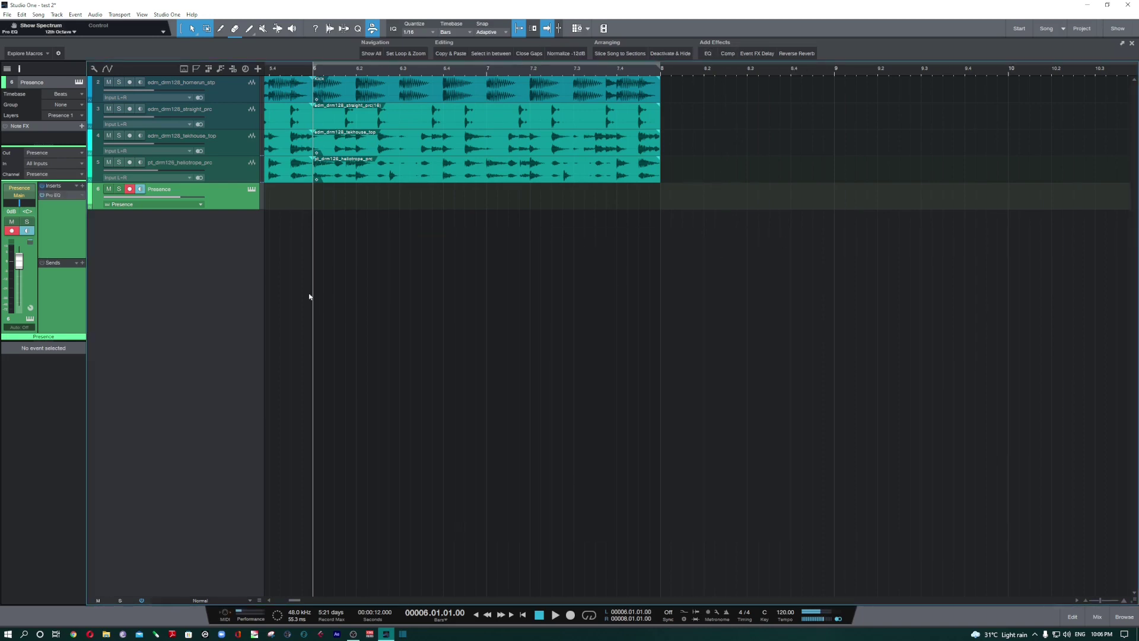
pyautogui.hotkey('ctrl', 'z')
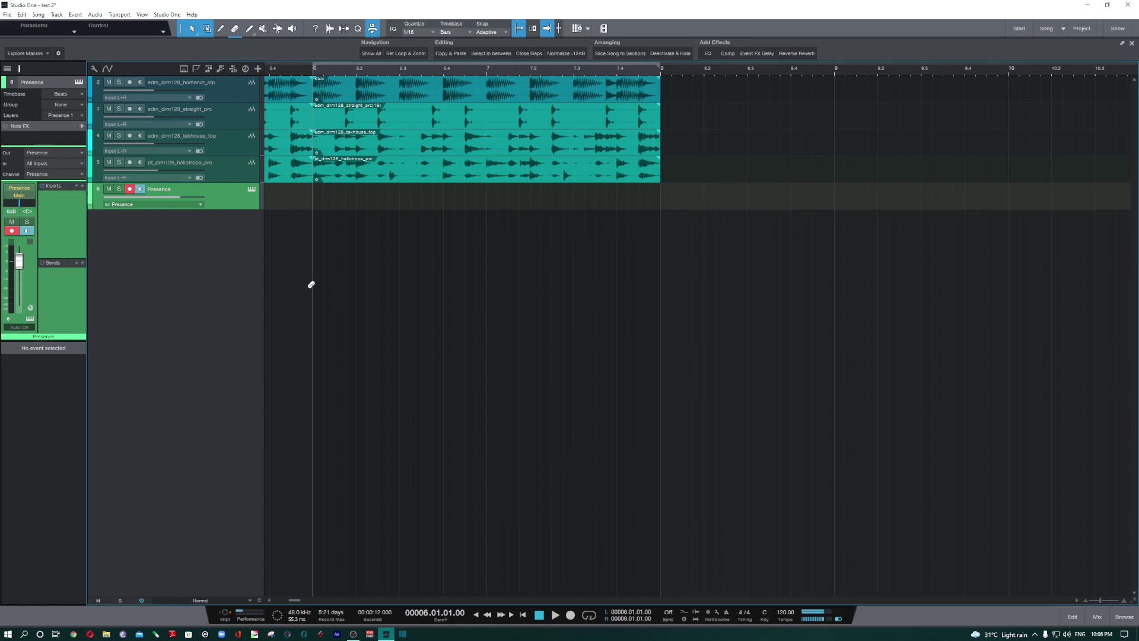
# Insert Pro EQ from the effects browser on the pt_drm128_heliotrope_prc track and undo the insertion.
pyautogui.click(242, 93)
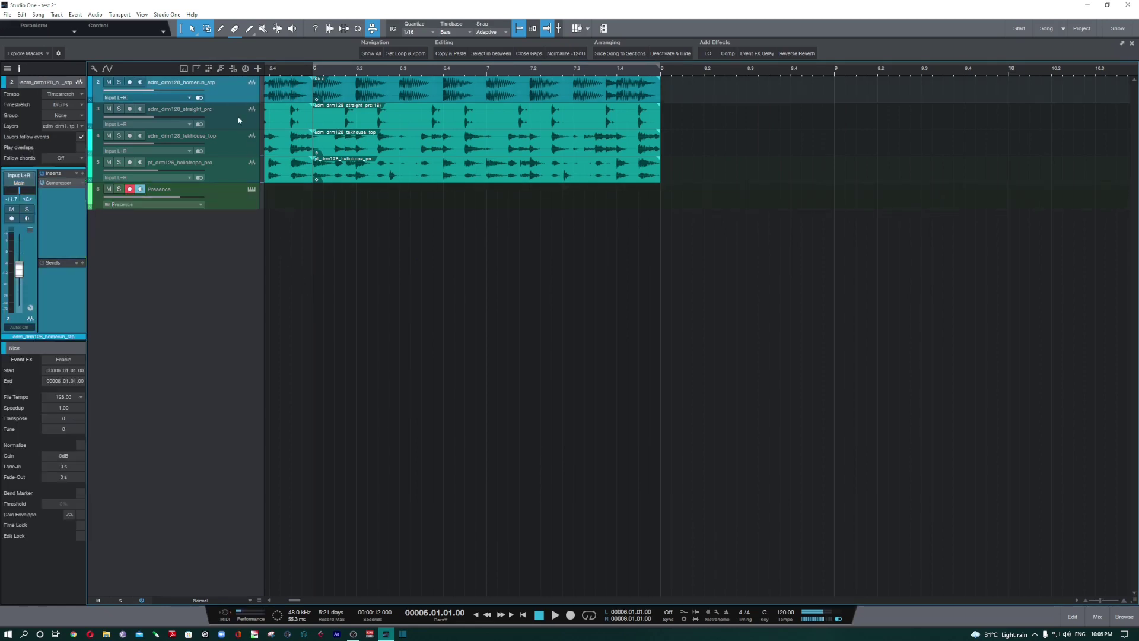
pyautogui.click(239, 121)
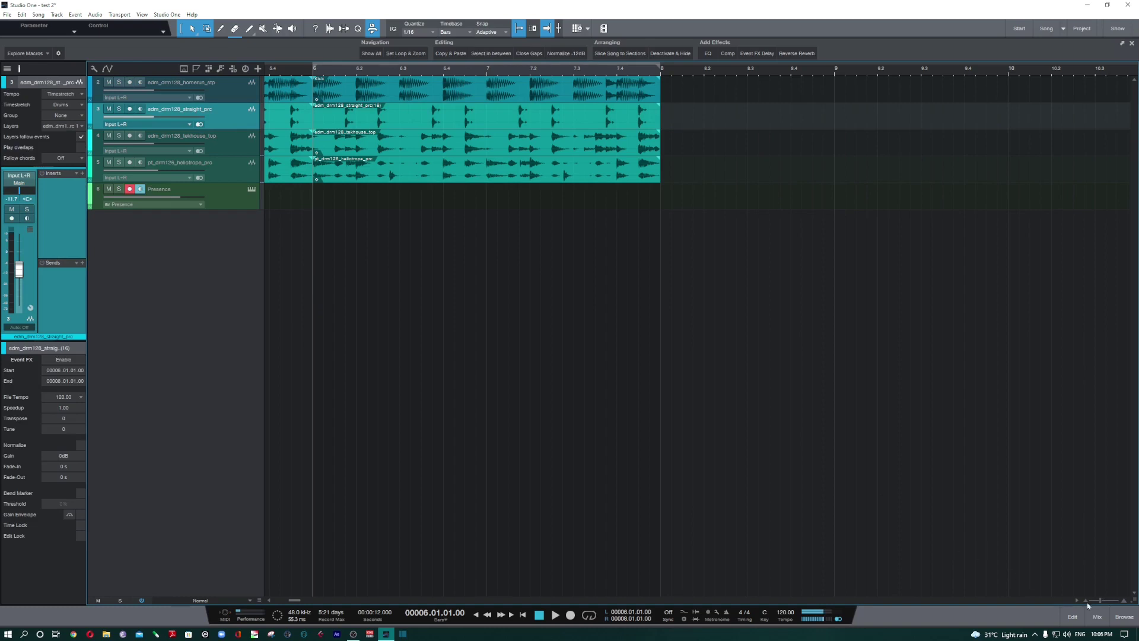
pyautogui.click(1123, 617)
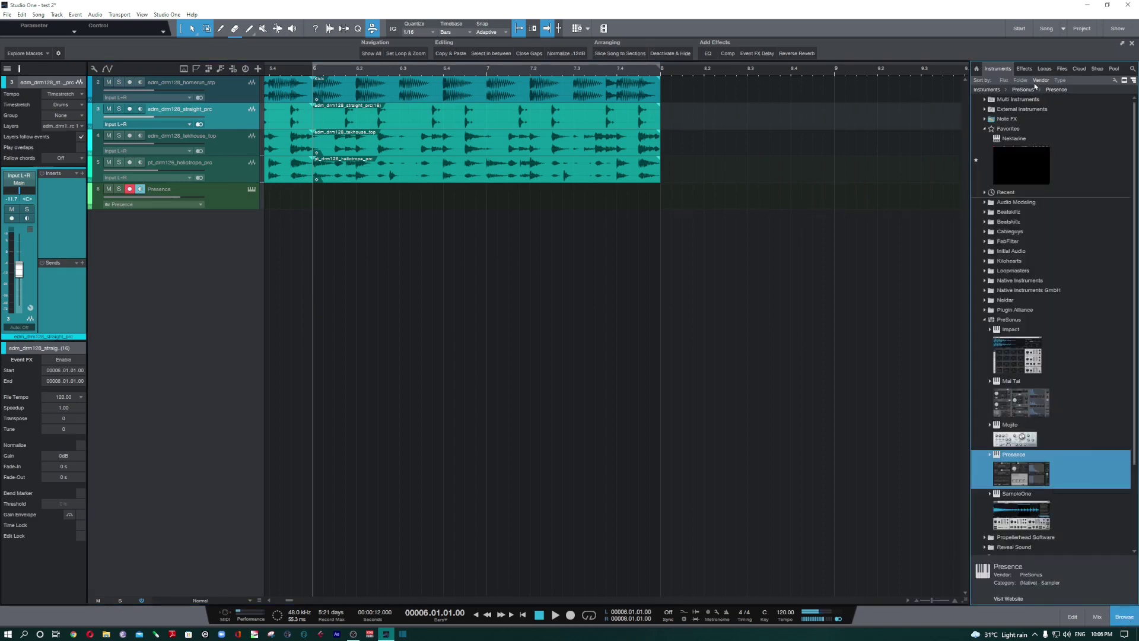
pyautogui.click(1024, 69)
pyautogui.scroll(8, 1038, 494)
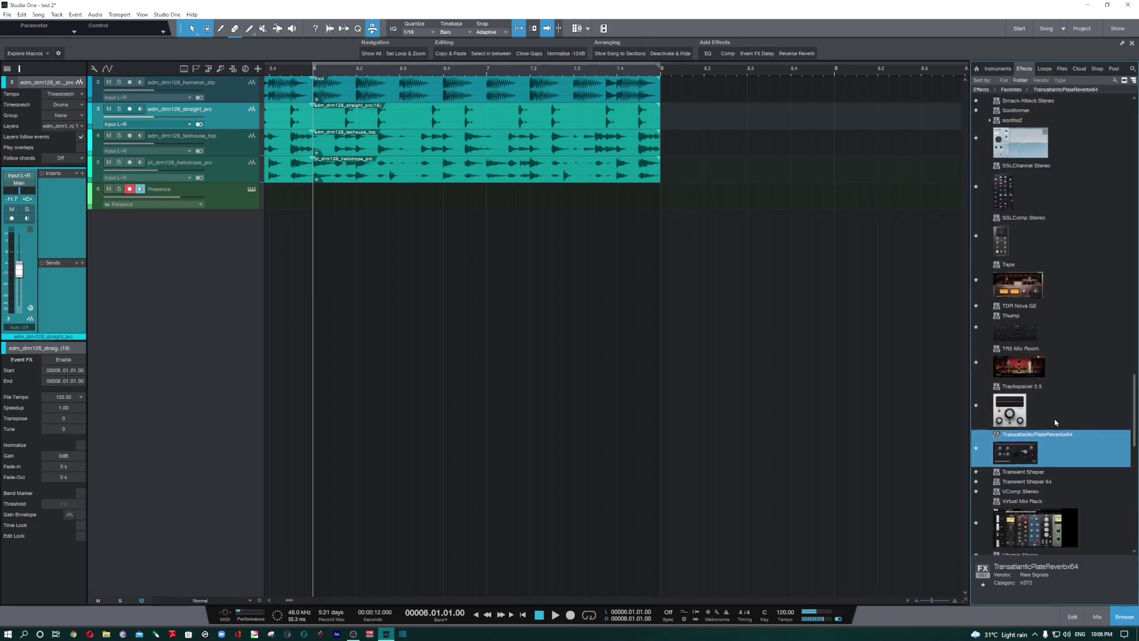
pyautogui.scroll(15, 1084, 454)
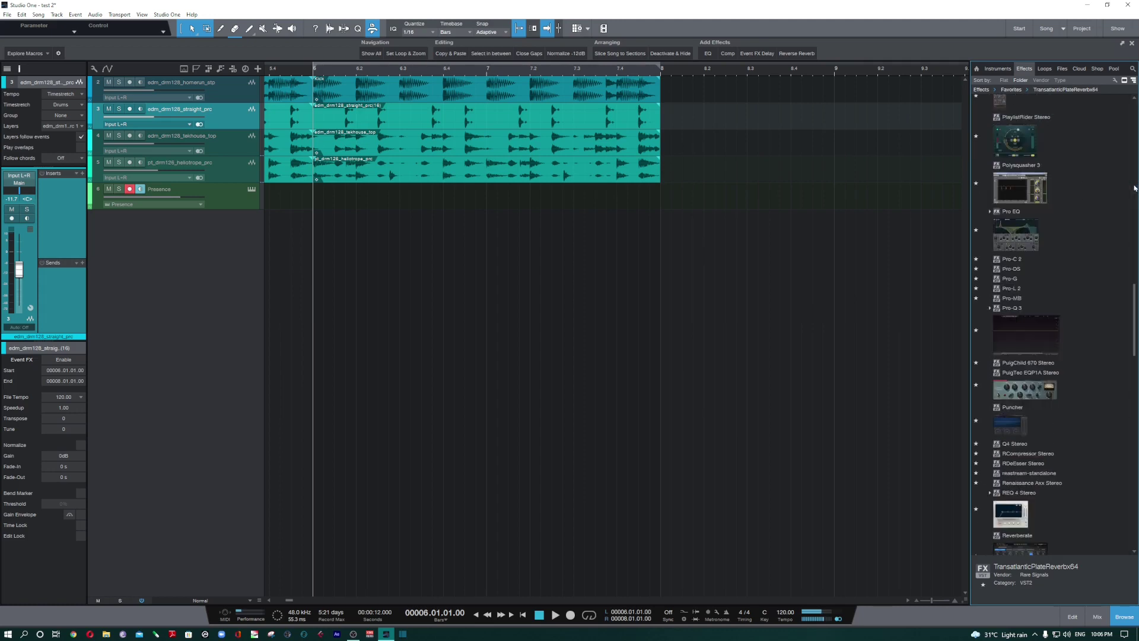
pyautogui.scroll(-2, 1084, 455)
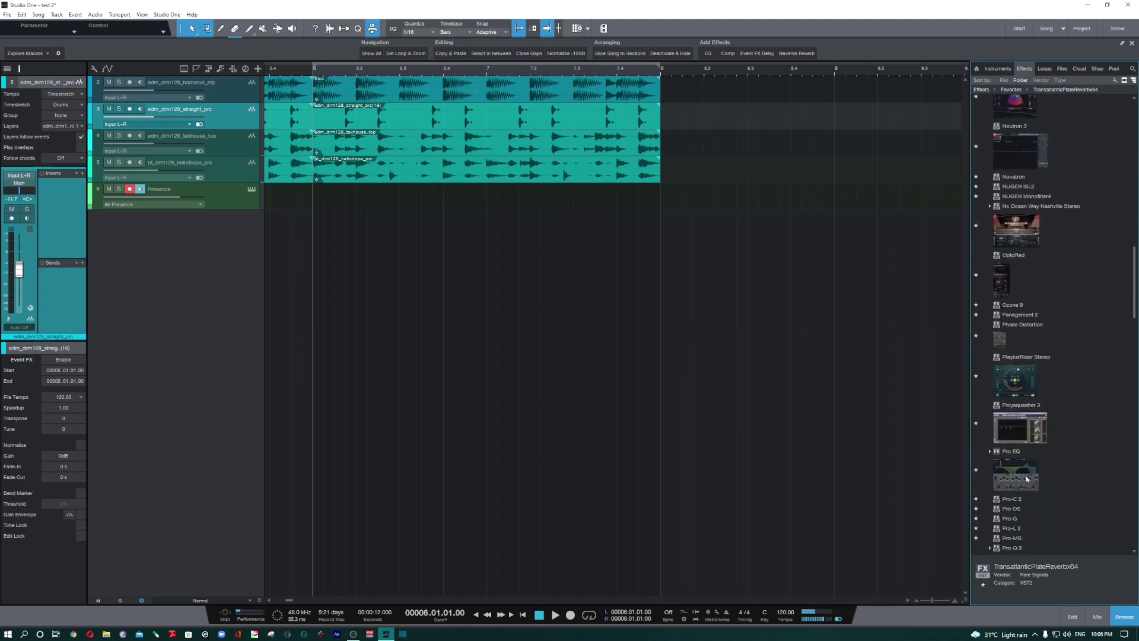
pyautogui.click(1029, 474)
pyautogui.moveTo(1028, 475); pyautogui.dragTo(420, 168)
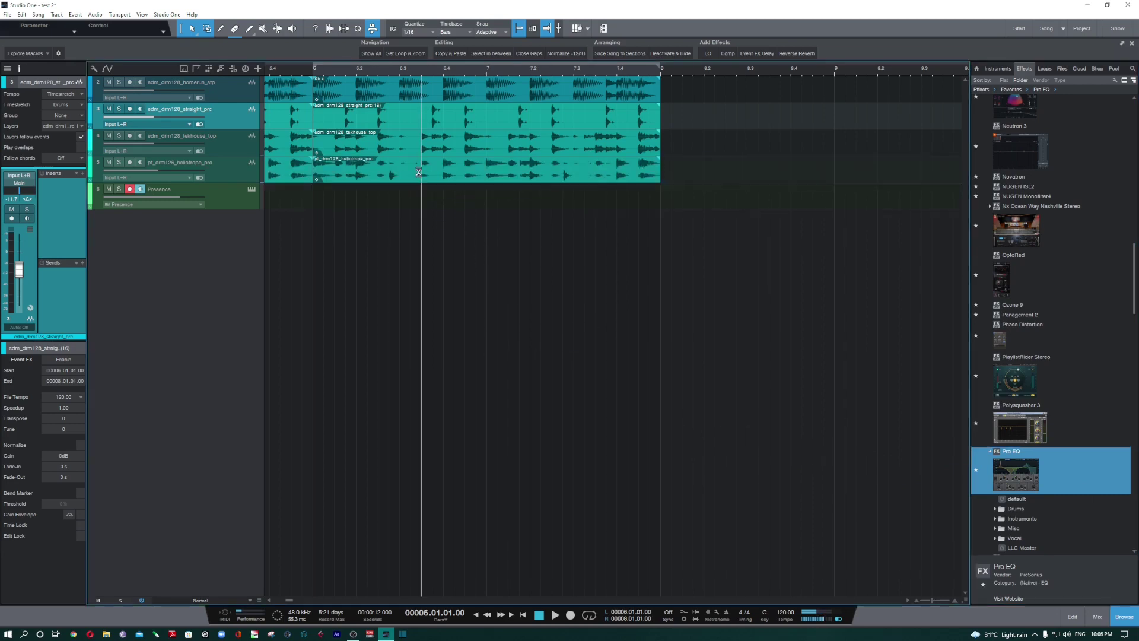
pyautogui.click(239, 170)
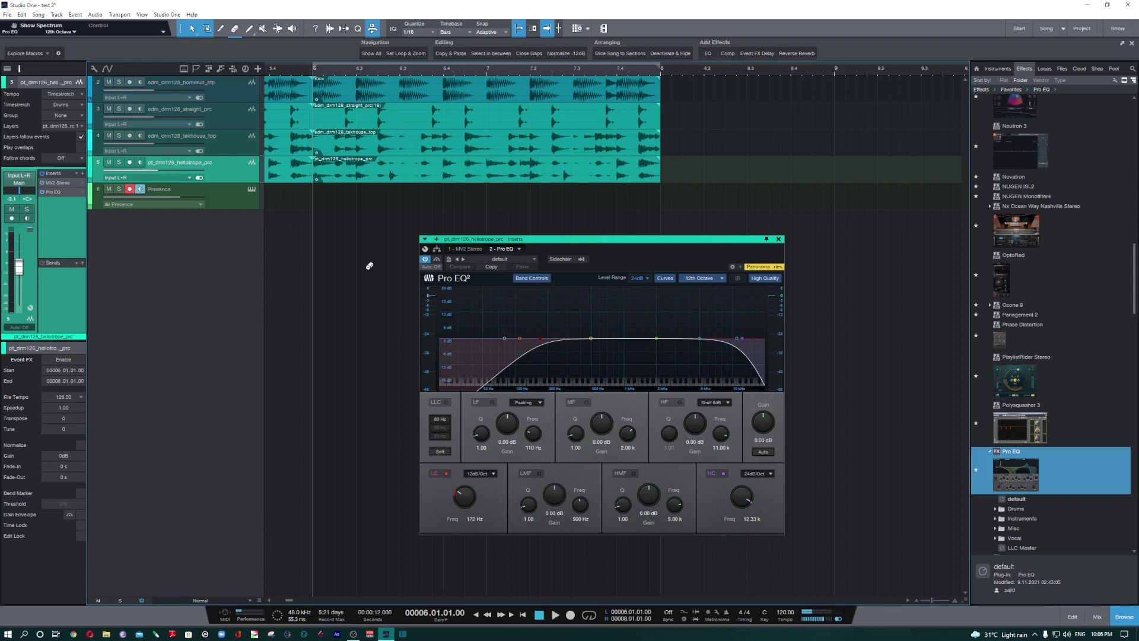
pyautogui.moveTo(369, 266); pyautogui.dragTo(369, 262)
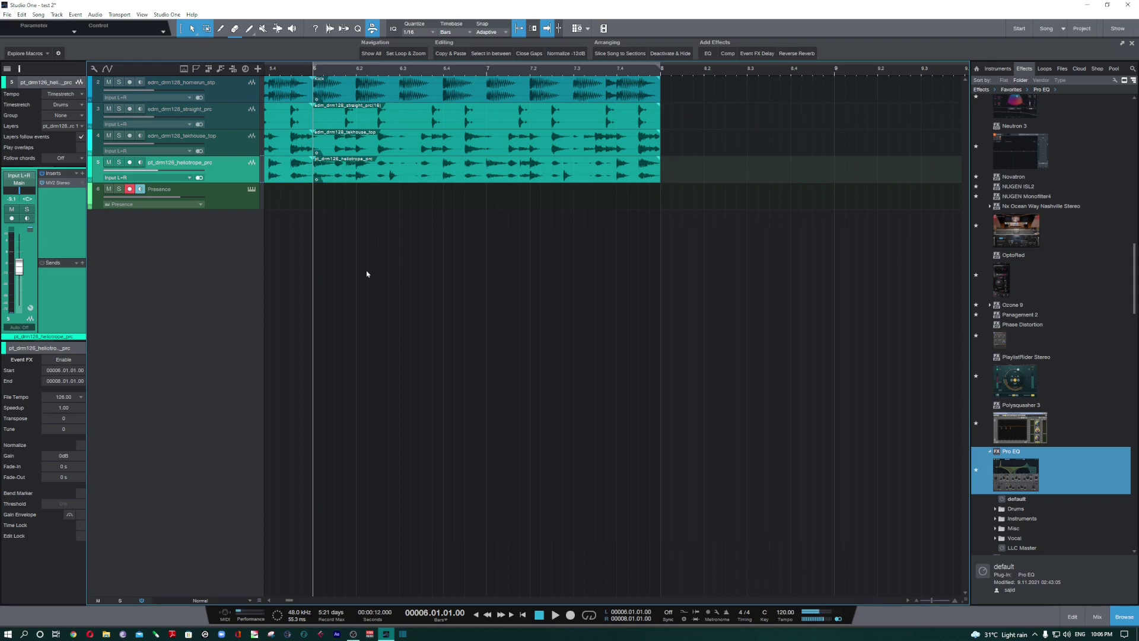
# Add two Pro EQs and a Compressor to the pt_drm128_heliotrope_prc track with the EQ and Comp macros.
pyautogui.click(707, 57)
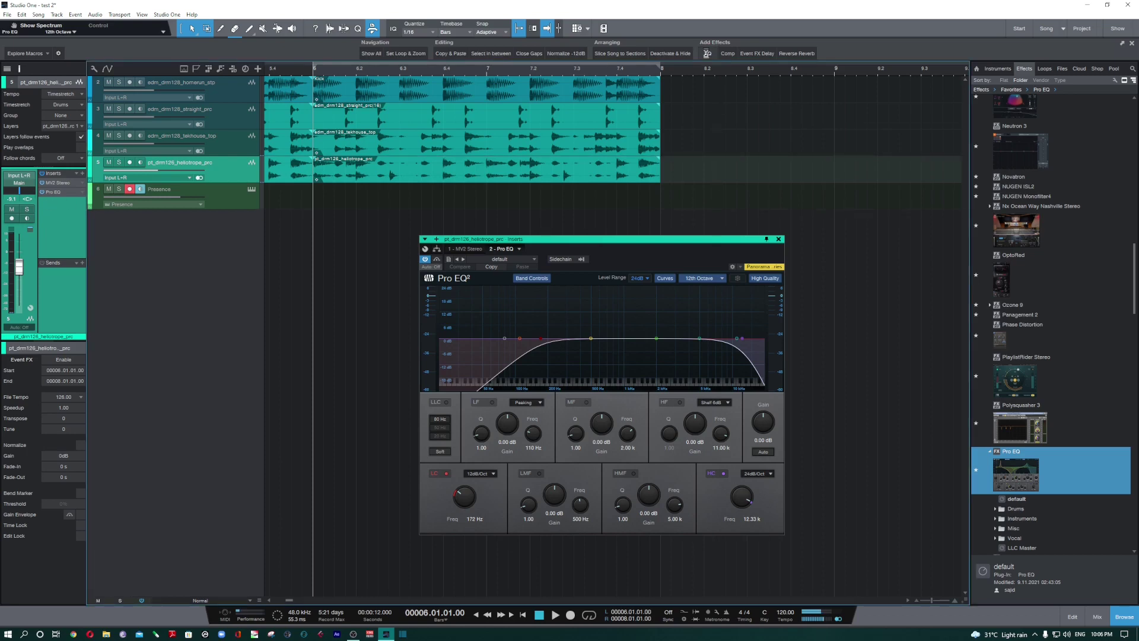
pyautogui.click(706, 55)
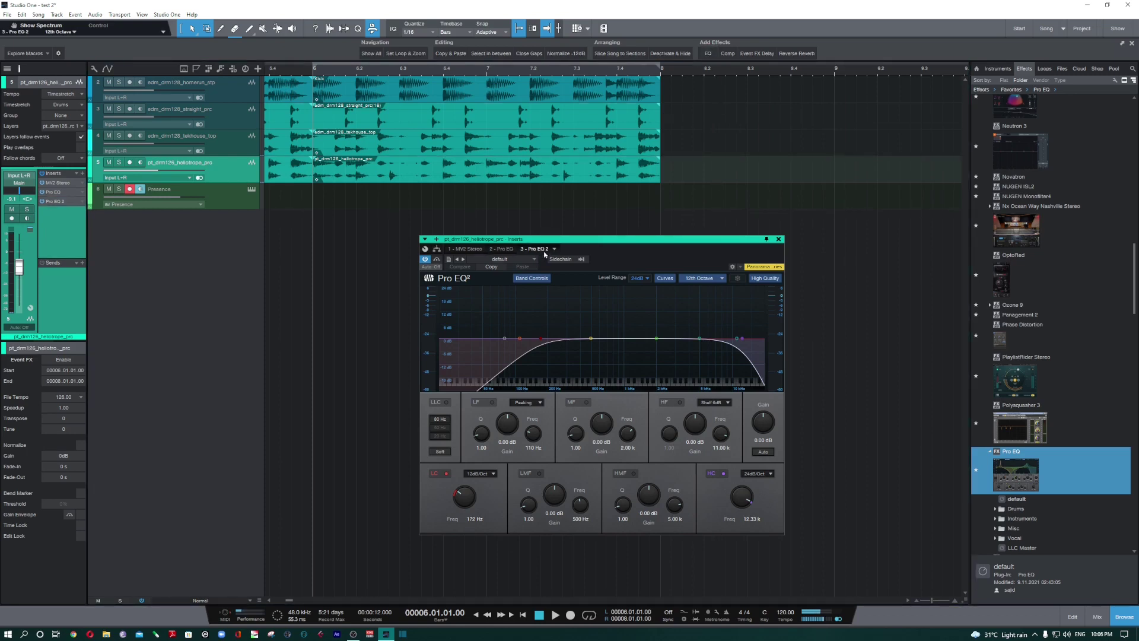
pyautogui.click(728, 54)
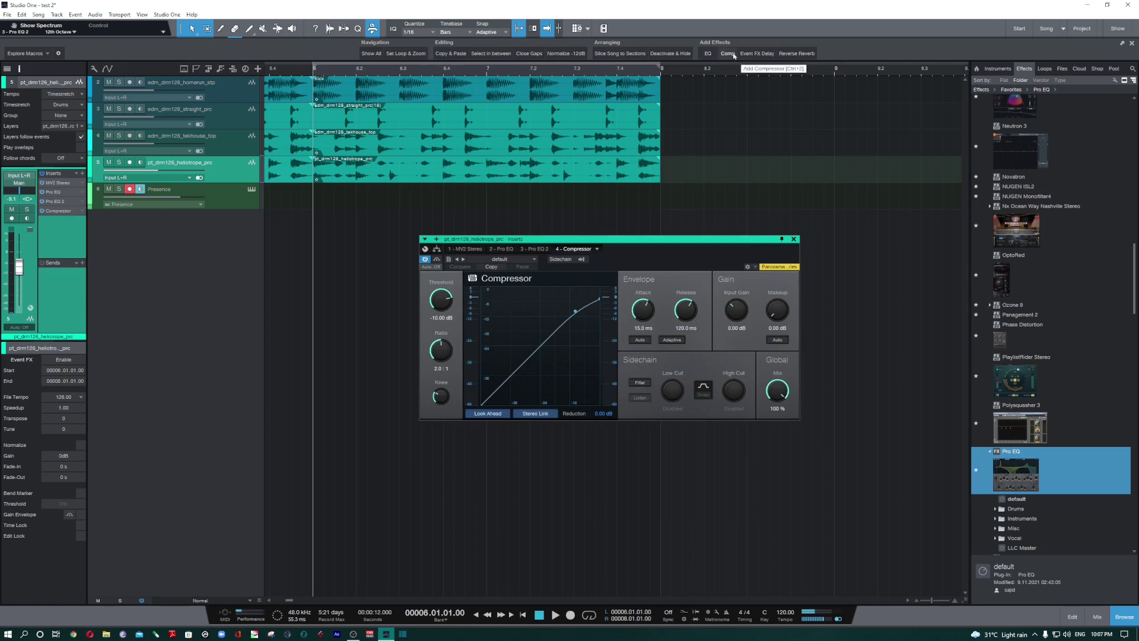
# Apply the Reverse Reverb macro to the bar 6 edm_drm128_straight_prc event.
pyautogui.click(522, 119)
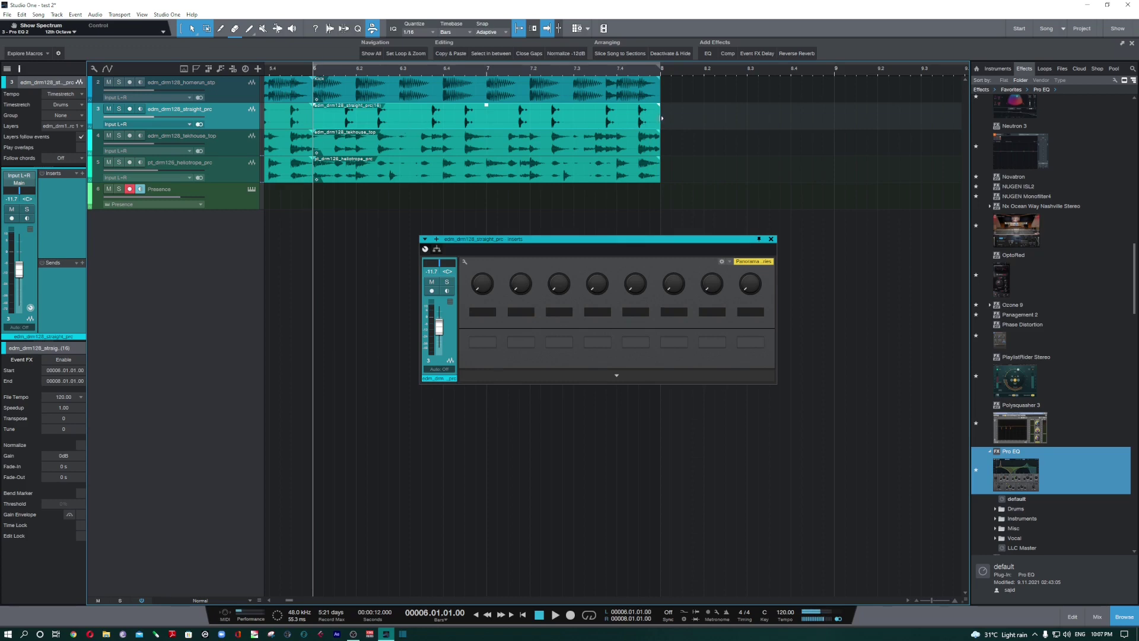
pyautogui.click(799, 53)
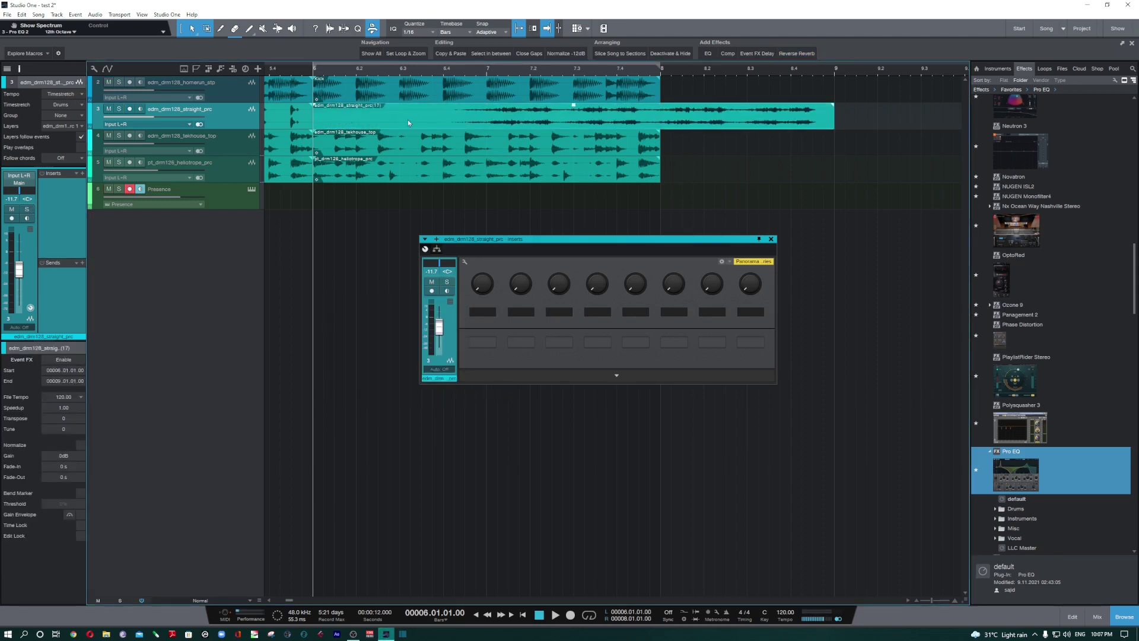
# Audition the reverse reverb event on the edm_drm128_straight_prc track, playing from bar 6.4.
pyautogui.click(119, 109)
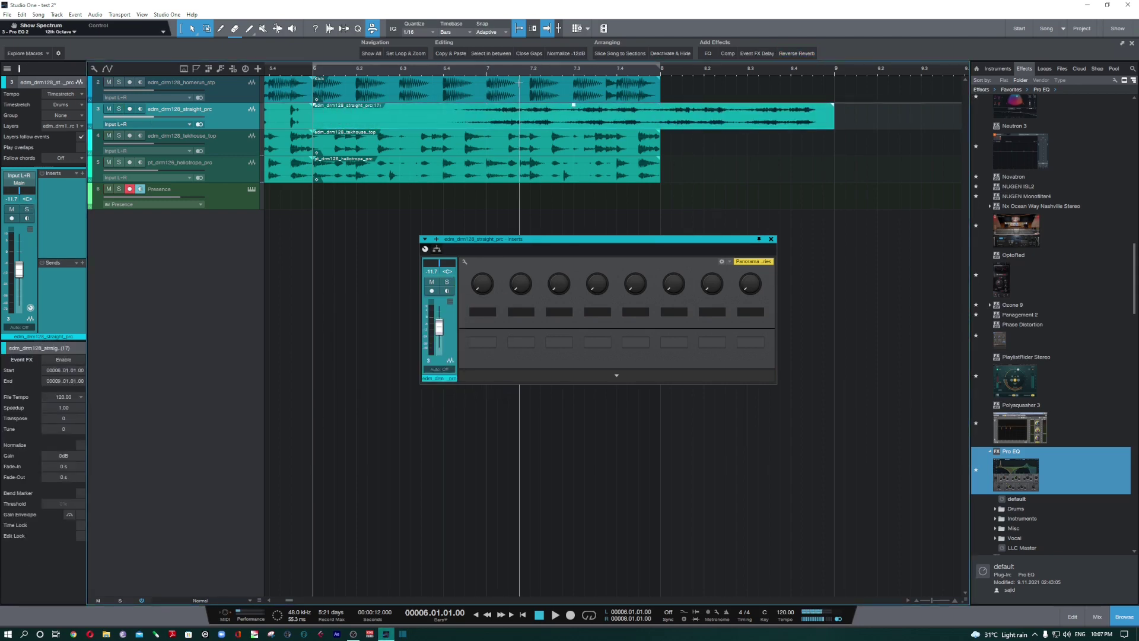
pyautogui.click(443, 73)
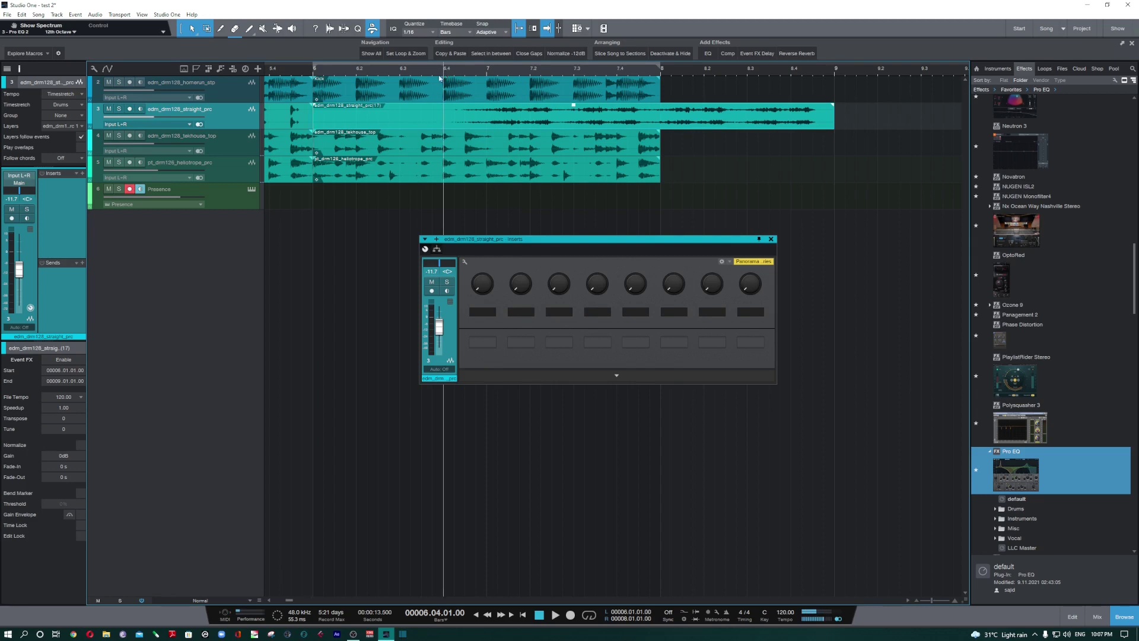
pyautogui.press('space')
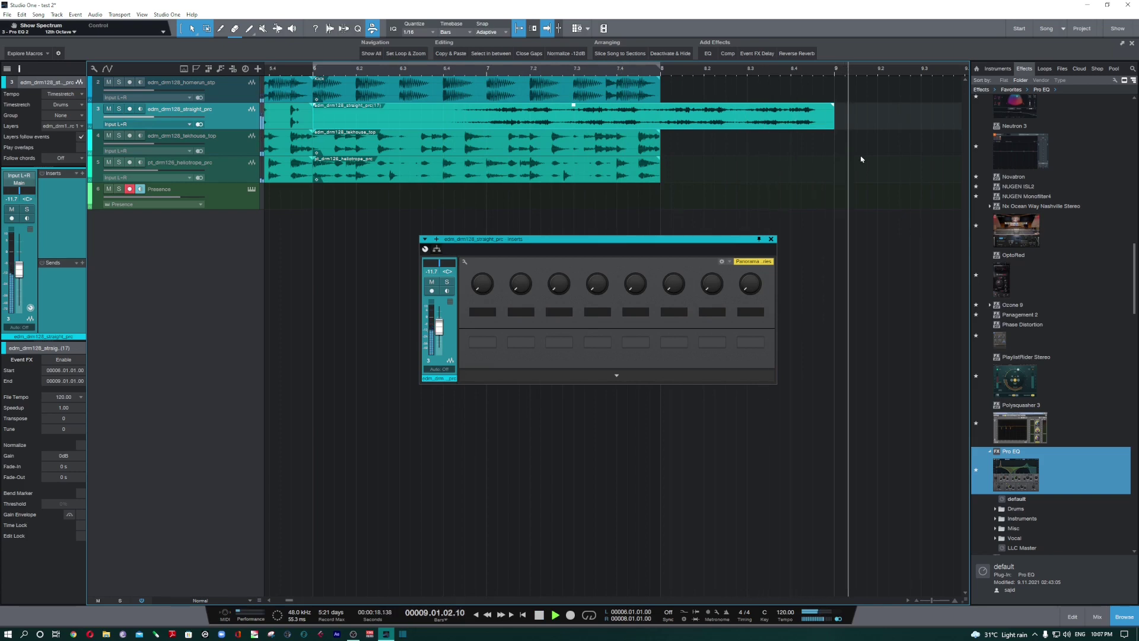
pyautogui.press('space')
# Undo the Reverse Reverb macro on the edm_drm128_straight_prc event and return the macro toolbar to the Global page.
pyautogui.press('x')
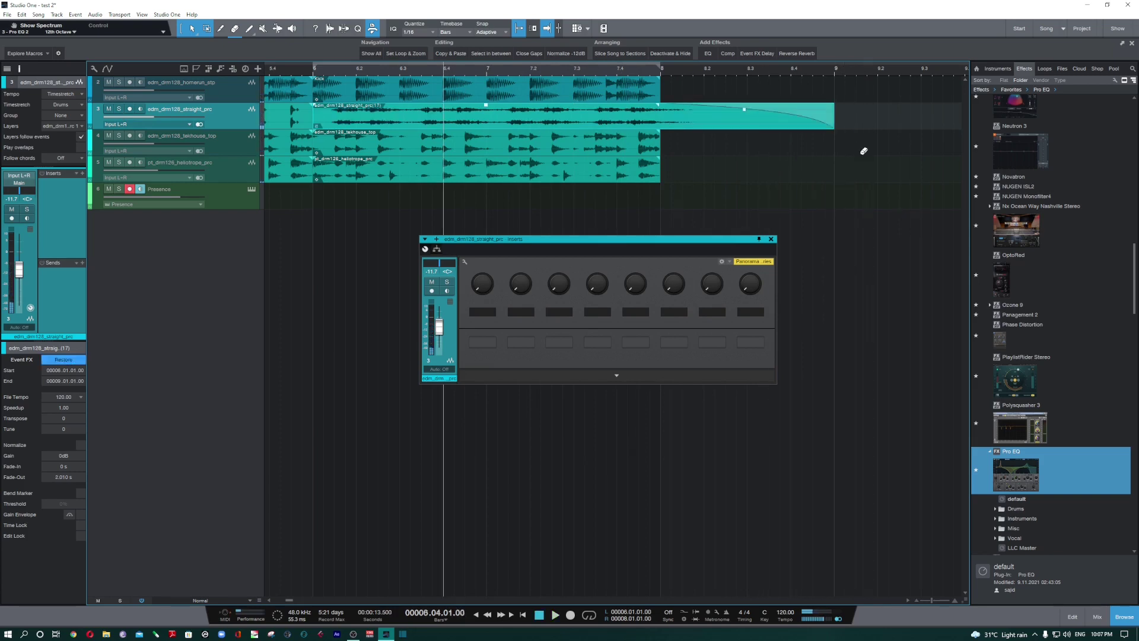
pyautogui.hotkey('ctrl', 'z')
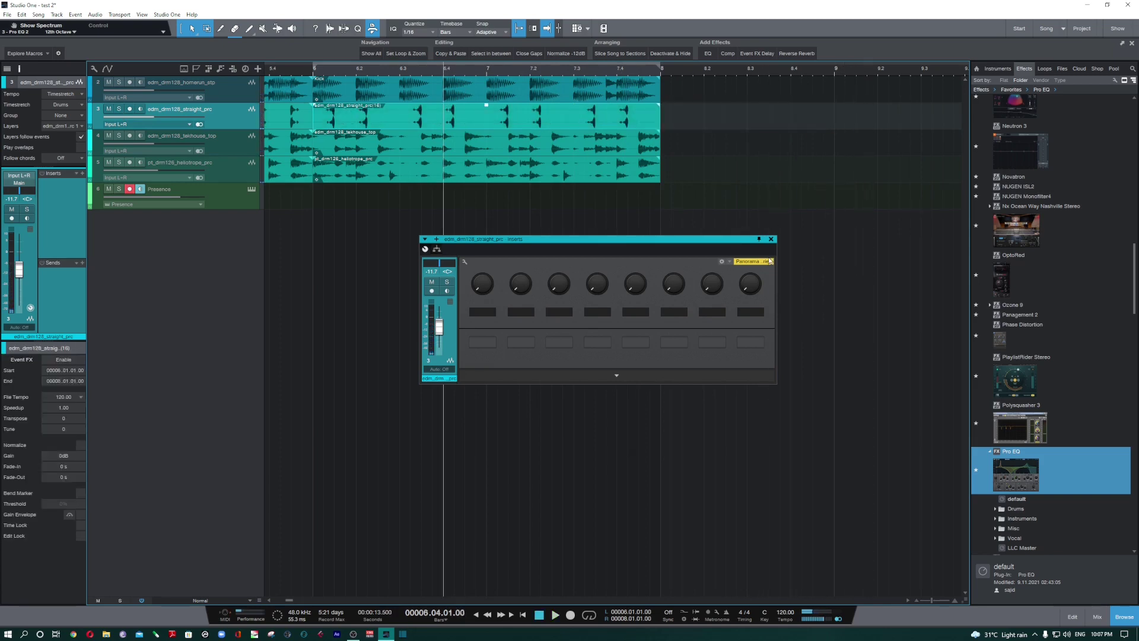
pyautogui.click(815, 190)
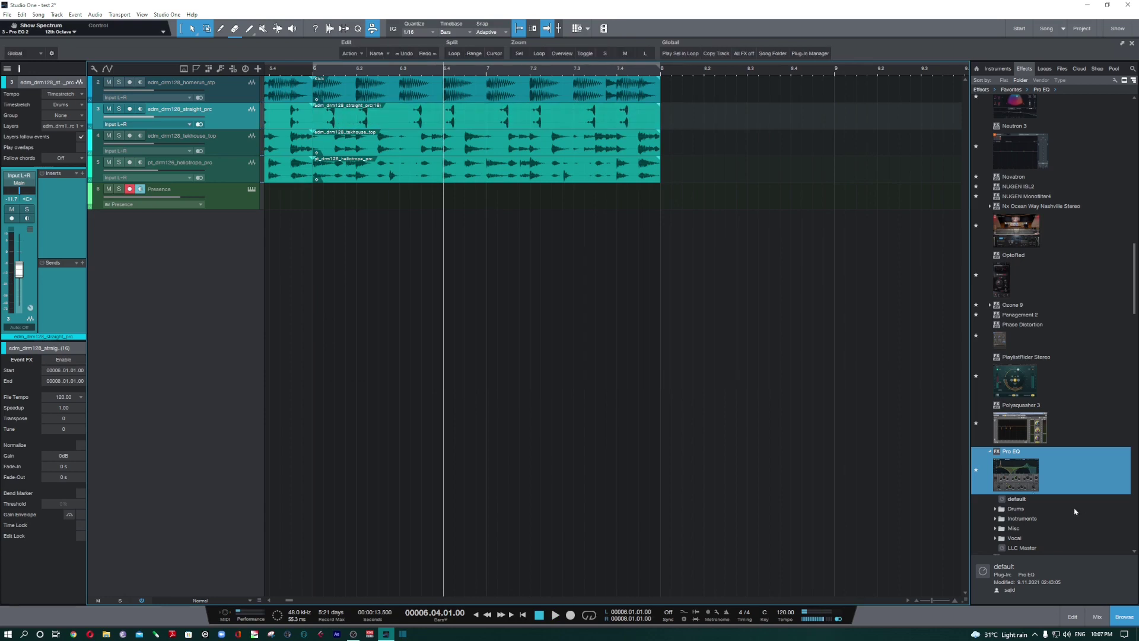
# Hide the browser, select the Presence track and zoom the arrangement out to about 18 bars.
pyautogui.click(1136, 615)
pyautogui.hotkey('shift', 'z')
pyautogui.press('KP_1')
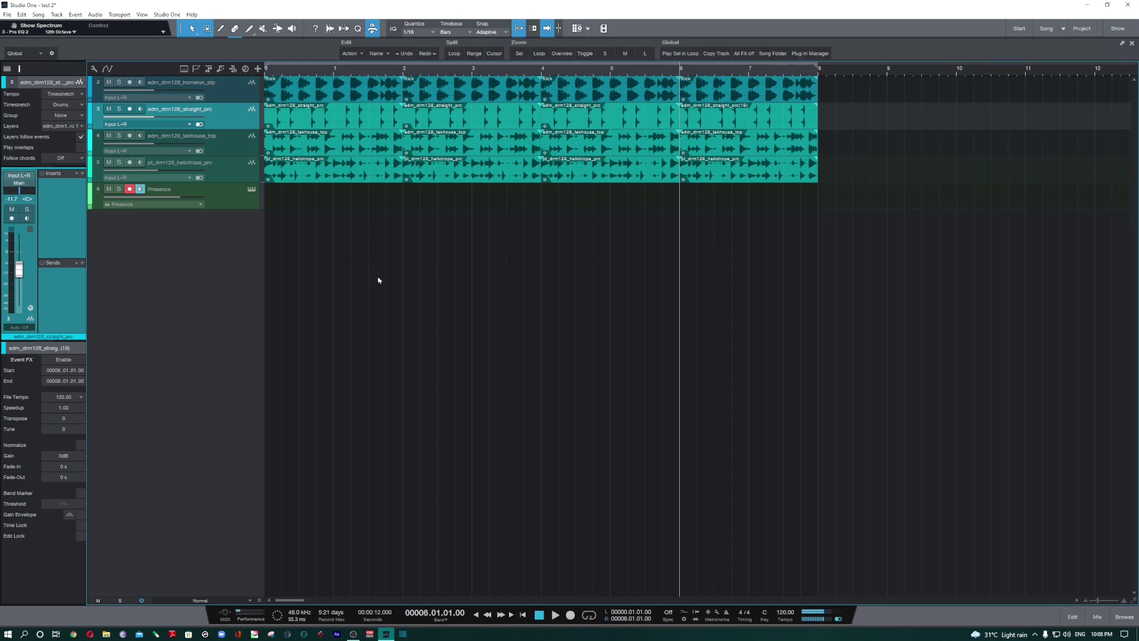
pyautogui.click(242, 208)
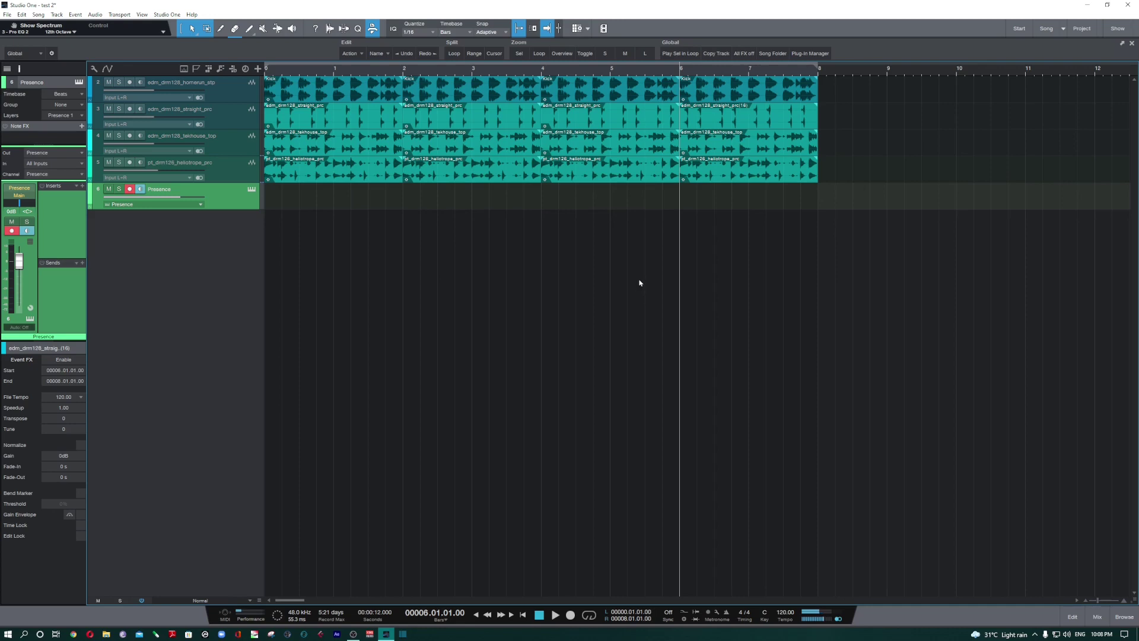
pyautogui.press('w')
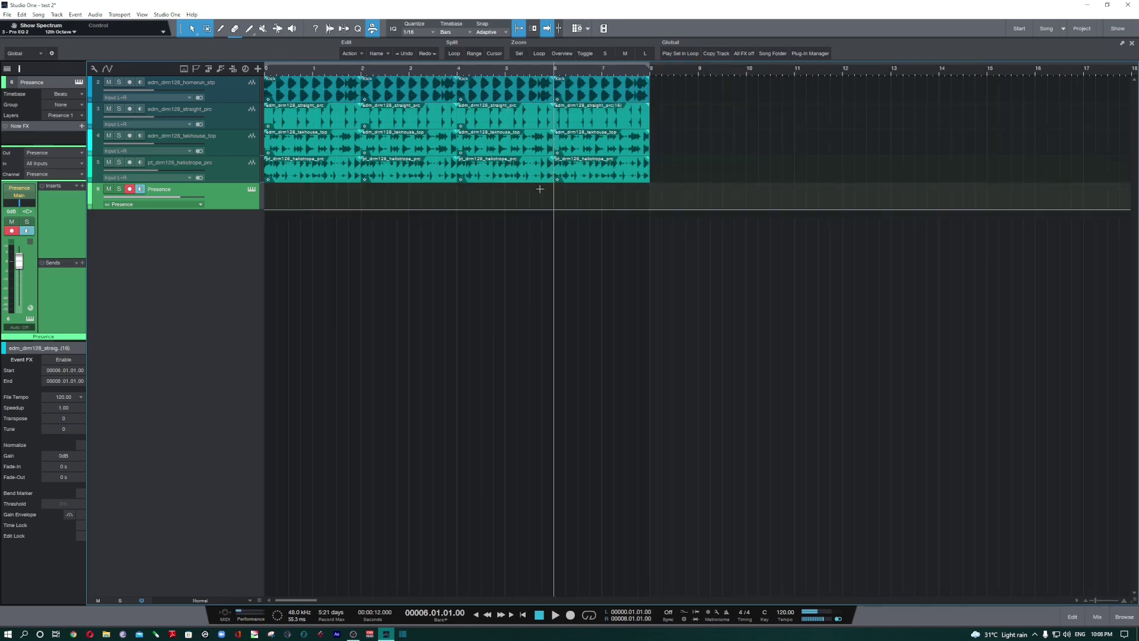
# Look through the available macro toolbar pages and the list of Action macros on the Global page.
pyautogui.click(24, 53)
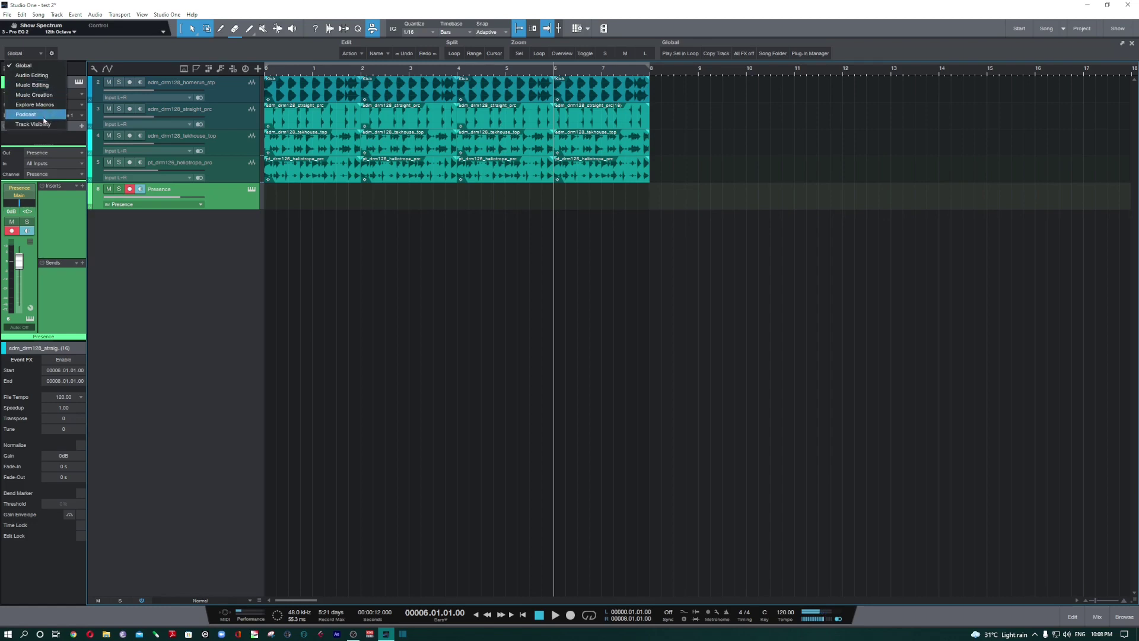
pyautogui.click(390, 300)
pyautogui.click(355, 53)
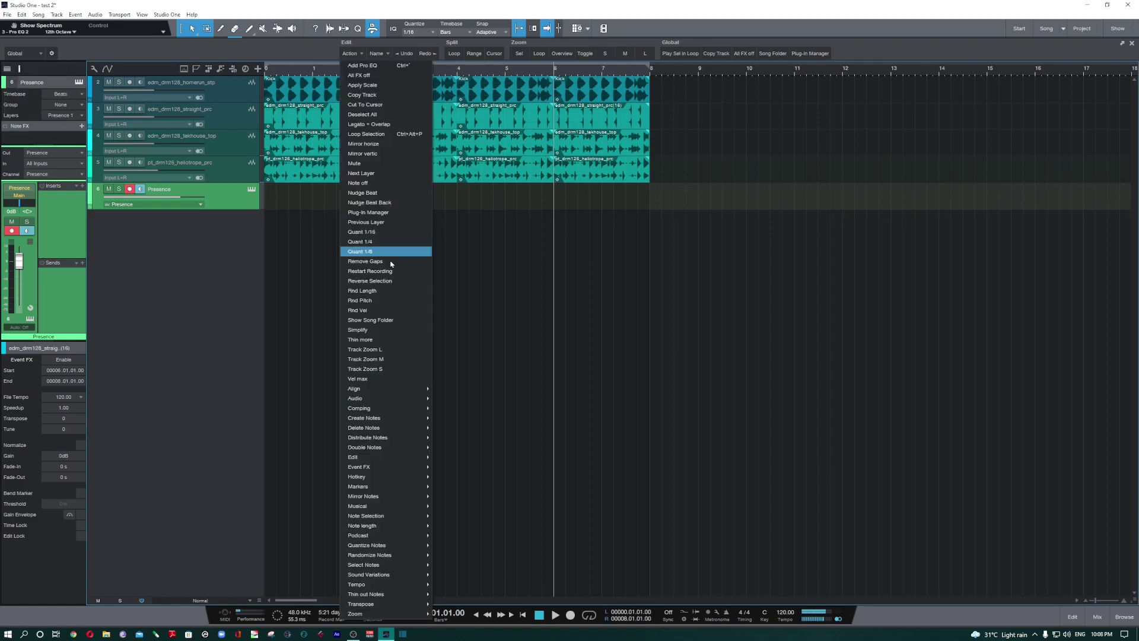
pyautogui.click(500, 349)
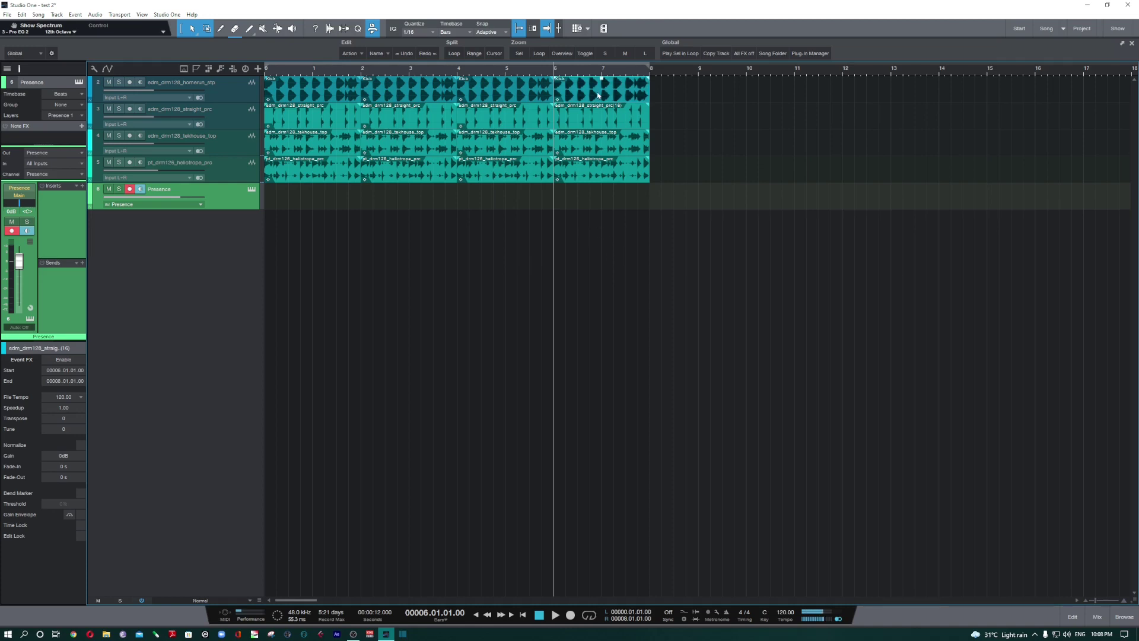
pyautogui.click(591, 124)
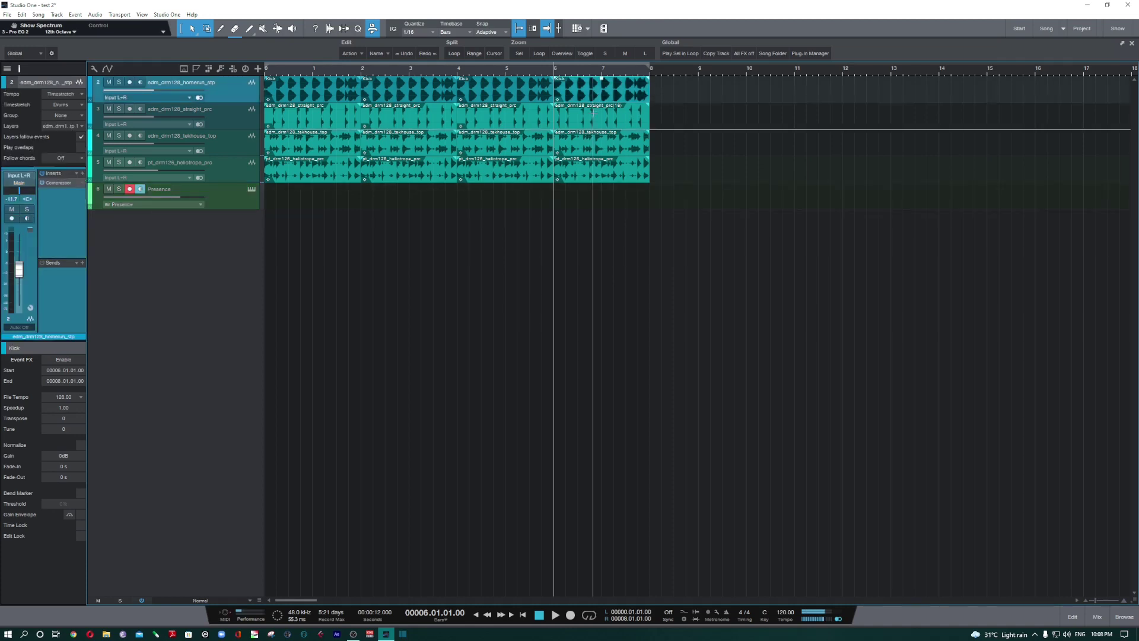
pyautogui.click(593, 150)
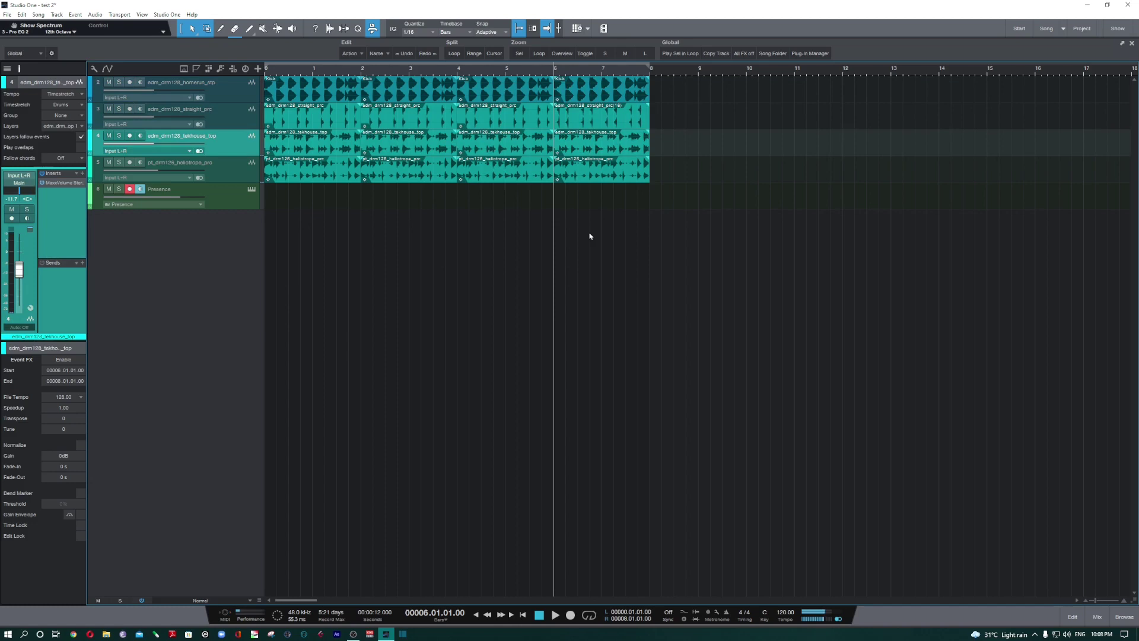
pyautogui.click(598, 119)
pyautogui.click(597, 148)
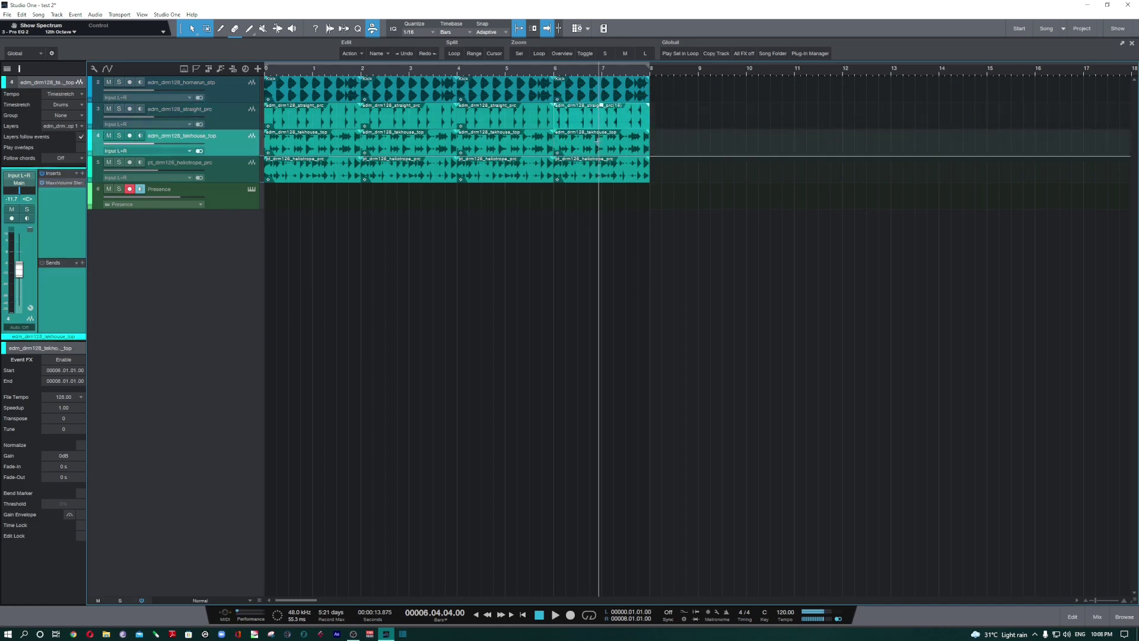
pyautogui.click(594, 178)
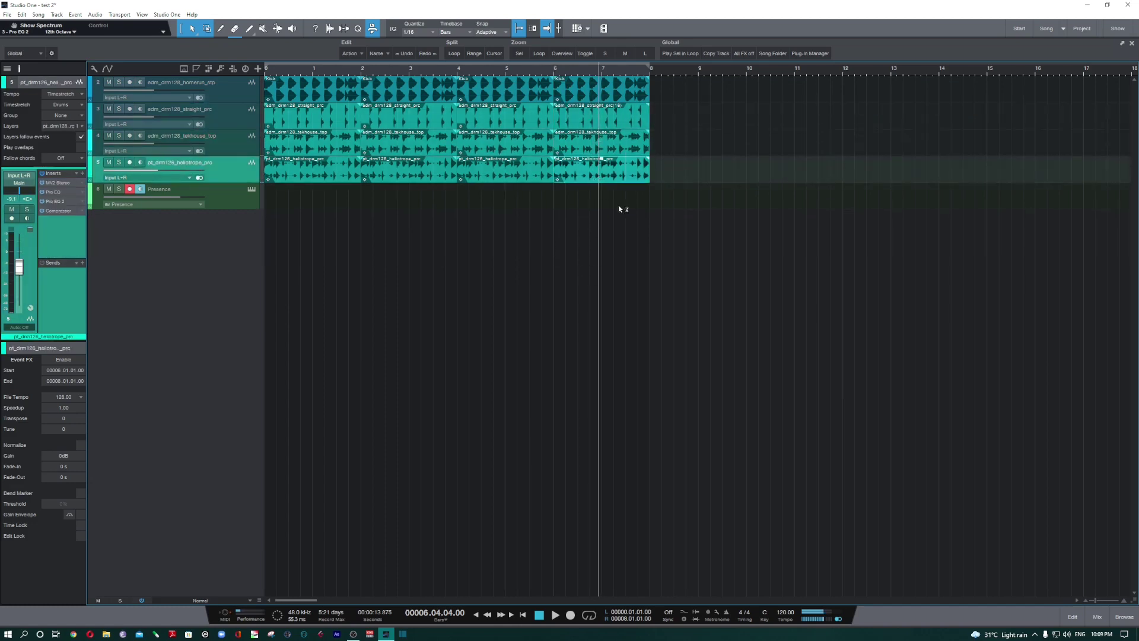
# Deselect all events and move the playhead to the start of the song.
pyautogui.click(603, 74)
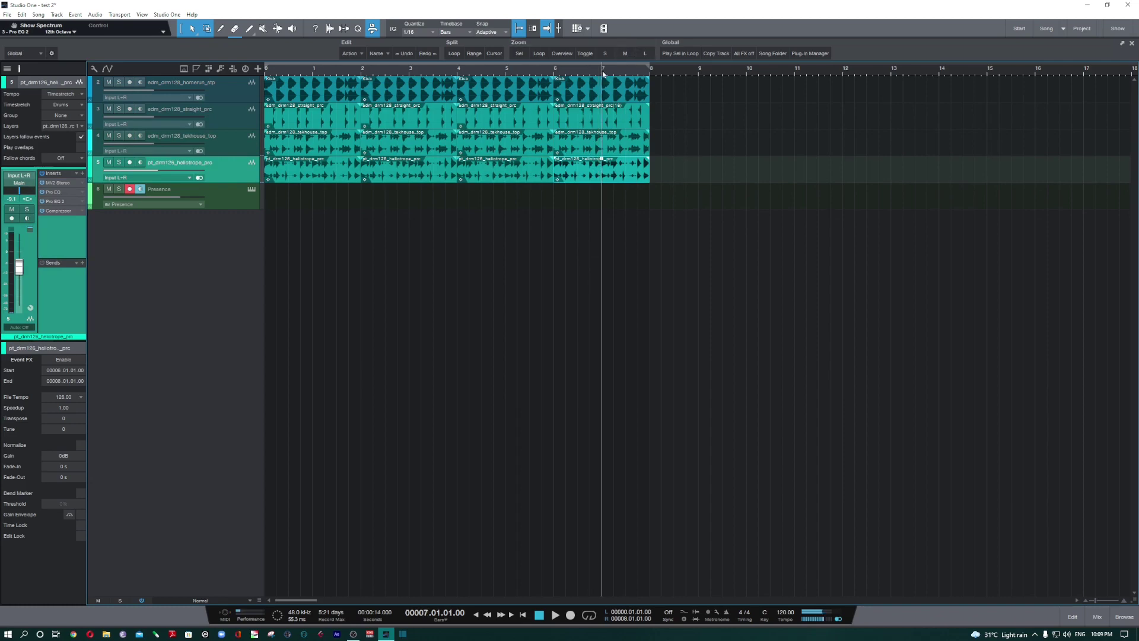
pyautogui.click(538, 247)
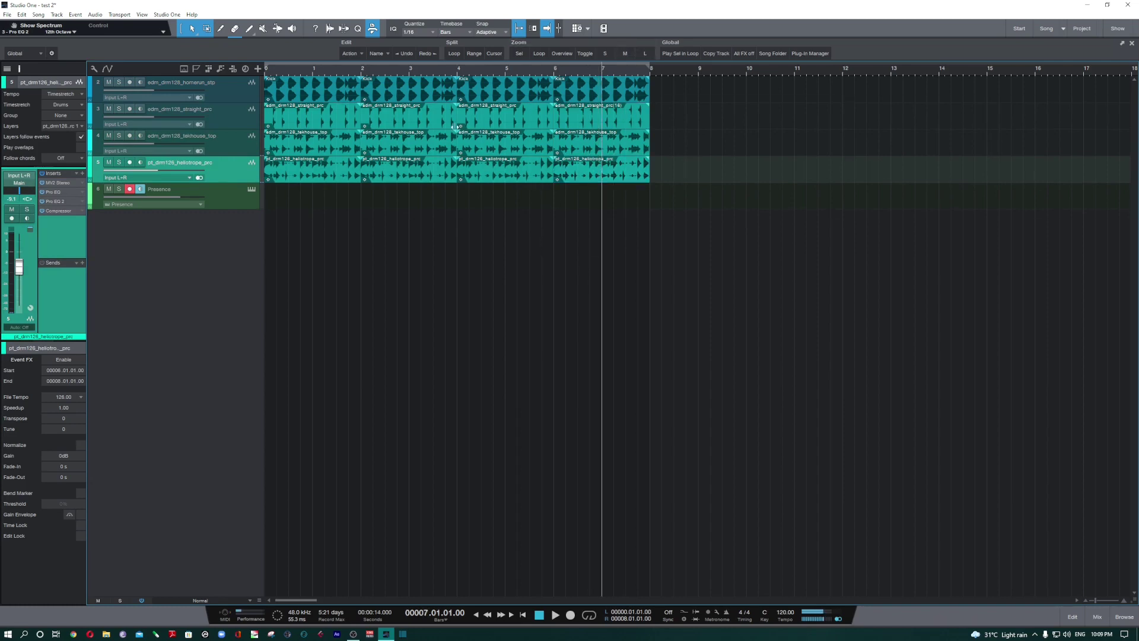
pyautogui.click(265, 74)
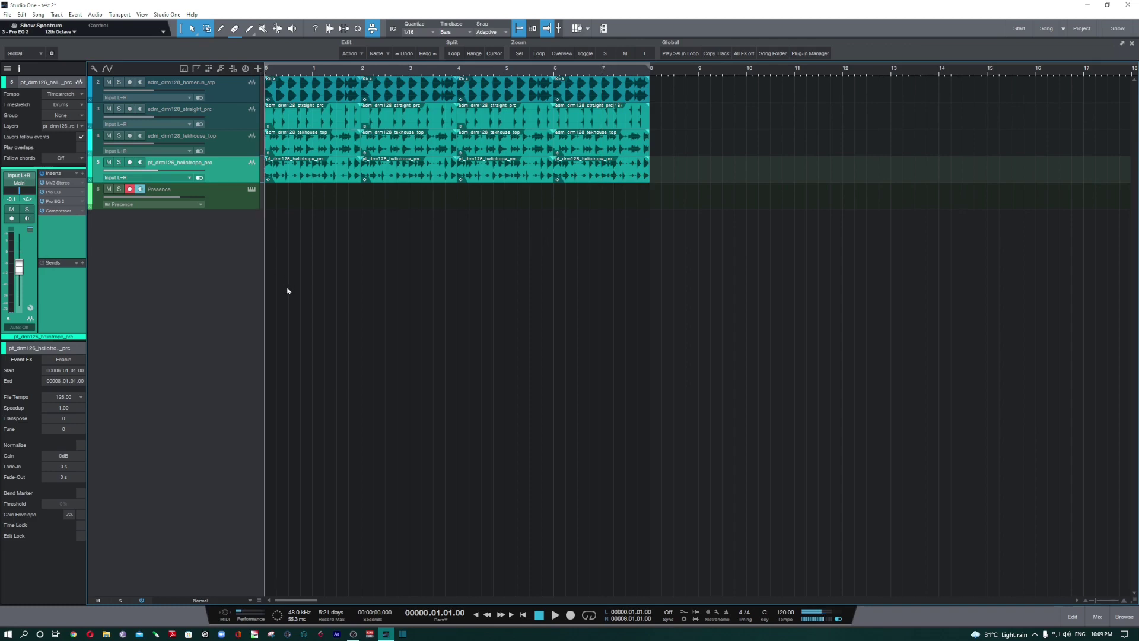